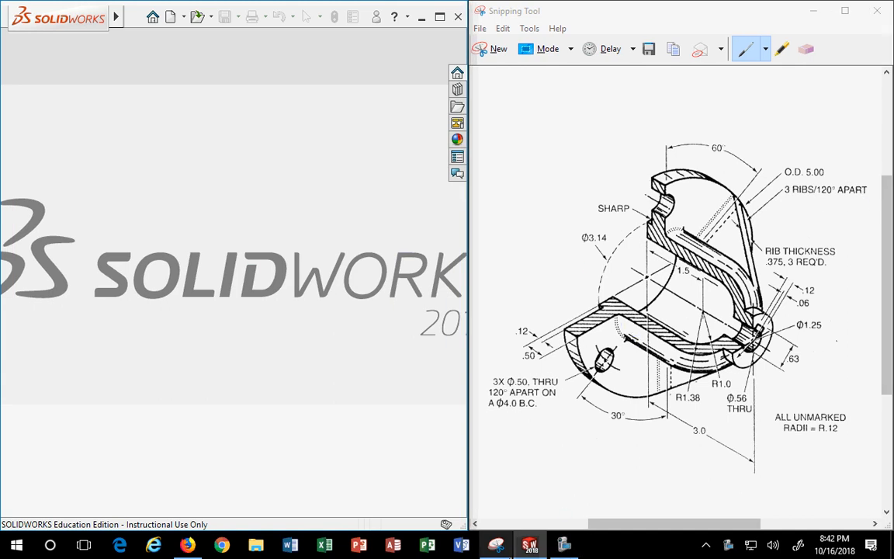
Switch to theotherdrawings.pdf in Firefox and examine how the ribs meet the hub and flange in the page 1 drawing
{"action": "key", "text": "alt+Tab"}
{"action": "scroll", "coordinate": [579, 231], "scroll_direction": "up", "scroll_amount": 15}
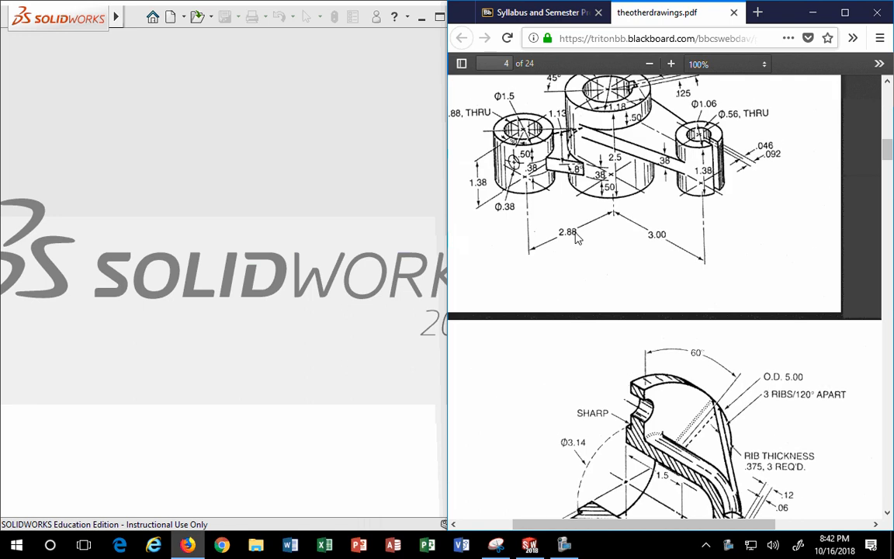
{"action": "scroll", "coordinate": [578, 230], "scroll_direction": "up", "scroll_amount": 3}
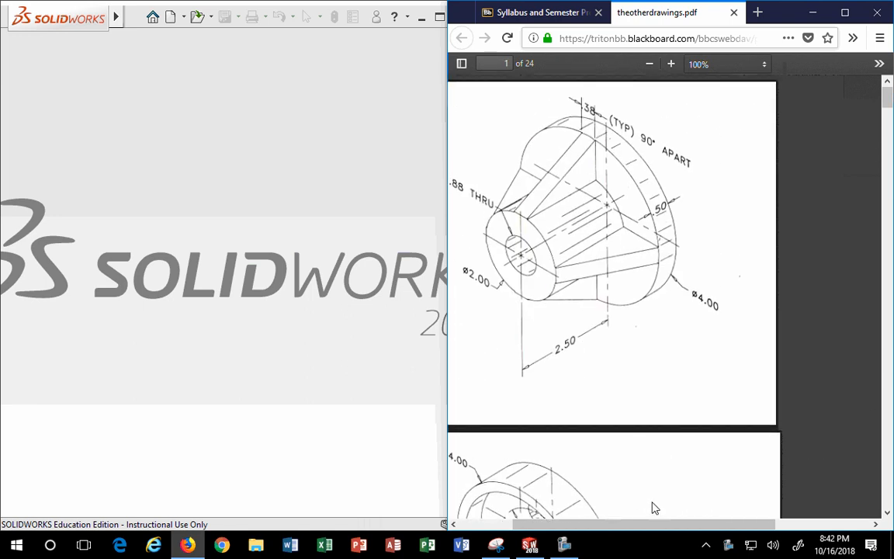
{"action": "left_click_drag", "start_coordinate": [611, 526], "coordinate": [576, 524]}
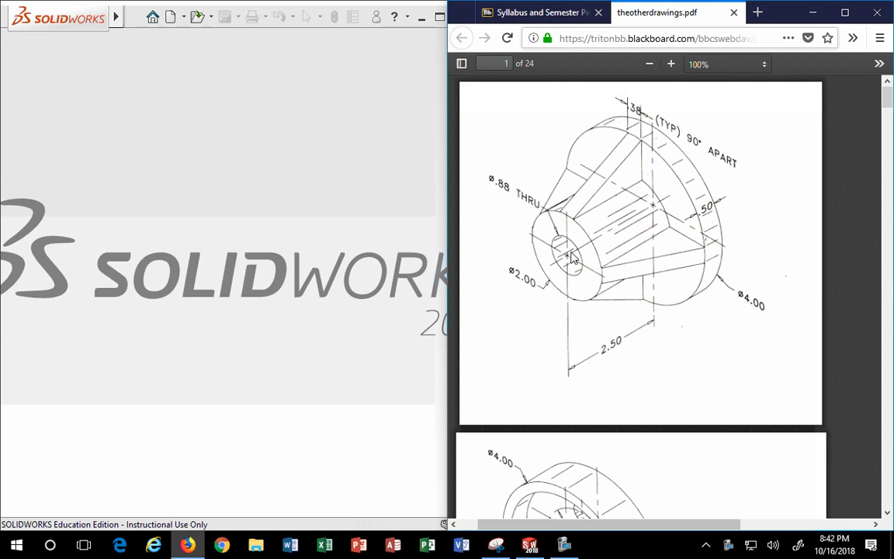
{"action": "scroll", "coordinate": [501, 183], "scroll_direction": "up", "scroll_amount": 7, "text": "ctrl"}
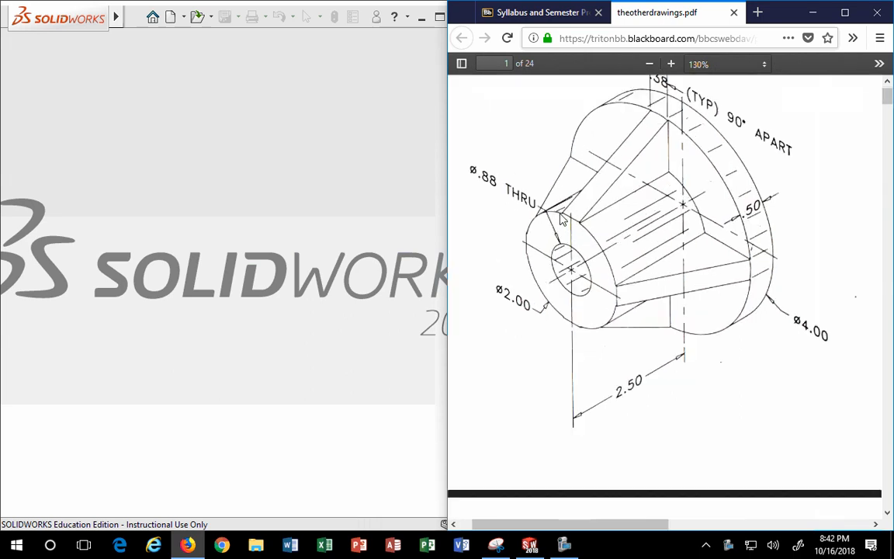
{"action": "scroll", "coordinate": [610, 198], "scroll_direction": "up", "scroll_amount": 3, "text": "ctrl"}
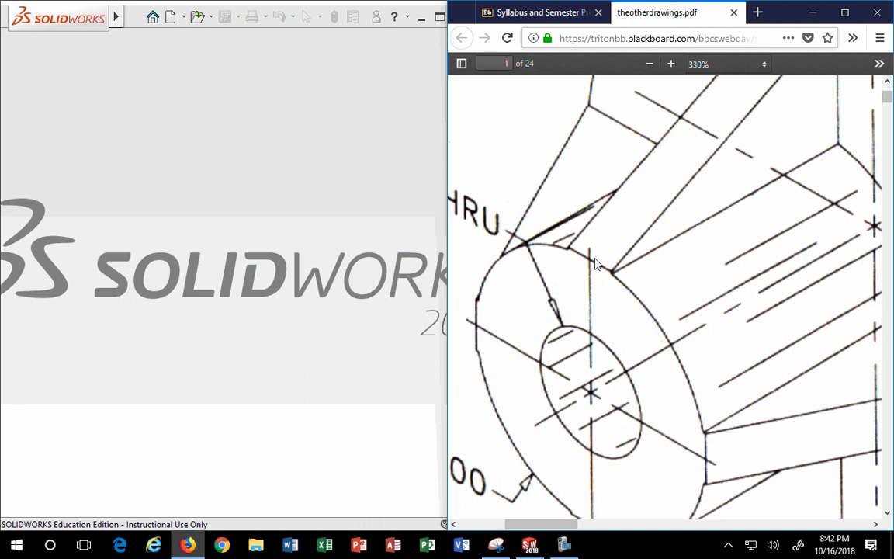
{"action": "scroll", "coordinate": [596, 260], "scroll_direction": "down", "scroll_amount": 7, "text": "ctrl"}
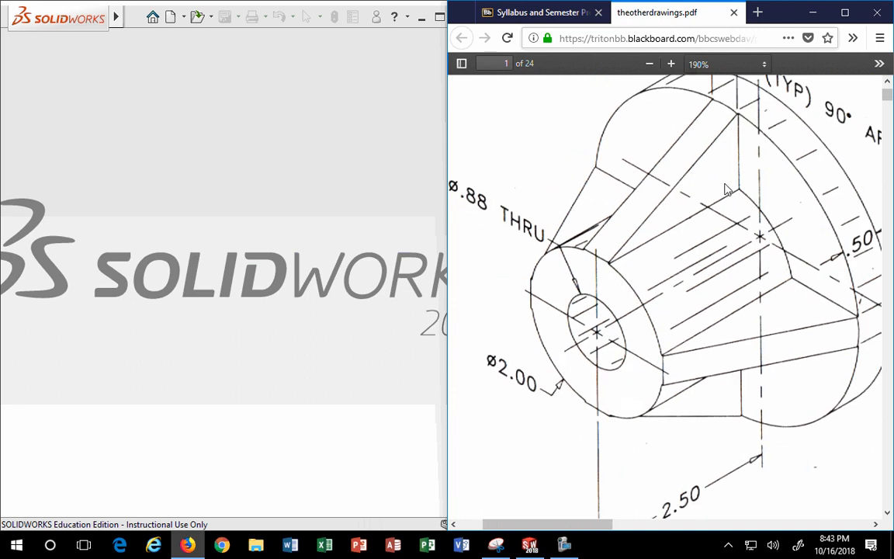
{"action": "scroll", "coordinate": [727, 131], "scroll_direction": "up", "scroll_amount": 3, "text": "ctrl"}
{"action": "scroll", "coordinate": [728, 130], "scroll_direction": "up", "scroll_amount": 8, "text": "ctrl"}
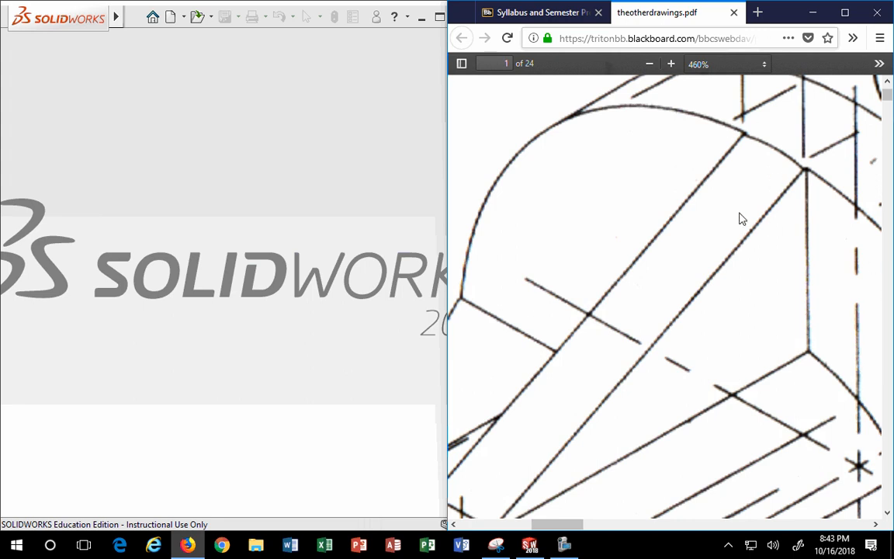
{"action": "scroll", "coordinate": [738, 217], "scroll_direction": "down", "scroll_amount": 5, "text": "ctrl"}
{"action": "scroll", "coordinate": [591, 431], "scroll_direction": "up", "scroll_amount": 12, "text": "ctrl"}
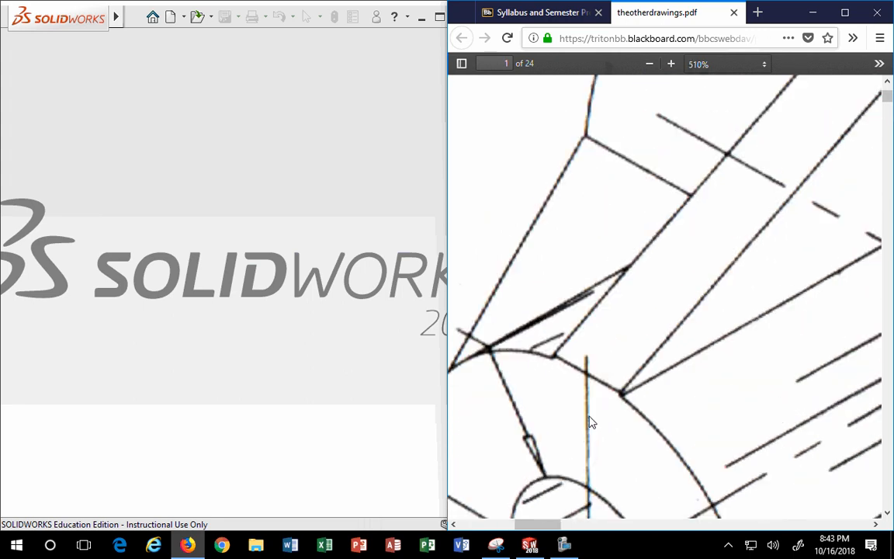
{"action": "scroll", "coordinate": [651, 397], "scroll_direction": "down", "scroll_amount": 15, "text": "ctrl"}
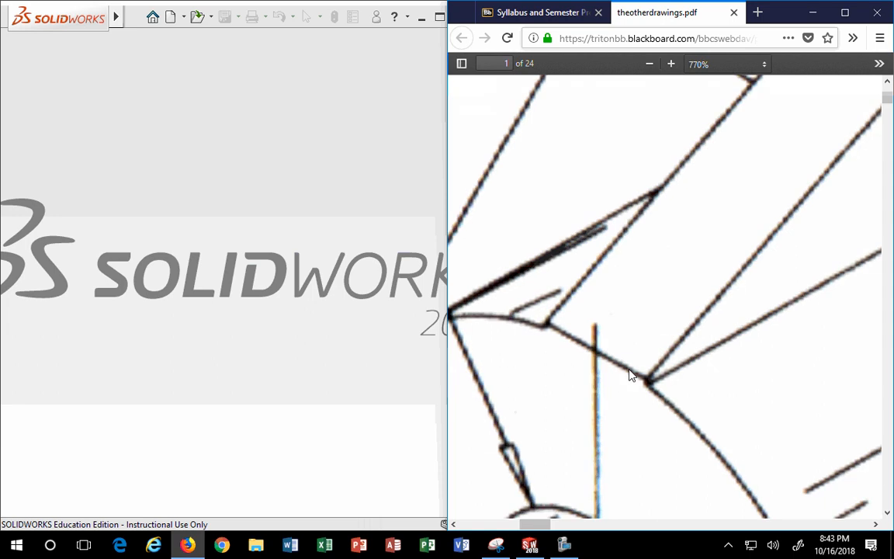
{"action": "scroll", "coordinate": [647, 392], "scroll_direction": "down", "scroll_amount": 3, "text": "ctrl"}
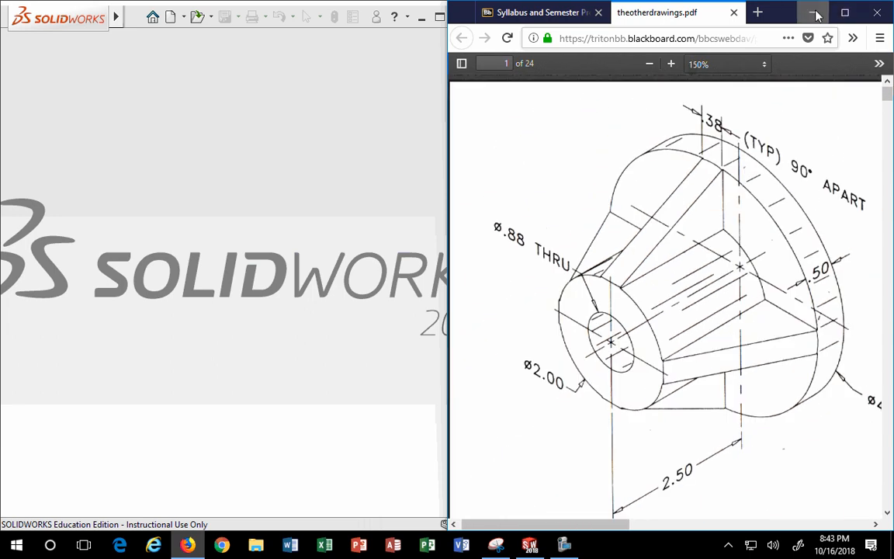
{"action": "left_click", "coordinate": [814, 13]}
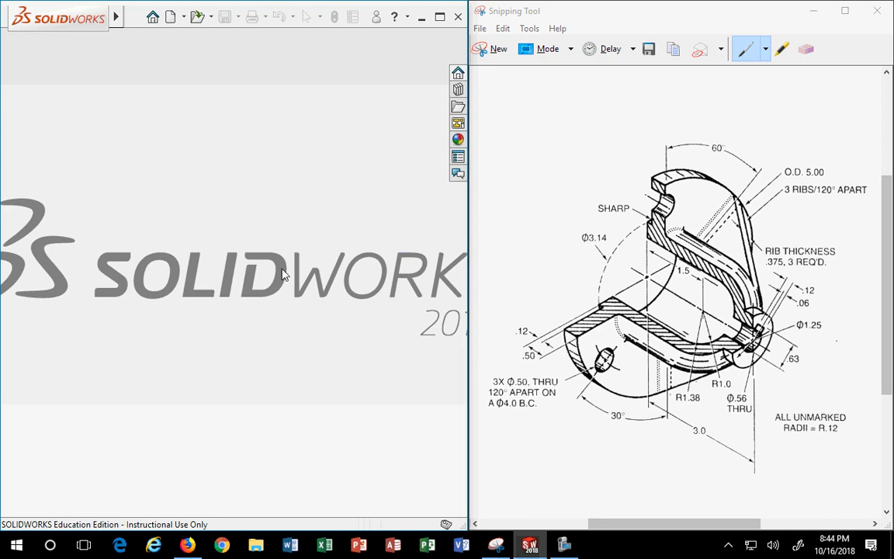
Widen the SOLIDWORKS window beside the reference drawing and create a new part document
{"action": "left_click_drag", "start_coordinate": [469, 227], "coordinate": [541, 226]}
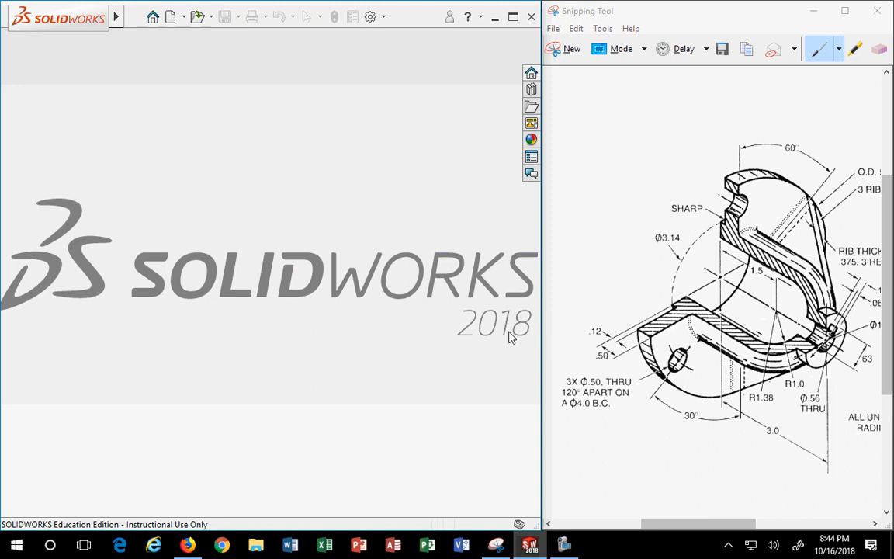
{"action": "left_click_drag", "start_coordinate": [541, 203], "coordinate": [496, 199]}
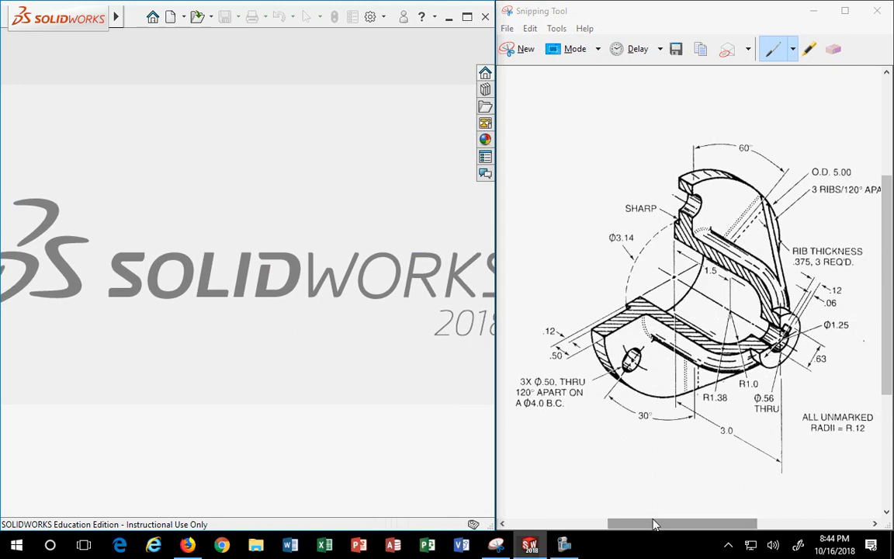
{"action": "mouse_move", "coordinate": [25, 6]}
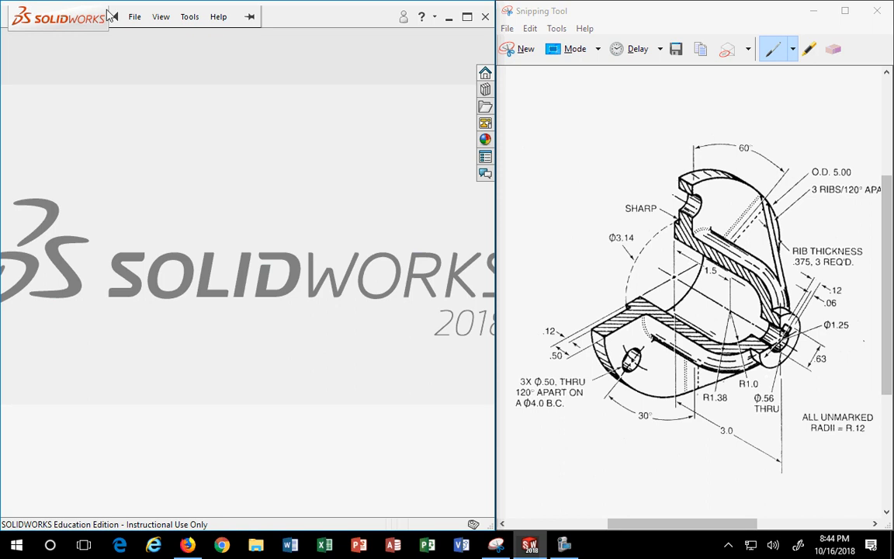
{"action": "left_click", "coordinate": [131, 18]}
{"action": "left_click", "coordinate": [155, 38]}
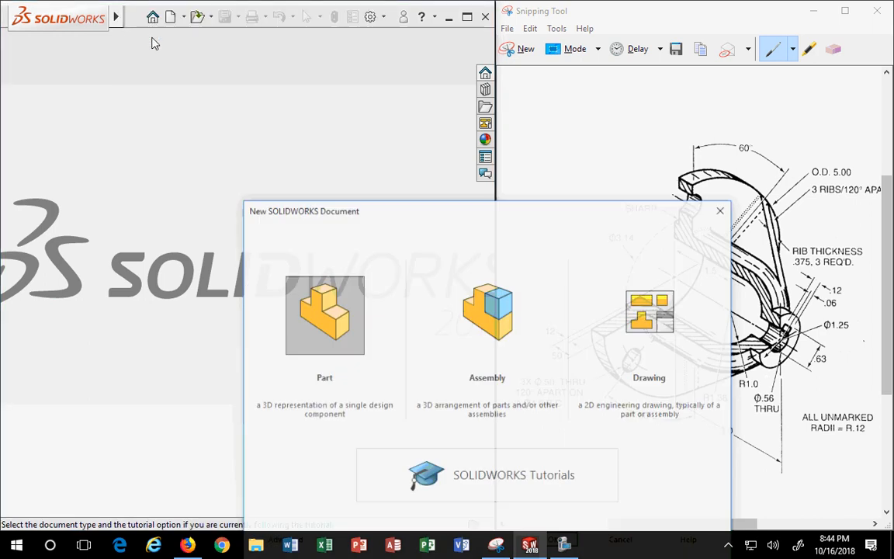
{"action": "mouse_move", "coordinate": [442, 197]}
{"action": "left_mouse_down"}
{"action": "mouse_move", "coordinate": [381, 169]}
{"action": "mouse_move", "coordinate": [319, 66]}
{"action": "mouse_move", "coordinate": [262, 70]}
{"action": "left_mouse_up"}
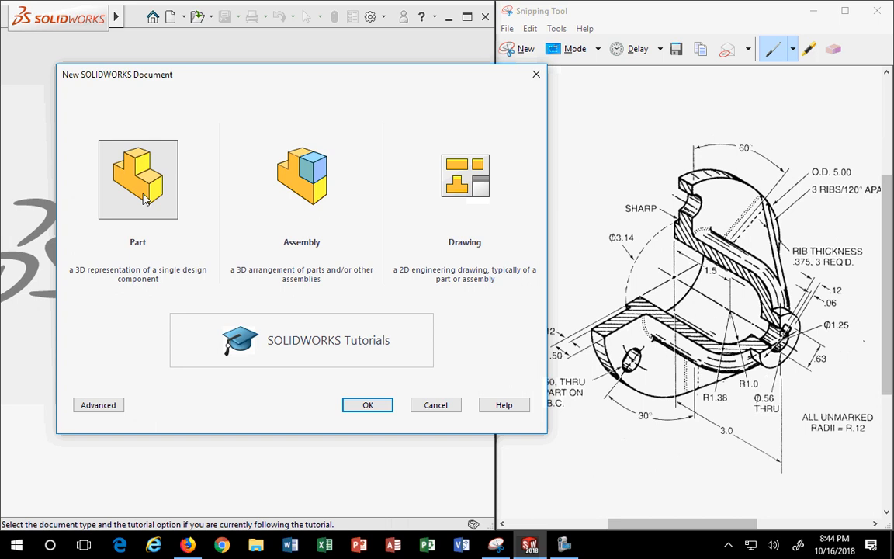
{"action": "left_click", "coordinate": [367, 405]}
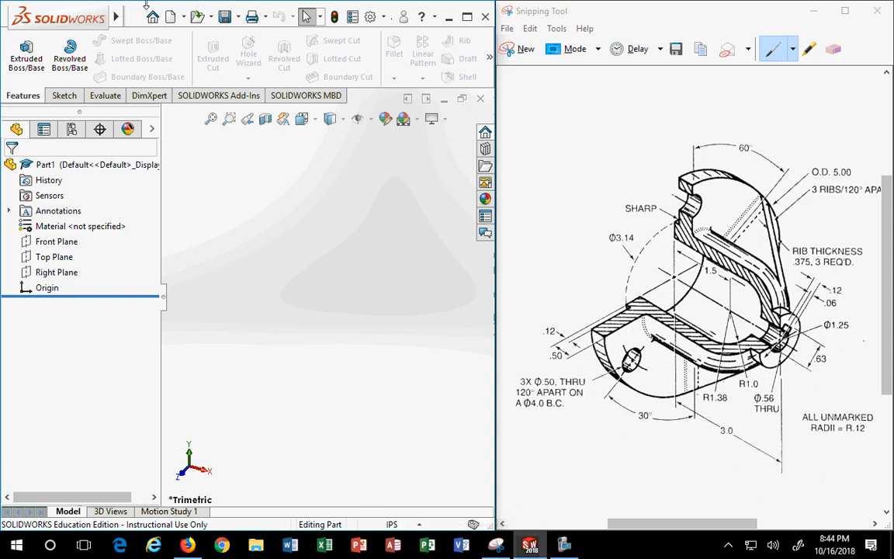
Narrow the feature tree and show the Front, Top and Right planes together
{"action": "left_click_drag", "start_coordinate": [161, 204], "coordinate": [97, 208]}
{"action": "left_click", "coordinate": [48, 242]}
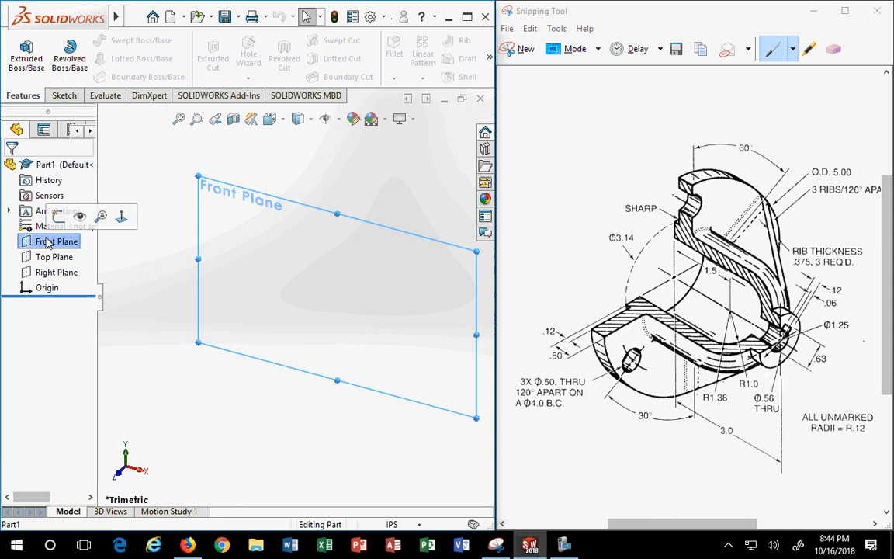
{"action": "left_click", "coordinate": [56, 272], "text": "shift"}
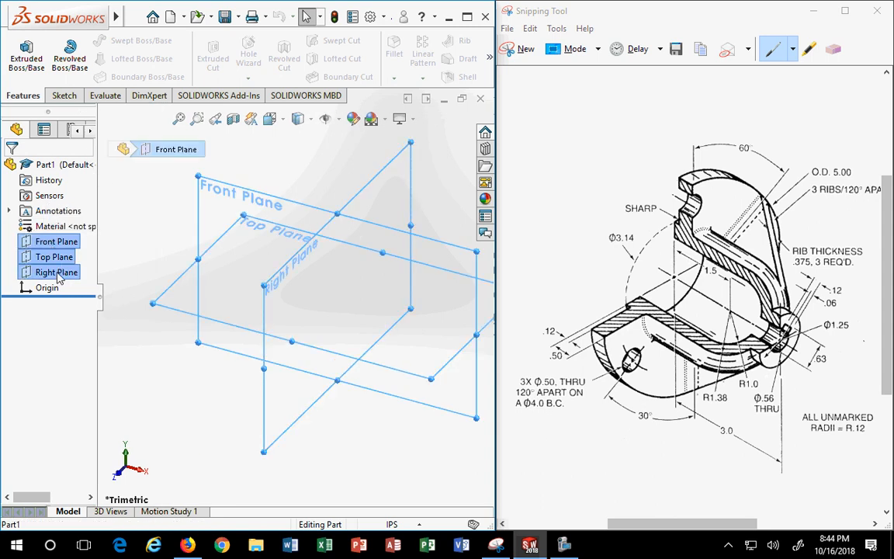
{"action": "right_click", "coordinate": [59, 272]}
{"action": "left_click", "coordinate": [70, 250]}
{"action": "left_click", "coordinate": [125, 237]}
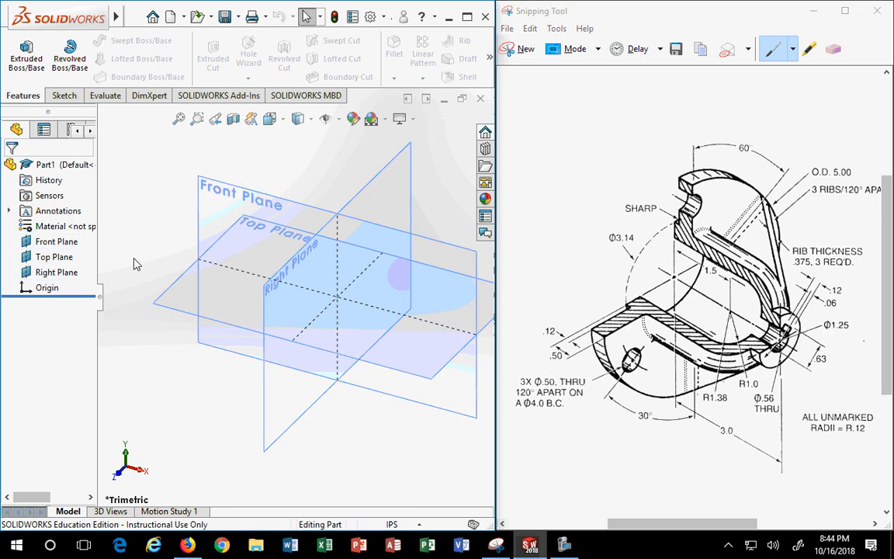
Hide the part's origin
{"action": "left_click", "coordinate": [49, 287]}
{"action": "right_click", "coordinate": [50, 287]}
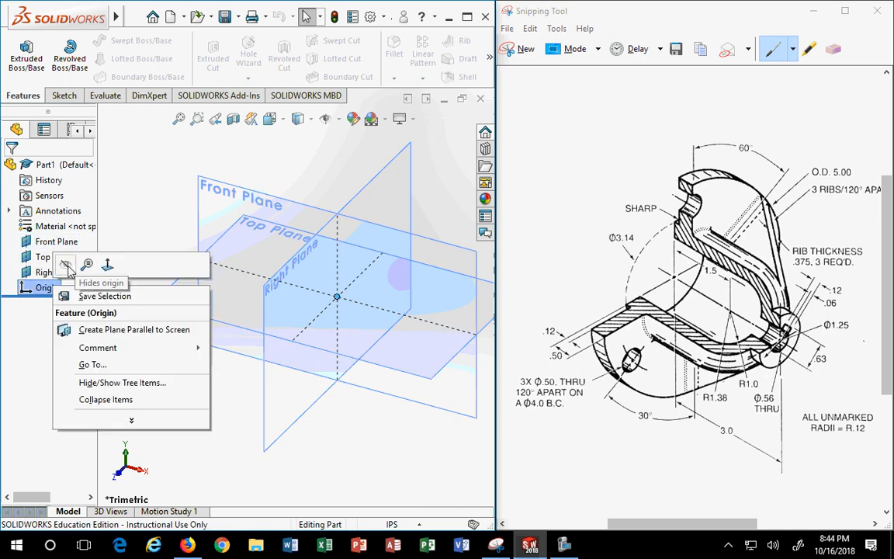
{"action": "left_click", "coordinate": [66, 262]}
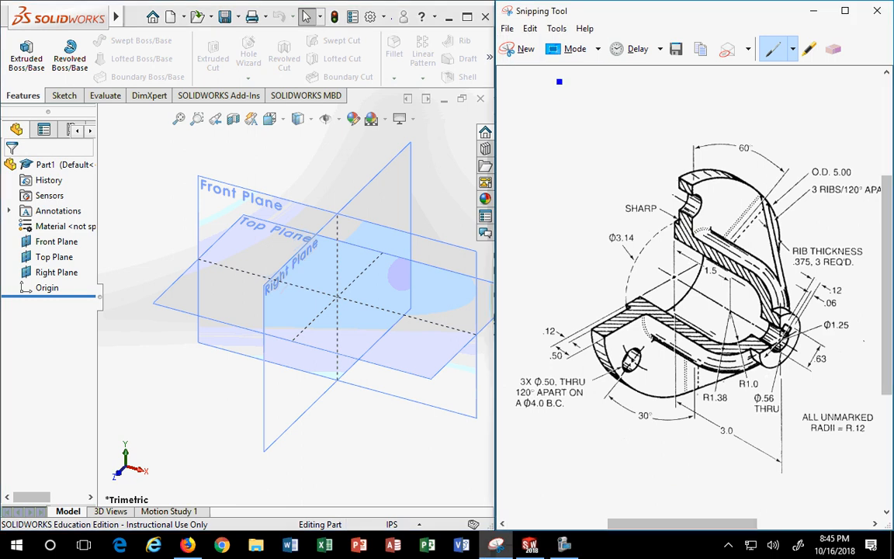
In Snipping Tool, draw a cube labelled F, T and R with the pen and outline the drawing's upper cut section
{"action": "mouse_move", "coordinate": [556, 78]}
{"action": "left_mouse_down"}
{"action": "mouse_move", "coordinate": [543, 101]}
{"action": "mouse_move", "coordinate": [572, 104]}
{"action": "mouse_move", "coordinate": [588, 90]}
{"action": "mouse_move", "coordinate": [552, 78]}
{"action": "mouse_move", "coordinate": [544, 121]}
{"action": "mouse_move", "coordinate": [569, 106]}
{"action": "mouse_move", "coordinate": [569, 131]}
{"action": "mouse_move", "coordinate": [589, 114]}
{"action": "mouse_move", "coordinate": [553, 122]}
{"action": "left_mouse_up"}
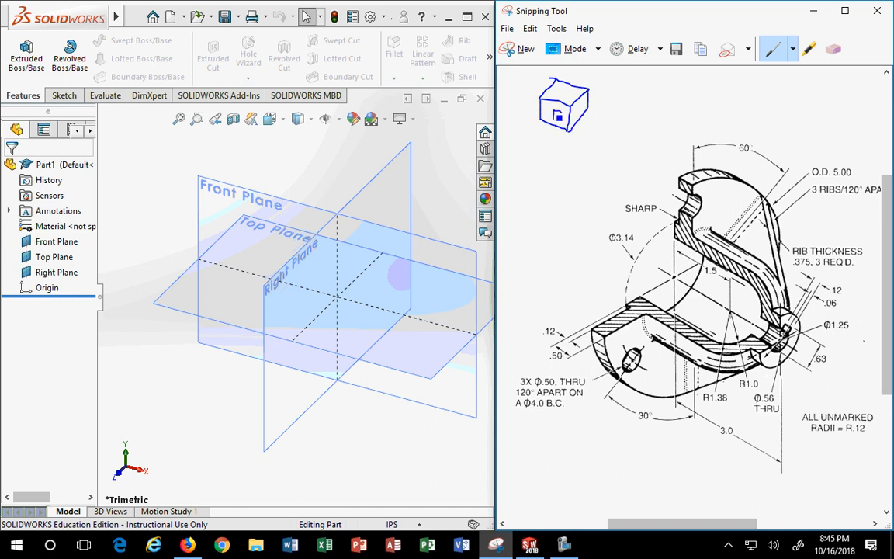
{"action": "left_click_drag", "start_coordinate": [578, 93], "coordinate": [577, 110]}
{"action": "mouse_move", "coordinate": [680, 177]}
{"action": "left_mouse_down"}
{"action": "mouse_move", "coordinate": [686, 226]}
{"action": "mouse_move", "coordinate": [677, 243]}
{"action": "mouse_move", "coordinate": [760, 297]}
{"action": "mouse_move", "coordinate": [768, 330]}
{"action": "mouse_move", "coordinate": [776, 312]}
{"action": "mouse_move", "coordinate": [757, 289]}
{"action": "mouse_move", "coordinate": [683, 234]}
{"action": "mouse_move", "coordinate": [669, 182]}
{"action": "left_mouse_up"}
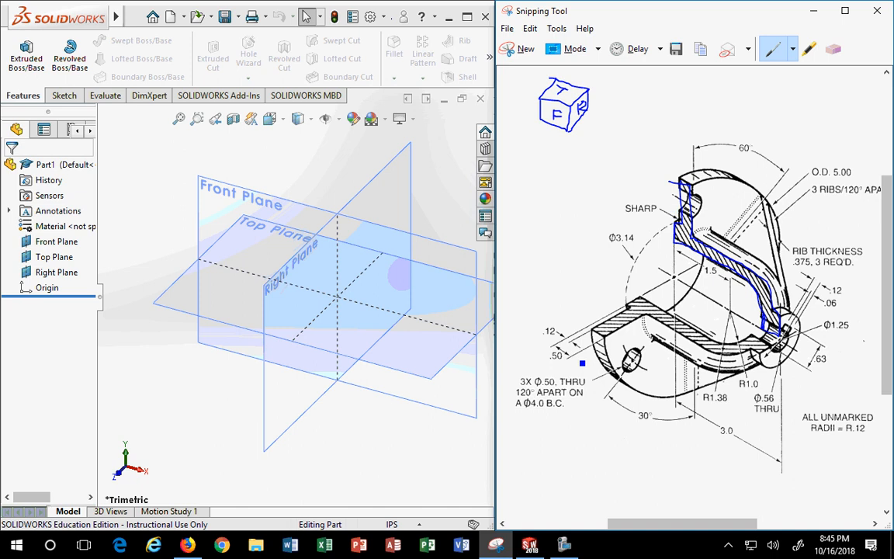
Highlight the drawing's upper cut section in yellow from the outer rim down to the hub
{"action": "left_click", "coordinate": [809, 48]}
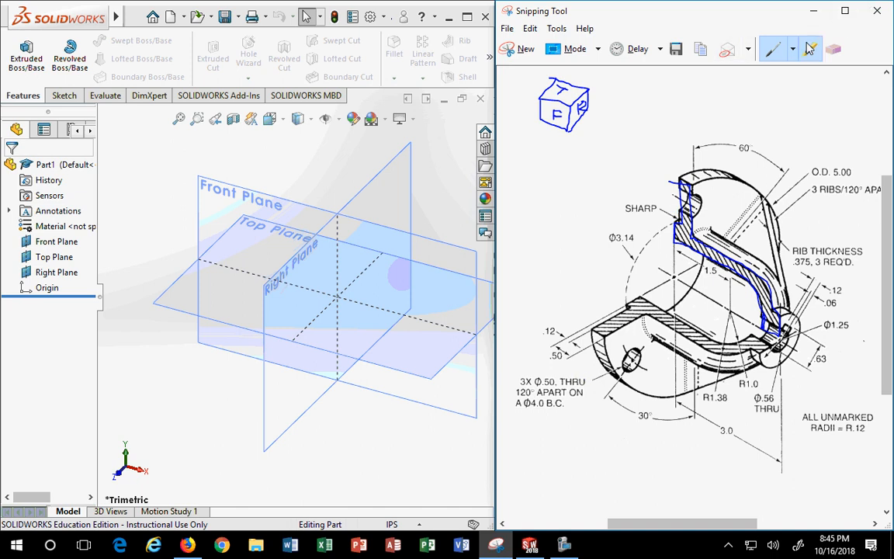
{"action": "mouse_move", "coordinate": [683, 181]}
{"action": "left_mouse_down"}
{"action": "mouse_move", "coordinate": [697, 242]}
{"action": "mouse_move", "coordinate": [762, 285]}
{"action": "mouse_move", "coordinate": [777, 328]}
{"action": "left_mouse_up"}
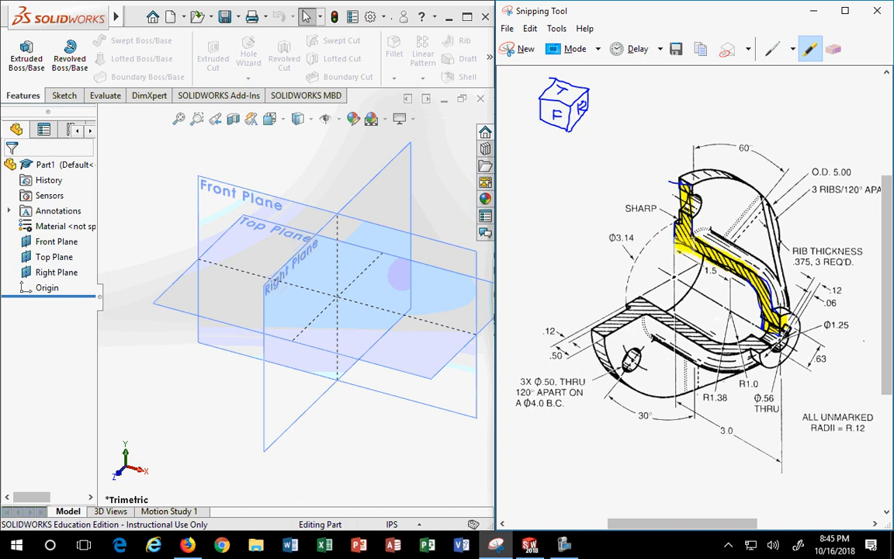
{"action": "left_click_drag", "start_coordinate": [680, 245], "coordinate": [715, 266]}
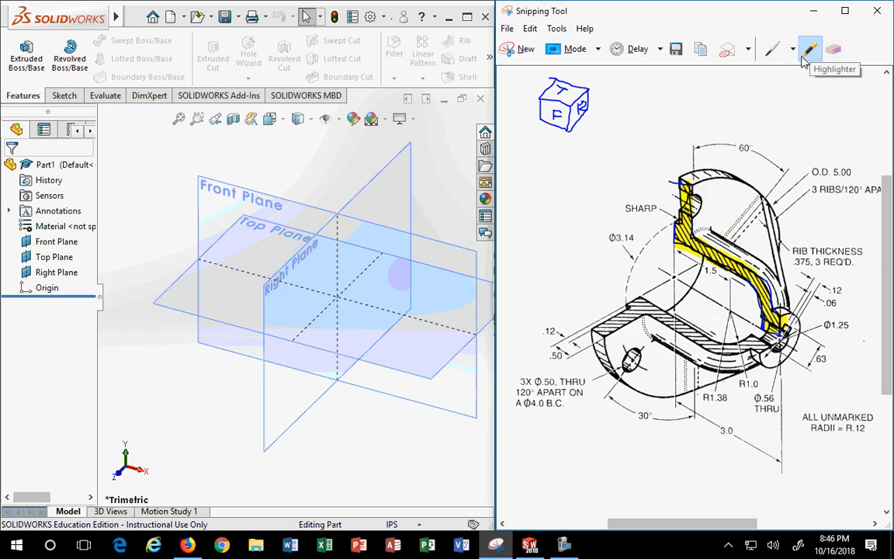
{"action": "left_click_drag", "start_coordinate": [743, 194], "coordinate": [757, 204]}
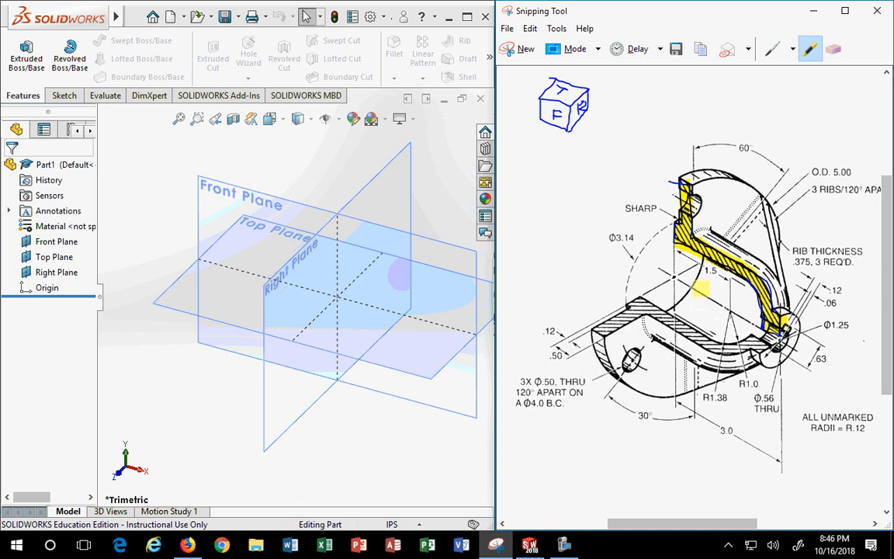
{"action": "left_click_drag", "start_coordinate": [768, 335], "coordinate": [779, 333]}
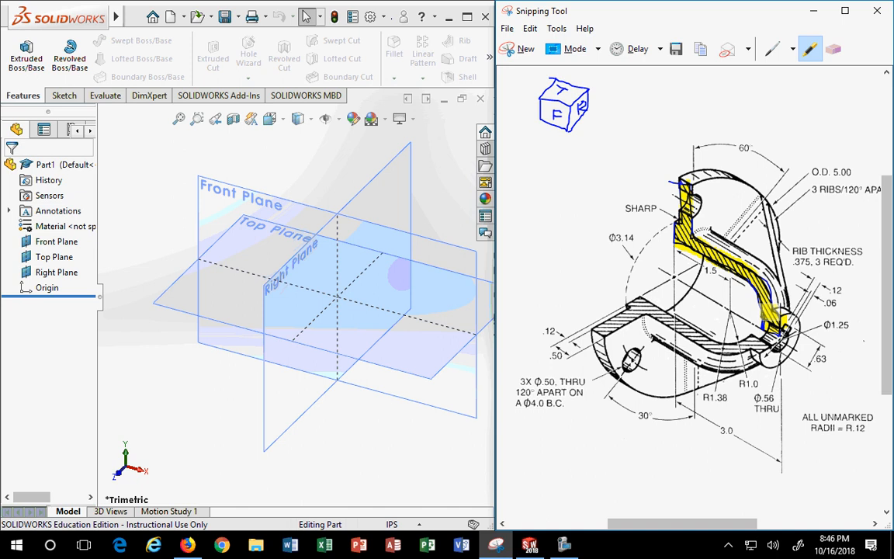
{"action": "left_click_drag", "start_coordinate": [770, 312], "coordinate": [770, 268]}
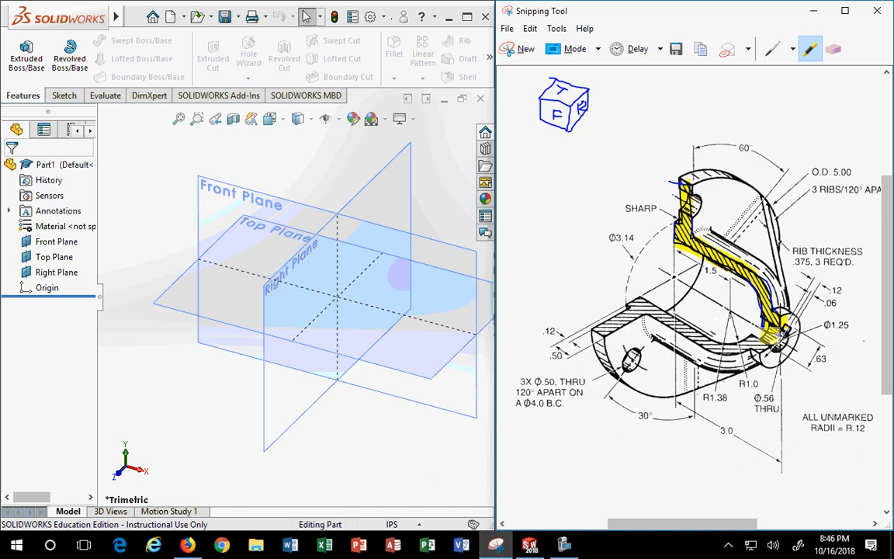
{"action": "mouse_move", "coordinate": [776, 326]}
{"action": "left_mouse_down"}
{"action": "mouse_move", "coordinate": [759, 336]}
{"action": "mouse_move", "coordinate": [781, 336]}
{"action": "left_mouse_up"}
Start a sketch on the Front Plane and draw a vertical line above the origin on the vertical axis, ending in a short horizontal step
{"action": "left_click", "coordinate": [295, 214]}
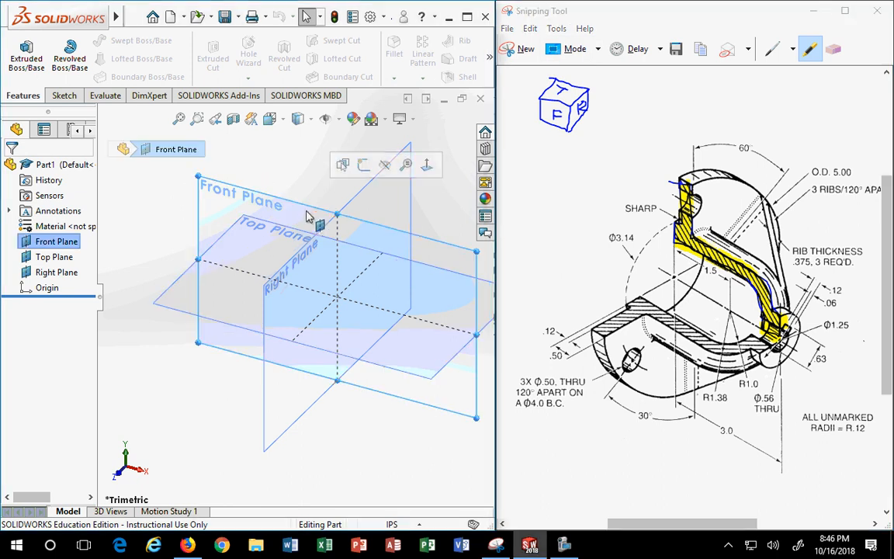
{"action": "left_click", "coordinate": [364, 165]}
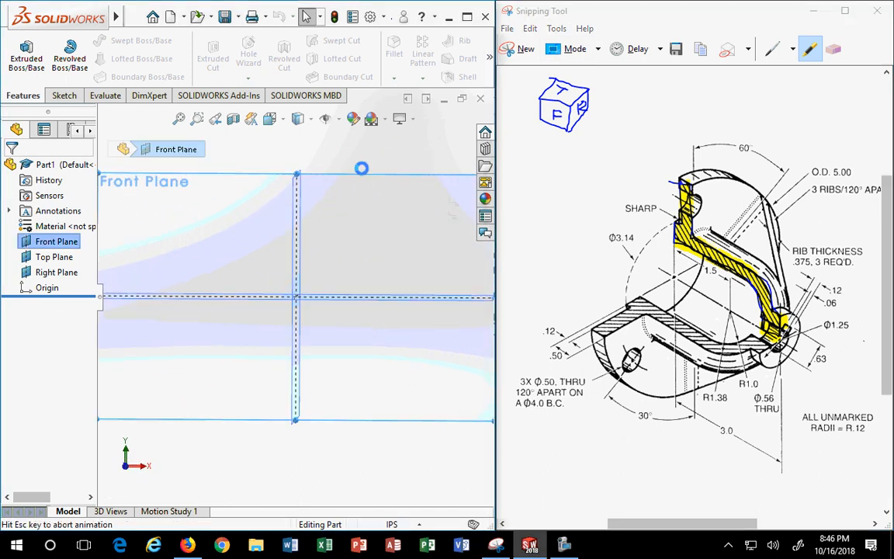
{"action": "left_click", "coordinate": [89, 42]}
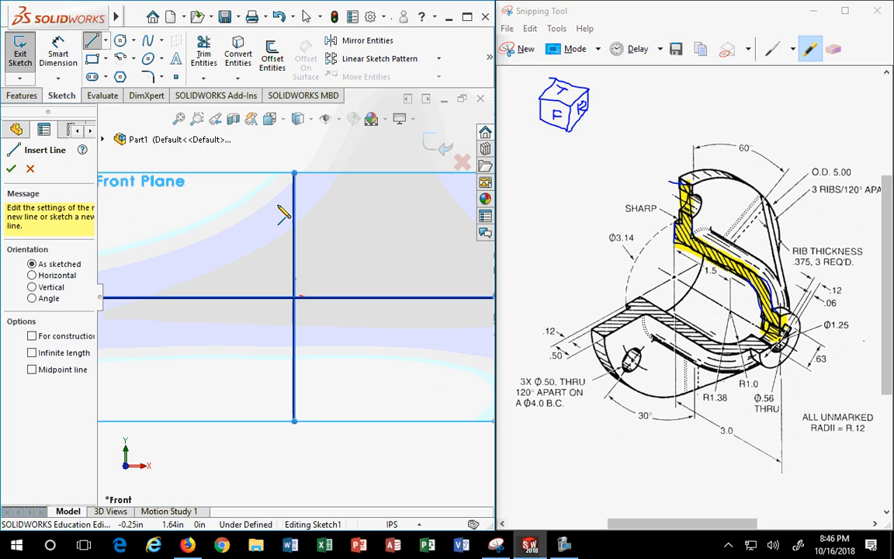
{"action": "scroll", "coordinate": [326, 226], "scroll_direction": "up", "scroll_amount": 3}
{"action": "scroll", "coordinate": [303, 209], "scroll_direction": "down", "scroll_amount": 3}
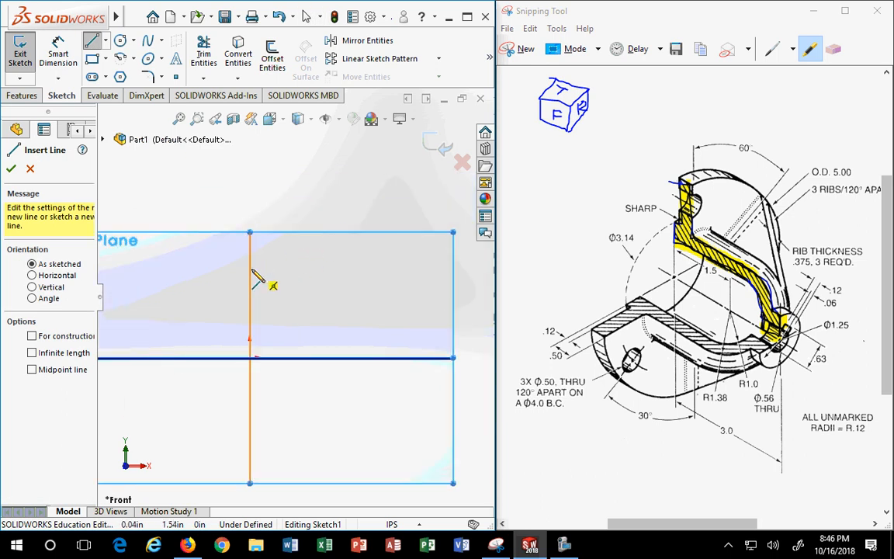
{"action": "left_click", "coordinate": [250, 232]}
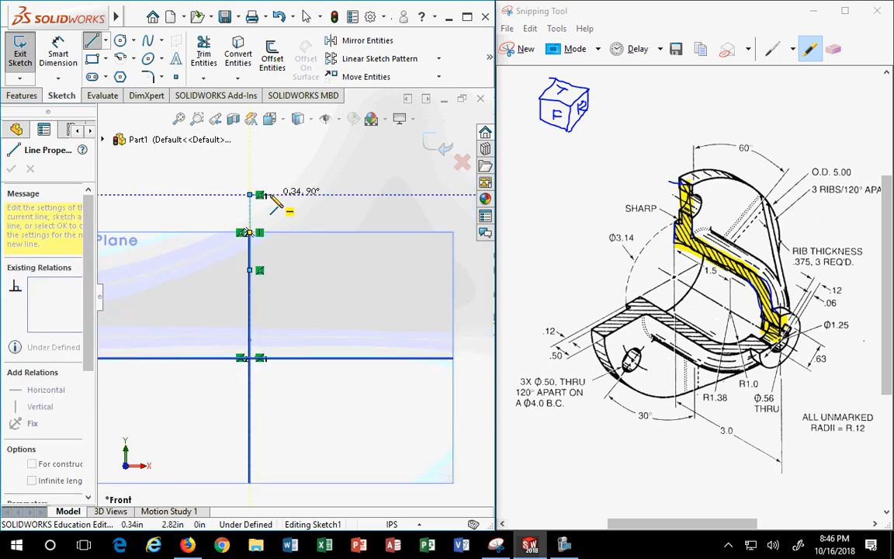
{"action": "scroll", "coordinate": [276, 144], "scroll_direction": "up", "scroll_amount": 2}
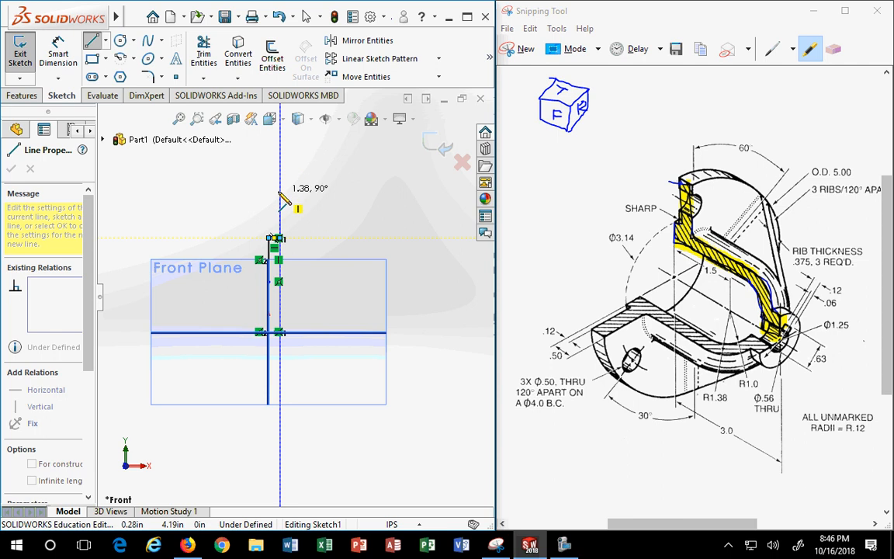
Continue the outline up, across and down around the narrow flange, ending with a horizontal line for the outside of the hub
{"action": "left_click", "coordinate": [279, 203]}
{"action": "left_click", "coordinate": [303, 168]}
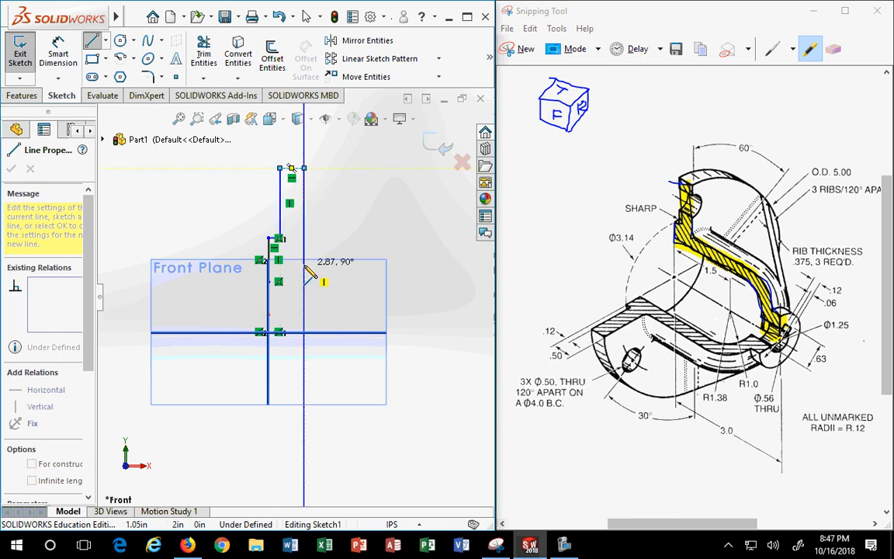
{"action": "left_click", "coordinate": [303, 251]}
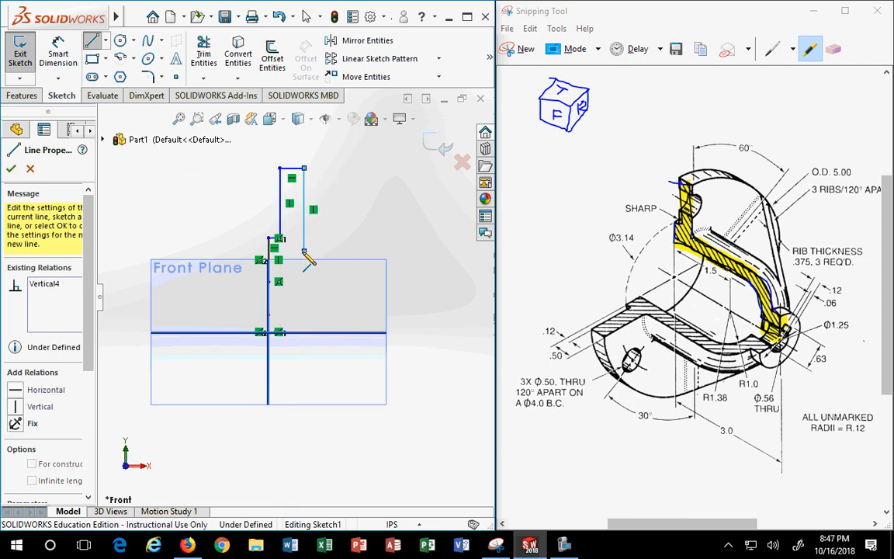
{"action": "left_click", "coordinate": [359, 251]}
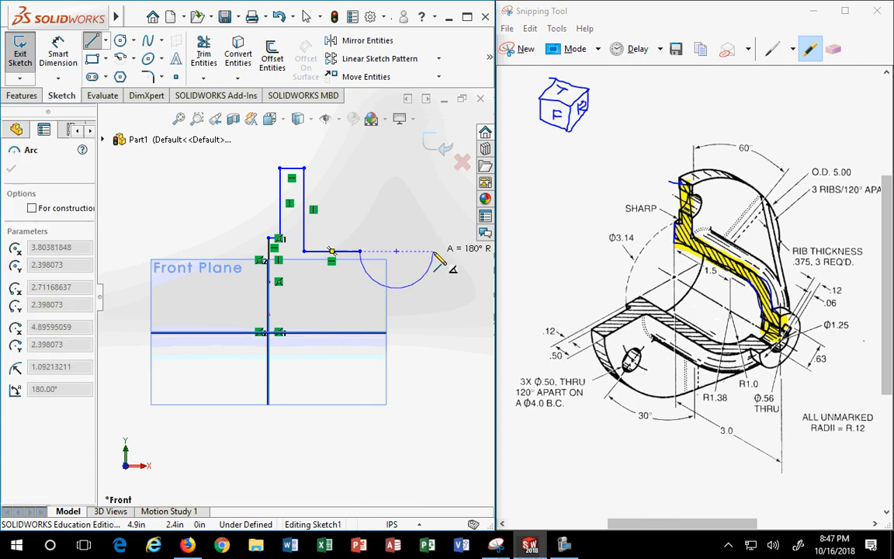
{"action": "key", "text": "Escape"}
Draw a circle of about 2.4 in radius, centred on the horizontal axis below the hub line's end and touching that end
{"action": "left_click", "coordinate": [121, 42]}
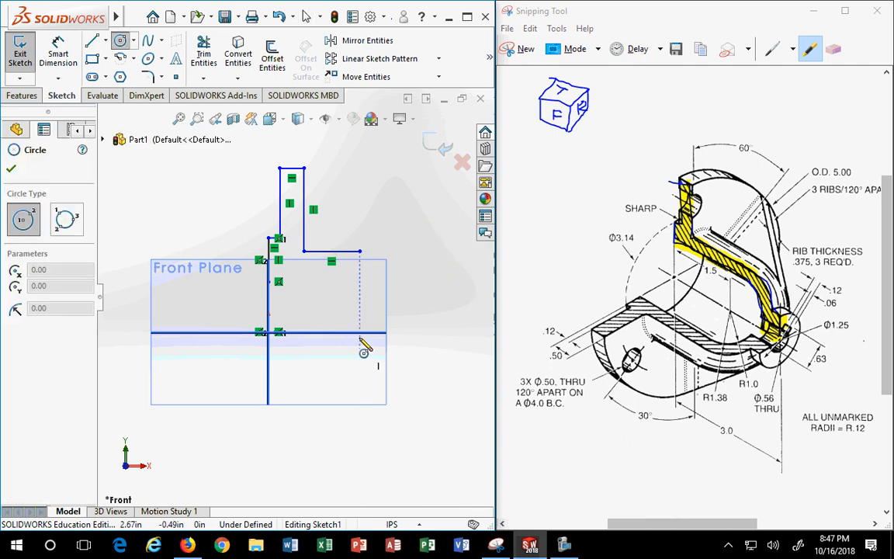
{"action": "left_click", "coordinate": [361, 333]}
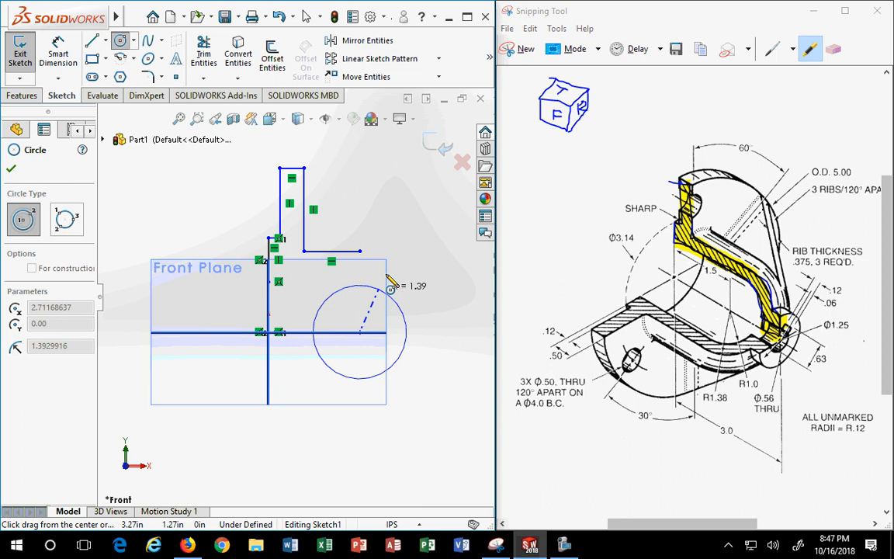
{"action": "left_click", "coordinate": [361, 252]}
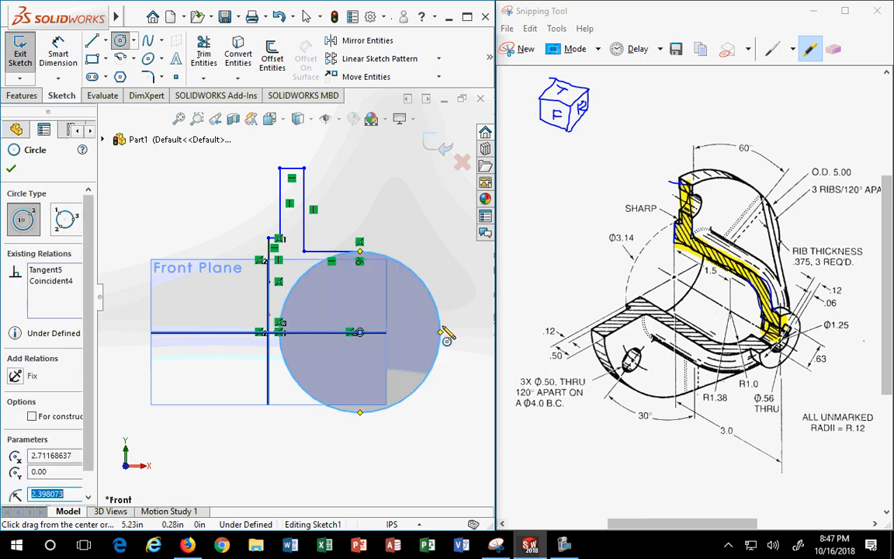
{"action": "key", "text": "Escape"}
{"action": "scroll", "coordinate": [454, 357], "scroll_direction": "up", "scroll_amount": 1}
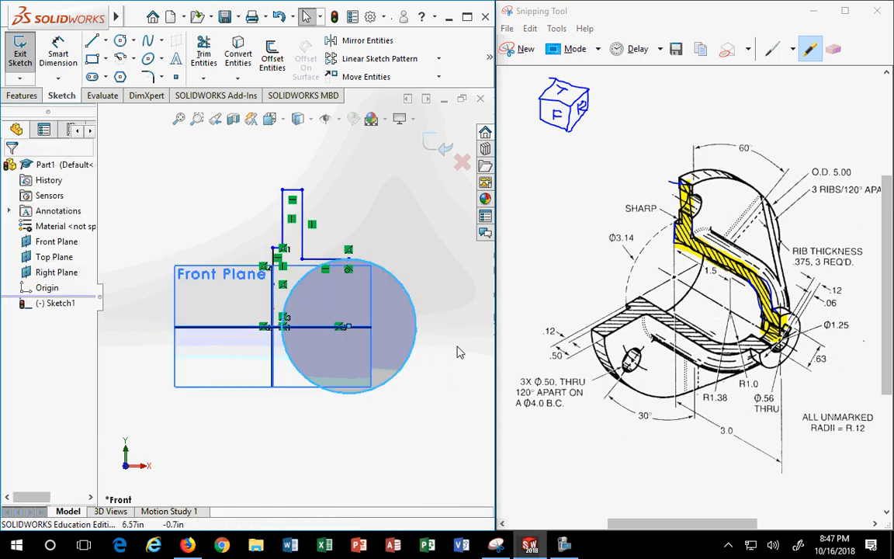
Draw the end boss with a short horizontal line crossing the circle, a vertical line to the axis and a horizontal line back to the origin
{"action": "left_click", "coordinate": [106, 40]}
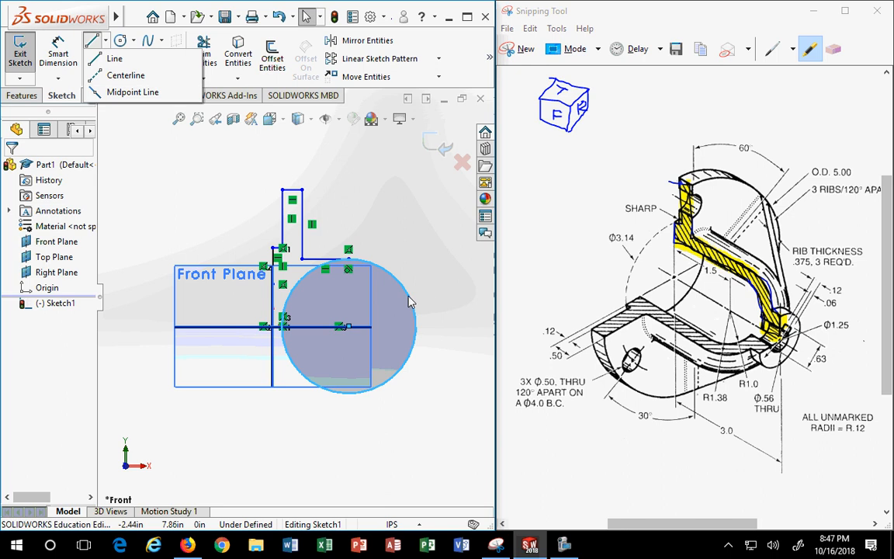
{"action": "left_click", "coordinate": [419, 263]}
{"action": "left_click", "coordinate": [93, 41]}
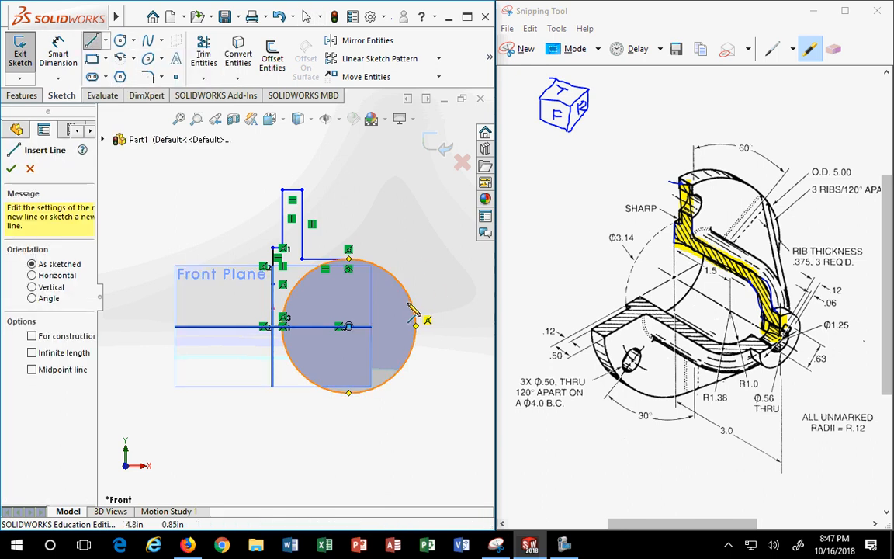
{"action": "left_click", "coordinate": [435, 300]}
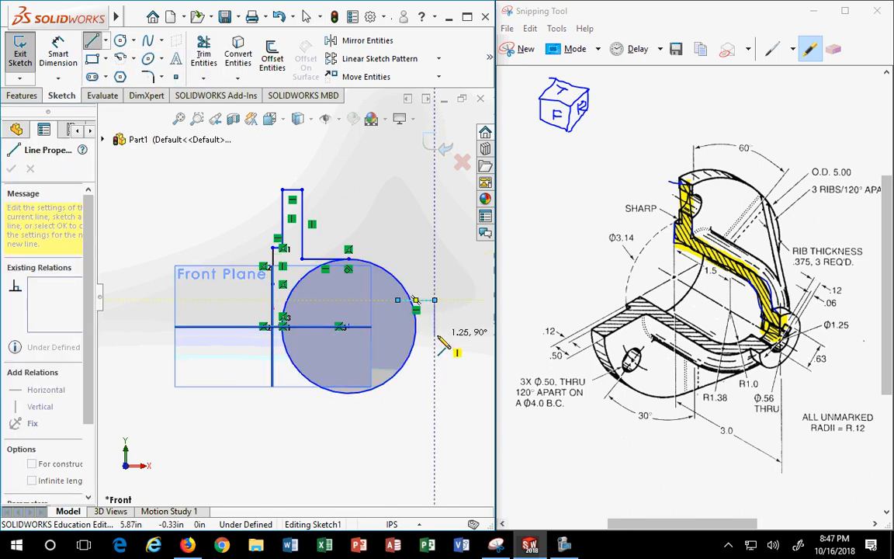
{"action": "left_click", "coordinate": [435, 326]}
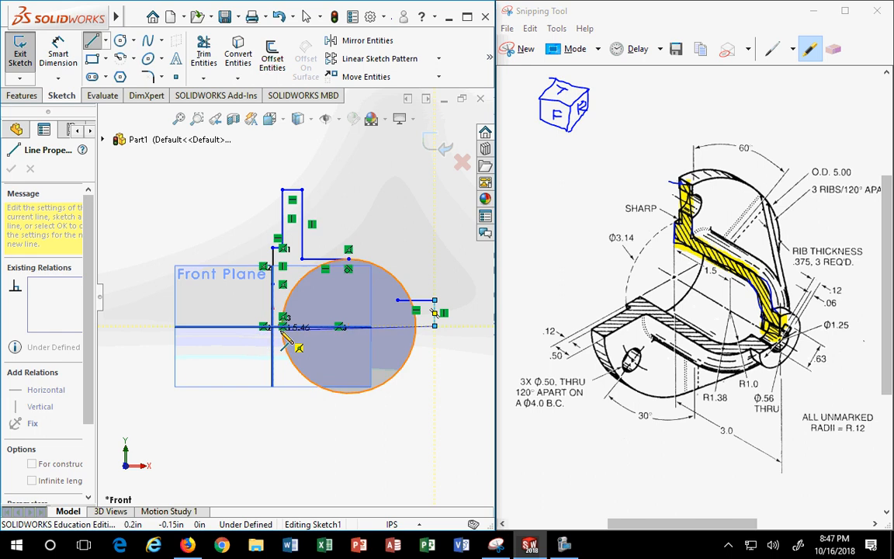
{"action": "left_click", "coordinate": [284, 326]}
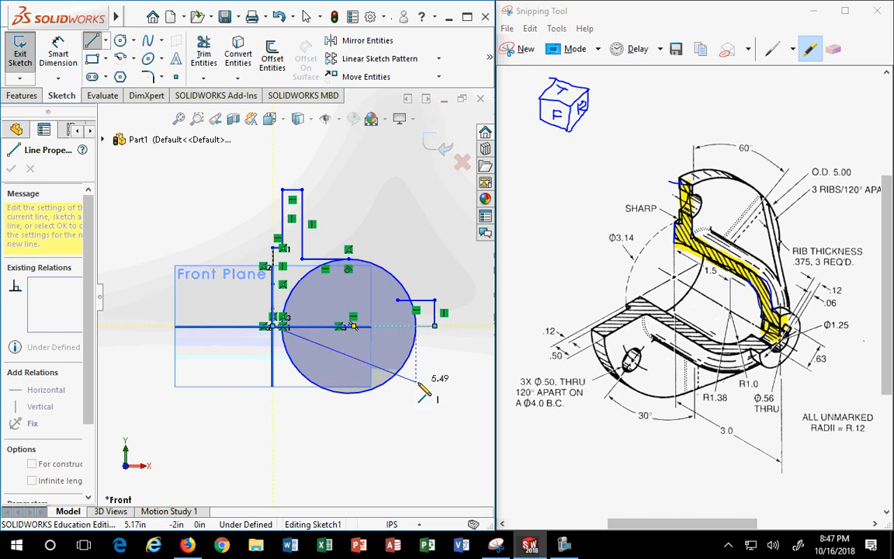
{"action": "key", "text": "Escape"}
Trim the circle to the arc between hub line and boss, and trim the boss line's overhang inside the arc
{"action": "scroll", "coordinate": [416, 318], "scroll_direction": "down", "scroll_amount": 2}
{"action": "left_click", "coordinate": [159, 17]}
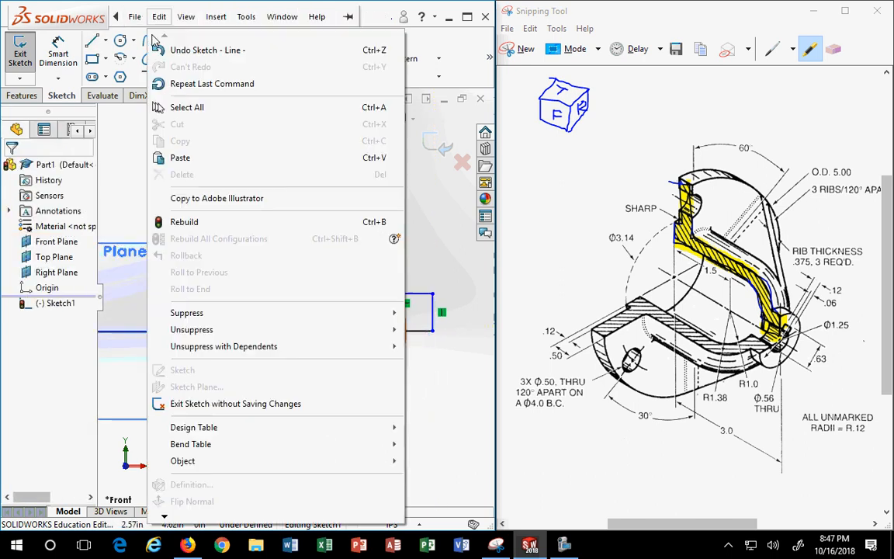
{"action": "left_click", "coordinate": [323, 79]}
{"action": "left_click", "coordinate": [203, 53]}
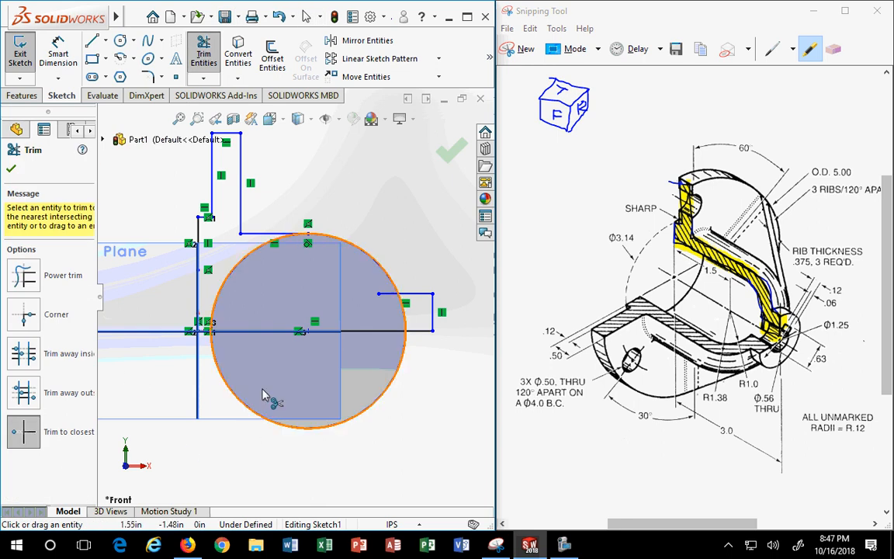
{"action": "left_click", "coordinate": [240, 404]}
{"action": "left_click", "coordinate": [219, 295]}
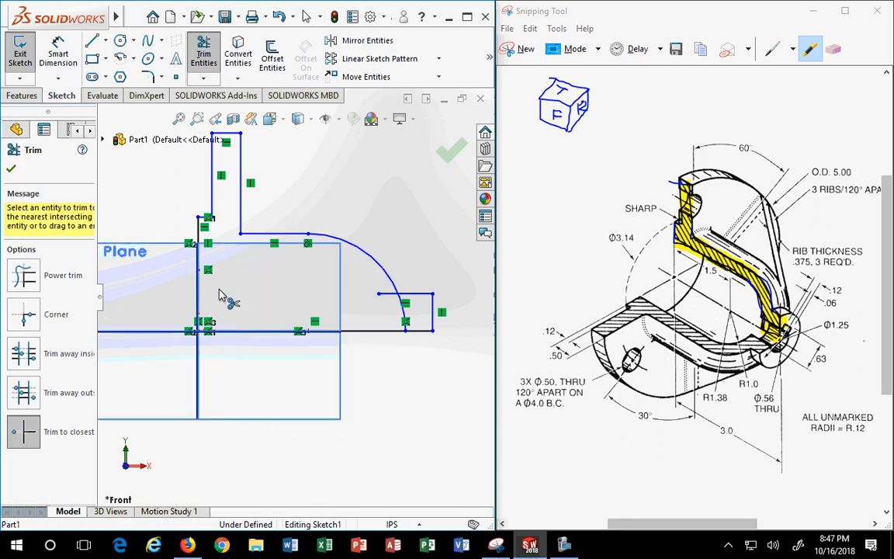
{"action": "scroll", "coordinate": [399, 319], "scroll_direction": "down", "scroll_amount": 5}
{"action": "left_click", "coordinate": [371, 316]}
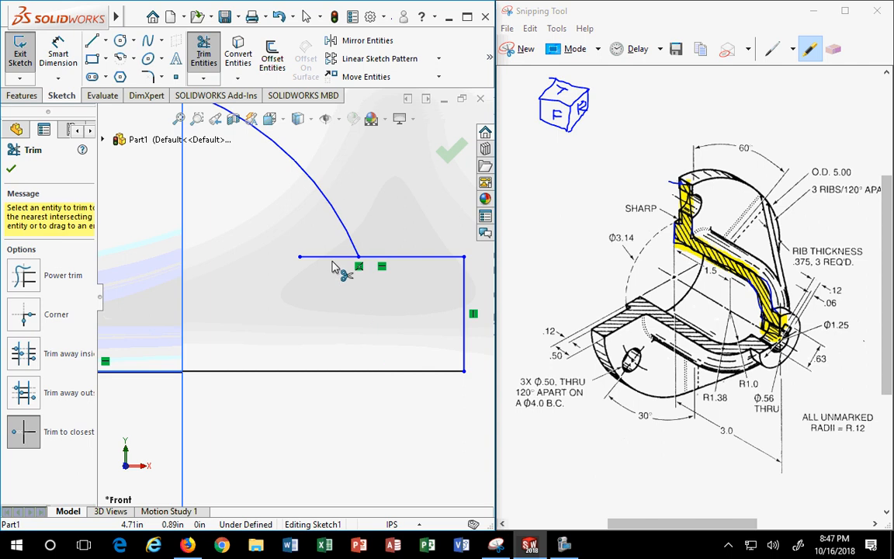
{"action": "left_click", "coordinate": [327, 264]}
{"action": "scroll", "coordinate": [359, 333], "scroll_direction": "up", "scroll_amount": 3}
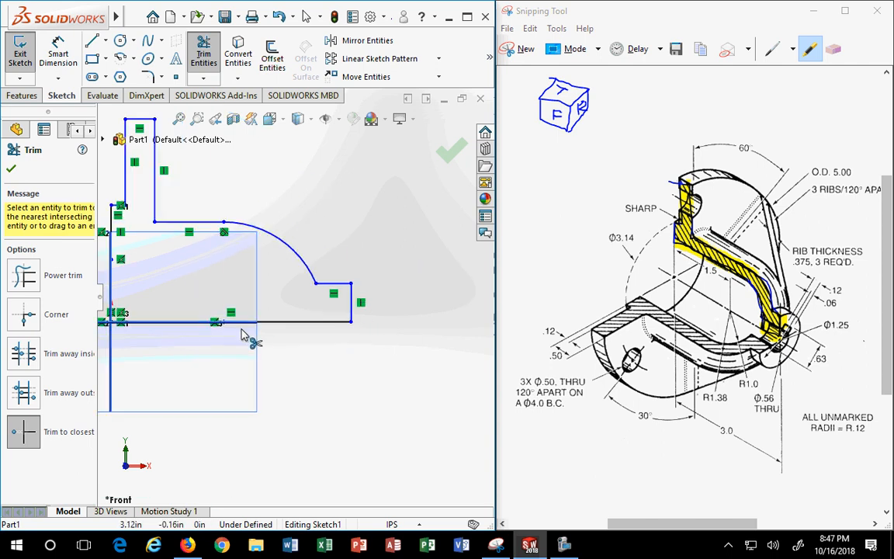
{"action": "scroll", "coordinate": [242, 320], "scroll_direction": "up", "scroll_amount": 1}
{"action": "scroll", "coordinate": [189, 290], "scroll_direction": "down", "scroll_amount": 7}
{"action": "scroll", "coordinate": [233, 318], "scroll_direction": "up", "scroll_amount": 4}
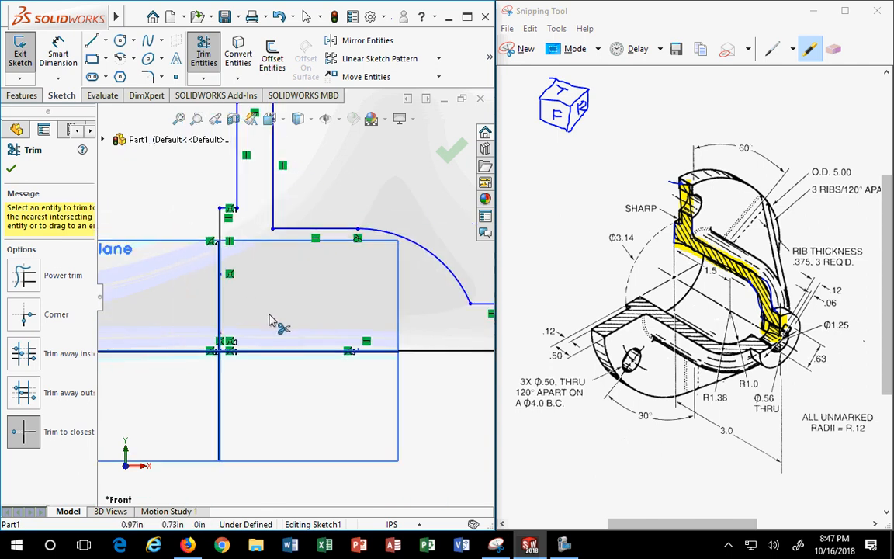
{"action": "left_click", "coordinate": [121, 44]}
{"action": "left_click", "coordinate": [230, 273]}
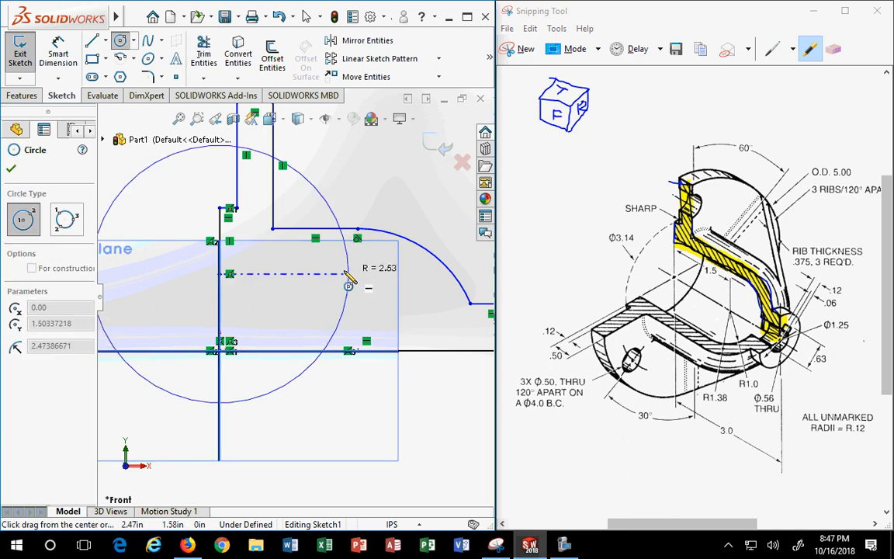
{"action": "key", "text": "Escape"}
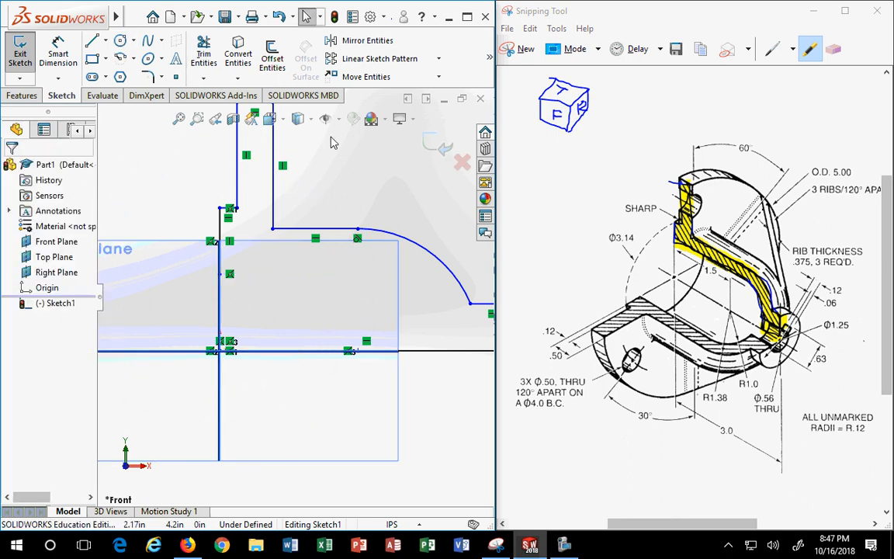
Turn off the View Selector cube and show the sketch in the isometric view
{"action": "left_click", "coordinate": [283, 120]}
{"action": "left_click", "coordinate": [331, 257]}
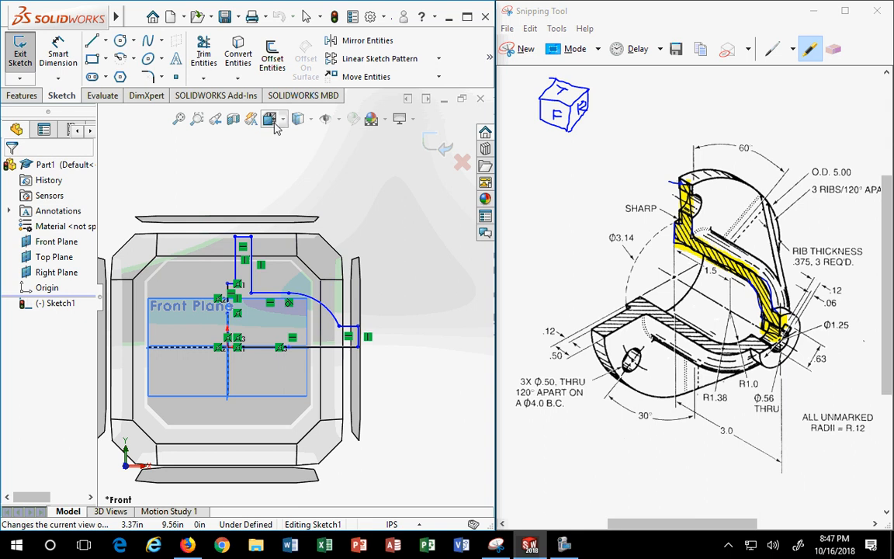
{"action": "left_click", "coordinate": [285, 119]}
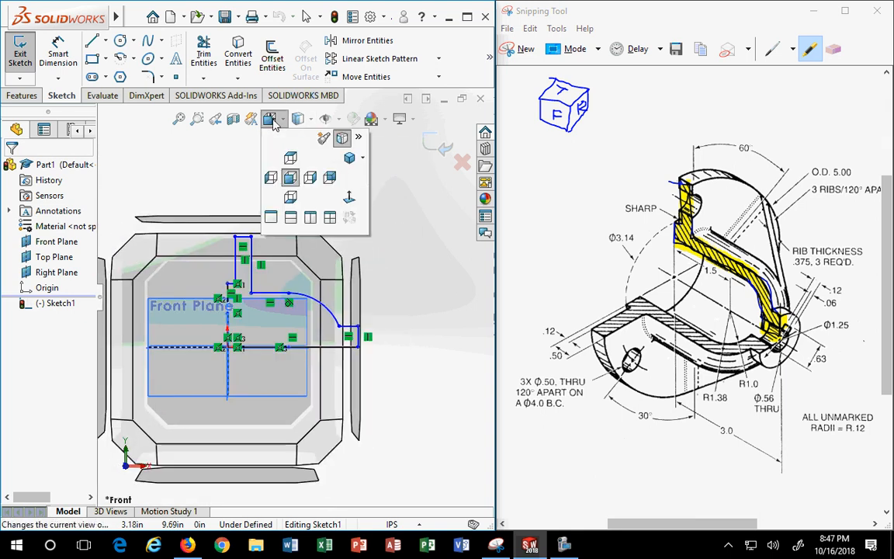
{"action": "left_click", "coordinate": [349, 135]}
{"action": "left_click", "coordinate": [283, 121]}
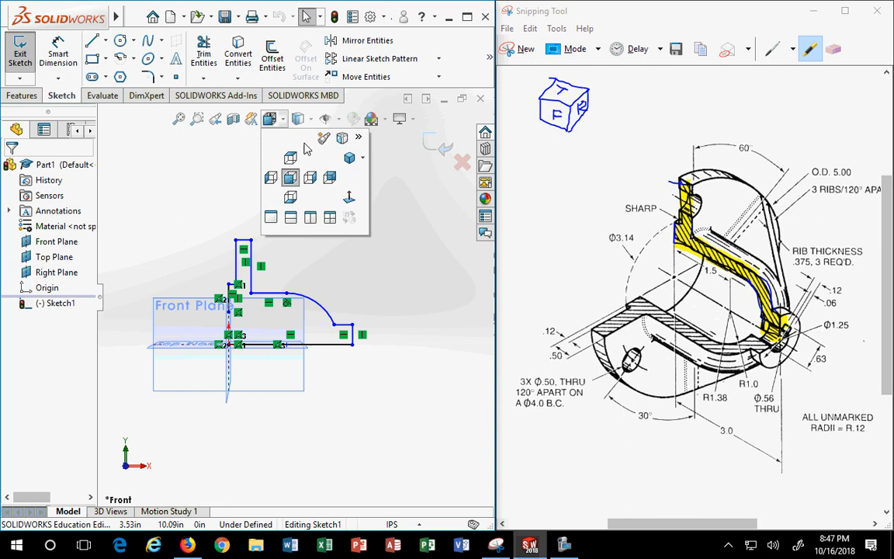
{"action": "left_click", "coordinate": [349, 159]}
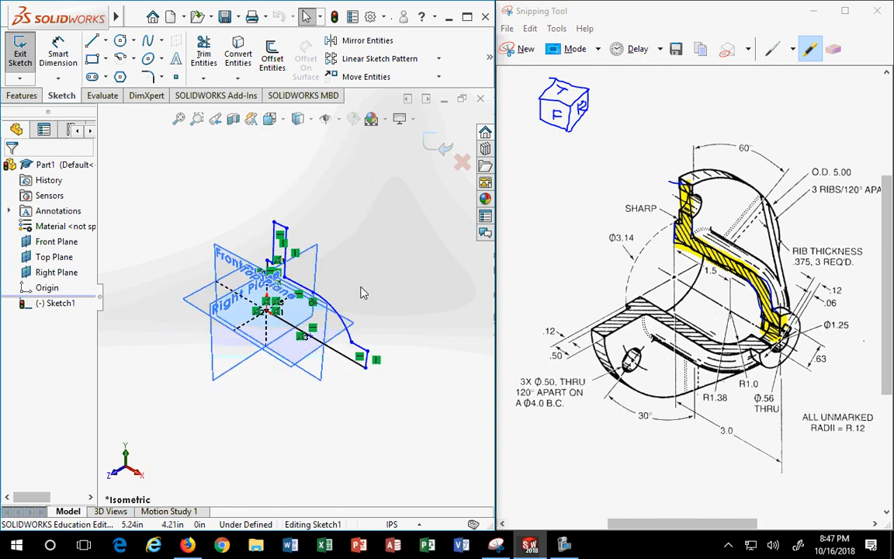
{"action": "scroll", "coordinate": [354, 262], "scroll_direction": "up", "scroll_amount": 2}
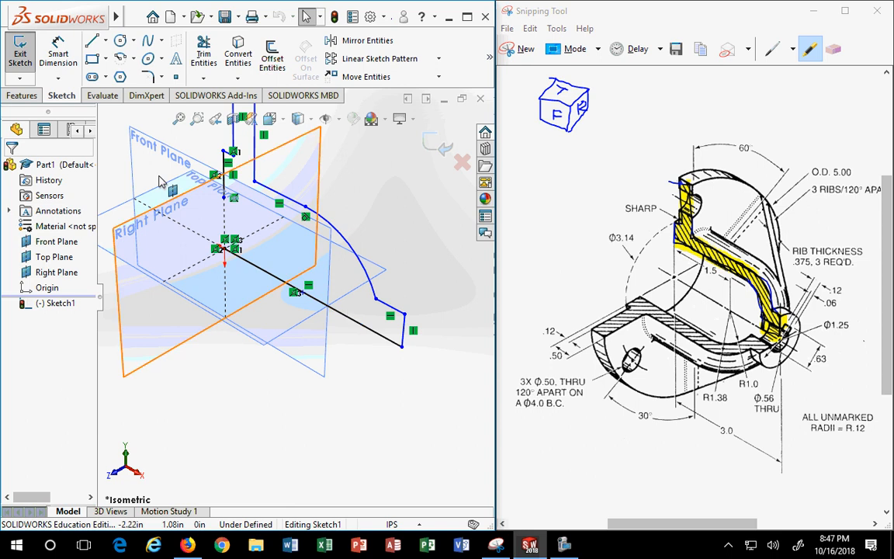
{"action": "left_click", "coordinate": [120, 41]}
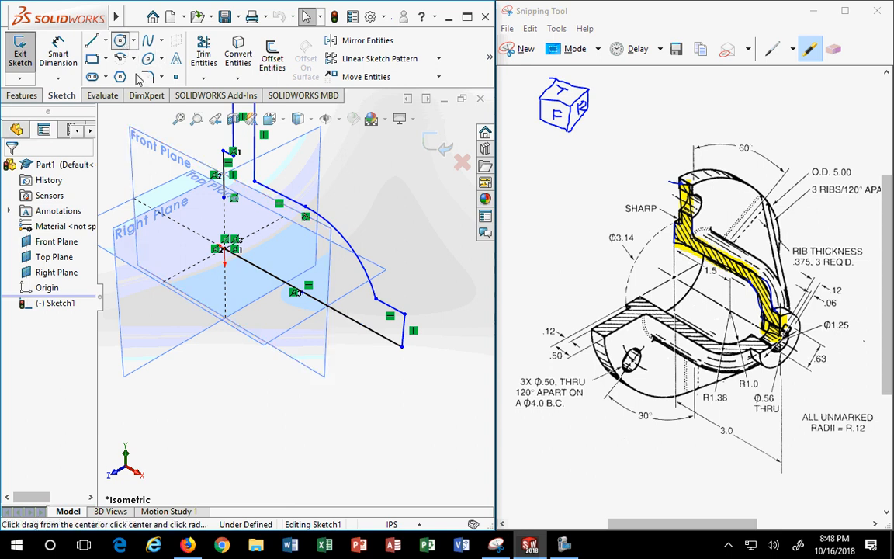
{"action": "left_click", "coordinate": [224, 199]}
{"action": "key", "text": "Escape"}
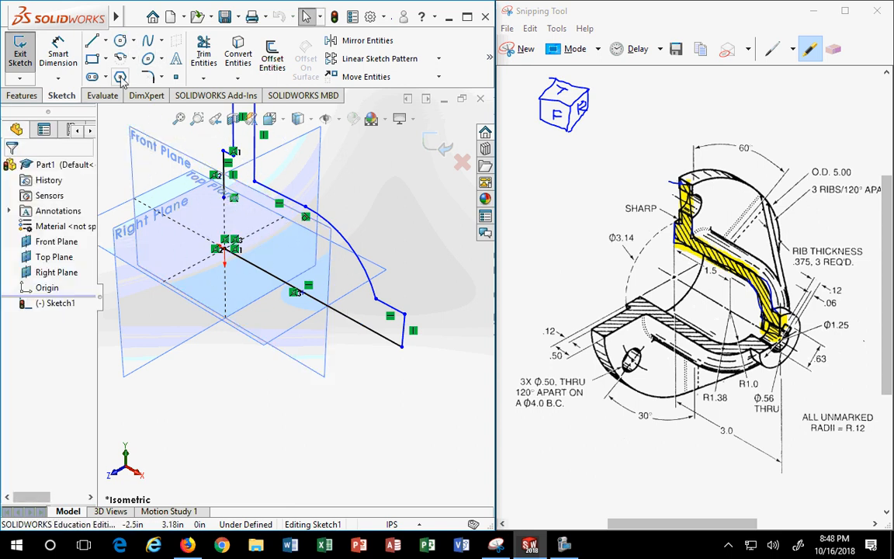
Draw the inner horizontal hub line about 2.71 in long, from the vertical axis to below the outer hub line's end
{"action": "left_click", "coordinate": [93, 42]}
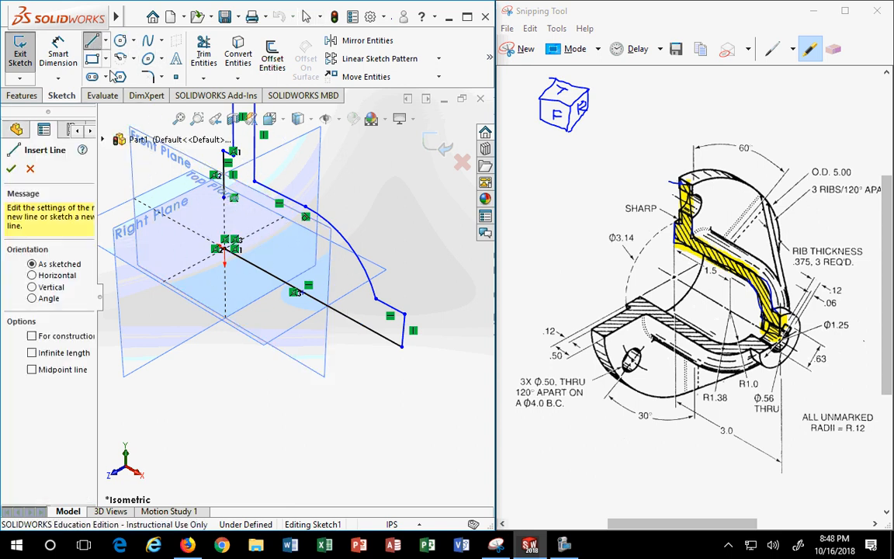
{"action": "left_click", "coordinate": [233, 212]}
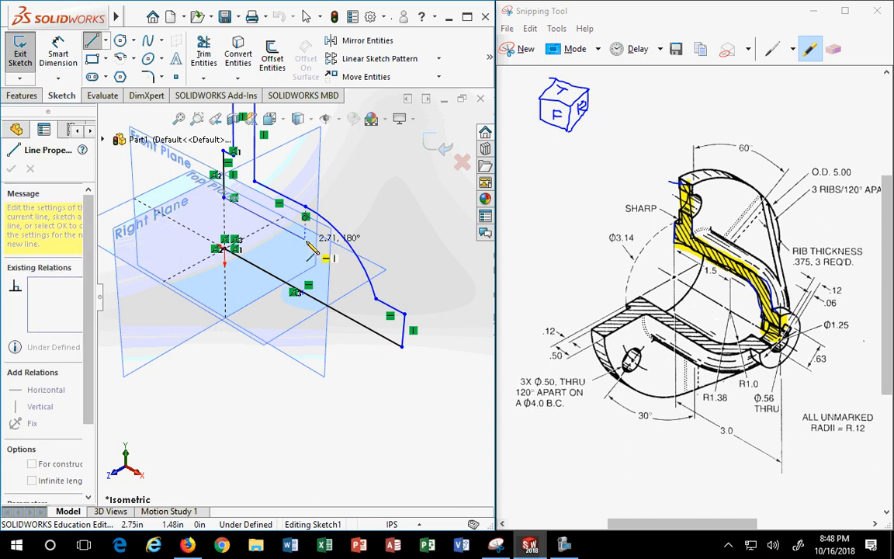
{"action": "left_click", "coordinate": [305, 239]}
{"action": "key", "text": "Escape"}
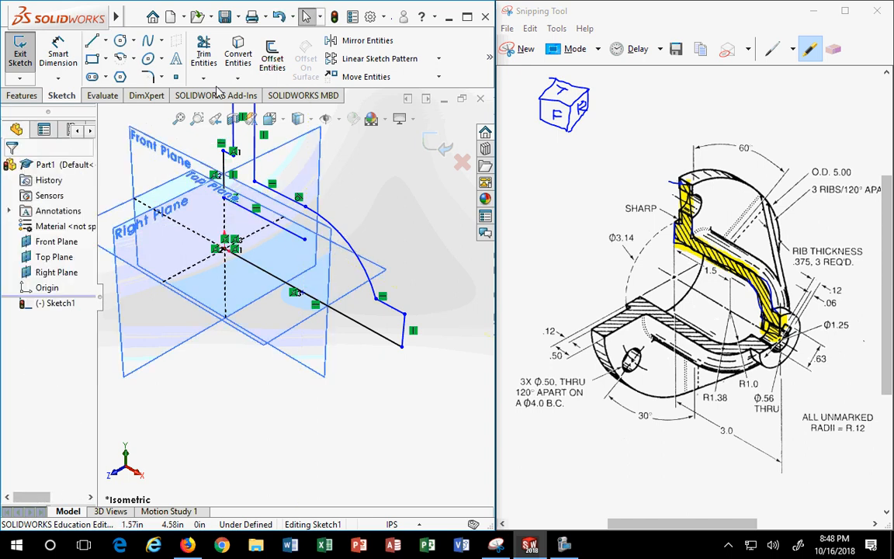
Draw a circle of about 1.5 in radius, centred on the horizontal axis and touching the inner hub line's end
{"action": "left_click", "coordinate": [120, 39]}
{"action": "left_click", "coordinate": [304, 292]}
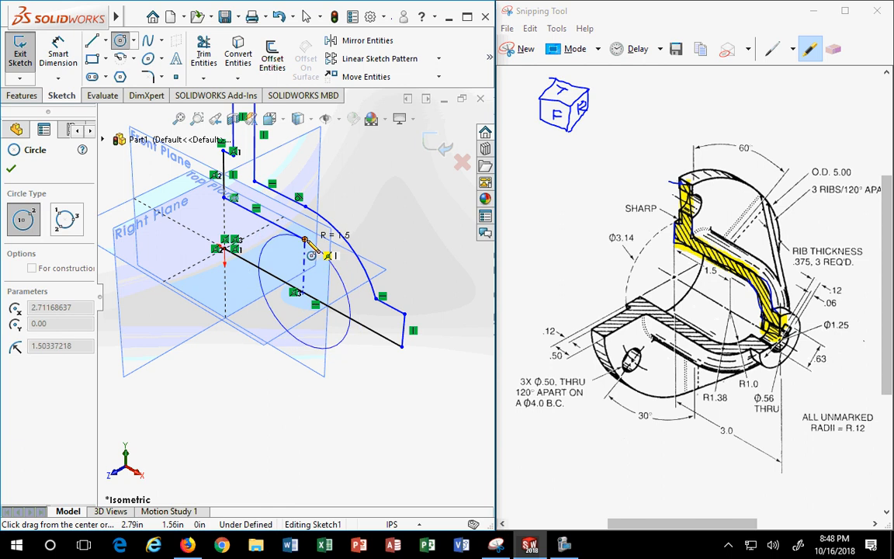
{"action": "left_click", "coordinate": [305, 240]}
{"action": "key", "text": "Escape"}
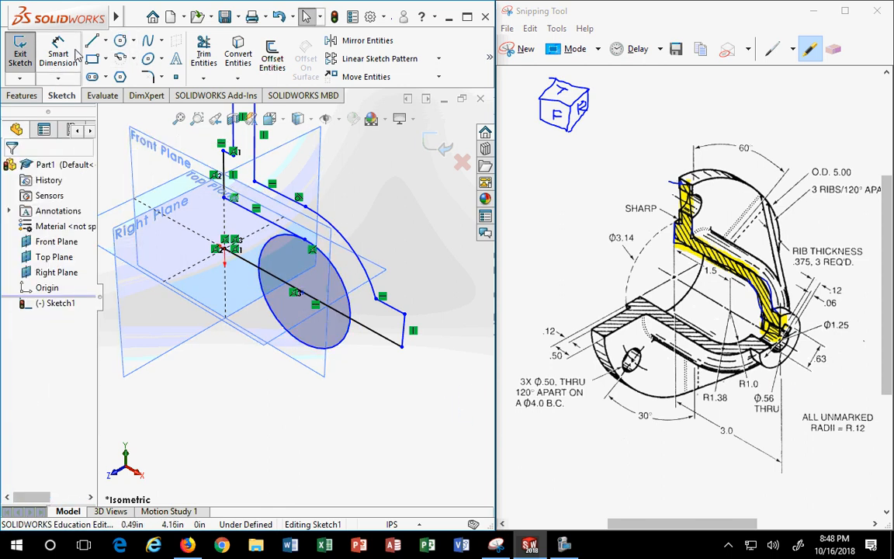
Trim the circle to the arc between the inner hub line and the axis, and trim the excess axis lines near the origin
{"action": "left_click", "coordinate": [204, 55]}
{"action": "left_click", "coordinate": [263, 258]}
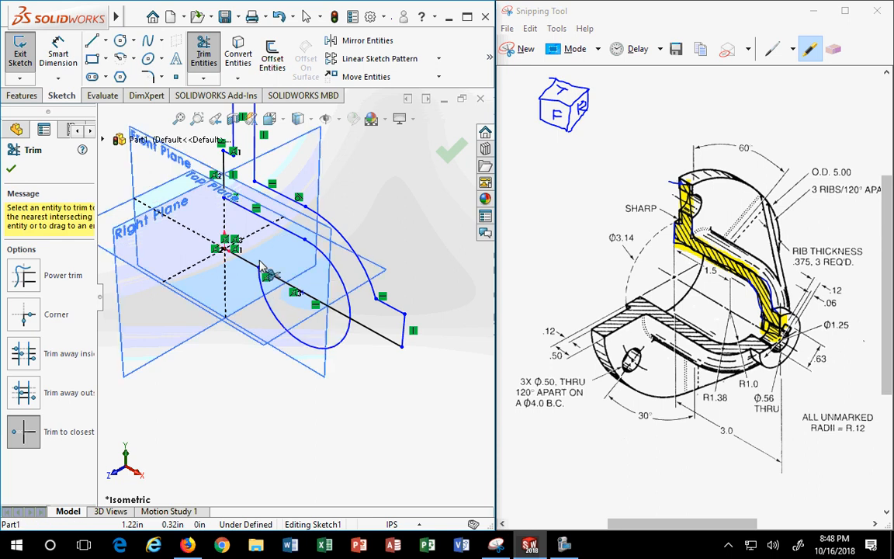
{"action": "left_click", "coordinate": [273, 302]}
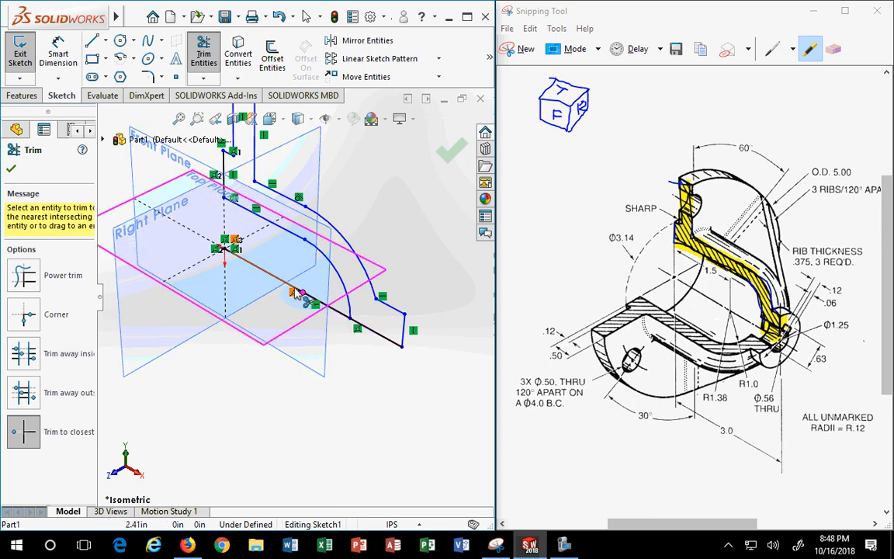
{"action": "left_click", "coordinate": [247, 257]}
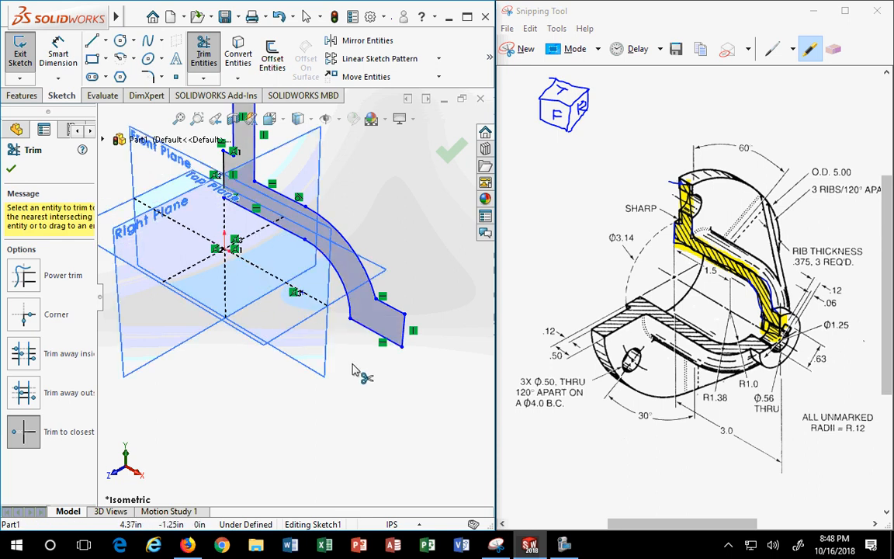
{"action": "key", "text": "Escape"}
Orient the view normal to the sketch plane
{"action": "scroll", "coordinate": [371, 371], "scroll_direction": "up", "scroll_amount": 2}
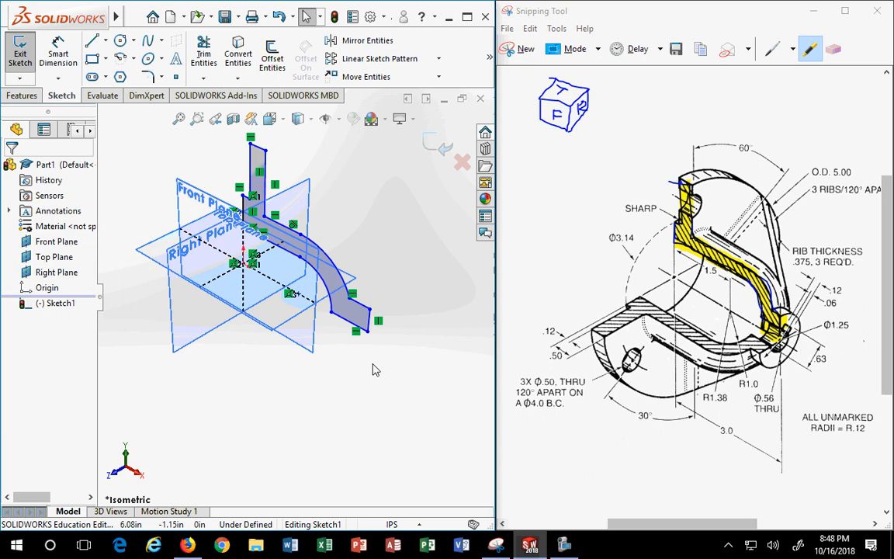
{"action": "left_click", "coordinate": [270, 118]}
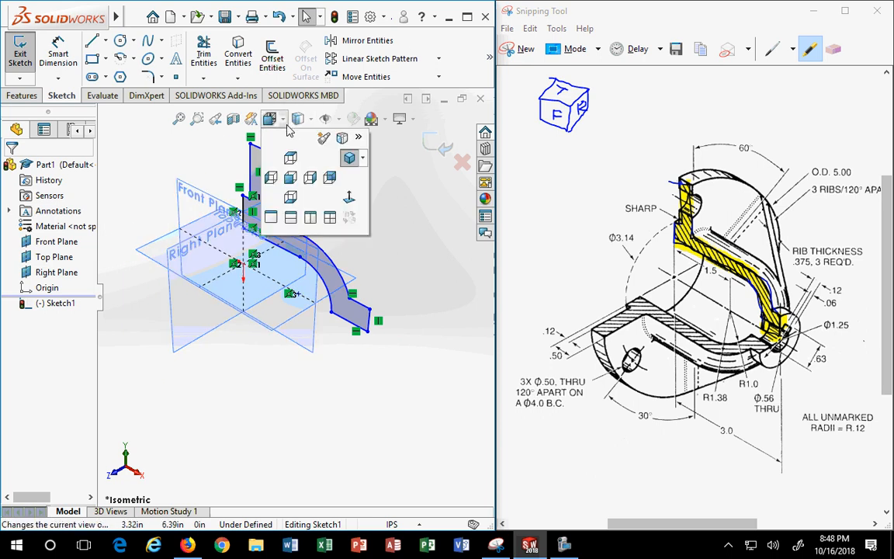
{"action": "left_click", "coordinate": [349, 200]}
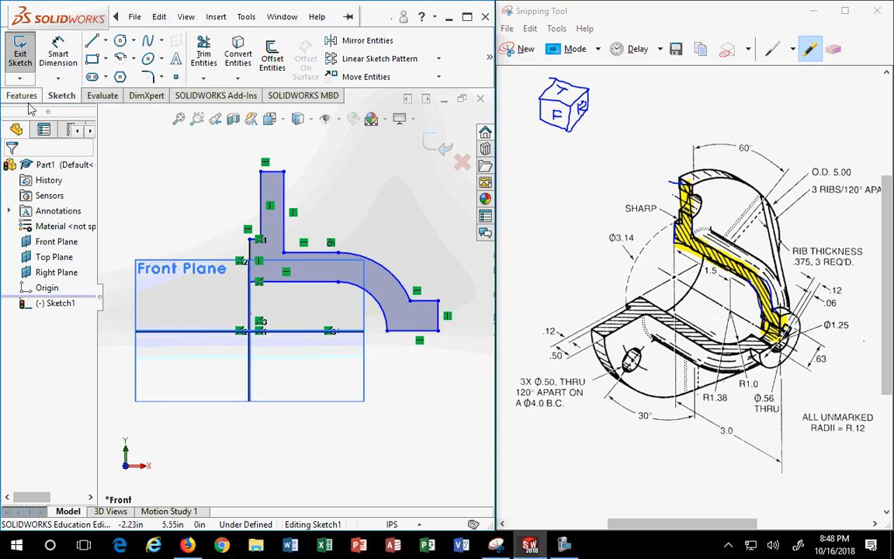
{"action": "scroll", "coordinate": [290, 295], "scroll_direction": "up", "scroll_amount": 1}
{"action": "left_click", "coordinate": [42, 12]}
{"action": "left_click", "coordinate": [54, 56]}
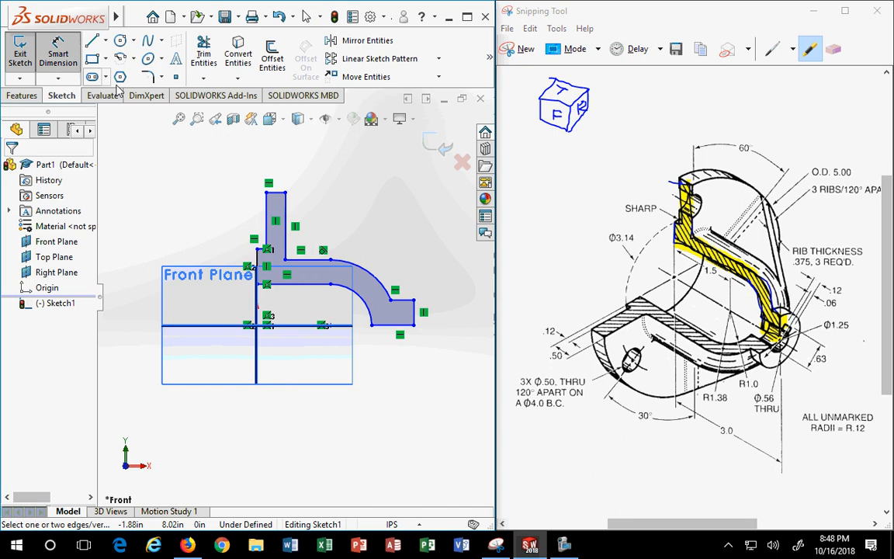
{"action": "left_click", "coordinate": [302, 325]}
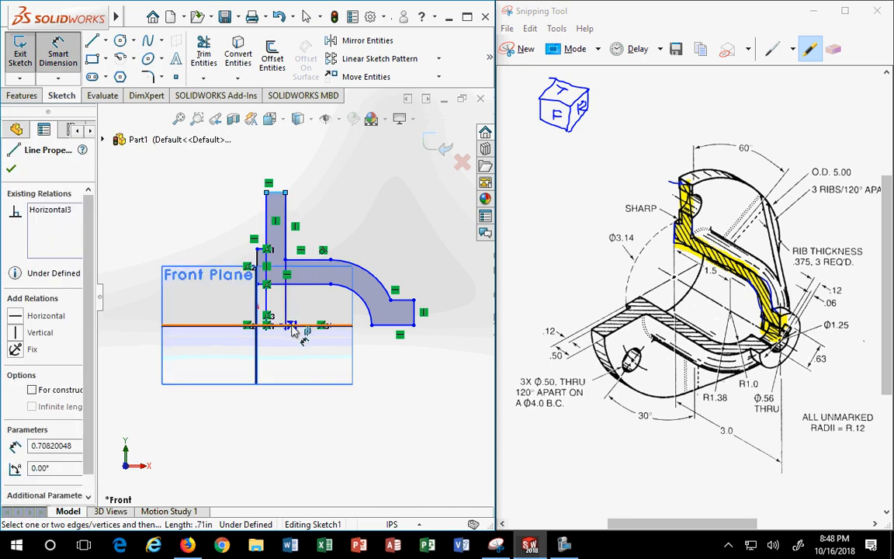
{"action": "left_click", "coordinate": [293, 326]}
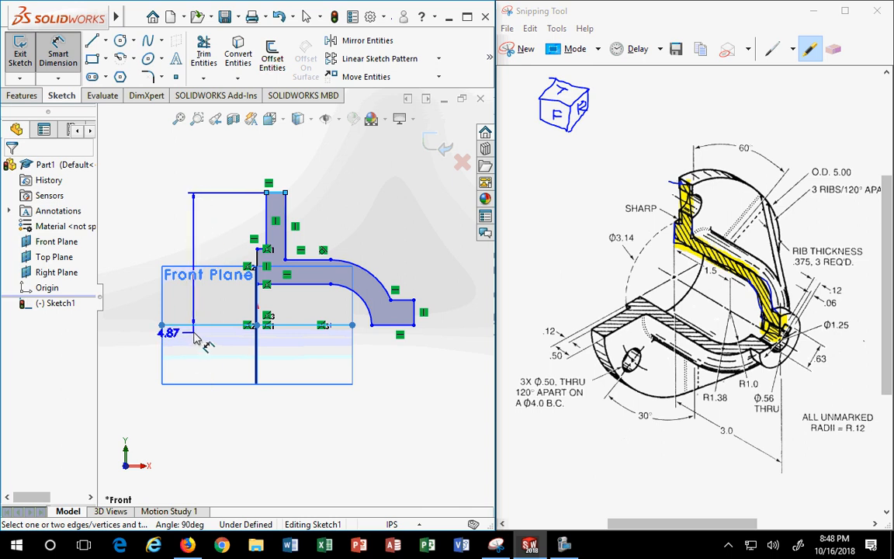
{"action": "key", "text": "Escape"}
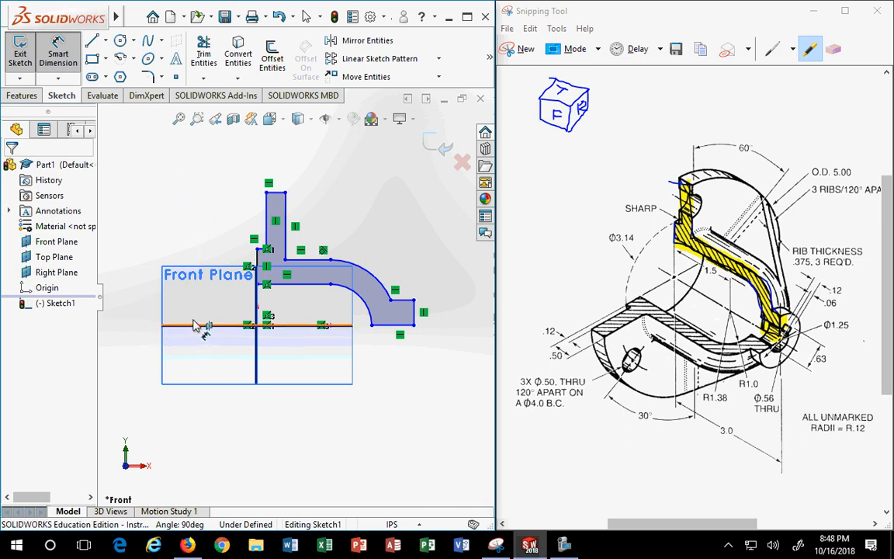
Draw a horizontal centerline about 6.5 in long from the origin along the axis, ending past the boss
{"action": "left_click", "coordinate": [106, 42]}
{"action": "left_click", "coordinate": [124, 74]}
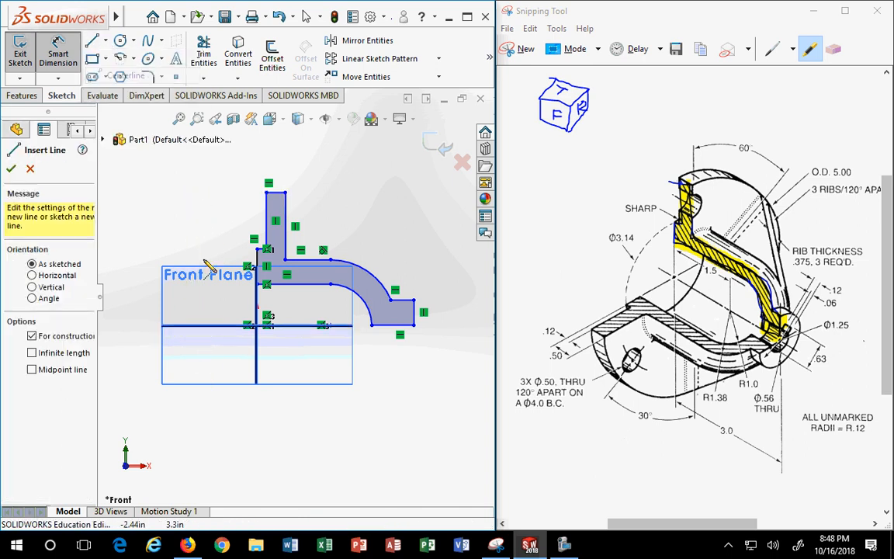
{"action": "left_click", "coordinate": [256, 325]}
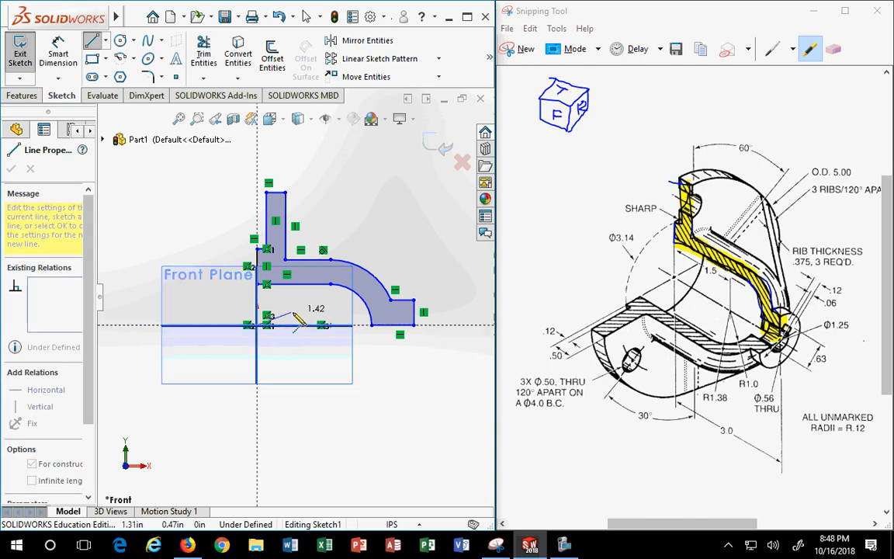
{"action": "left_click", "coordinate": [435, 326]}
{"action": "key", "text": "Escape"}
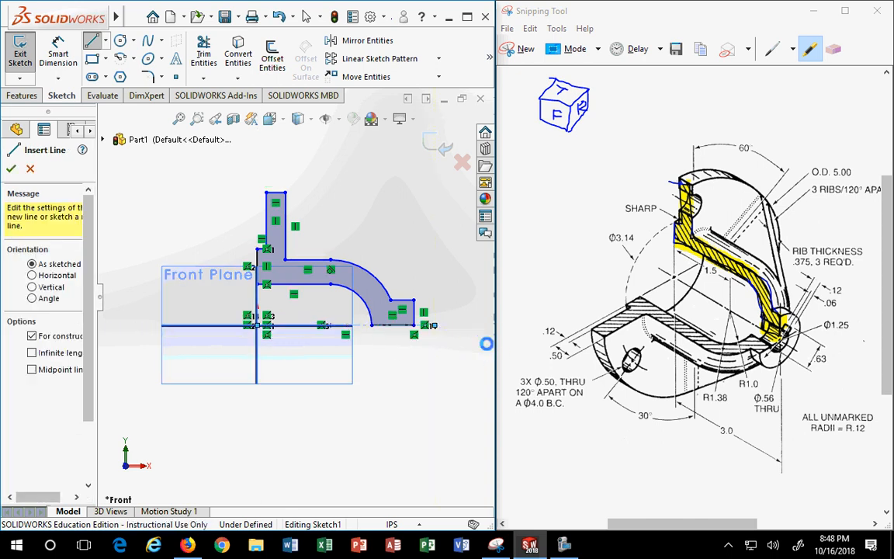
{"action": "key", "text": "Escape"}
Try to dimension the flange's outer edge about the centerline as a 5 in diameter
{"action": "left_click", "coordinate": [58, 54]}
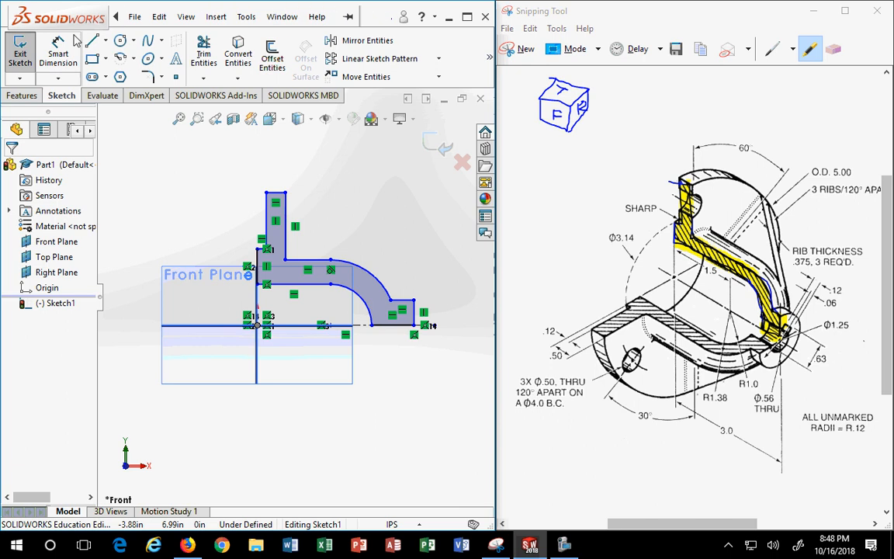
{"action": "left_click", "coordinate": [274, 193]}
{"action": "left_click", "coordinate": [299, 326]}
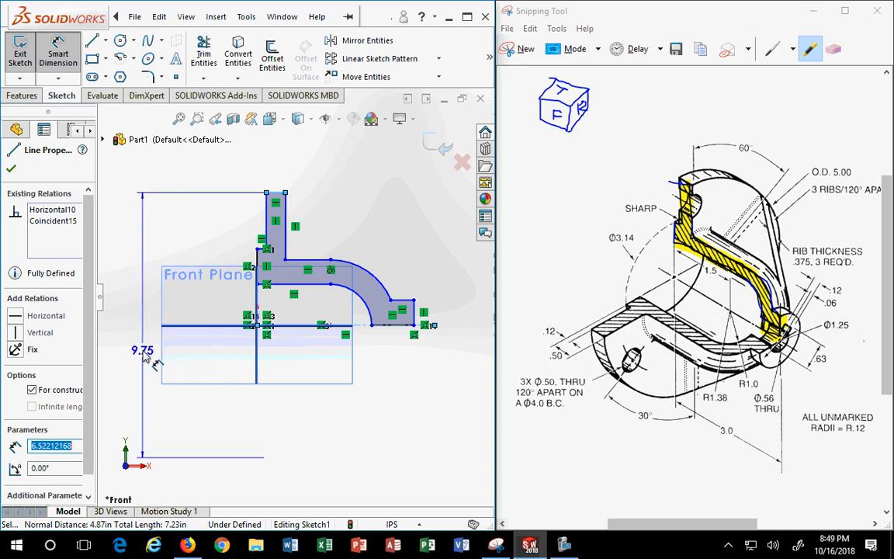
{"action": "left_click", "coordinate": [154, 361]}
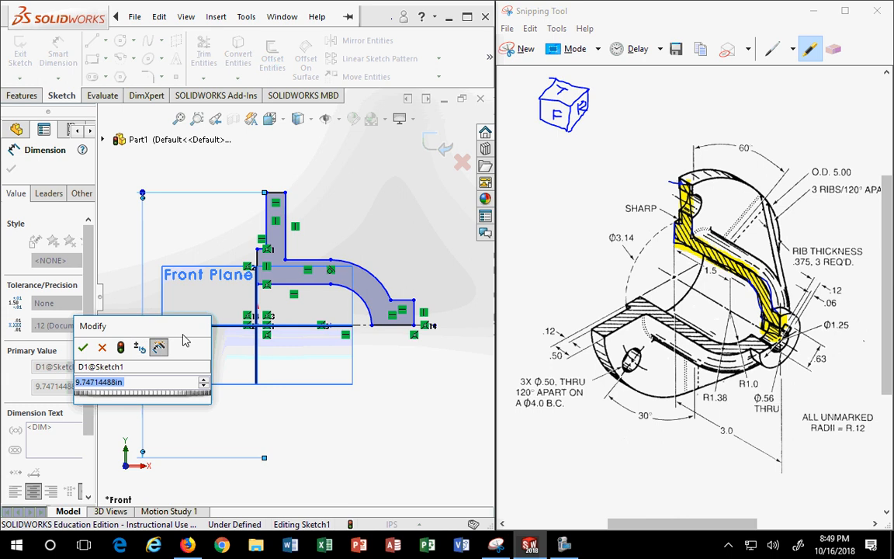
{"action": "type", "text": "5"}
{"action": "key", "text": "Return"}
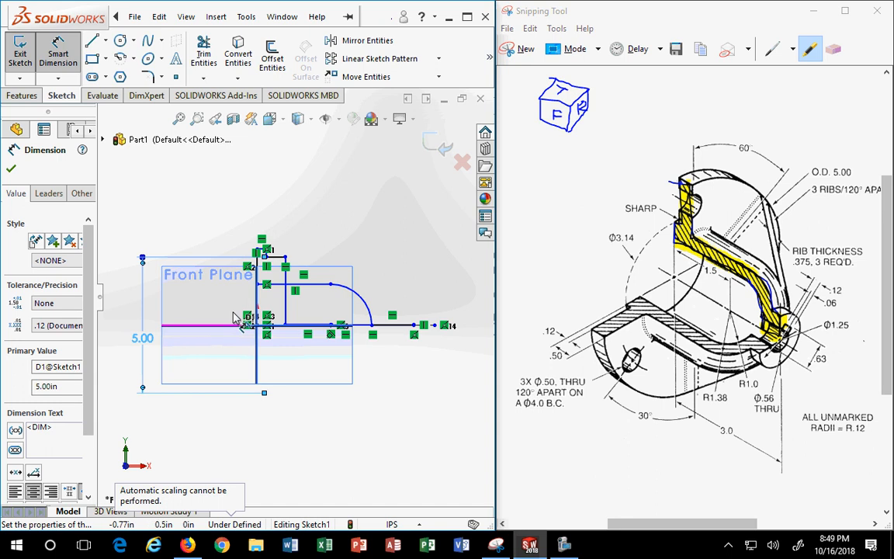
Undo the 5 in value and remove the flange's diameter dimension
{"action": "scroll", "coordinate": [236, 317], "scroll_direction": "up", "scroll_amount": 1}
{"action": "left_click", "coordinate": [278, 16]}
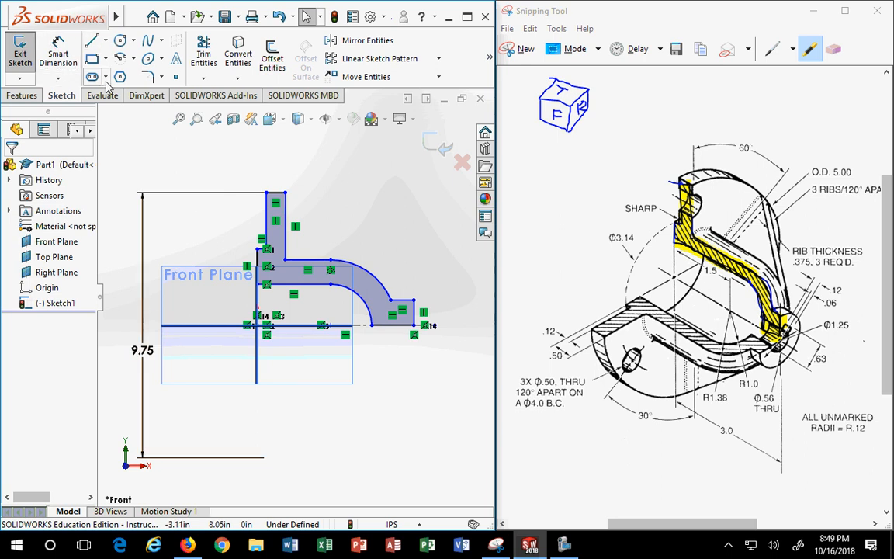
{"action": "left_click", "coordinate": [141, 263]}
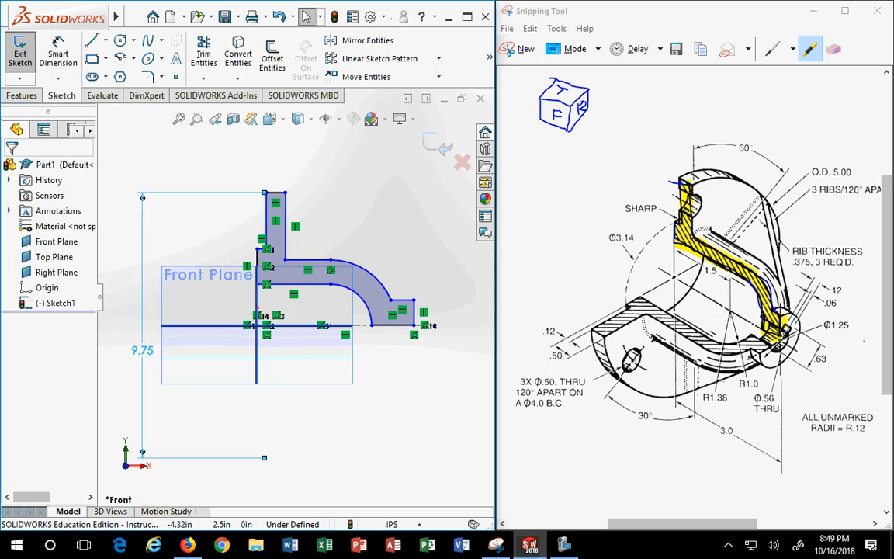
{"action": "key", "text": "ctrl+z"}
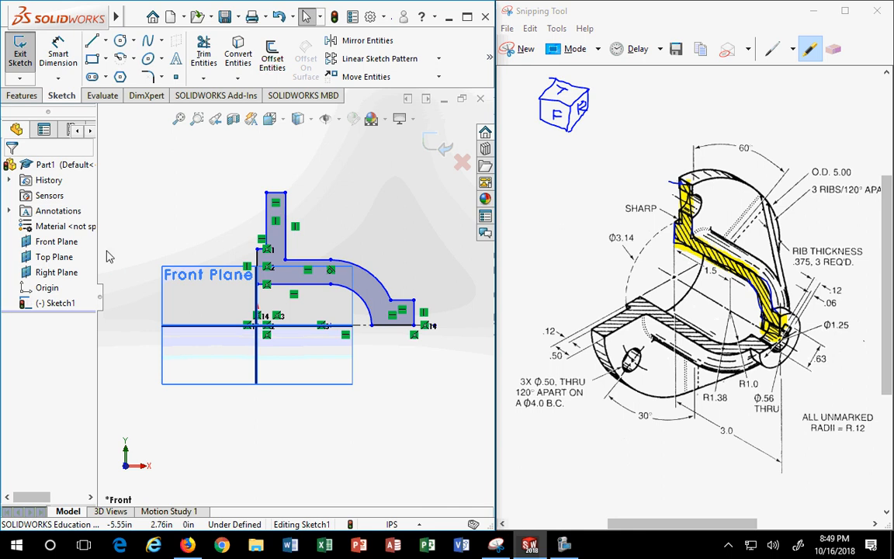
Try to add a diameter dimension from the inner hub line about the centerline
{"action": "left_click", "coordinate": [58, 55]}
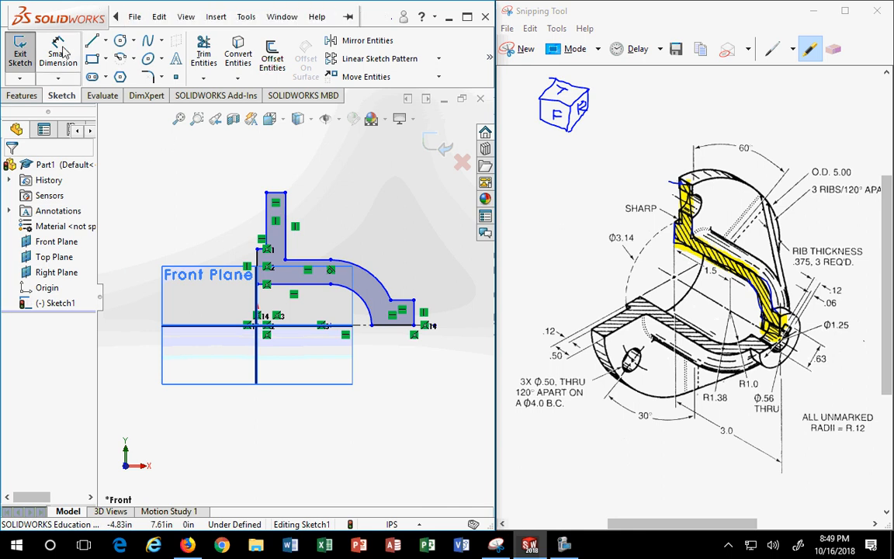
{"action": "scroll", "coordinate": [283, 338], "scroll_direction": "up", "scroll_amount": 4}
{"action": "scroll", "coordinate": [283, 334], "scroll_direction": "down", "scroll_amount": 6}
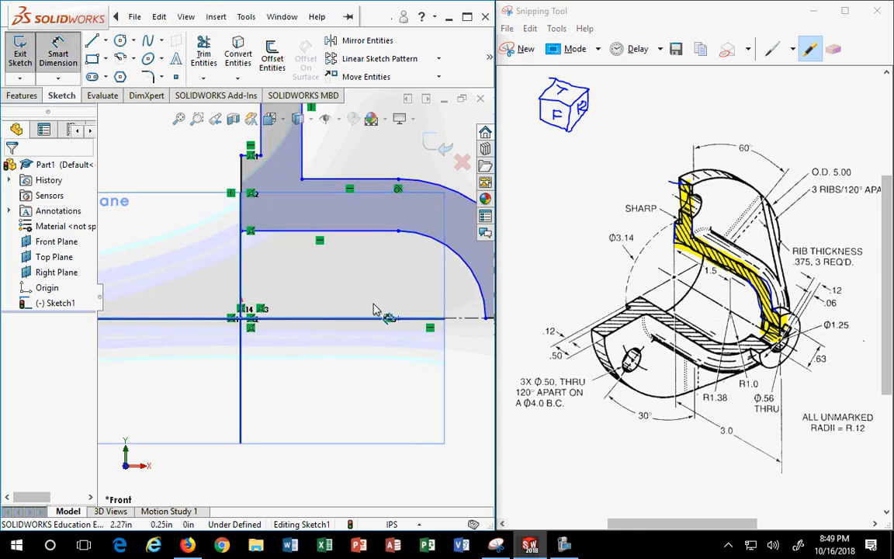
{"action": "left_click", "coordinate": [281, 231]}
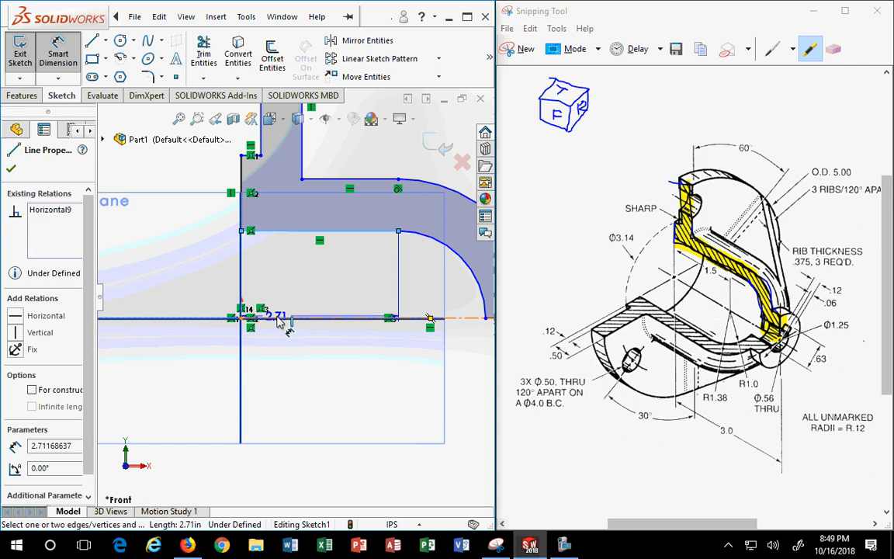
{"action": "left_click", "coordinate": [278, 318]}
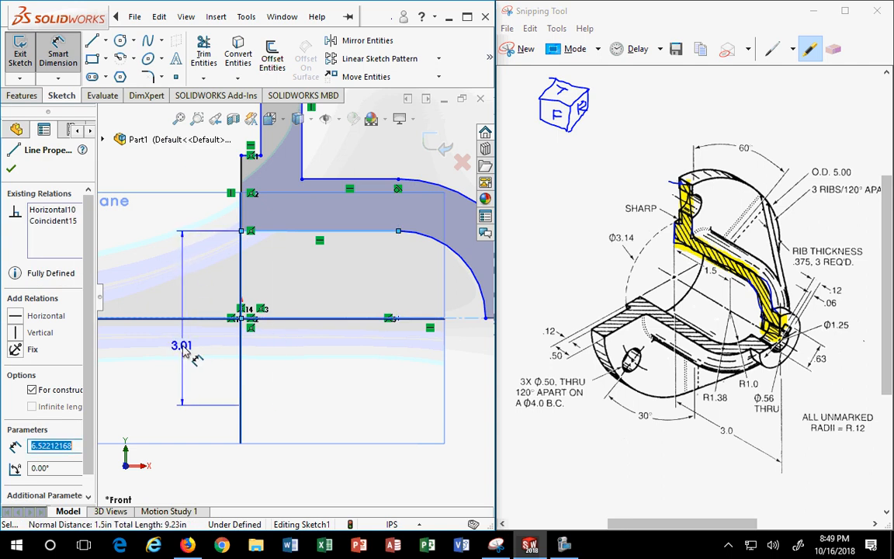
{"action": "left_click", "coordinate": [187, 351]}
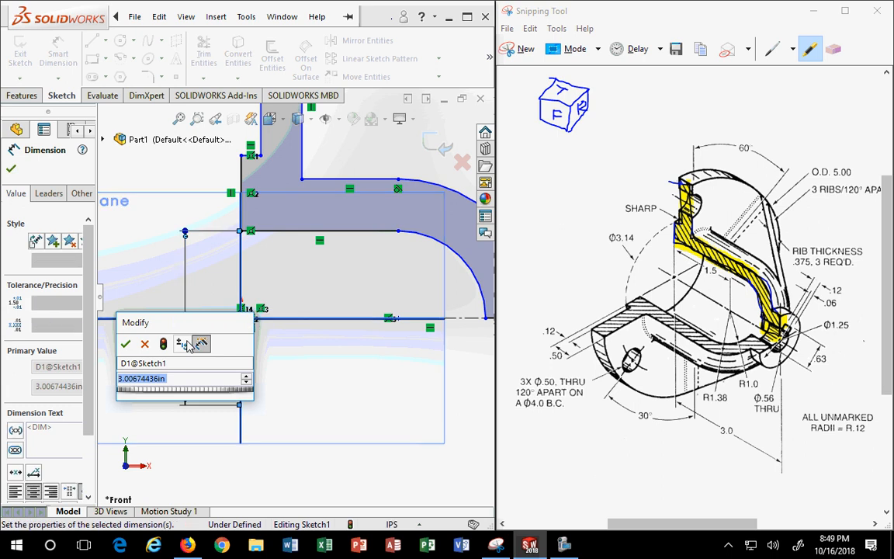
Cancel the value entry and delete the inner hub line's diameter dimension
{"action": "key", "text": "Escape"}
{"action": "key", "text": "Escape"}
{"action": "scroll", "coordinate": [213, 276], "scroll_direction": "down", "scroll_amount": 1}
{"action": "left_click", "coordinate": [180, 360]}
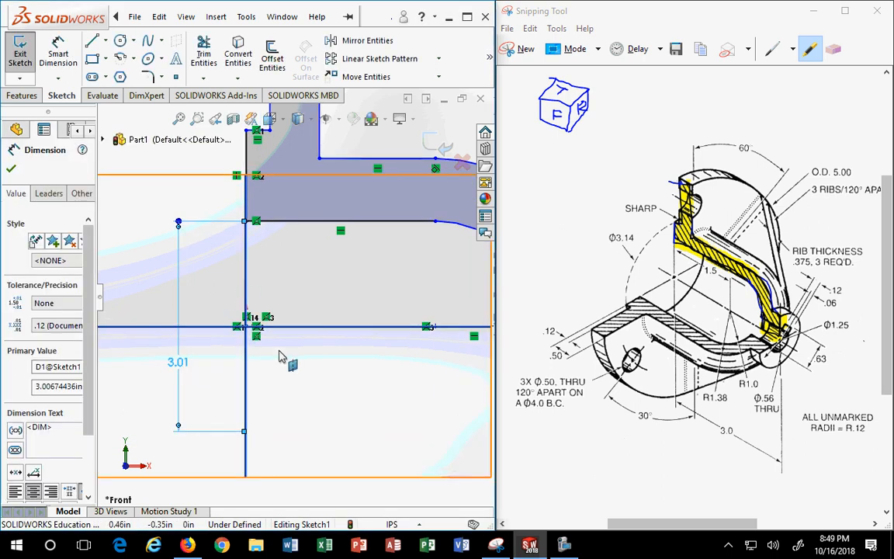
{"action": "key", "text": "Delete"}
Dimension the inner arc's radius as 1 in
{"action": "scroll", "coordinate": [326, 351], "scroll_direction": "up", "scroll_amount": 4}
{"action": "scroll", "coordinate": [401, 265], "scroll_direction": "down", "scroll_amount": 3}
{"action": "scroll", "coordinate": [392, 301], "scroll_direction": "up", "scroll_amount": 1}
{"action": "scroll", "coordinate": [390, 303], "scroll_direction": "up", "scroll_amount": 1}
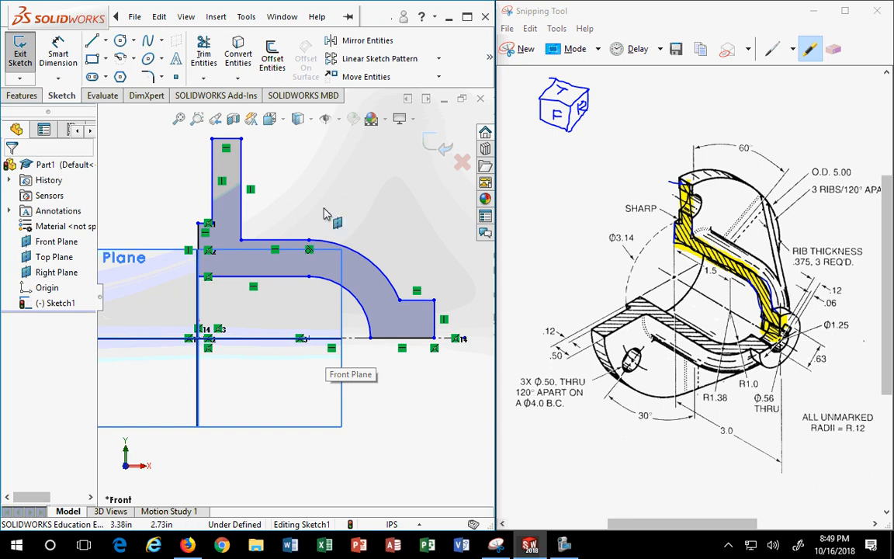
{"action": "left_click", "coordinate": [59, 52]}
{"action": "left_click", "coordinate": [347, 294]}
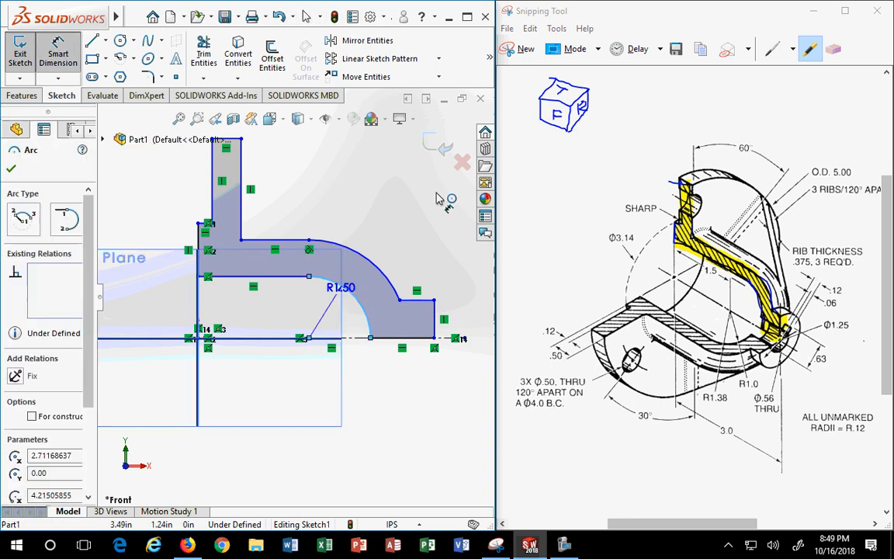
{"action": "left_click", "coordinate": [443, 239]}
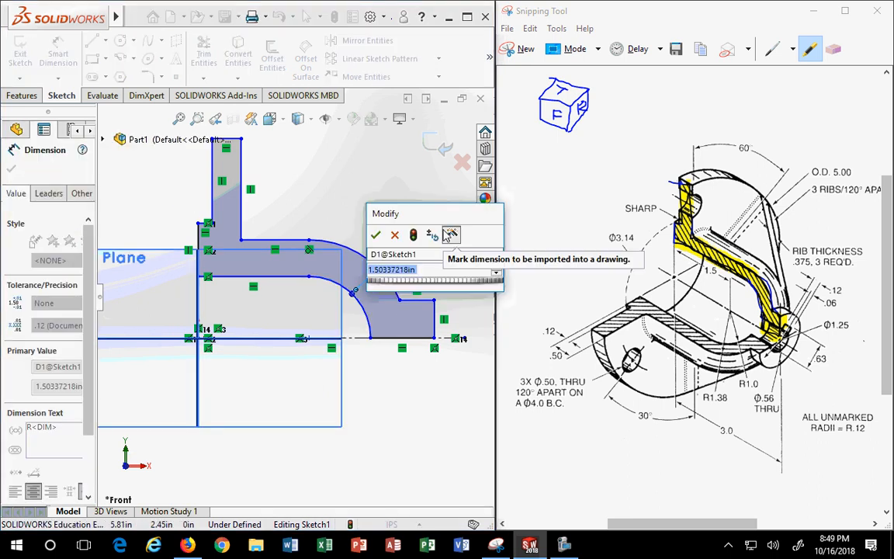
{"action": "type", "text": "1"}
{"action": "key", "text": "Return"}
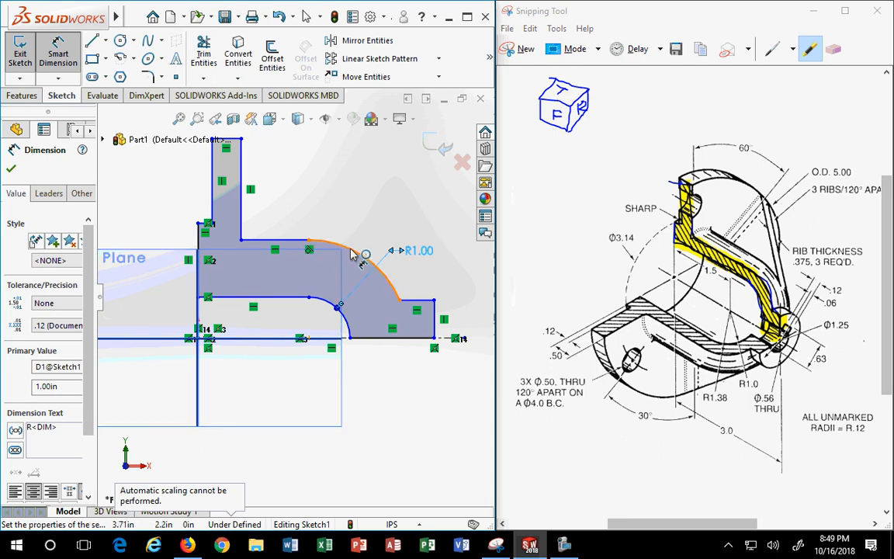
Dimension the outer arc's radius as 1.375 in and place the dimension text clear of the inner arc's radius
{"action": "left_click", "coordinate": [359, 254]}
{"action": "left_click", "coordinate": [412, 225]}
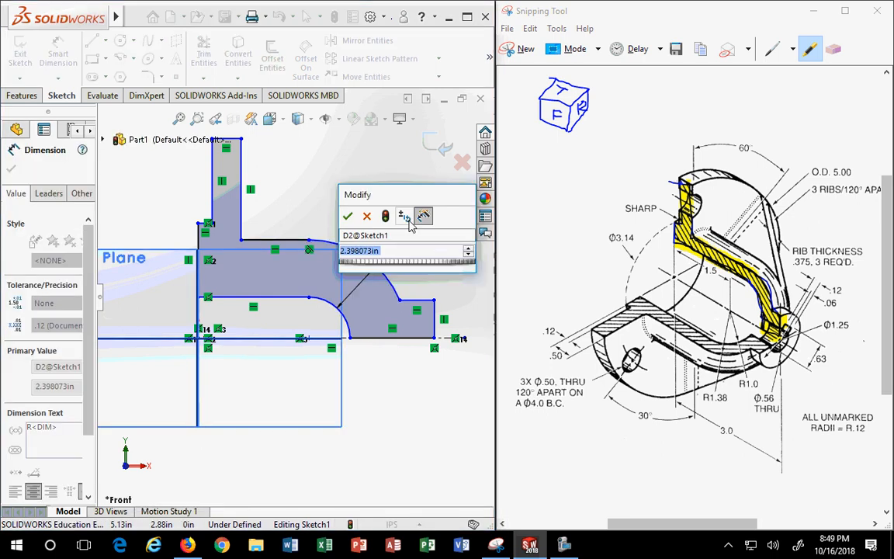
{"action": "type", "text": "1.375"}
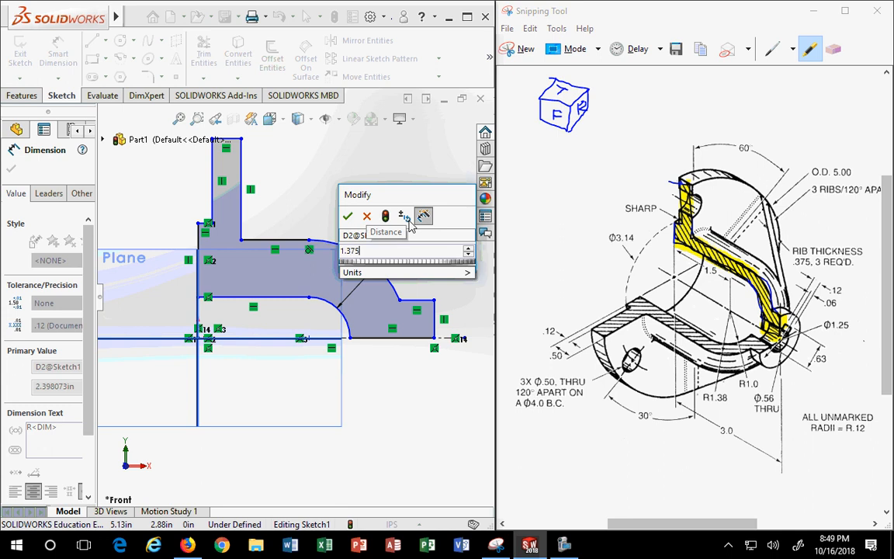
{"action": "key", "text": "Return"}
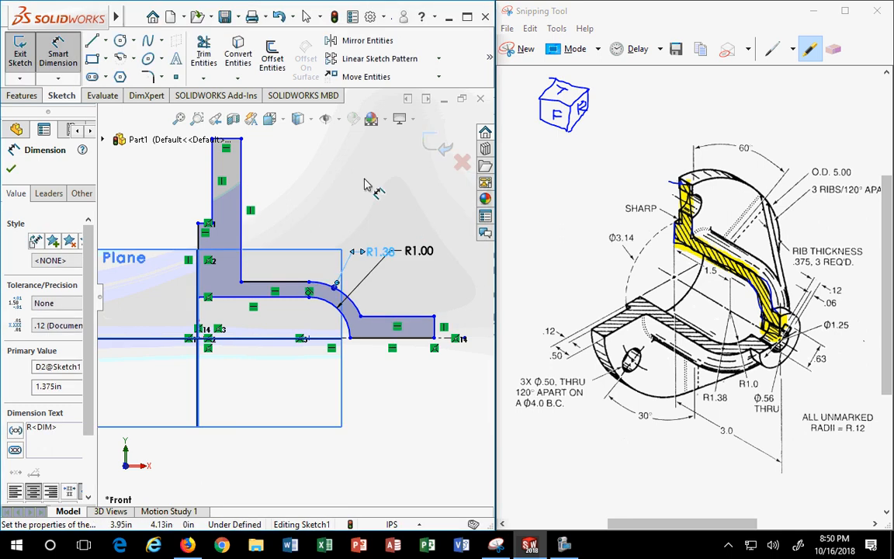
{"action": "left_click_drag", "start_coordinate": [384, 250], "coordinate": [413, 224]}
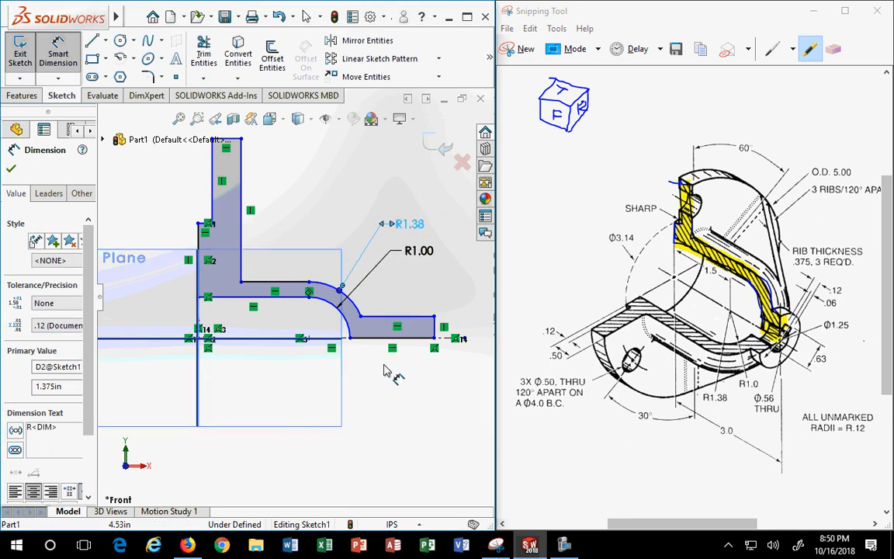
{"action": "key", "text": "Escape"}
Add a 3.14 in diameter dimension from the short horizontal hub step line about the centerline
{"action": "scroll", "coordinate": [263, 318], "scroll_direction": "down", "scroll_amount": 2}
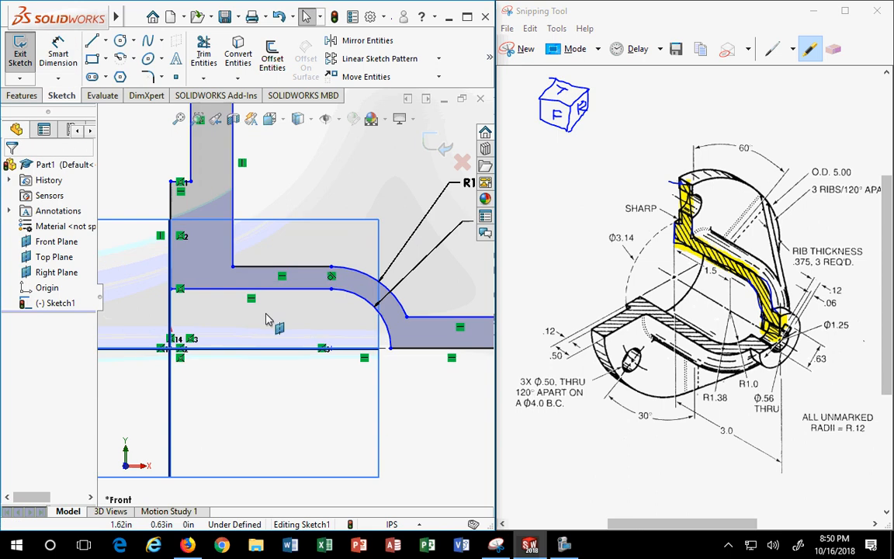
{"action": "scroll", "coordinate": [229, 301], "scroll_direction": "up", "scroll_amount": 1}
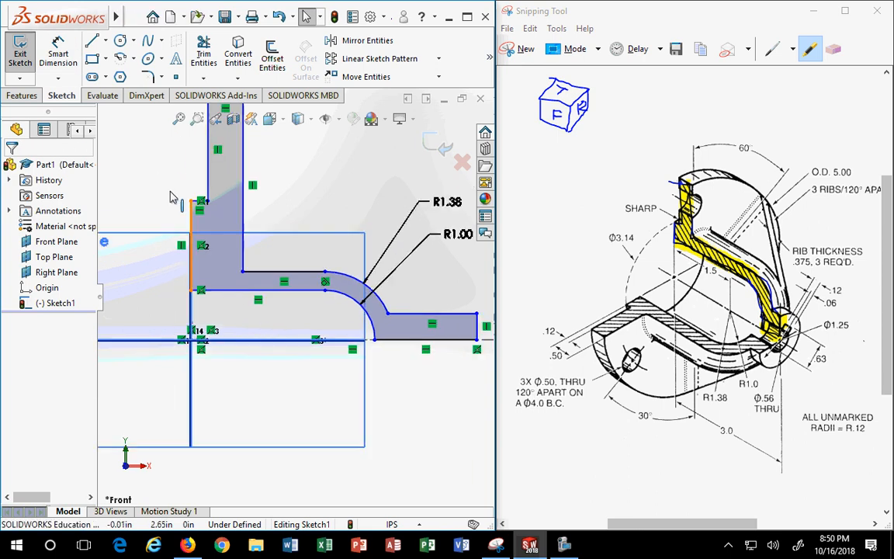
{"action": "left_click", "coordinate": [59, 56]}
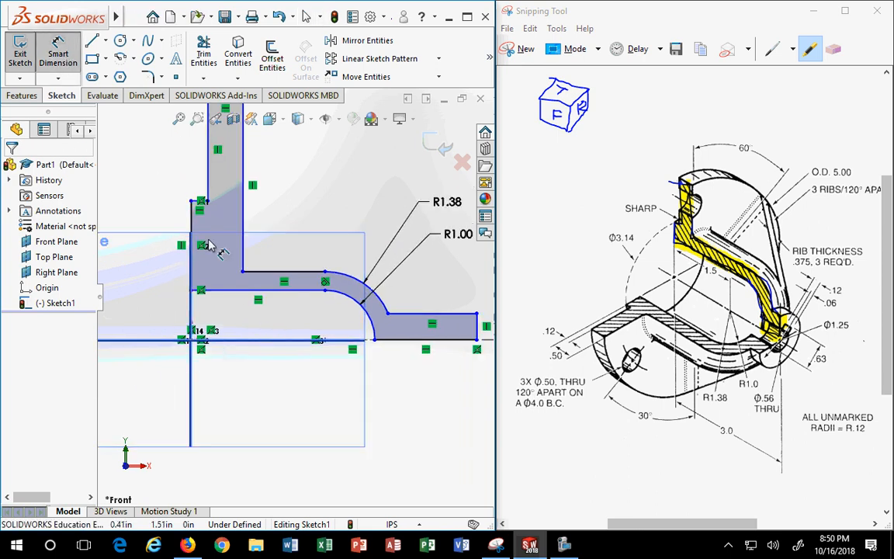
{"action": "scroll", "coordinate": [200, 203], "scroll_direction": "down", "scroll_amount": 3}
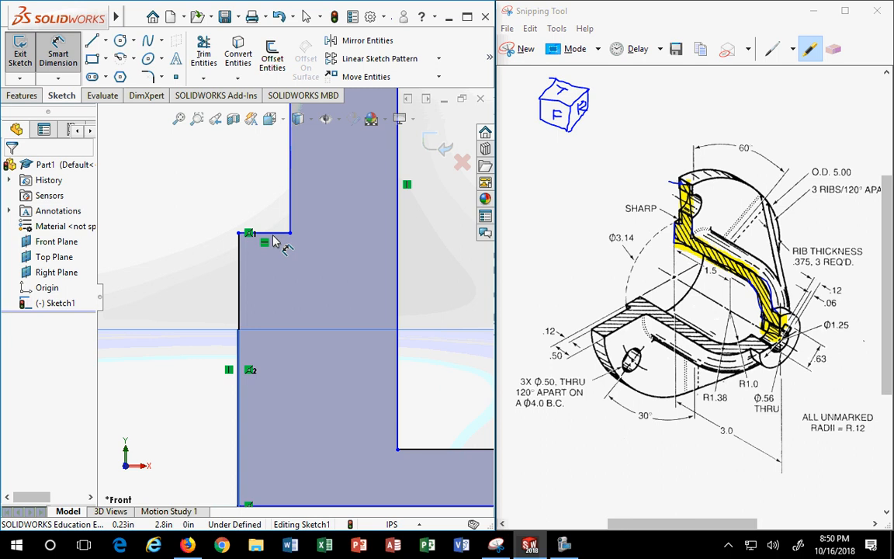
{"action": "left_click", "coordinate": [273, 235]}
{"action": "scroll", "coordinate": [306, 406], "scroll_direction": "up", "scroll_amount": 3}
{"action": "scroll", "coordinate": [308, 408], "scroll_direction": "down", "scroll_amount": 2}
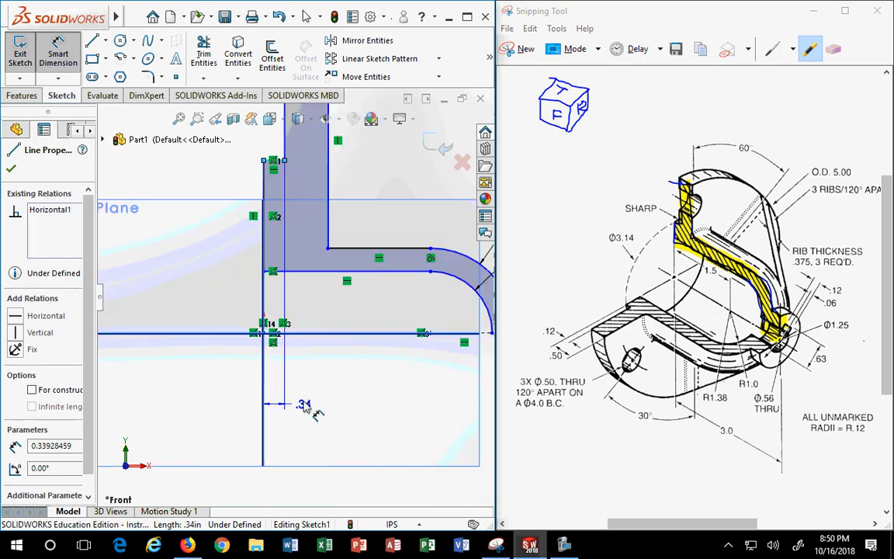
{"action": "left_click", "coordinate": [308, 334]}
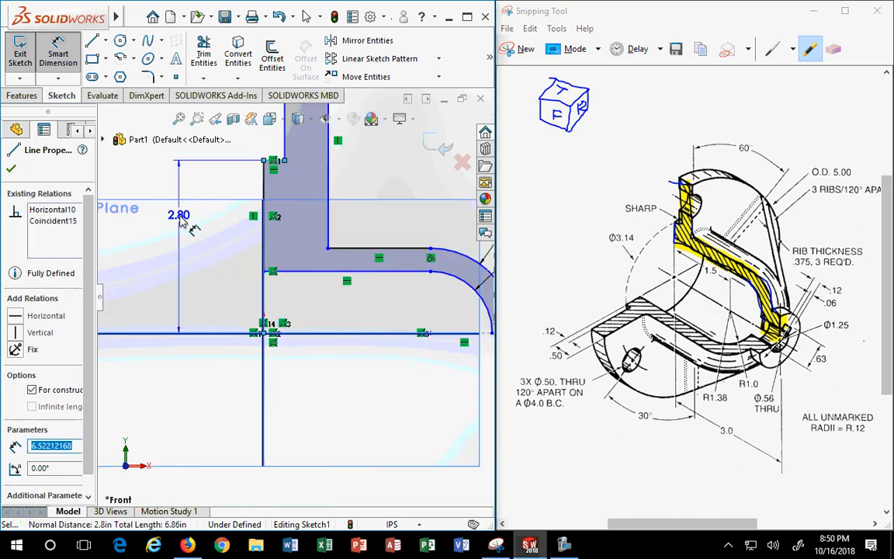
{"action": "left_click", "coordinate": [182, 368]}
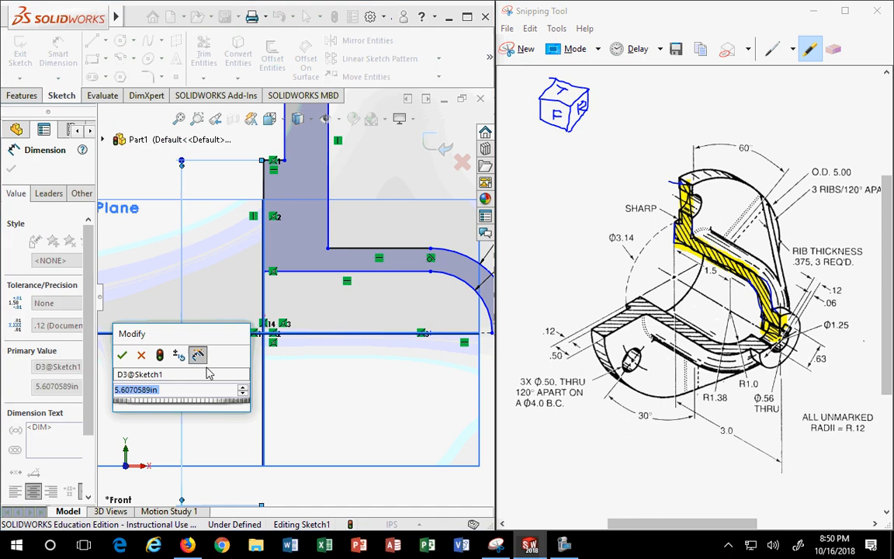
{"action": "type", "text": "3.14"}
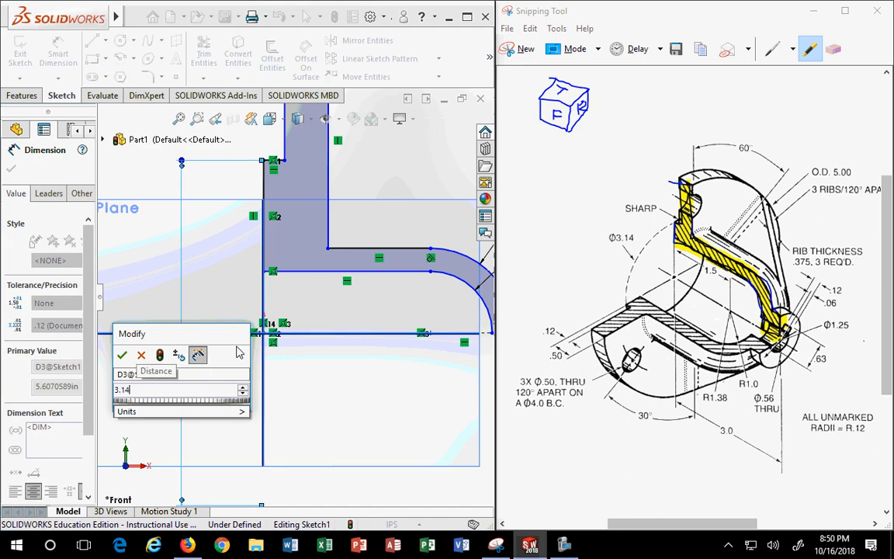
{"action": "key", "text": "Return"}
Add a 5 in diameter dimension from the flange's outer horizontal edge about the centerline
{"action": "scroll", "coordinate": [260, 268], "scroll_direction": "up", "scroll_amount": 3}
{"action": "scroll", "coordinate": [273, 260], "scroll_direction": "down", "scroll_amount": 3}
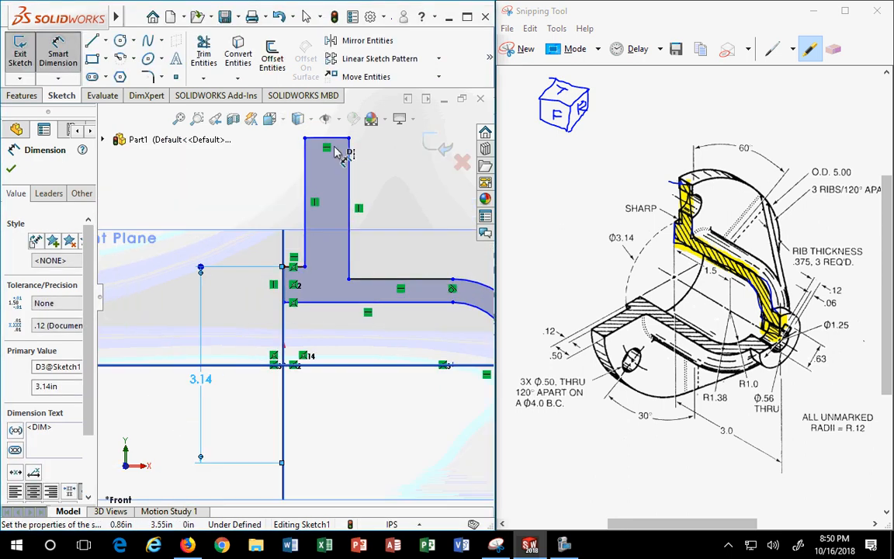
{"action": "scroll", "coordinate": [333, 149], "scroll_direction": "up", "scroll_amount": 1}
{"action": "left_click", "coordinate": [323, 170]}
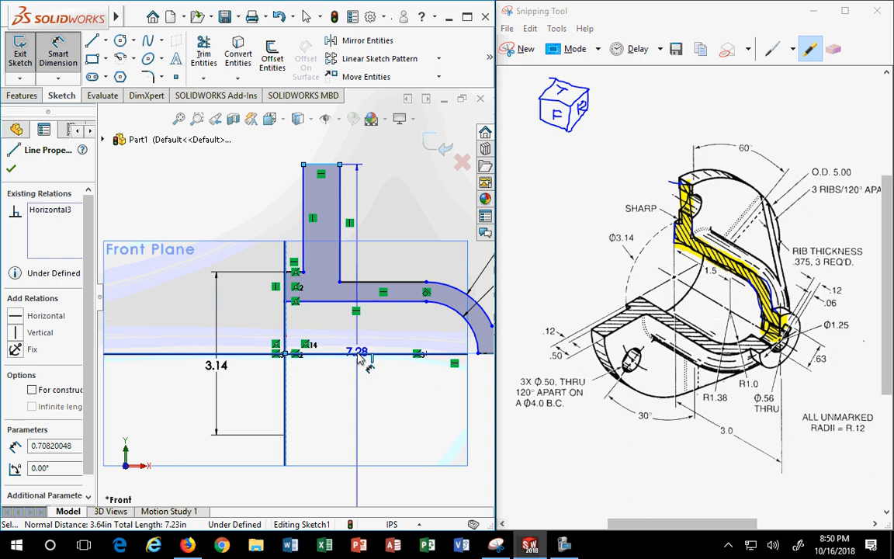
{"action": "left_click", "coordinate": [194, 306]}
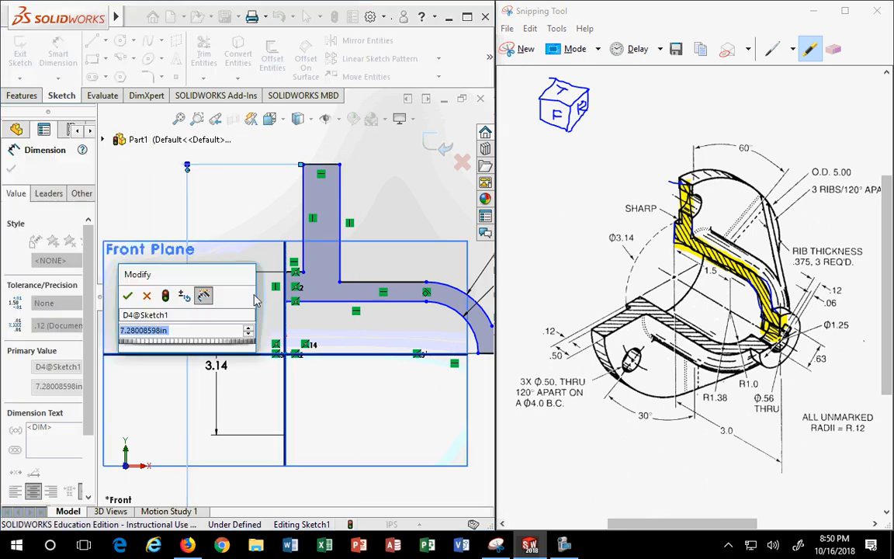
{"action": "type", "text": "5"}
{"action": "key", "text": "Return"}
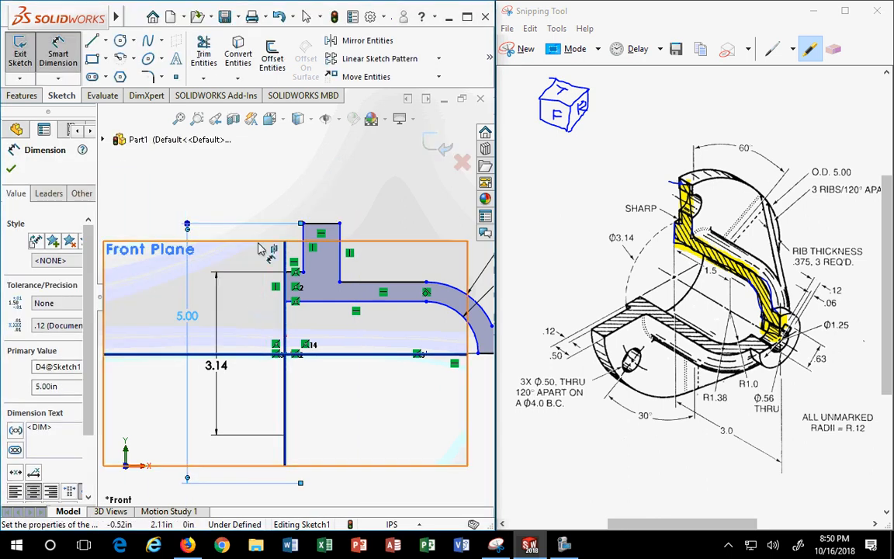
Dimension the offset from the hub's end face to the flange's near face as .12 in, highlighting .12 in the reference drawing
{"action": "scroll", "coordinate": [343, 297], "scroll_direction": "up", "scroll_amount": 2}
{"action": "scroll", "coordinate": [427, 300], "scroll_direction": "down", "scroll_amount": 2}
{"action": "scroll", "coordinate": [424, 301], "scroll_direction": "up", "scroll_amount": 3}
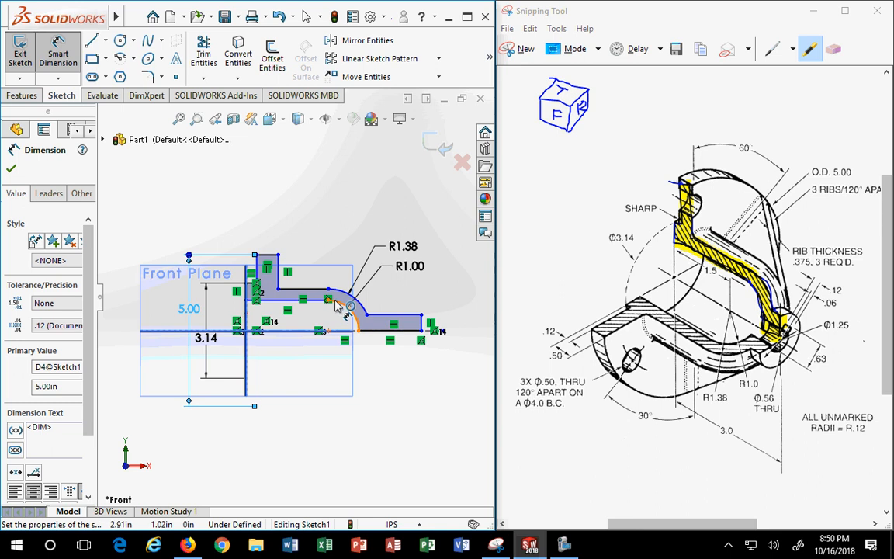
{"action": "scroll", "coordinate": [339, 303], "scroll_direction": "down", "scroll_amount": 2}
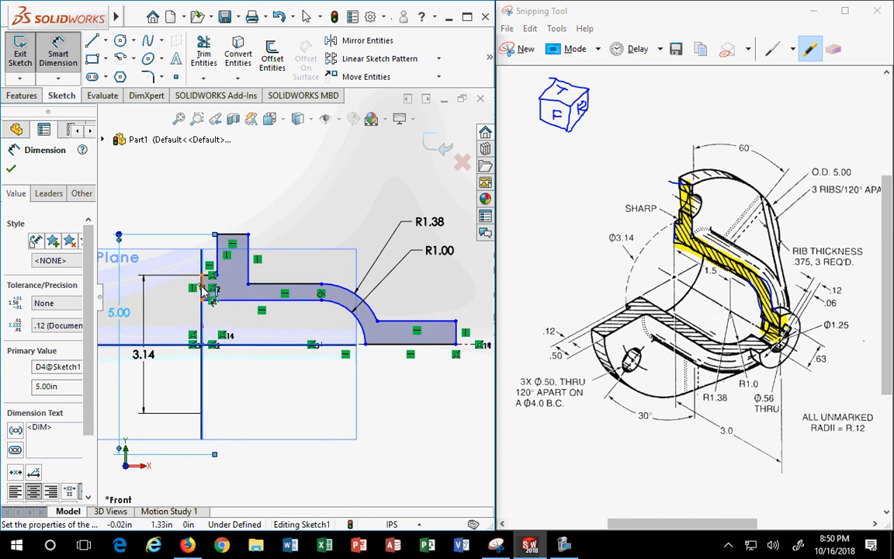
{"action": "left_click", "coordinate": [208, 289]}
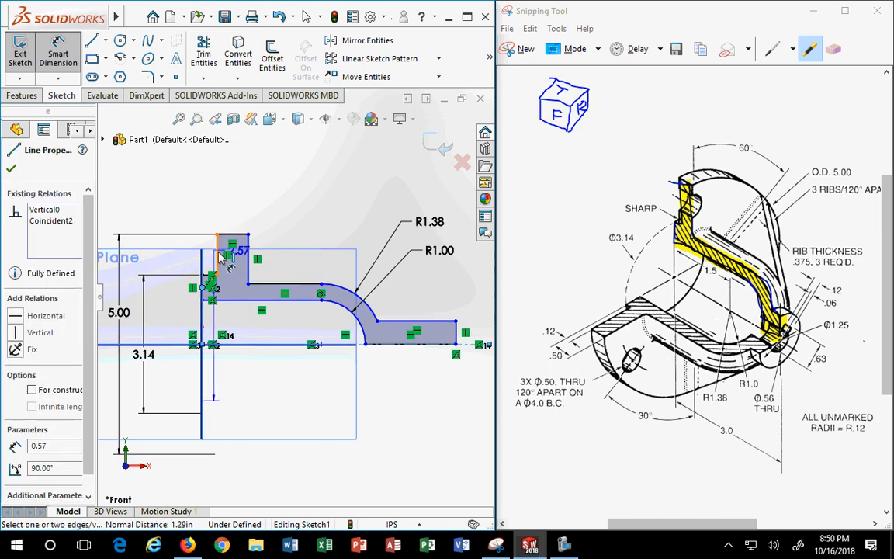
{"action": "left_click", "coordinate": [172, 197]}
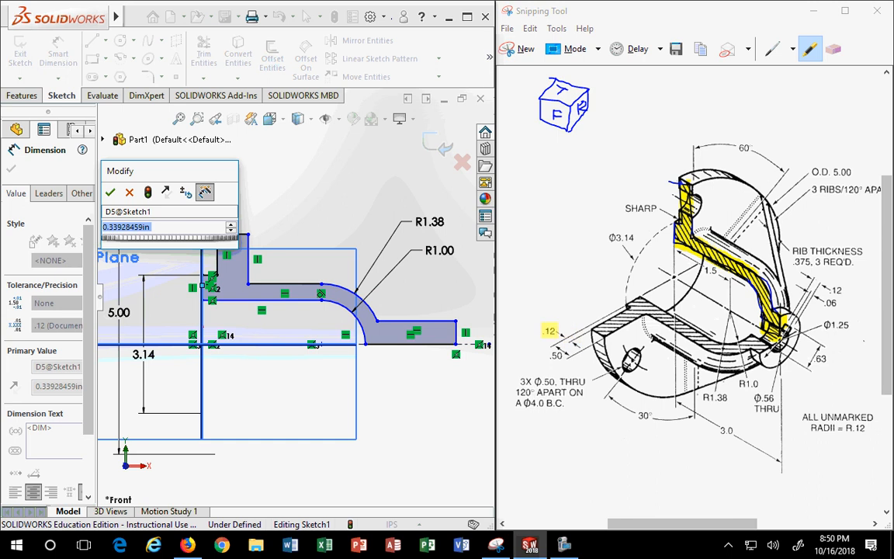
{"action": "left_click", "coordinate": [510, 297]}
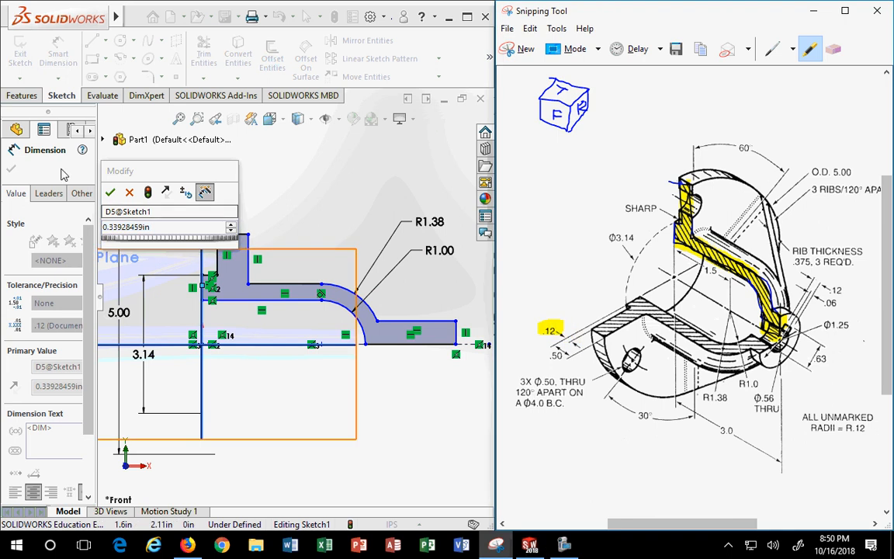
{"action": "left_click", "coordinate": [159, 227]}
{"action": "type", "text": ".12"}
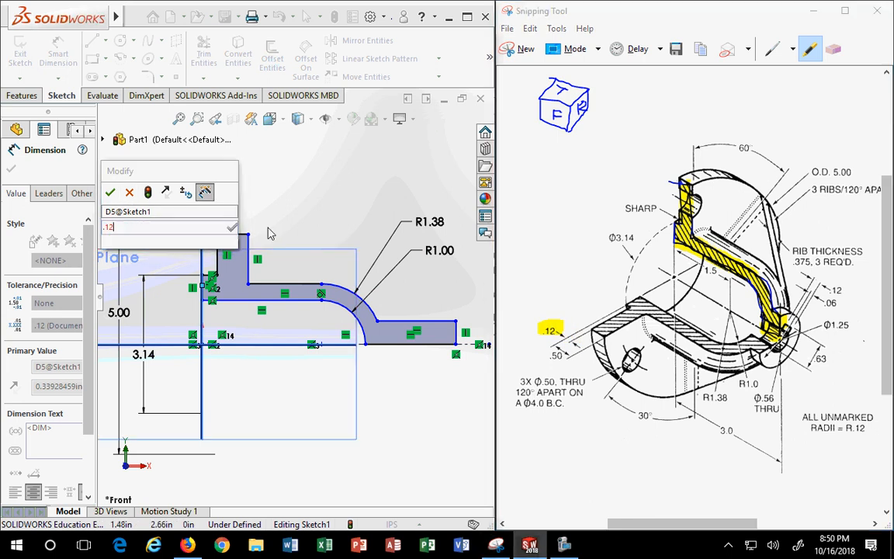
{"action": "key", "text": "Return"}
Highlight .50 in the reference drawing and dimension the hub's end face to the flange's far face as .5 in
{"action": "scroll", "coordinate": [249, 310], "scroll_direction": "down", "scroll_amount": 6}
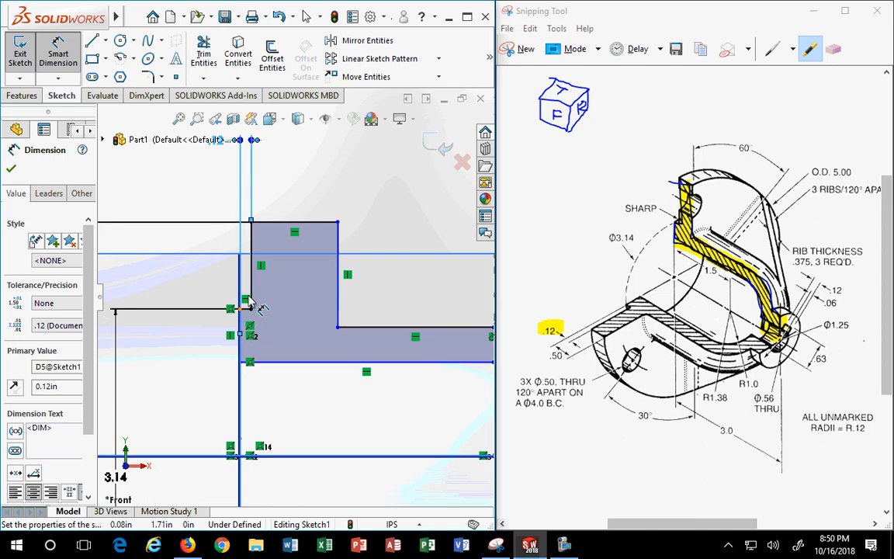
{"action": "left_click", "coordinate": [593, 358]}
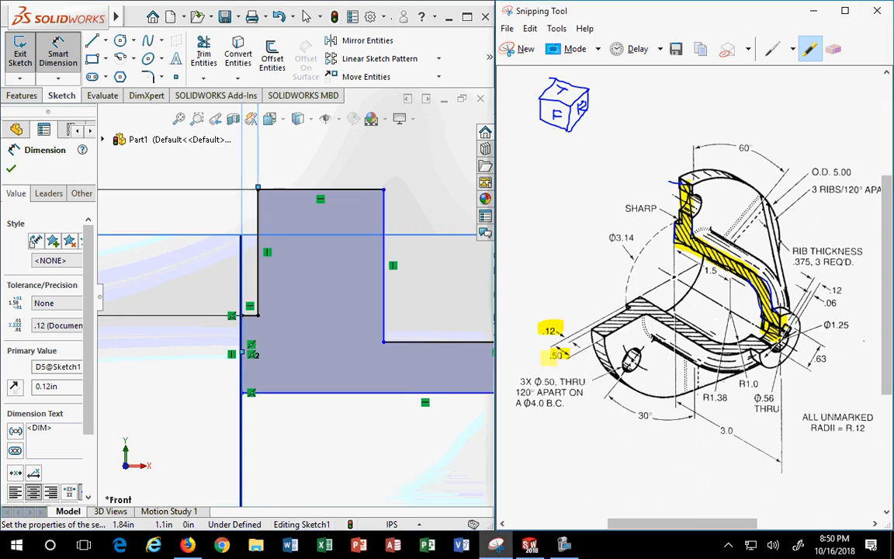
{"action": "left_click", "coordinate": [383, 307]}
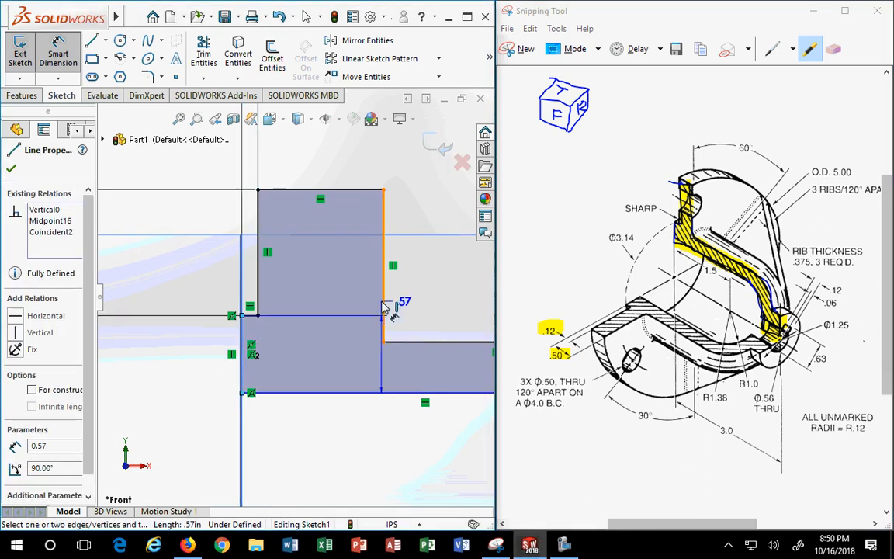
{"action": "left_click", "coordinate": [384, 307]}
{"action": "scroll", "coordinate": [359, 242], "scroll_direction": "up", "scroll_amount": 5}
{"action": "left_click", "coordinate": [306, 194]}
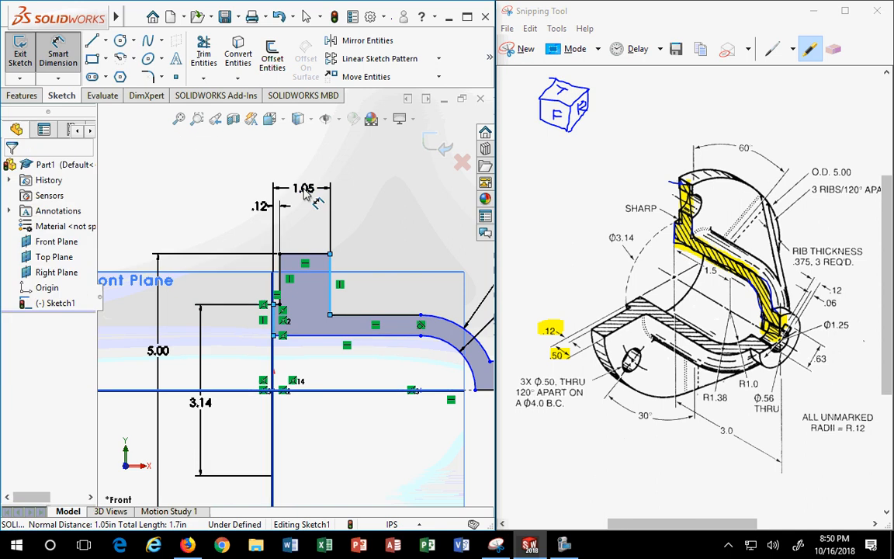
{"action": "left_click", "coordinate": [307, 194]}
{"action": "type", "text": ".5"}
{"action": "key", "text": "Return"}
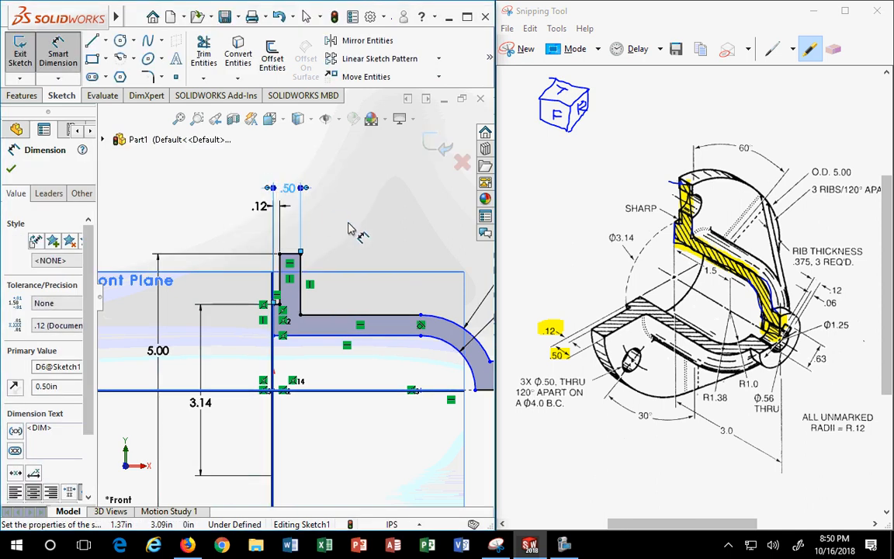
Highlight 1.5 in the reference drawing and dimension the hub's end face to the inner arc's center as 1.5 in
{"action": "scroll", "coordinate": [435, 298], "scroll_direction": "up", "scroll_amount": 4}
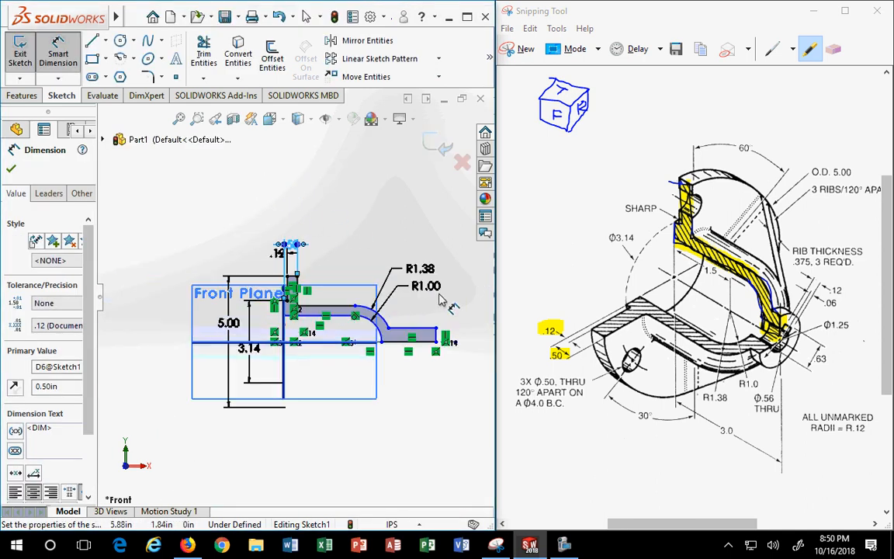
{"action": "scroll", "coordinate": [443, 311], "scroll_direction": "down", "scroll_amount": 3}
{"action": "left_click", "coordinate": [718, 271]}
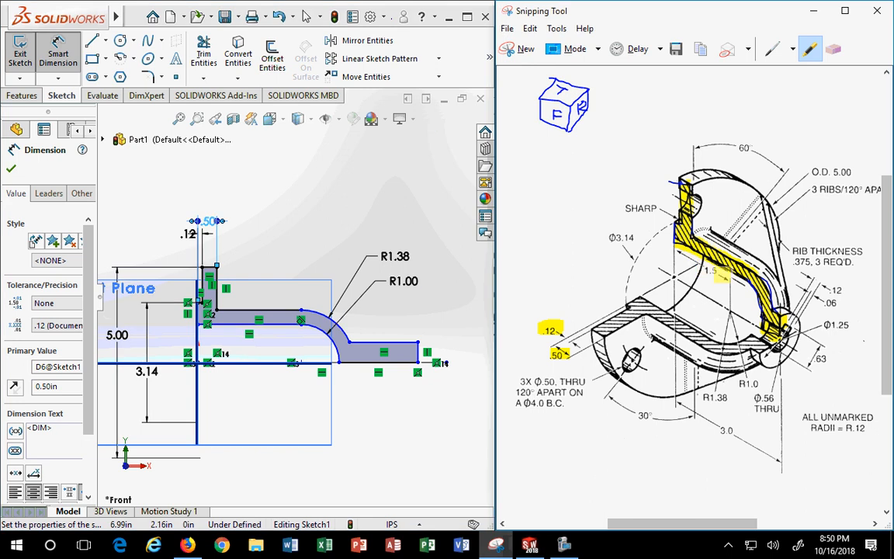
{"action": "scroll", "coordinate": [200, 304], "scroll_direction": "down", "scroll_amount": 3}
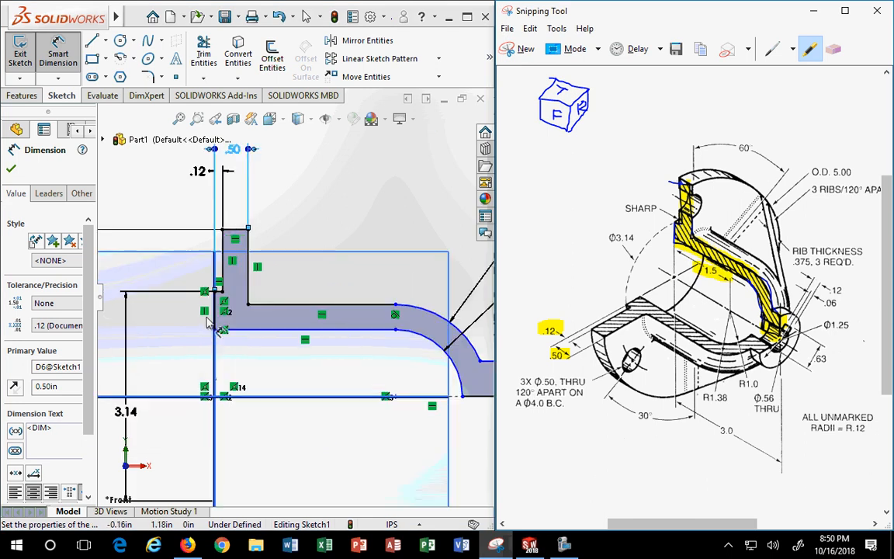
{"action": "left_click", "coordinate": [216, 311]}
{"action": "left_click", "coordinate": [222, 314]}
{"action": "scroll", "coordinate": [330, 335], "scroll_direction": "up", "scroll_amount": 3}
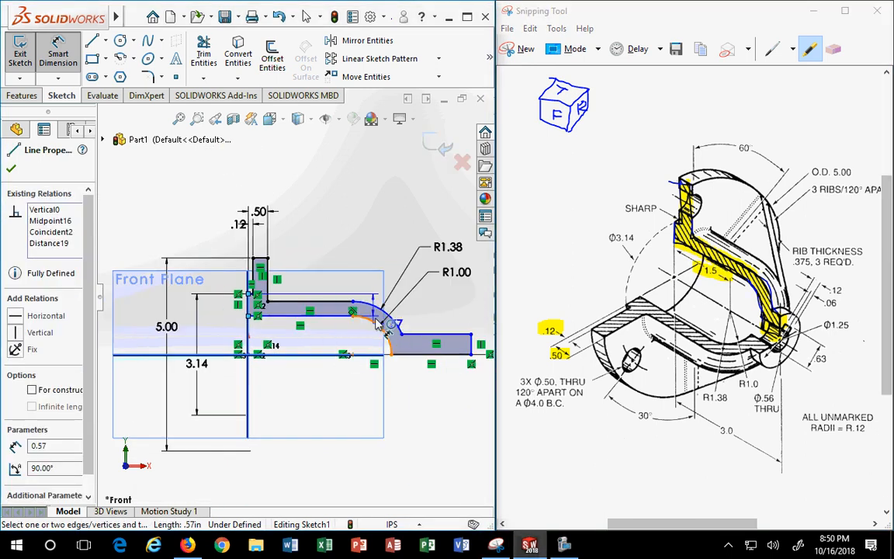
{"action": "left_click", "coordinate": [371, 323]}
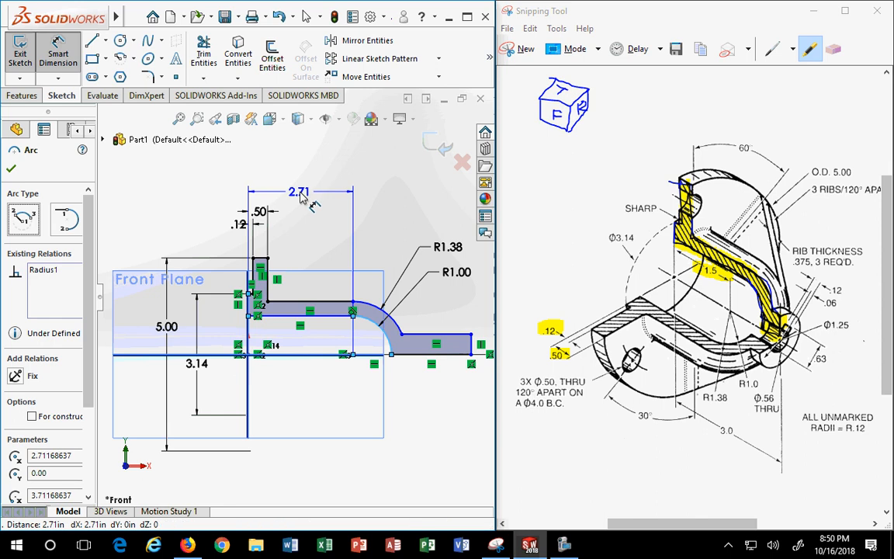
{"action": "left_click", "coordinate": [303, 198]}
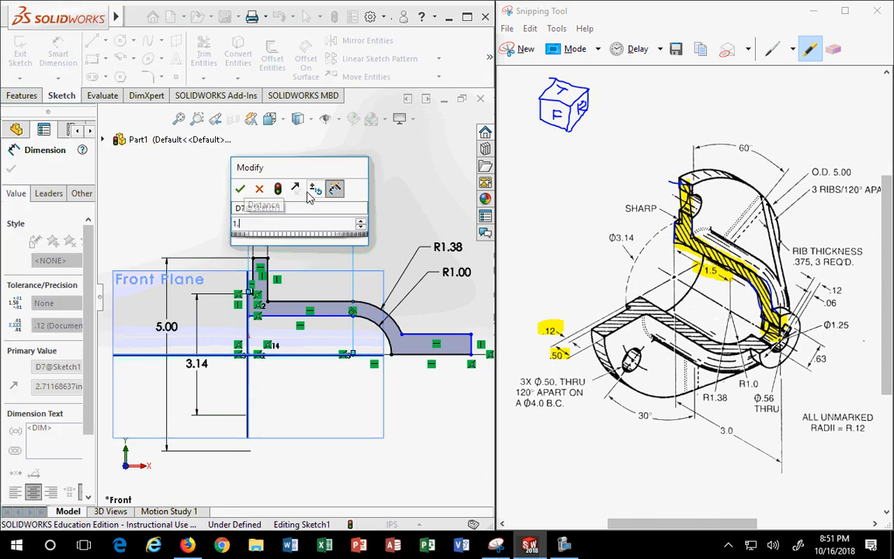
{"action": "key", "text": "Return"}
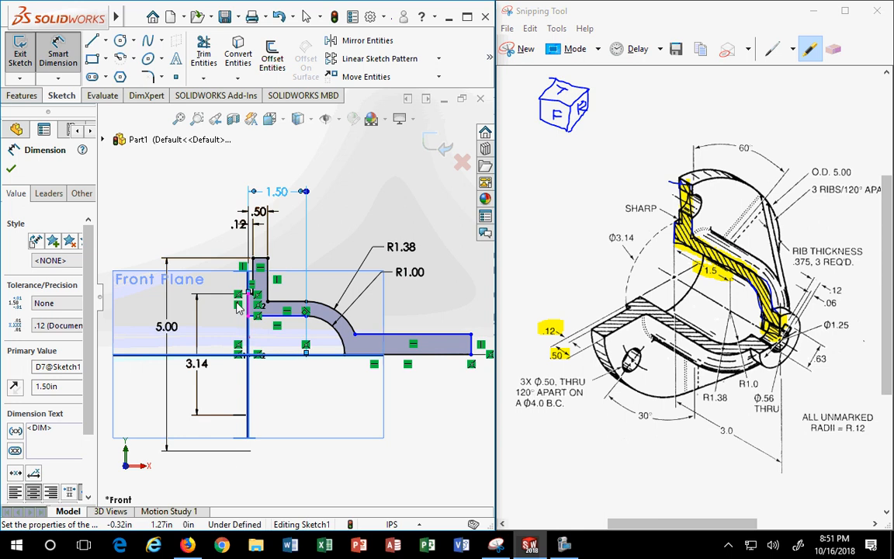
Dimension the overall length from the hub's end face to the vertical end edge of the small boss as 3 in
{"action": "left_click", "coordinate": [492, 349]}
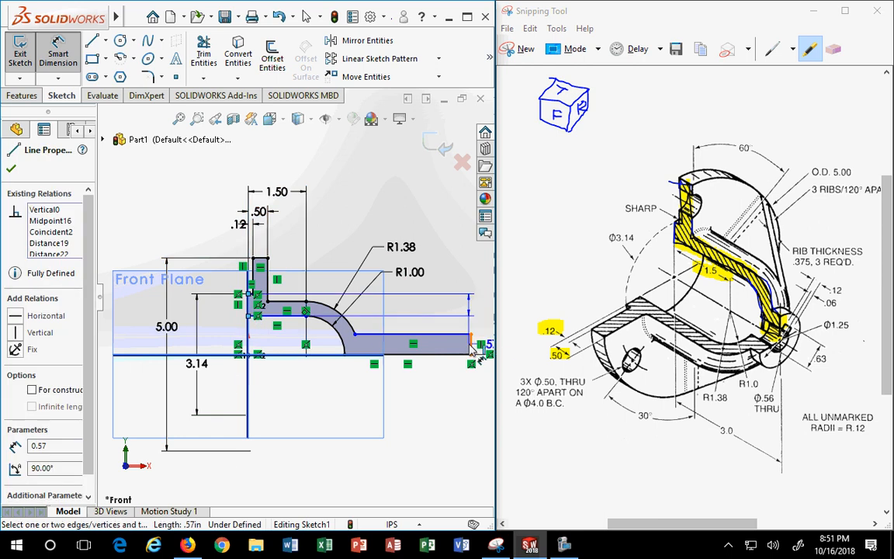
{"action": "left_click", "coordinate": [470, 346]}
{"action": "left_click", "coordinate": [323, 164]}
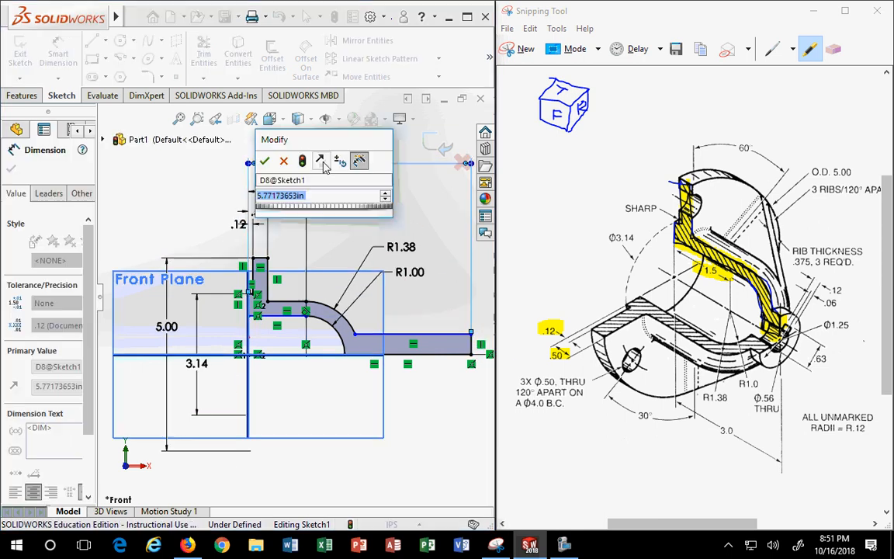
{"action": "type", "text": "3"}
{"action": "key", "text": "Return"}
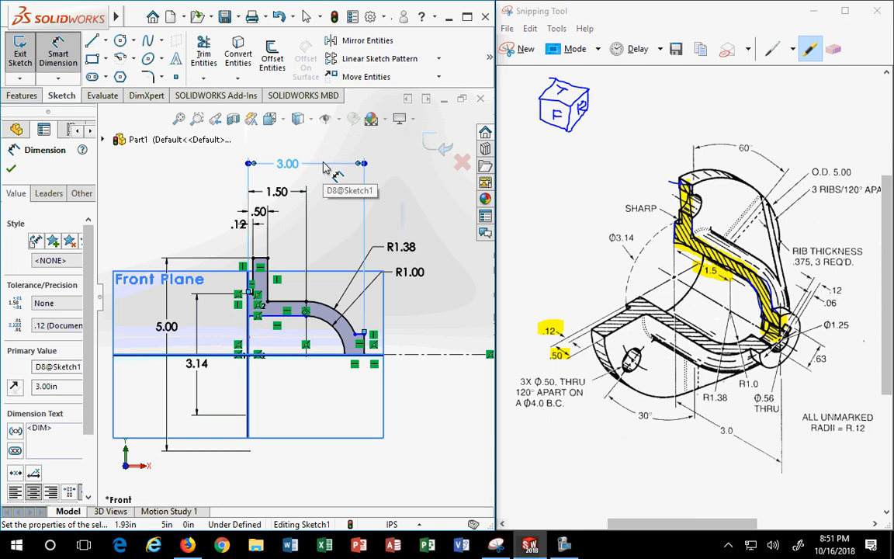
{"action": "left_click", "coordinate": [269, 118]}
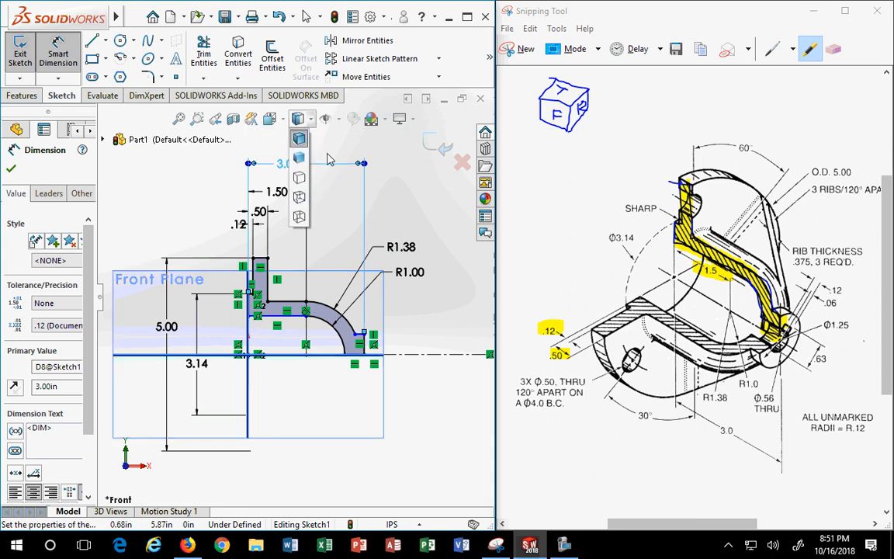
{"action": "left_click", "coordinate": [349, 160]}
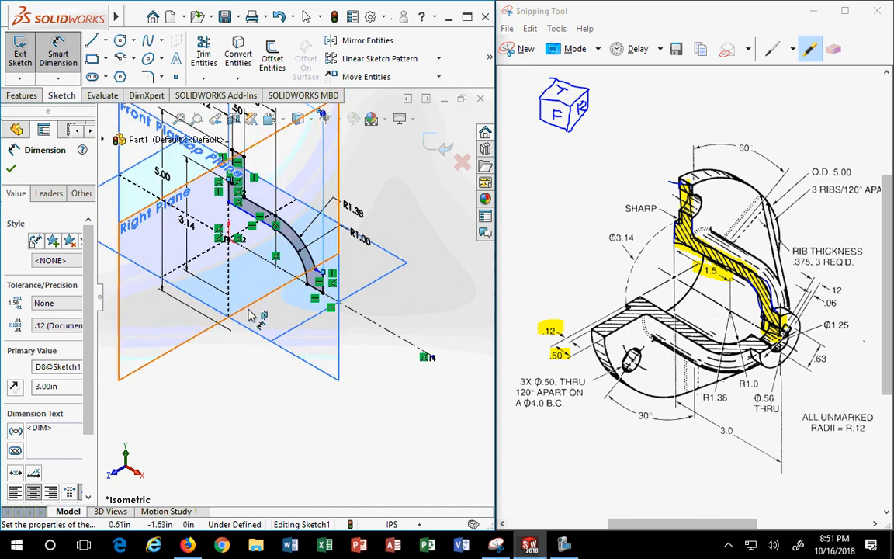
{"action": "key", "text": "Escape"}
{"action": "scroll", "coordinate": [230, 278], "scroll_direction": "up", "scroll_amount": 3}
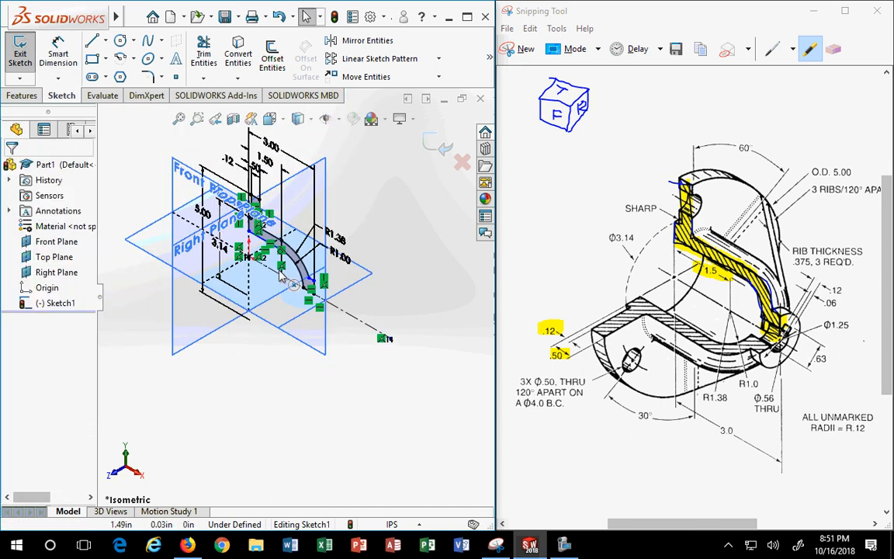
{"action": "left_click", "coordinate": [269, 118]}
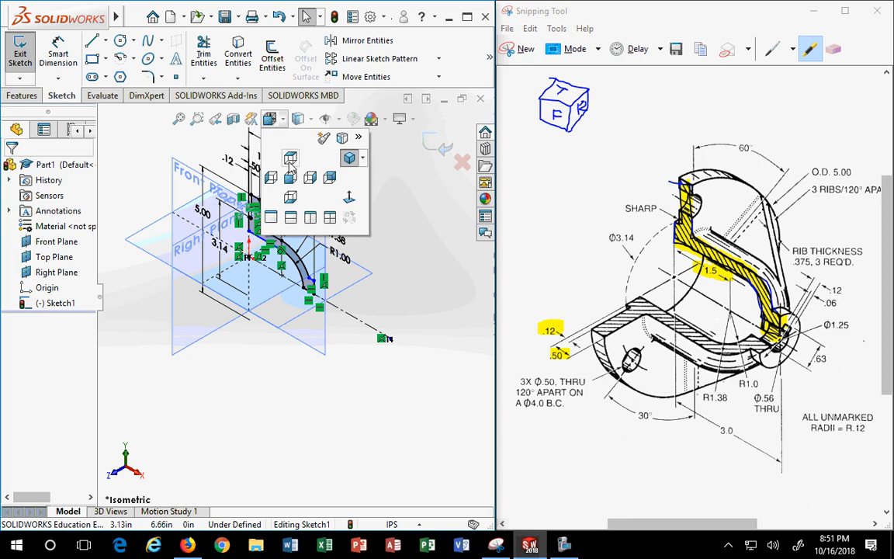
{"action": "left_click", "coordinate": [290, 177]}
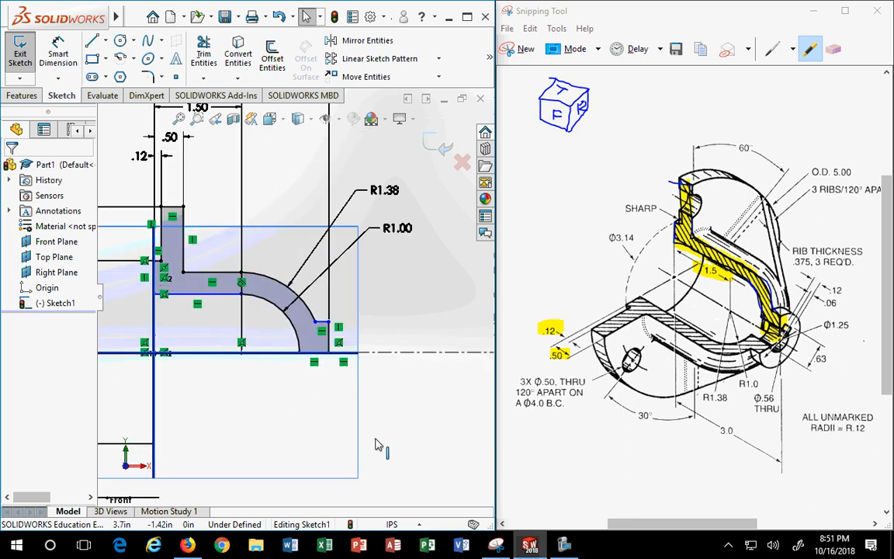
Add a 1.25 in diameter dimension from the small boss's horizontal edge about the centerline and highlight Ø1.25 in the reference drawing
{"action": "left_click", "coordinate": [323, 321]}
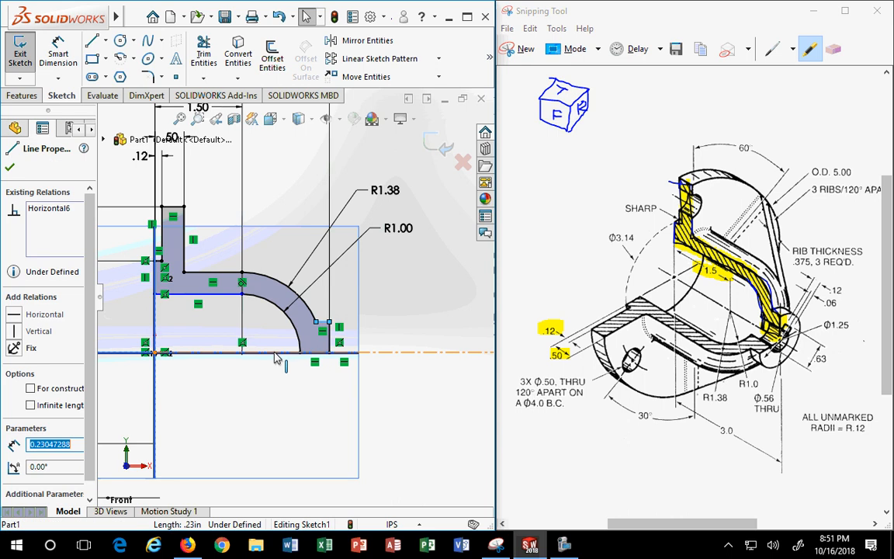
{"action": "left_click", "coordinate": [276, 354]}
{"action": "left_click", "coordinate": [30, 388]}
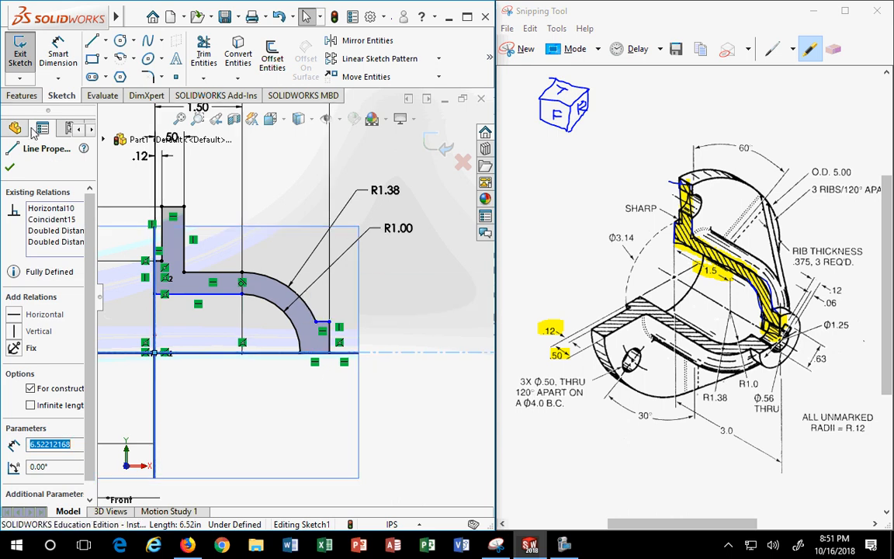
{"action": "left_click", "coordinate": [58, 54]}
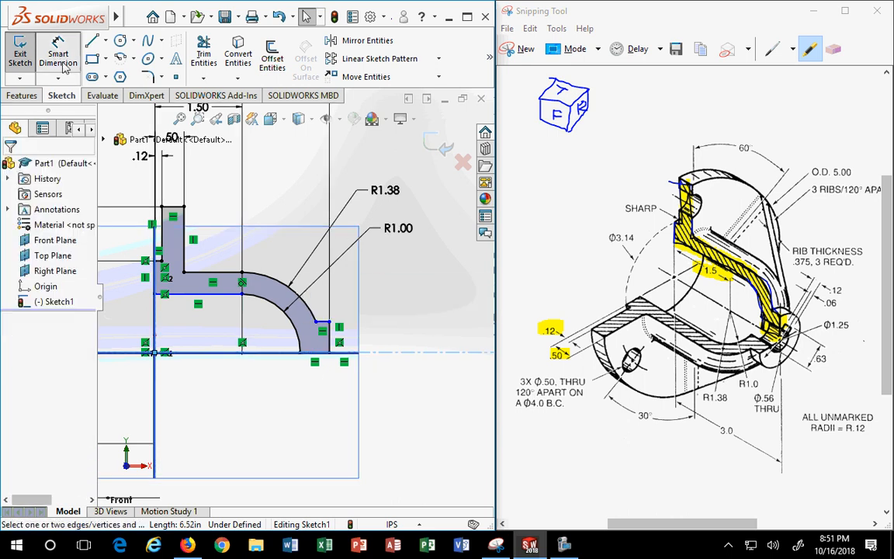
{"action": "left_click", "coordinate": [322, 330]}
{"action": "left_click", "coordinate": [260, 354]}
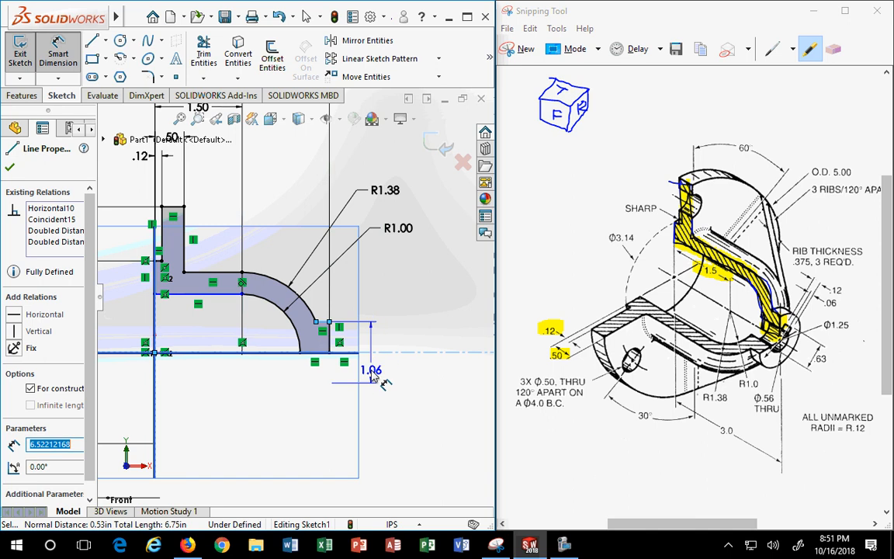
{"action": "left_click", "coordinate": [380, 373]}
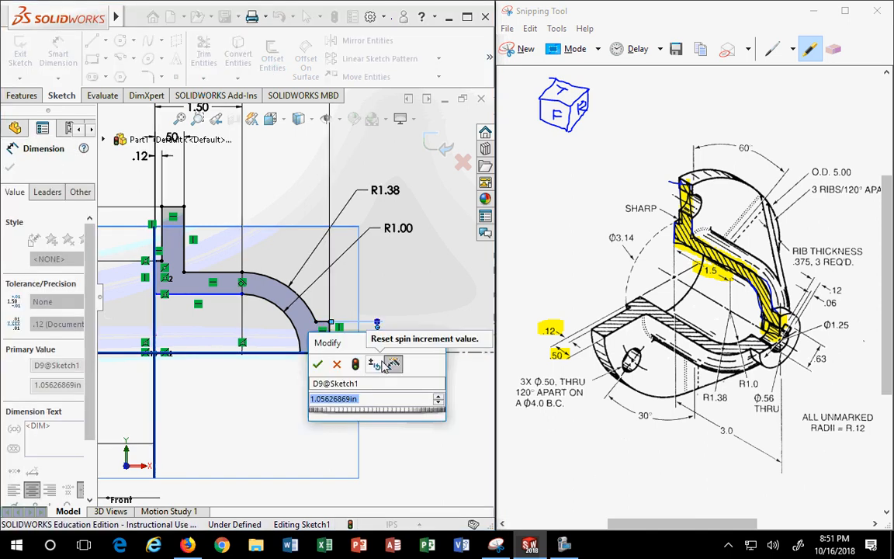
{"action": "type", "text": "1.25"}
{"action": "key", "text": "Return"}
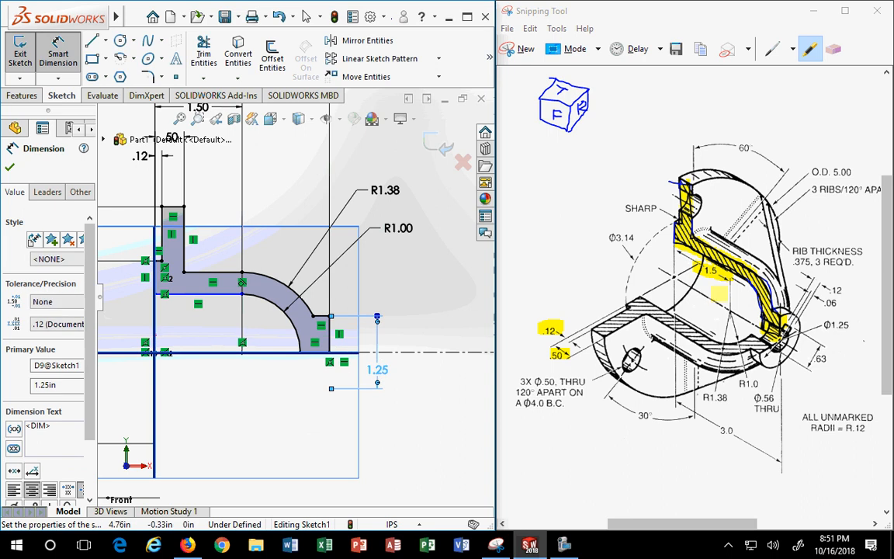
{"action": "left_click", "coordinate": [831, 325]}
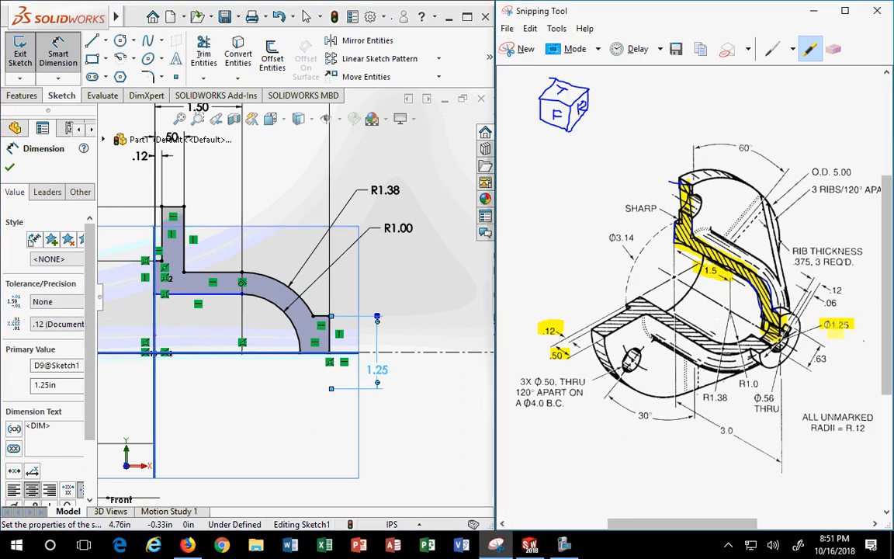
Add a tangent relation between the hub's inner horizontal edge and the R1.00 inner arc
{"action": "left_click", "coordinate": [209, 299]}
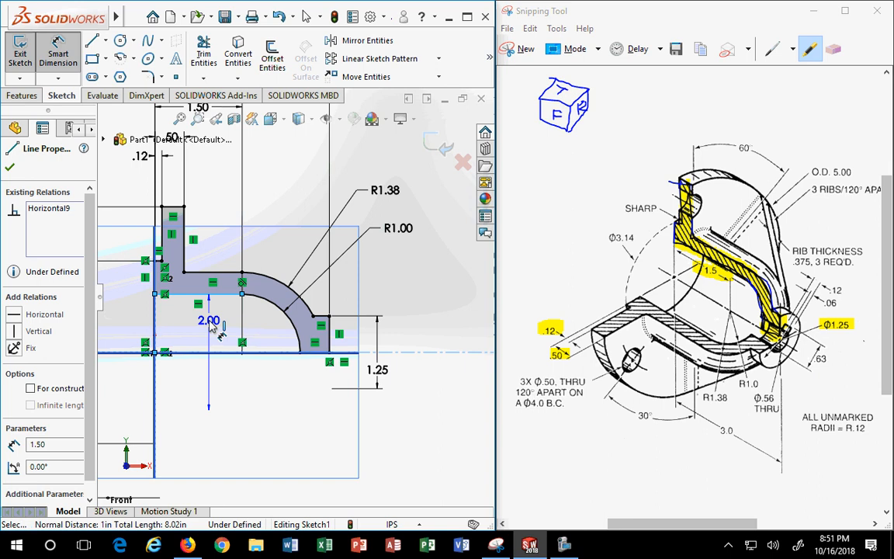
{"action": "key", "text": "Escape"}
{"action": "left_click", "coordinate": [194, 294]}
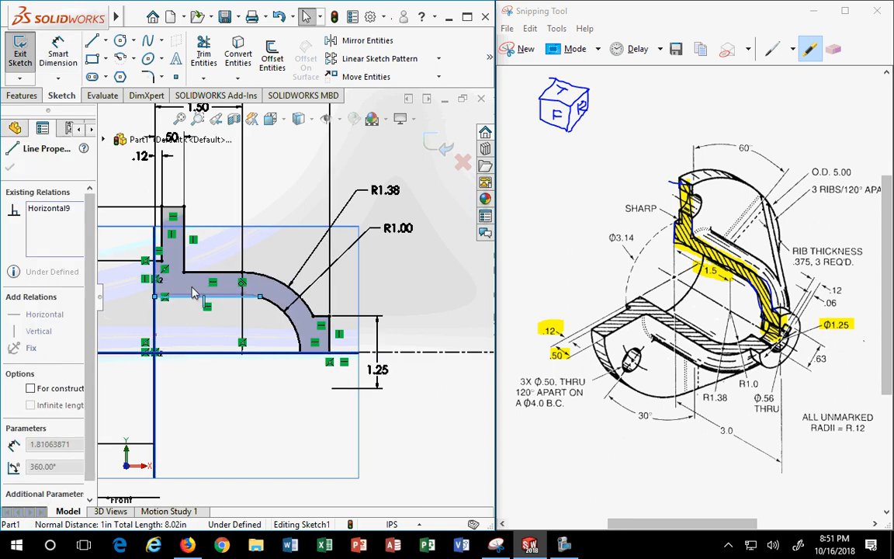
{"action": "mouse_move", "coordinate": [192, 288]}
{"action": "left_mouse_down"}
{"action": "mouse_move", "coordinate": [197, 317]}
{"action": "mouse_move", "coordinate": [201, 304]}
{"action": "left_mouse_up"}
{"action": "scroll", "coordinate": [233, 323], "scroll_direction": "down", "scroll_amount": 3}
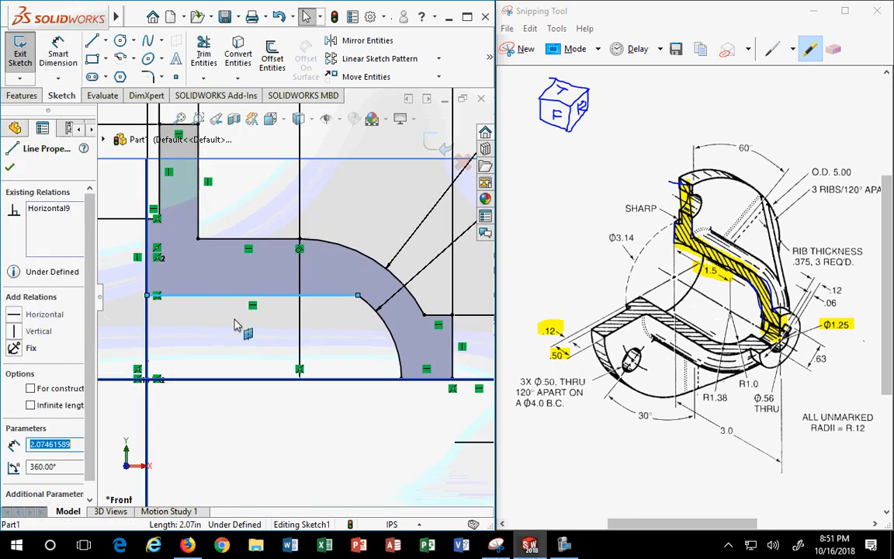
{"action": "left_click", "coordinate": [362, 304], "text": "ctrl"}
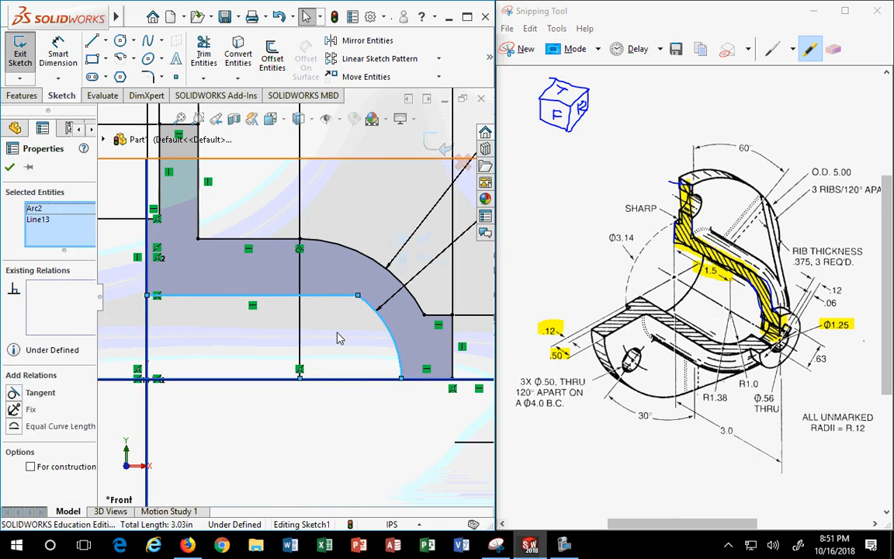
{"action": "left_click", "coordinate": [14, 392]}
{"action": "left_click", "coordinate": [9, 167]}
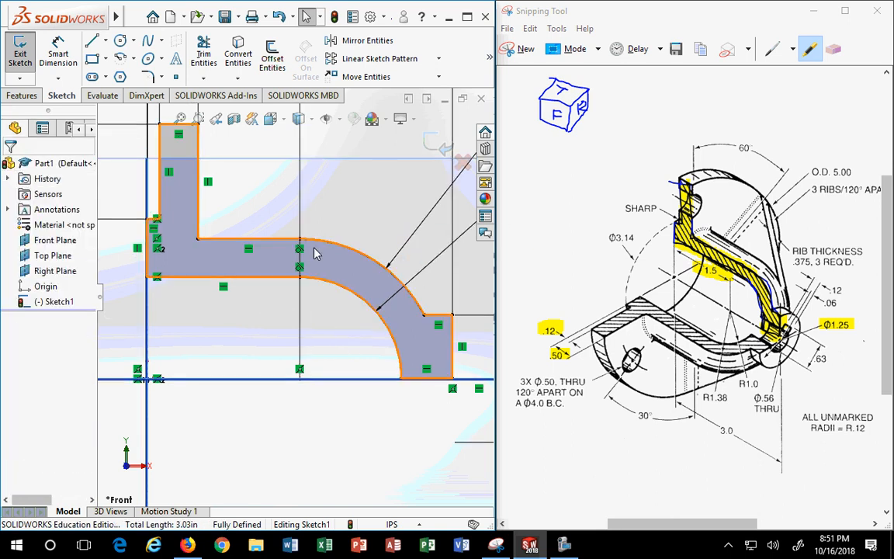
Revolve the cross-section profile 360° about the horizontal centerline into a solid
{"action": "left_click", "coordinate": [290, 324]}
{"action": "scroll", "coordinate": [289, 322], "scroll_direction": "up", "scroll_amount": 3}
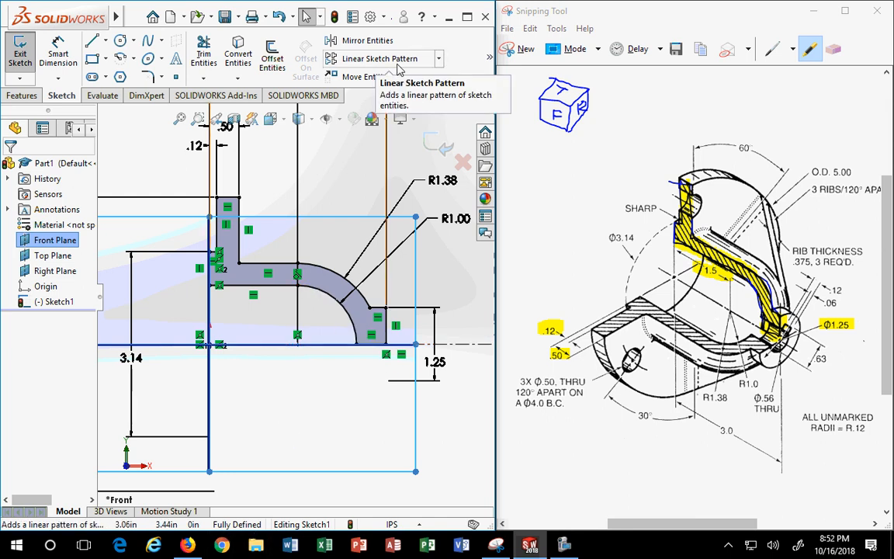
{"action": "scroll", "coordinate": [356, 56], "scroll_direction": "up", "scroll_amount": 1}
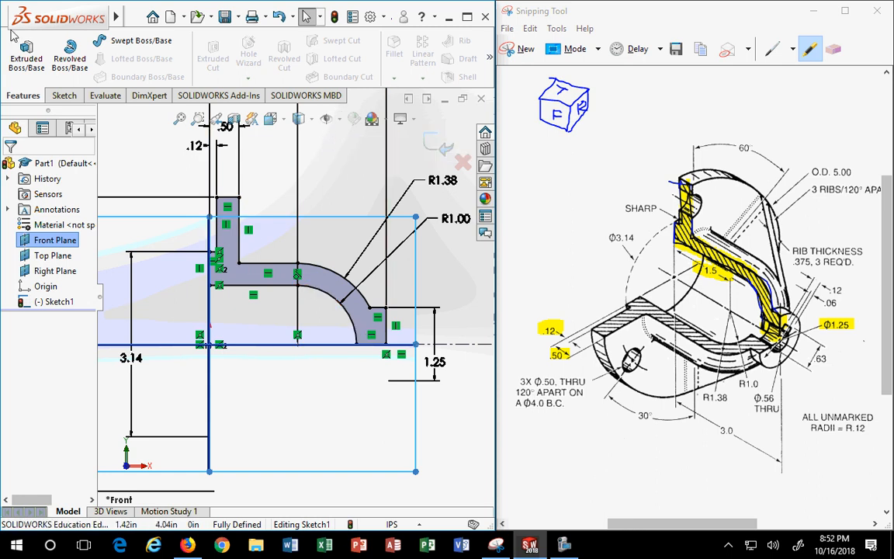
{"action": "left_click", "coordinate": [75, 67]}
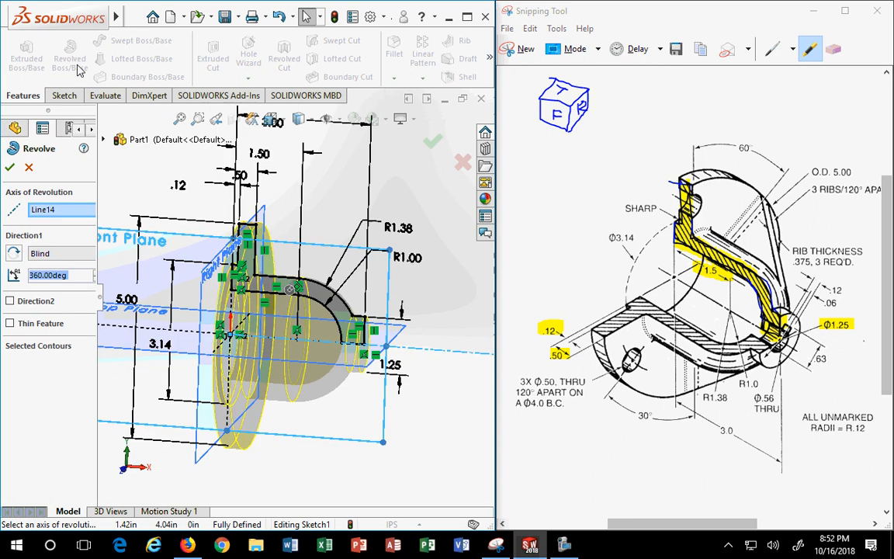
{"action": "left_click", "coordinate": [9, 168]}
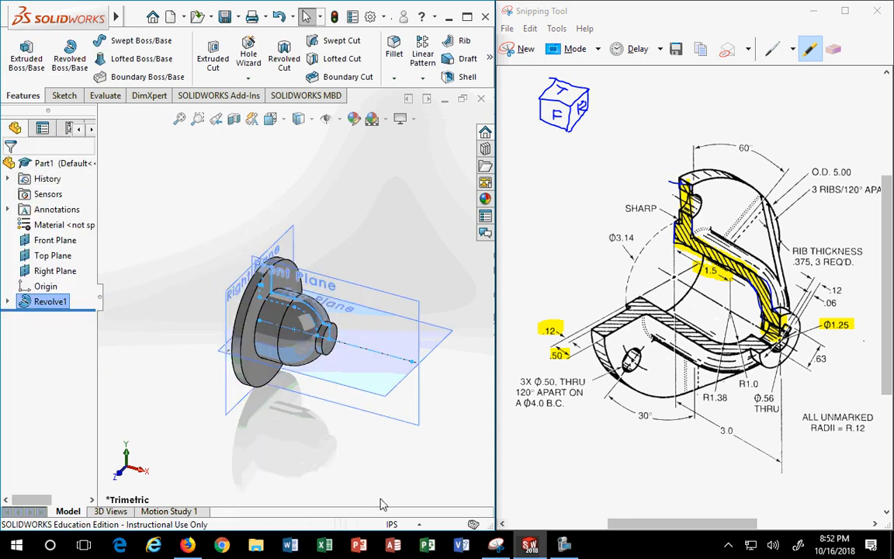
{"action": "left_click", "coordinate": [293, 420]}
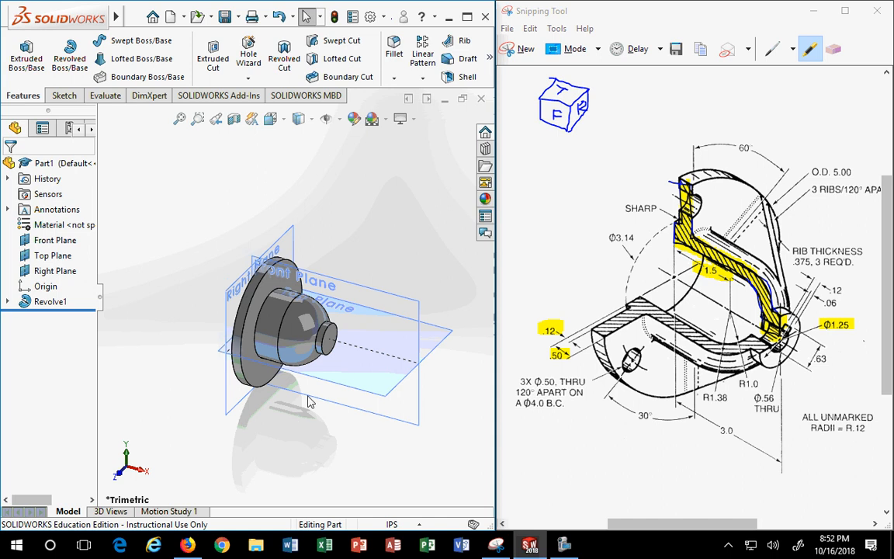
Start a Hole Wizard hole on the small boss's end face and highlight Ø.56 in the reference drawing
{"action": "scroll", "coordinate": [318, 331], "scroll_direction": "down", "scroll_amount": 5}
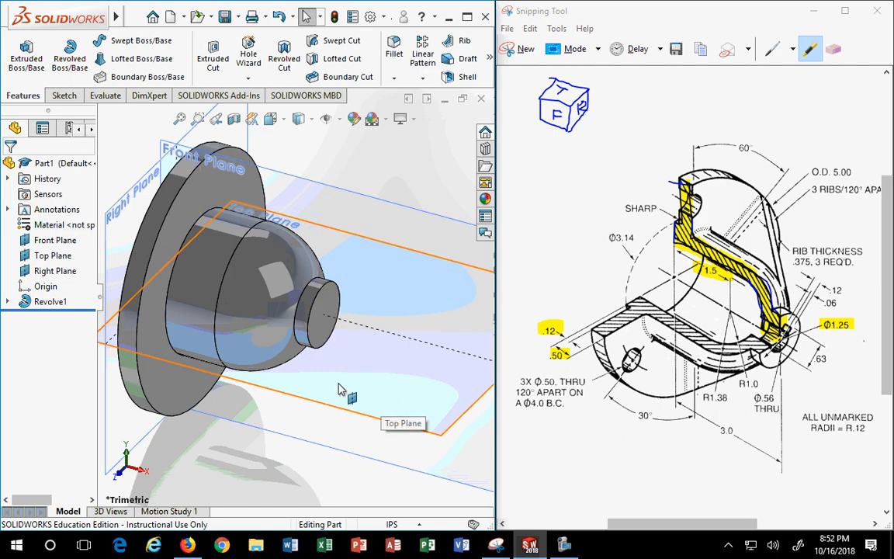
{"action": "left_click", "coordinate": [322, 314]}
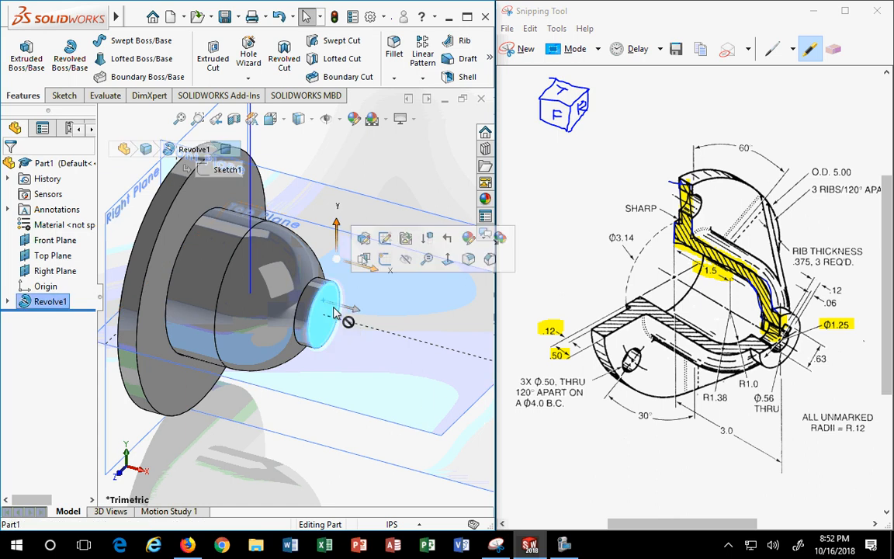
{"action": "left_click", "coordinate": [248, 59]}
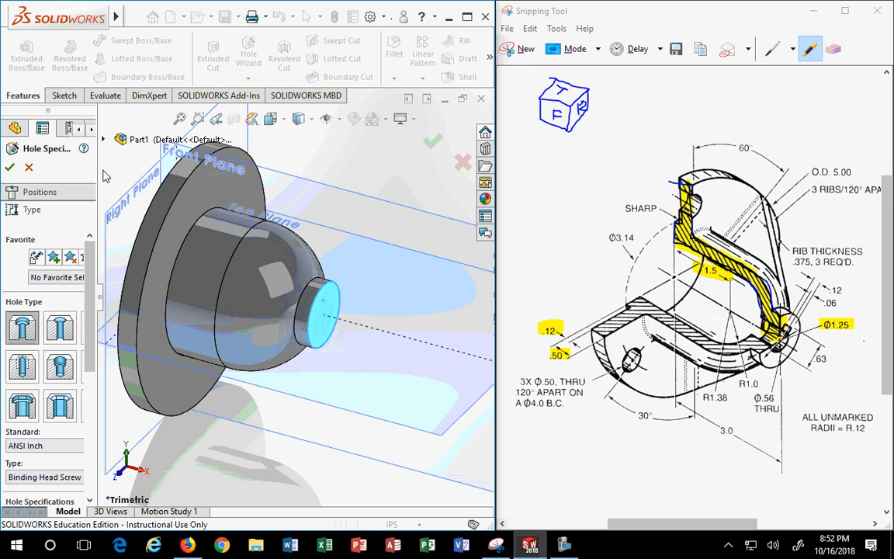
{"action": "left_click_drag", "start_coordinate": [96, 159], "coordinate": [158, 165]}
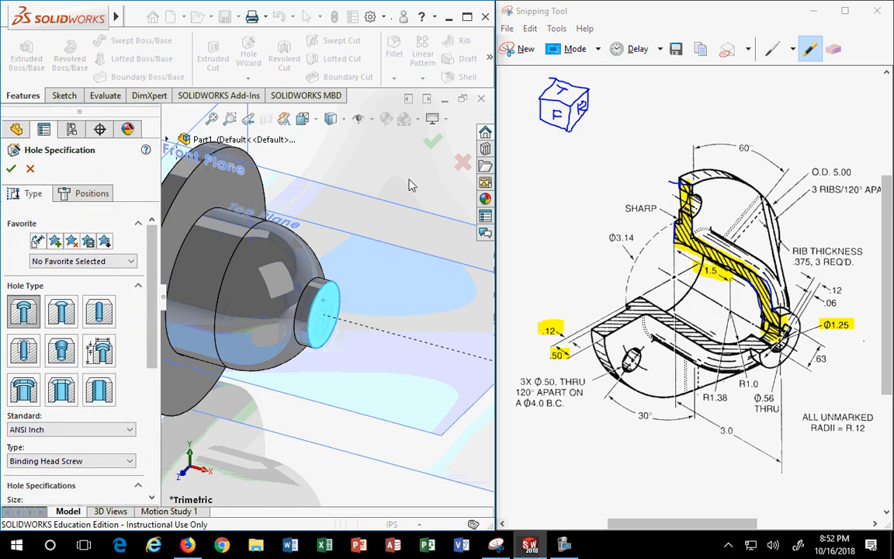
{"action": "scroll", "coordinate": [329, 341], "scroll_direction": "up", "scroll_amount": 2}
{"action": "scroll", "coordinate": [341, 356], "scroll_direction": "down", "scroll_amount": 3}
{"action": "middle_click_drag", "start_coordinate": [341, 355], "coordinate": [314, 388]}
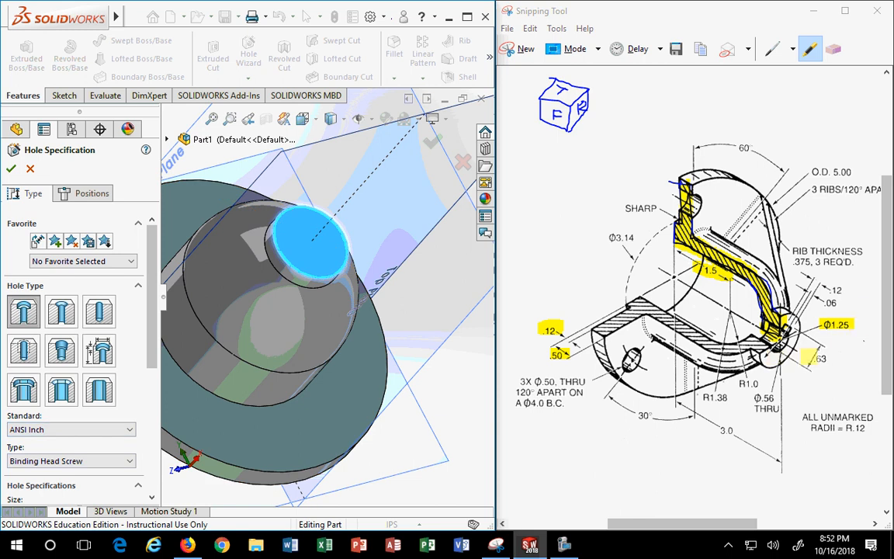
{"action": "left_click_drag", "start_coordinate": [751, 404], "coordinate": [780, 404]}
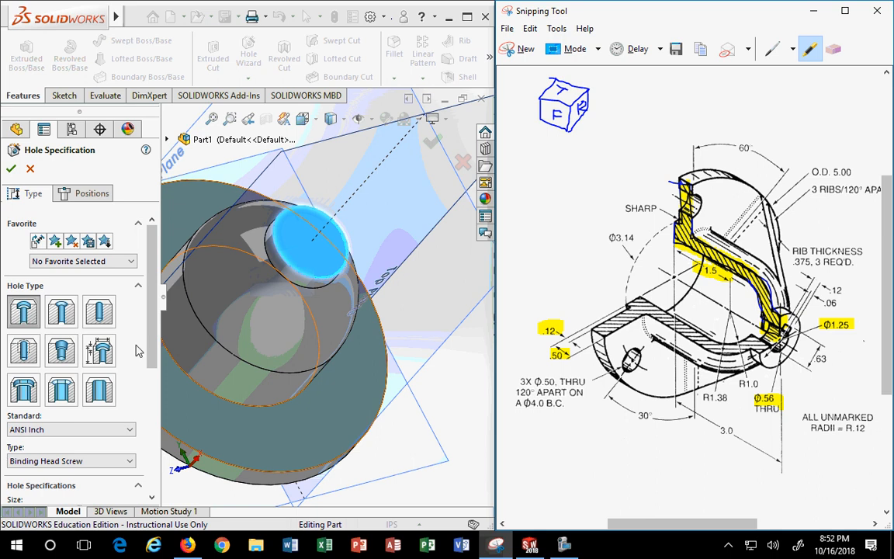
Change the hole type to a plain drilled Hole
{"action": "scroll", "coordinate": [153, 354], "scroll_direction": "down", "scroll_amount": 3}
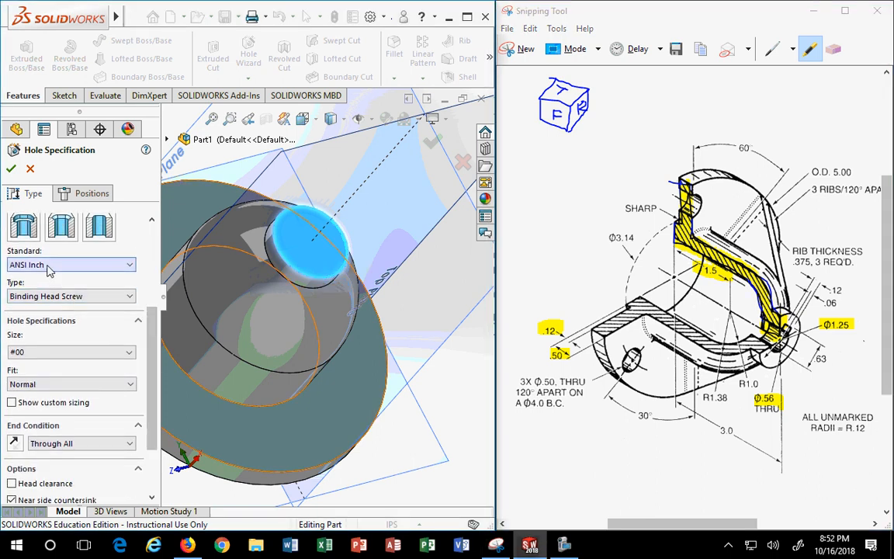
{"action": "left_click", "coordinate": [48, 296]}
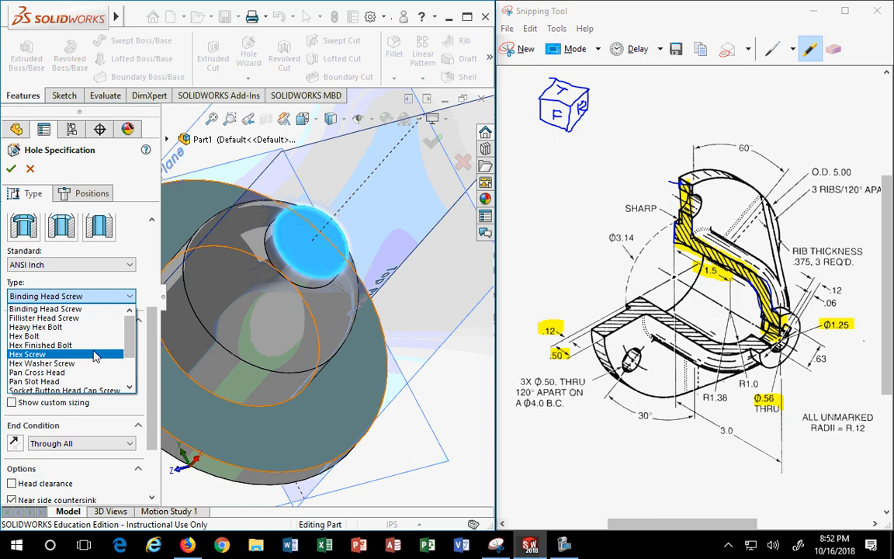
{"action": "scroll", "coordinate": [123, 233], "scroll_direction": "up", "scroll_amount": 3}
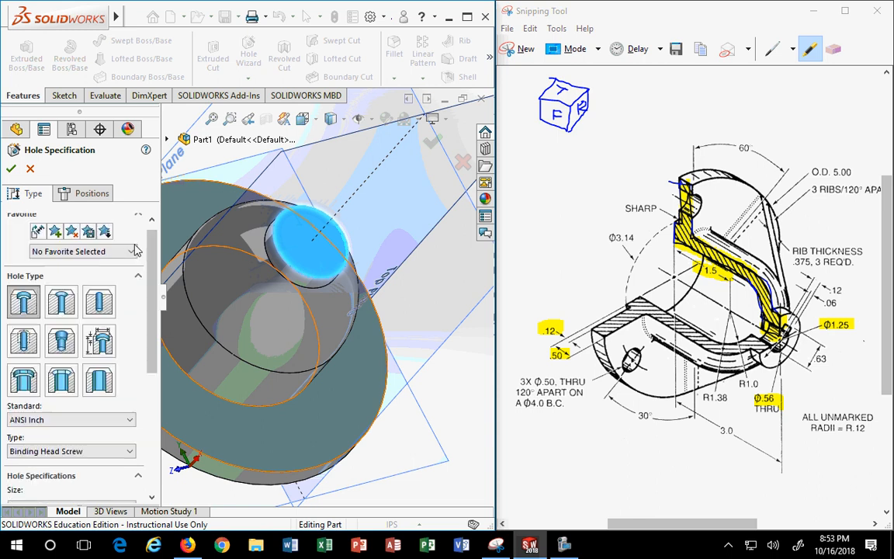
{"action": "left_click", "coordinate": [99, 302]}
Show decimal values for the drill sizes and set the hole size to 9/16 (0.56250in)
{"action": "scroll", "coordinate": [113, 361], "scroll_direction": "down", "scroll_amount": 3}
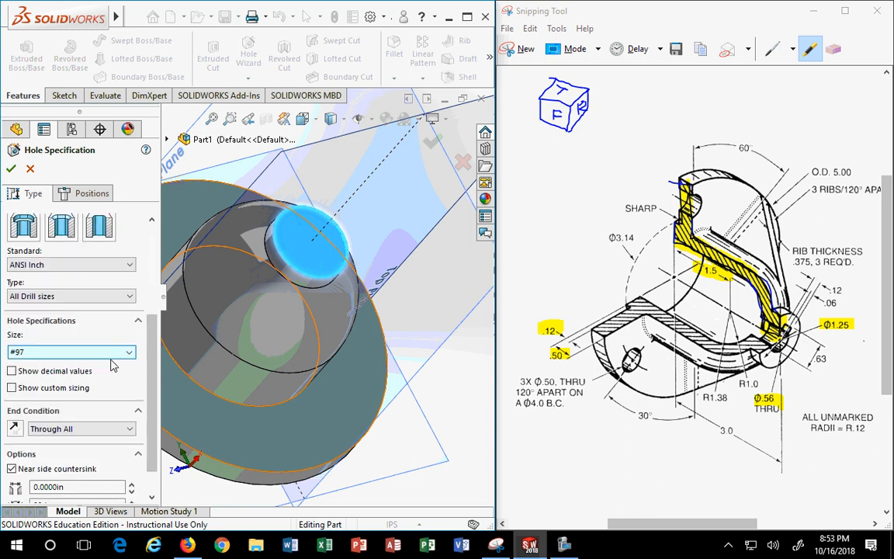
{"action": "left_click", "coordinate": [125, 352]}
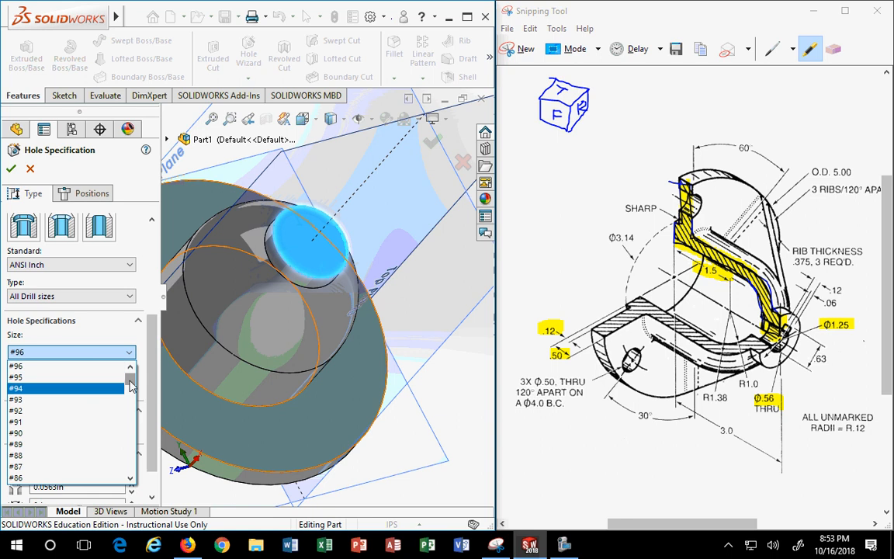
{"action": "left_click_drag", "start_coordinate": [129, 371], "coordinate": [137, 464]}
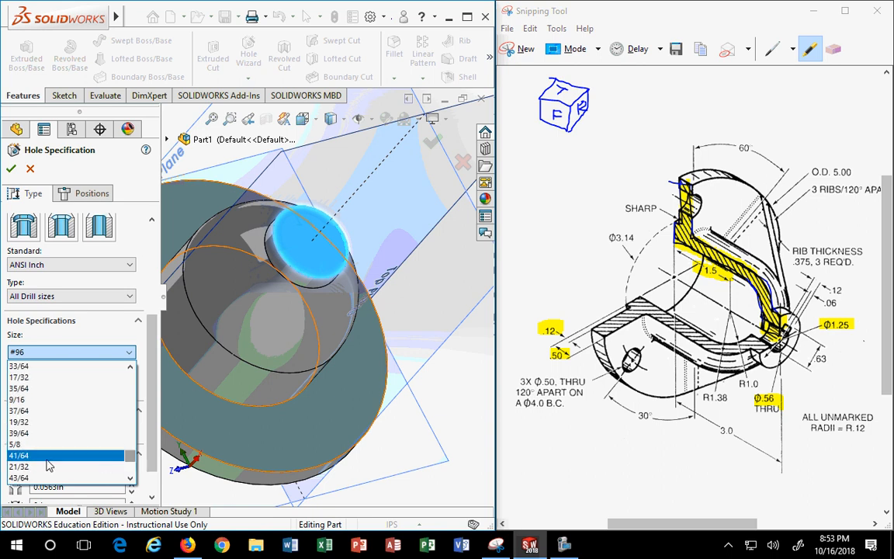
{"action": "left_click", "coordinate": [23, 444]}
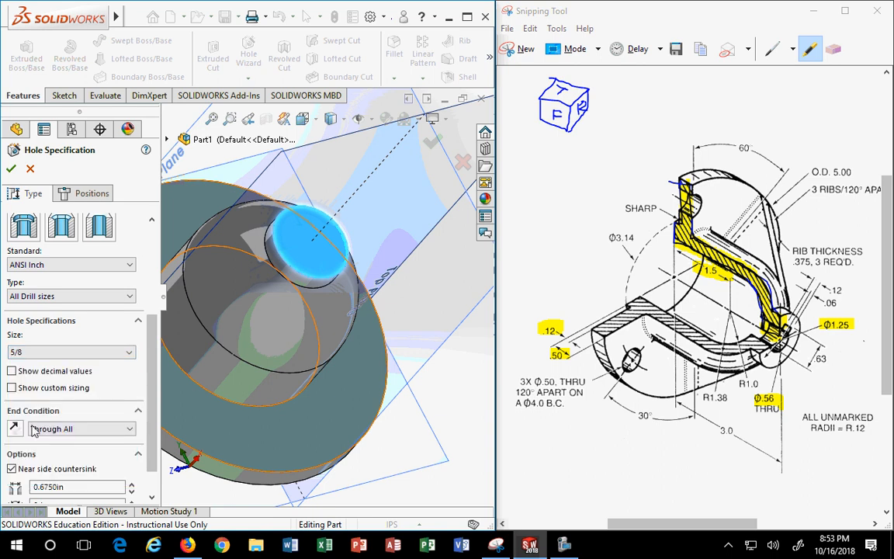
{"action": "left_click", "coordinate": [12, 371]}
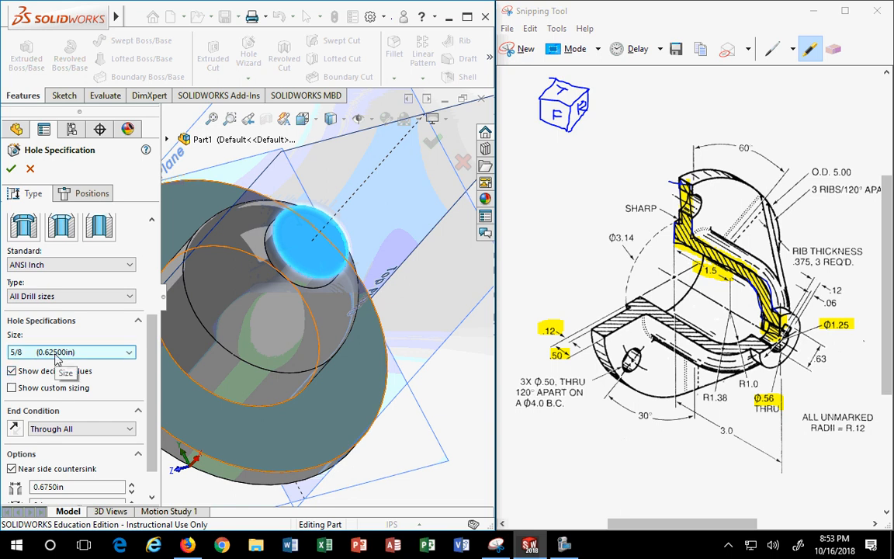
{"action": "left_click", "coordinate": [56, 353]}
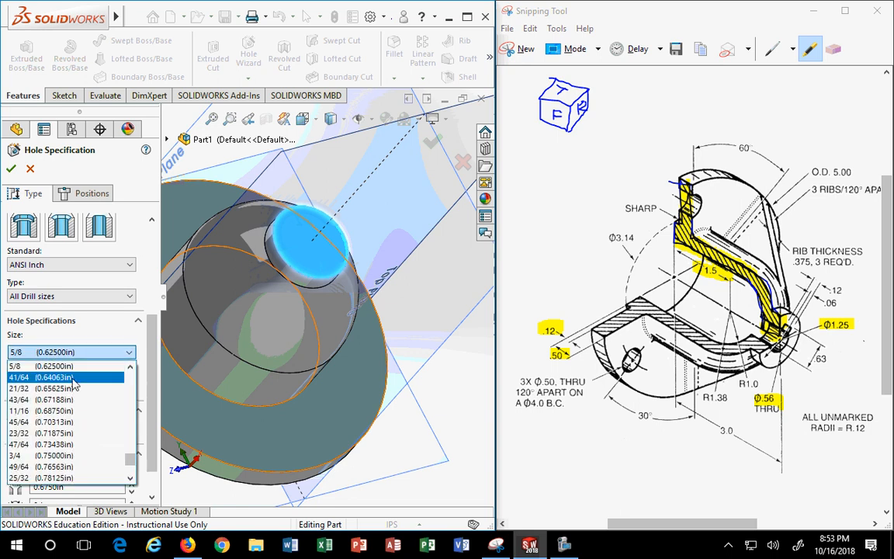
{"action": "left_click", "coordinate": [130, 368]}
{"action": "left_click", "coordinate": [130, 368]}
{"action": "left_click", "coordinate": [130, 368]}
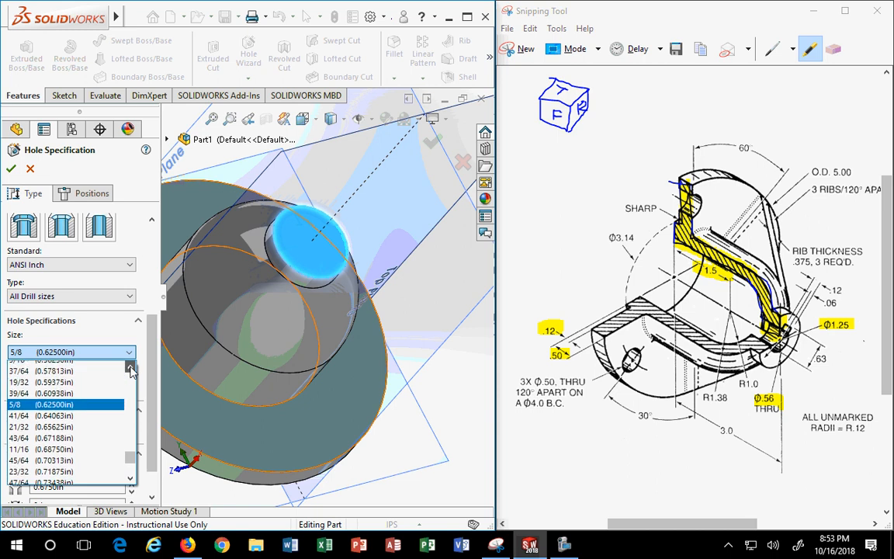
{"action": "left_click", "coordinate": [131, 368]}
{"action": "left_click", "coordinate": [130, 368]}
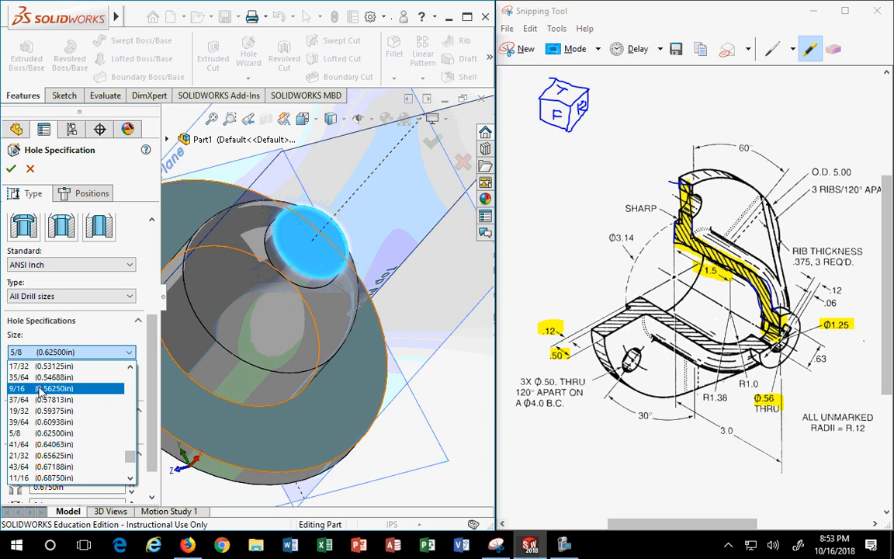
{"action": "left_click", "coordinate": [56, 390]}
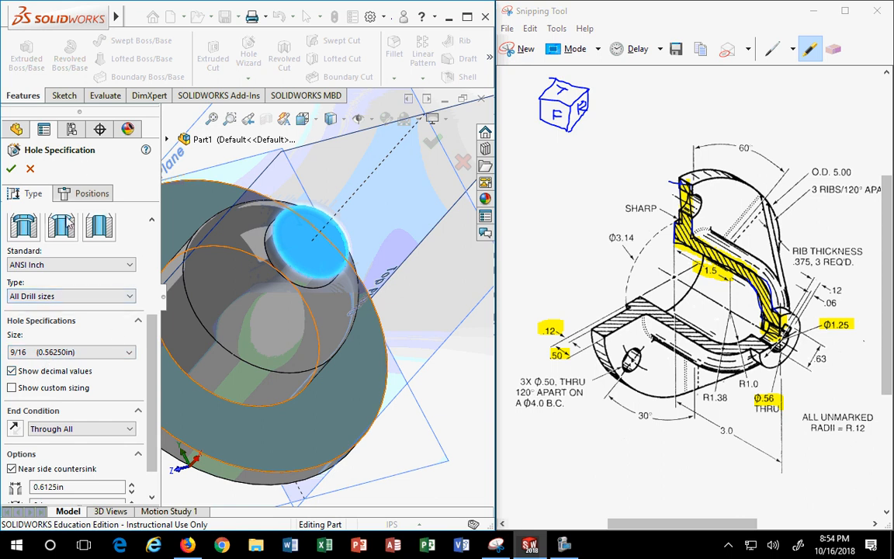
Place the hole at the center of the small boss's end face and complete the through hole
{"action": "left_click", "coordinate": [87, 193]}
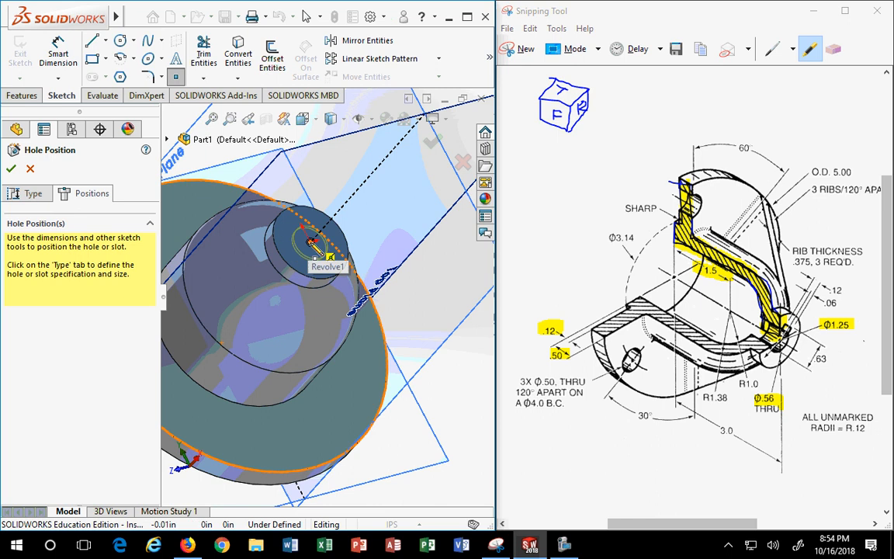
{"action": "left_click", "coordinate": [311, 241]}
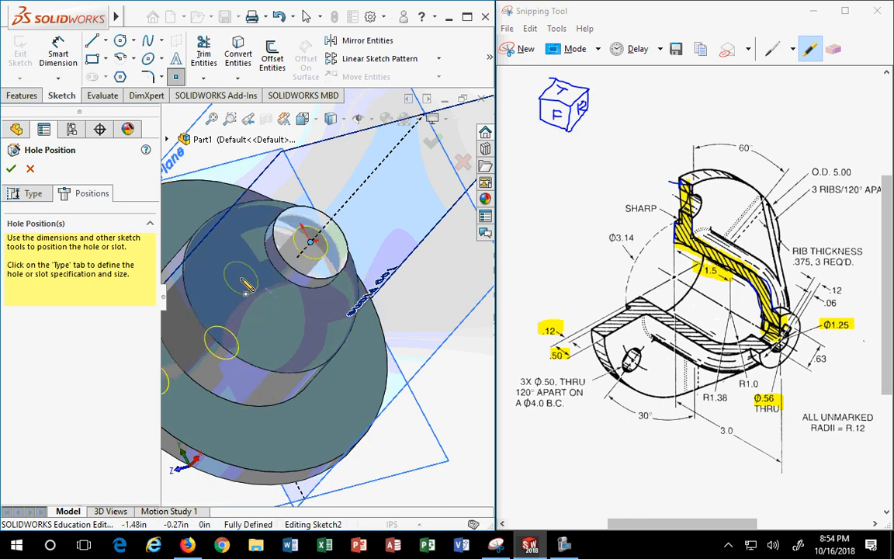
{"action": "left_click", "coordinate": [11, 169]}
{"action": "middle_click_drag", "start_coordinate": [320, 347], "coordinate": [295, 284]}
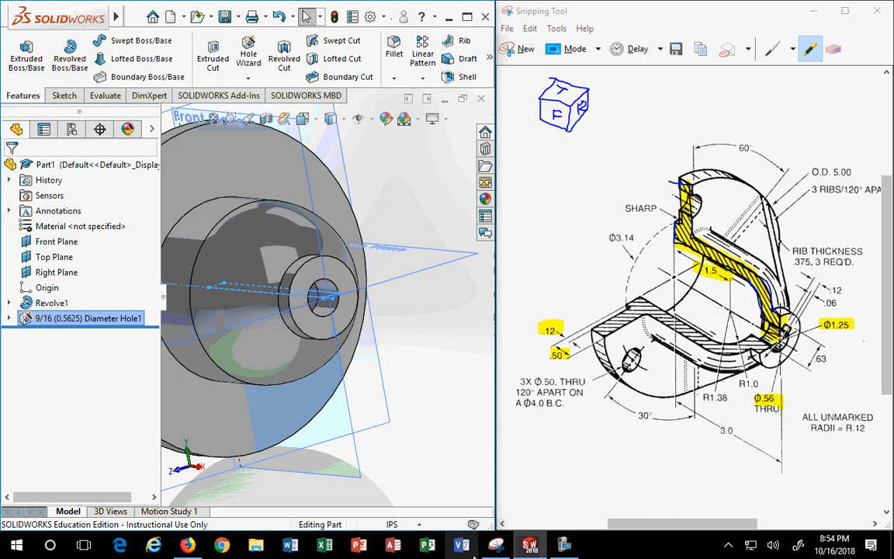
Switch to Firefox and examine the three-cylinder drawing on page 4 of theotherdrawings.pdf
{"action": "left_click", "coordinate": [188, 546]}
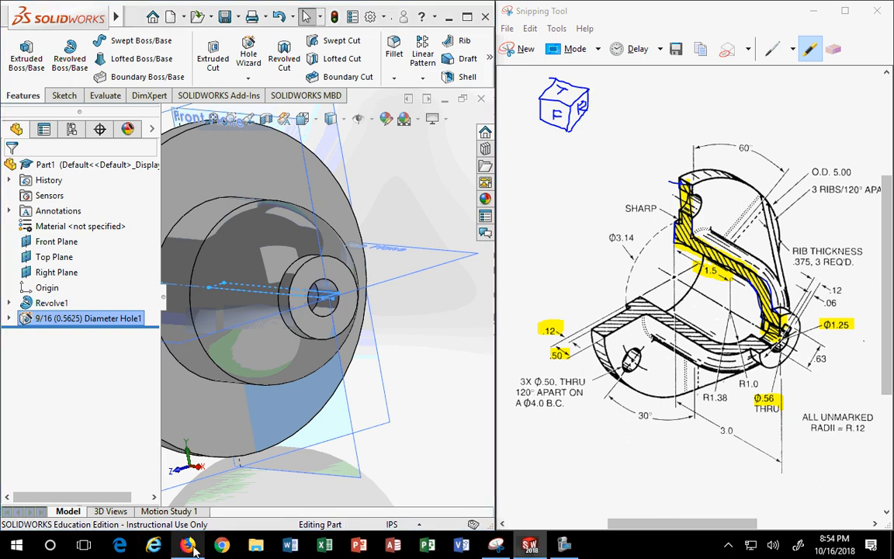
{"action": "scroll", "coordinate": [594, 221], "scroll_direction": "down", "scroll_amount": 20}
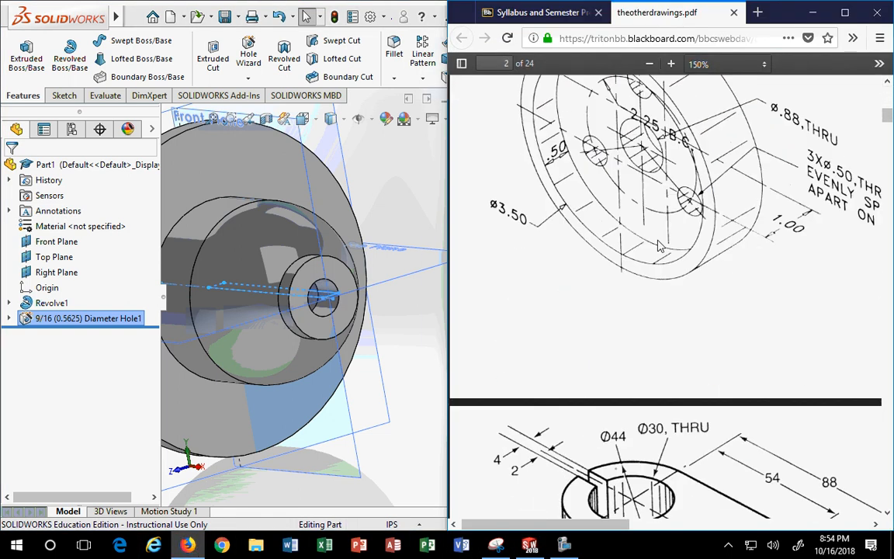
{"action": "scroll", "coordinate": [661, 246], "scroll_direction": "up", "scroll_amount": 4}
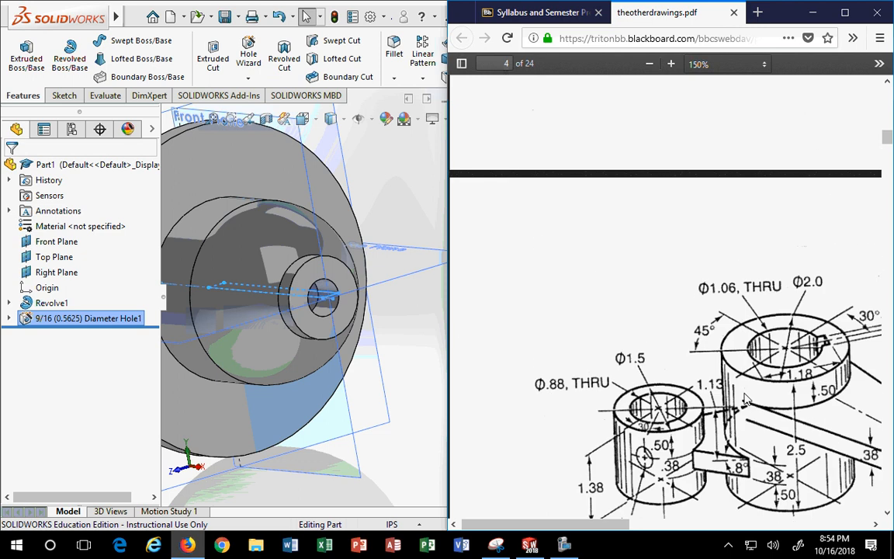
{"action": "left_click_drag", "start_coordinate": [629, 521], "coordinate": [700, 522]}
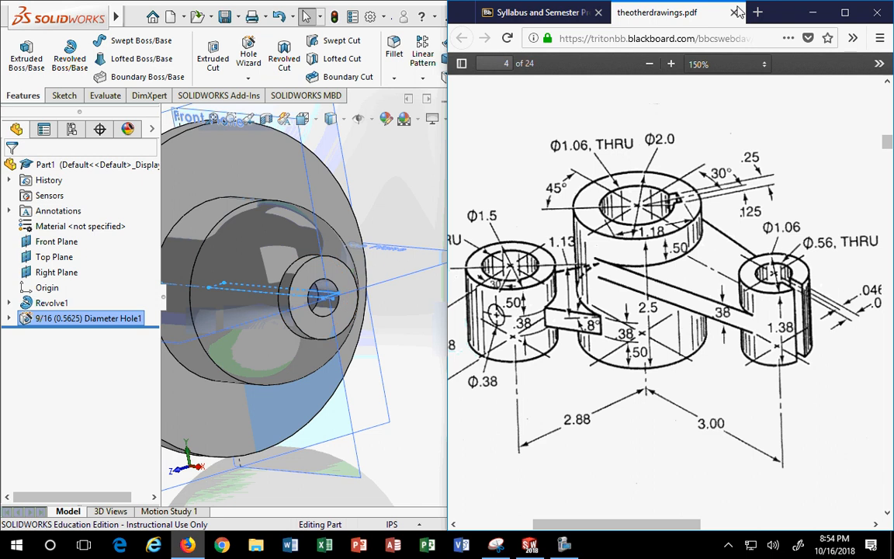
{"action": "left_click", "coordinate": [813, 12]}
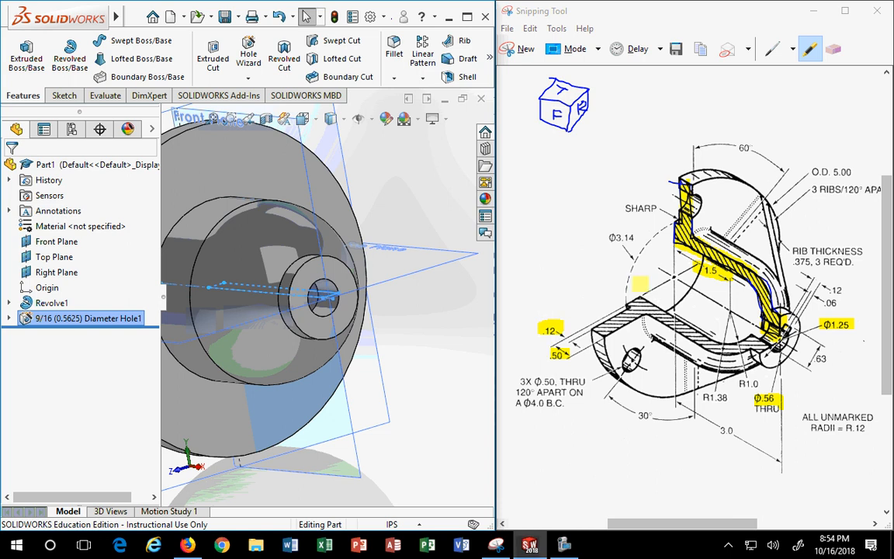
Highlight both visible flange bolt holes and the 30° angle in the Snipping Tool reference drawing
{"action": "left_click_drag", "start_coordinate": [617, 374], "coordinate": [604, 387]}
{"action": "mouse_move", "coordinate": [637, 359]}
{"action": "left_mouse_down"}
{"action": "mouse_move", "coordinate": [657, 355]}
{"action": "mouse_move", "coordinate": [632, 361]}
{"action": "left_mouse_up"}
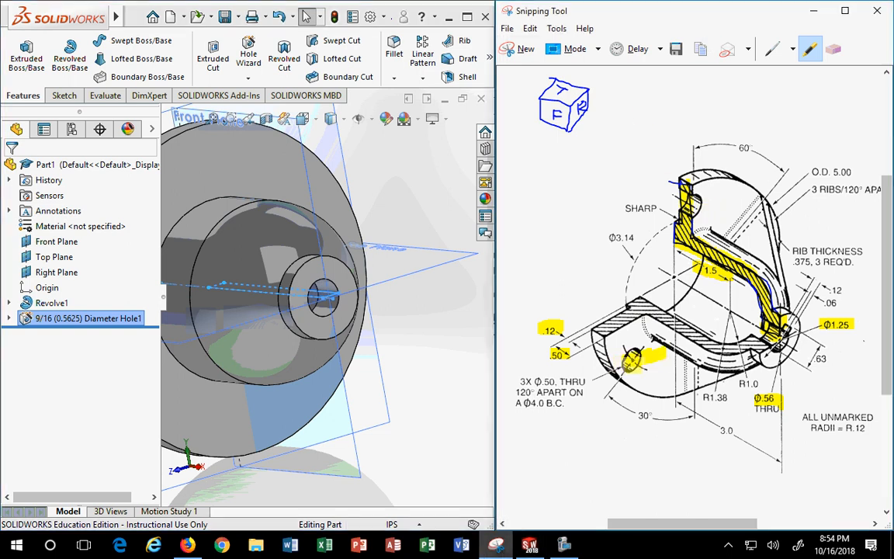
{"action": "mouse_move", "coordinate": [680, 220]}
{"action": "left_mouse_down"}
{"action": "mouse_move", "coordinate": [677, 211]}
{"action": "mouse_move", "coordinate": [714, 207]}
{"action": "left_mouse_up"}
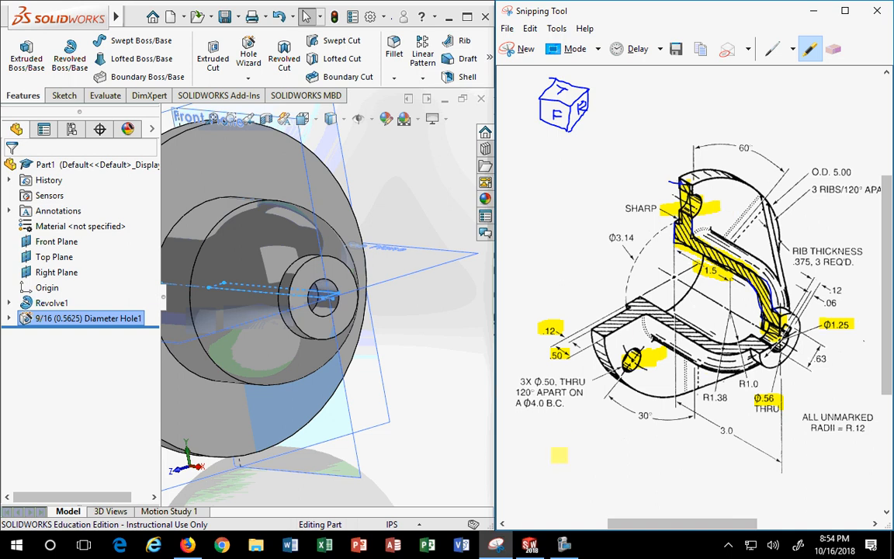
{"action": "left_click_drag", "start_coordinate": [673, 416], "coordinate": [621, 416]}
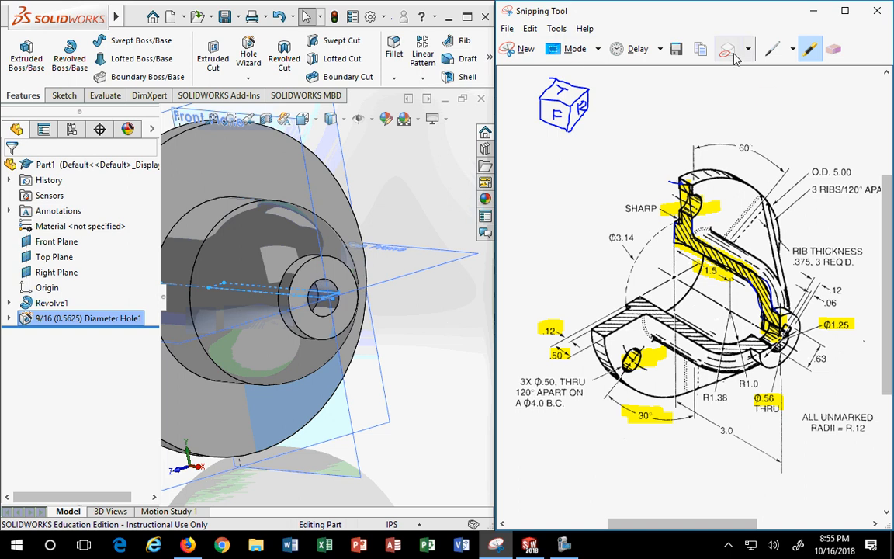
Draw a freehand end view of the round flange with a central boss and three small holes beside the reference drawing
{"action": "left_click", "coordinate": [772, 49]}
{"action": "mouse_move", "coordinate": [576, 160]}
{"action": "left_mouse_down"}
{"action": "mouse_move", "coordinate": [556, 157]}
{"action": "mouse_move", "coordinate": [544, 178]}
{"action": "mouse_move", "coordinate": [551, 207]}
{"action": "mouse_move", "coordinate": [592, 201]}
{"action": "mouse_move", "coordinate": [577, 160]}
{"action": "mouse_move", "coordinate": [562, 198]}
{"action": "mouse_move", "coordinate": [581, 203]}
{"action": "left_mouse_up"}
{"action": "left_click_drag", "start_coordinate": [548, 172], "coordinate": [571, 189]}
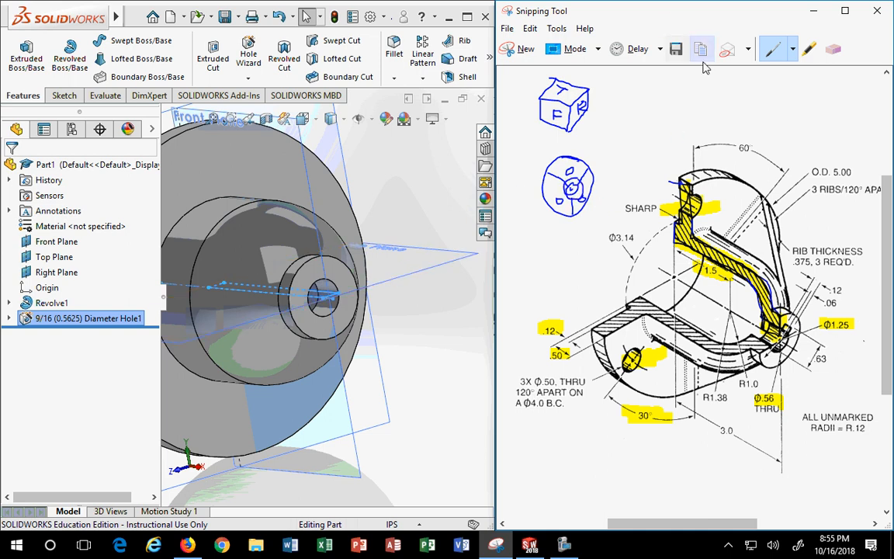
Erase the central boss from the freehand flange view and draw three rib lines from its center between the holes
{"action": "left_click", "coordinate": [834, 49]}
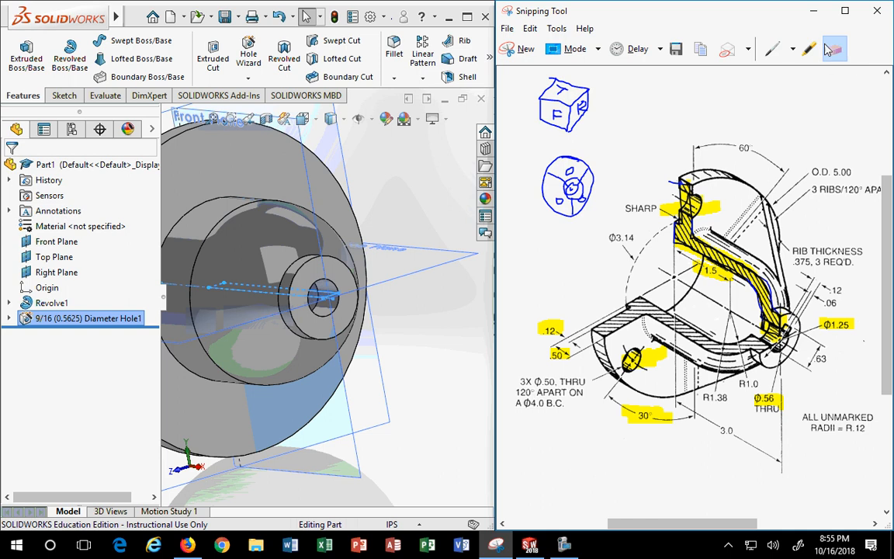
{"action": "left_click_drag", "start_coordinate": [554, 177], "coordinate": [569, 189]}
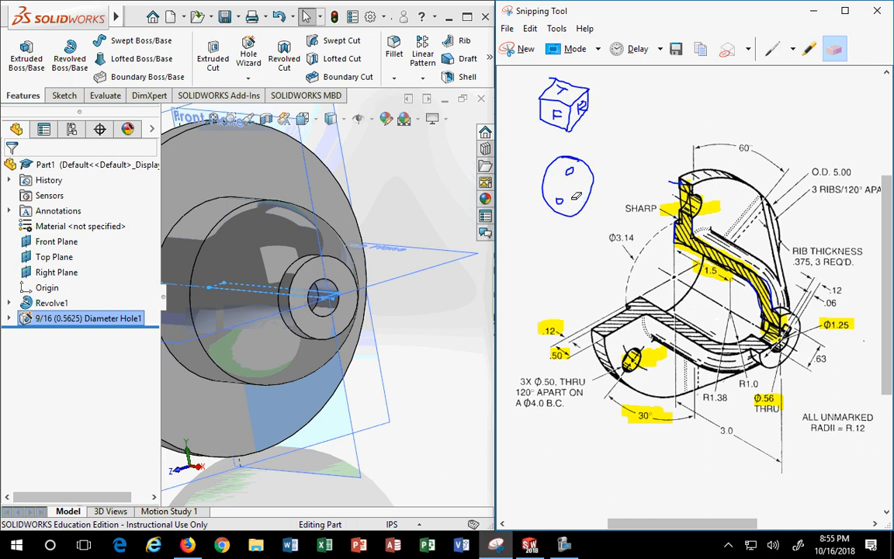
{"action": "left_click", "coordinate": [773, 49]}
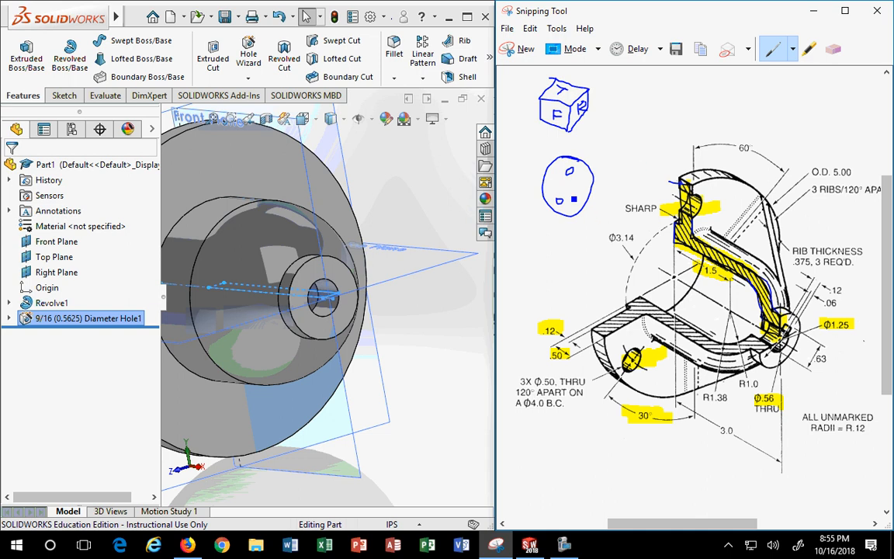
{"action": "mouse_move", "coordinate": [567, 188]}
{"action": "left_mouse_down"}
{"action": "mouse_move", "coordinate": [567, 213]}
{"action": "mouse_move", "coordinate": [592, 170]}
{"action": "mouse_move", "coordinate": [579, 189]}
{"action": "left_mouse_up"}
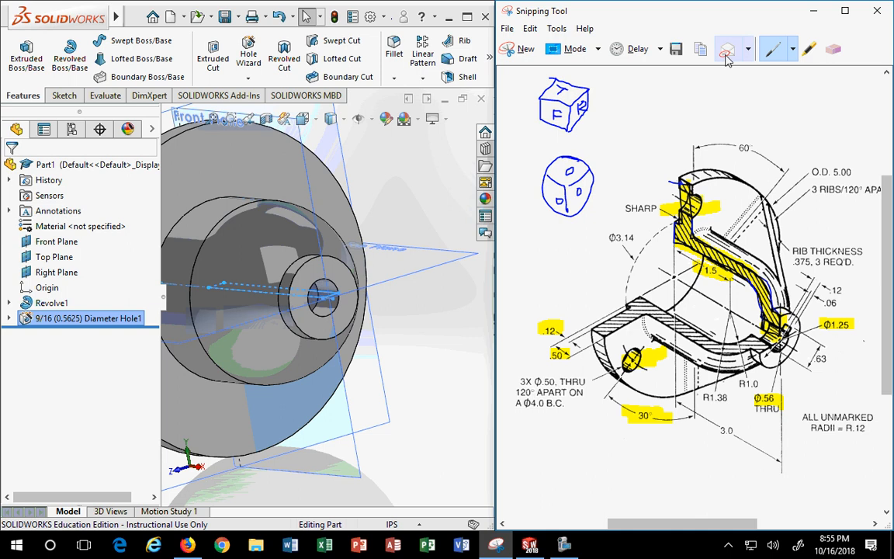
Erase the whole freehand flange view beside the reference drawing
{"action": "left_click", "coordinate": [834, 49]}
{"action": "mouse_move", "coordinate": [545, 160]}
{"action": "left_mouse_down"}
{"action": "mouse_move", "coordinate": [586, 160]}
{"action": "mouse_move", "coordinate": [592, 200]}
{"action": "mouse_move", "coordinate": [573, 200]}
{"action": "mouse_move", "coordinate": [583, 193]}
{"action": "left_mouse_up"}
{"action": "left_click_drag", "start_coordinate": [572, 160], "coordinate": [561, 204]}
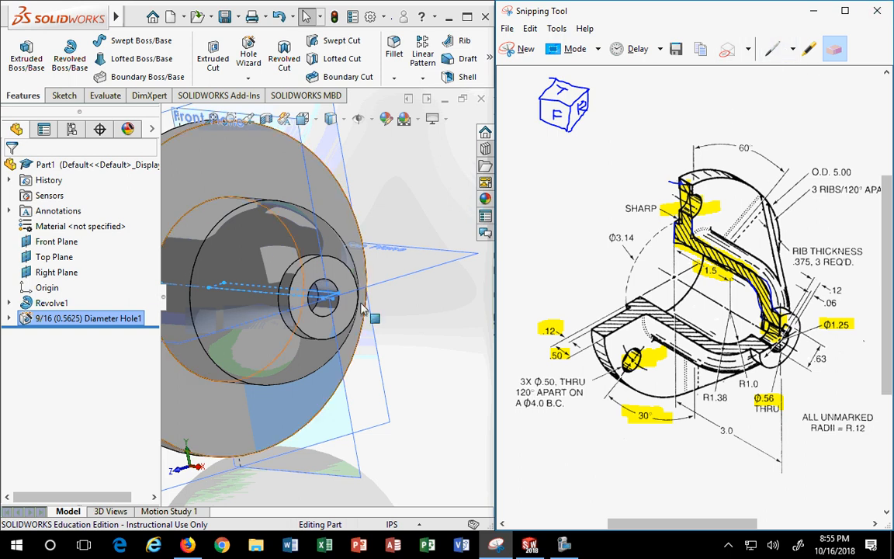
Circle the lower rib near R1.38 in pen, mark the upper rib's edges, and add an arrow pointing at the circled rib
{"action": "scroll", "coordinate": [295, 260], "scroll_direction": "up", "scroll_amount": 3}
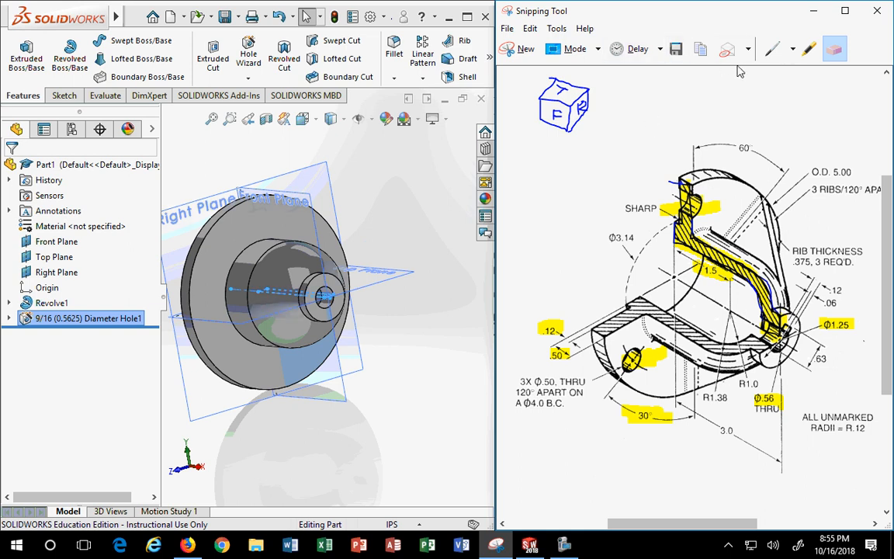
{"action": "left_click", "coordinate": [773, 49]}
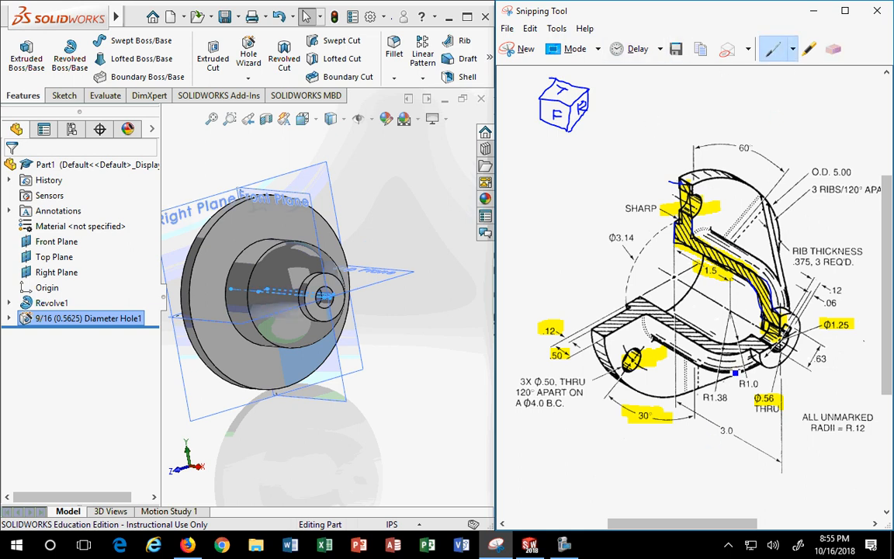
{"action": "mouse_move", "coordinate": [730, 371]}
{"action": "left_mouse_down"}
{"action": "mouse_move", "coordinate": [685, 388]}
{"action": "mouse_move", "coordinate": [726, 371]}
{"action": "mouse_move", "coordinate": [690, 407]}
{"action": "mouse_move", "coordinate": [720, 418]}
{"action": "left_mouse_up"}
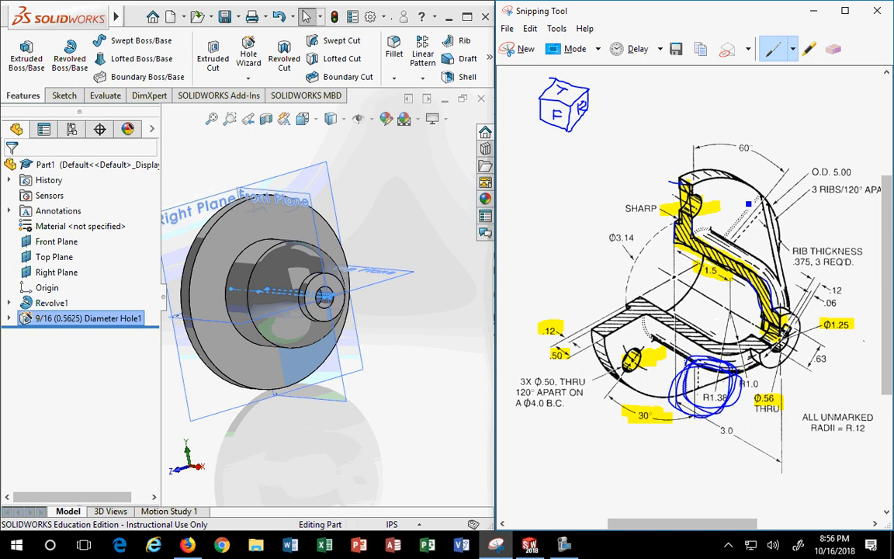
{"action": "left_click_drag", "start_coordinate": [743, 207], "coordinate": [785, 278]}
{"action": "left_click_drag", "start_coordinate": [771, 216], "coordinate": [720, 267]}
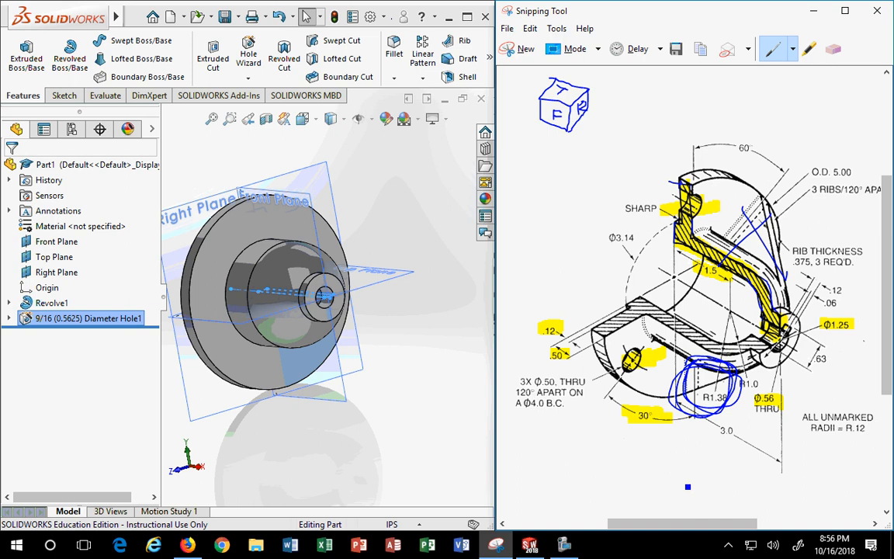
{"action": "mouse_move", "coordinate": [702, 427]}
{"action": "left_mouse_down"}
{"action": "mouse_move", "coordinate": [670, 472]}
{"action": "mouse_move", "coordinate": [683, 446]}
{"action": "mouse_move", "coordinate": [701, 448]}
{"action": "left_mouse_up"}
Start a new sketch on the Front Plane and switch the model to the Front view
{"action": "left_click", "coordinate": [284, 200]}
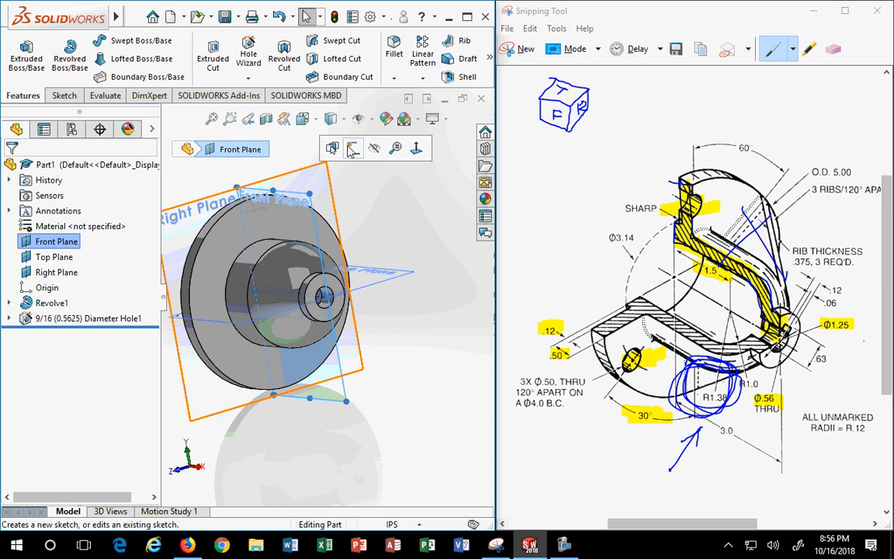
{"action": "left_click", "coordinate": [316, 134]}
{"action": "left_click", "coordinate": [303, 118]}
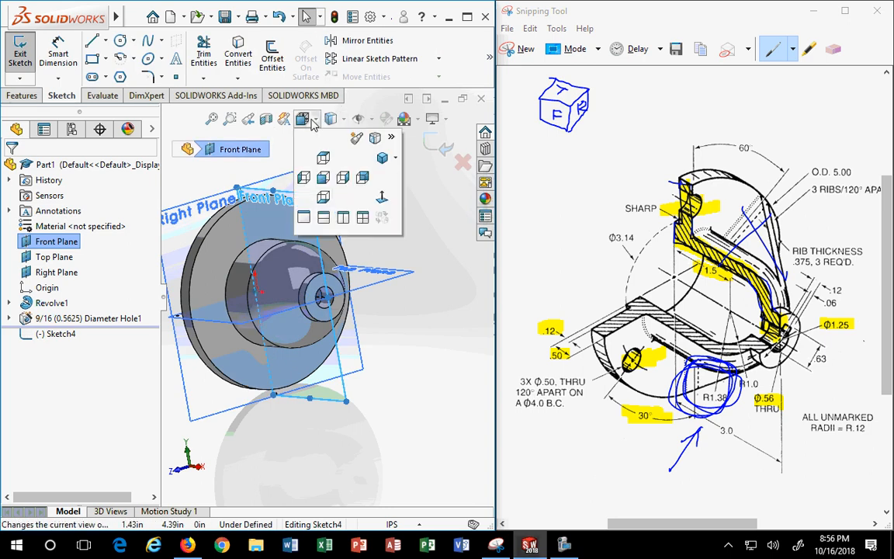
{"action": "left_click", "coordinate": [326, 179]}
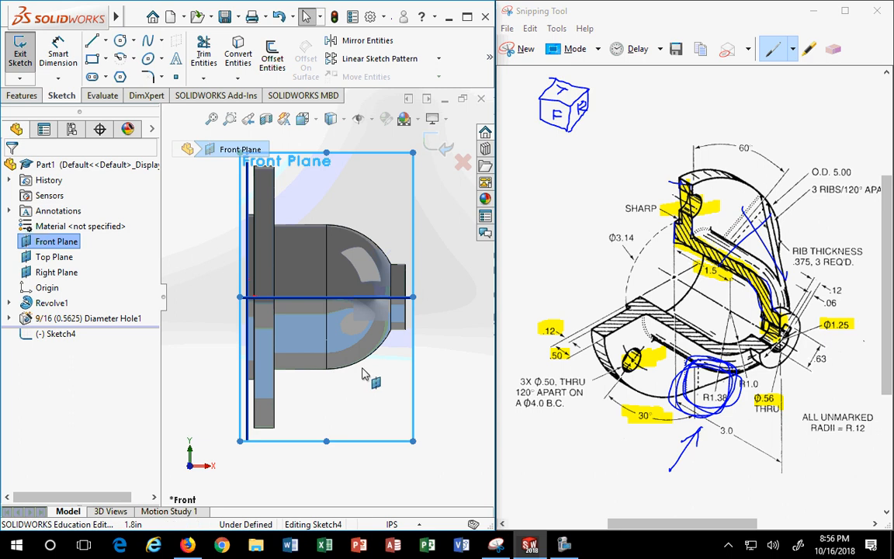
Create intersection curves in the sketch from the domed face, the cylindrical body face and the flange's outer rim face
{"action": "left_click", "coordinate": [236, 79]}
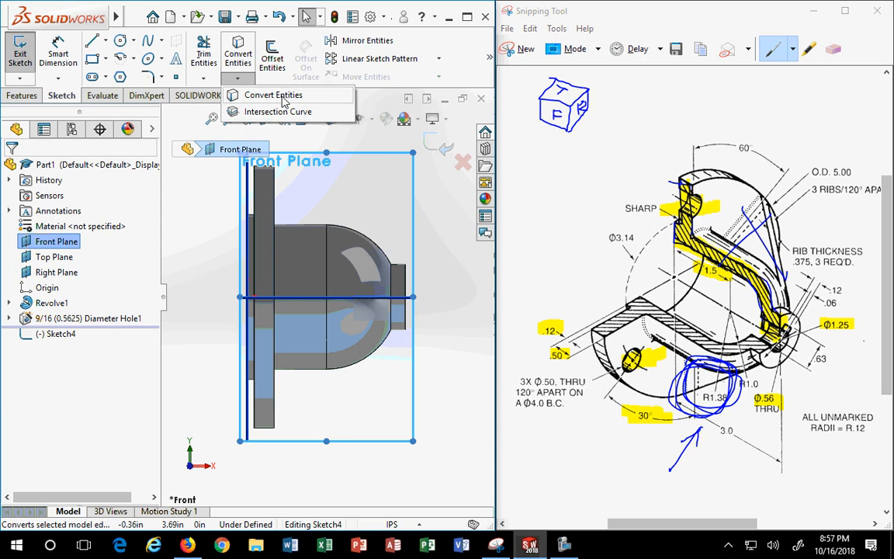
{"action": "left_click", "coordinate": [278, 111]}
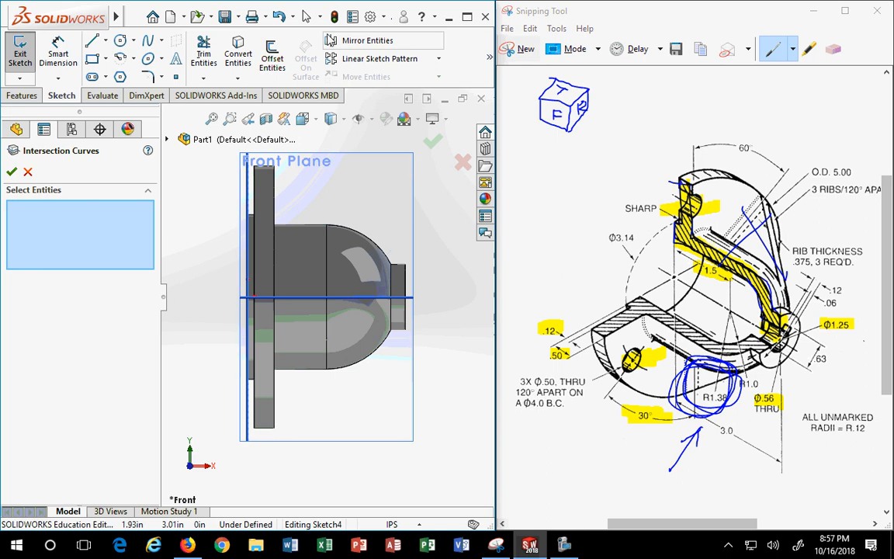
{"action": "left_click", "coordinate": [349, 262]}
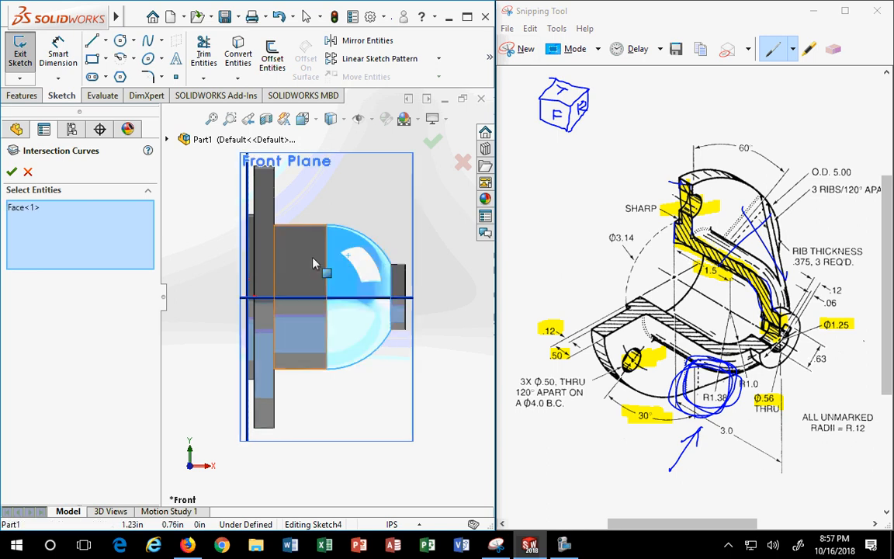
{"action": "left_click", "coordinate": [288, 249]}
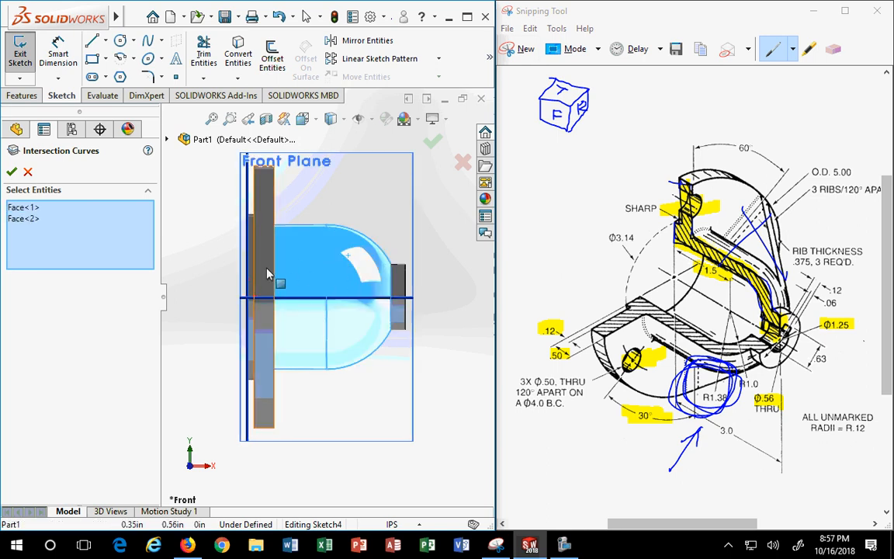
{"action": "left_click", "coordinate": [264, 260]}
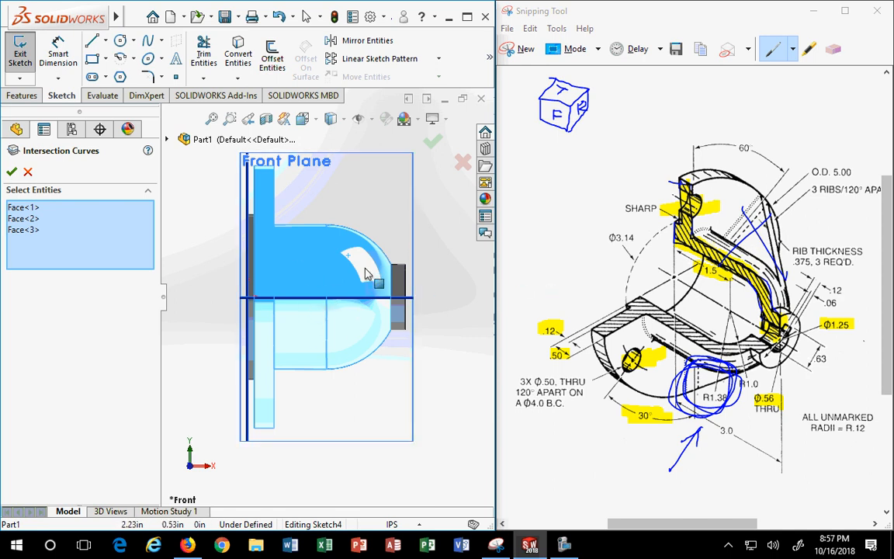
Create intersection curves from the three selected outer faces on the Front Plane, and section the part at the Front Plane
{"action": "left_click", "coordinate": [12, 171]}
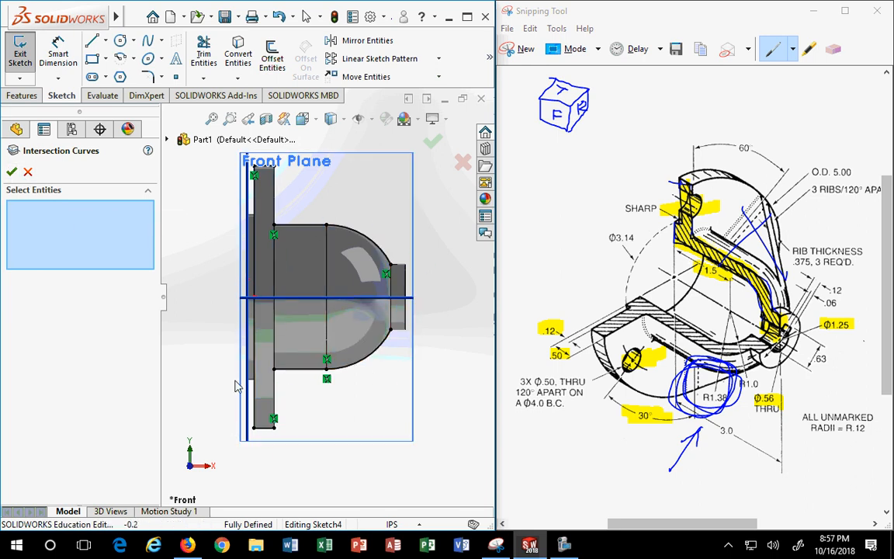
{"action": "left_click", "coordinate": [28, 171]}
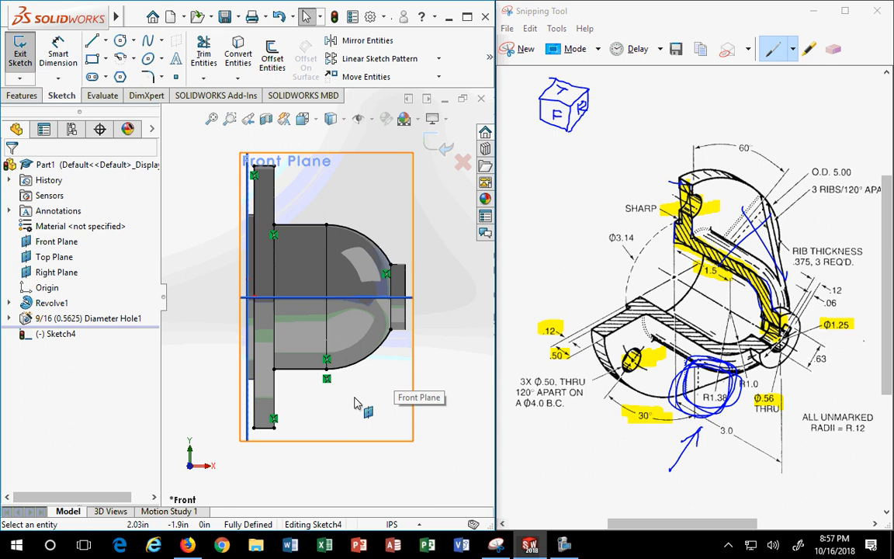
{"action": "left_click", "coordinate": [265, 119]}
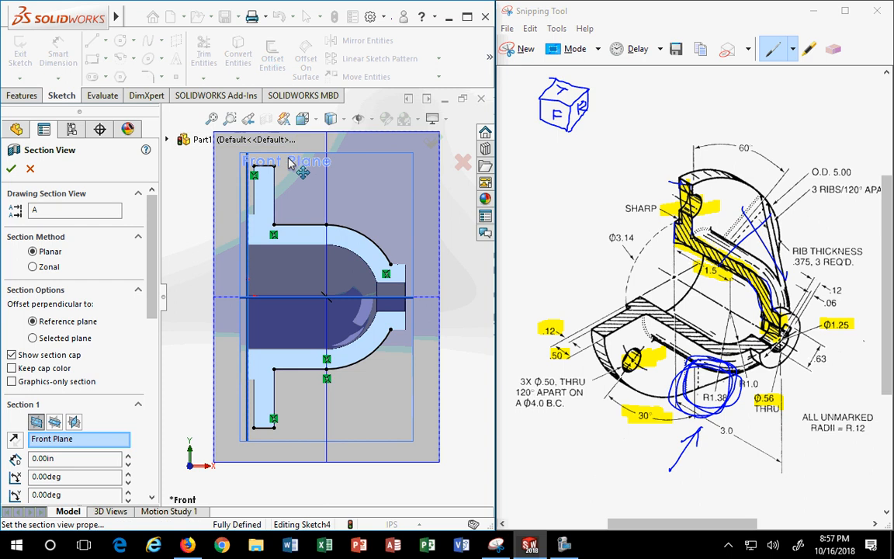
{"action": "left_click", "coordinate": [11, 170]}
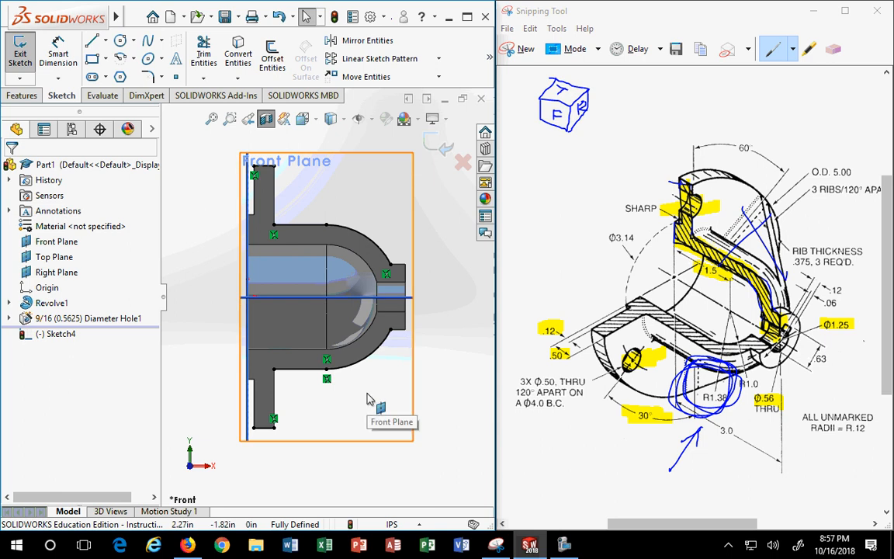
Create intersection curves in the sketch from the inner dome face and the inner cylindrical face
{"action": "scroll", "coordinate": [311, 407], "scroll_direction": "down", "scroll_amount": 3}
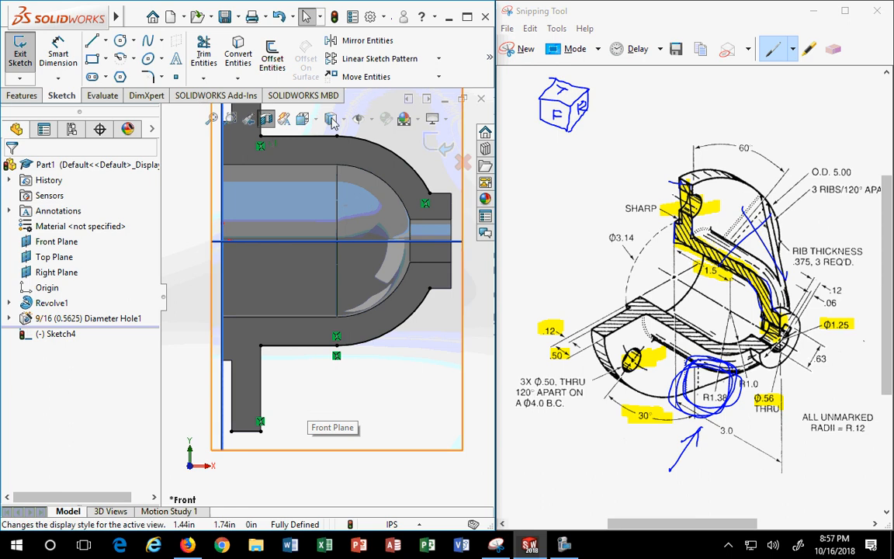
{"action": "left_click", "coordinate": [238, 77]}
{"action": "left_click", "coordinate": [256, 113]}
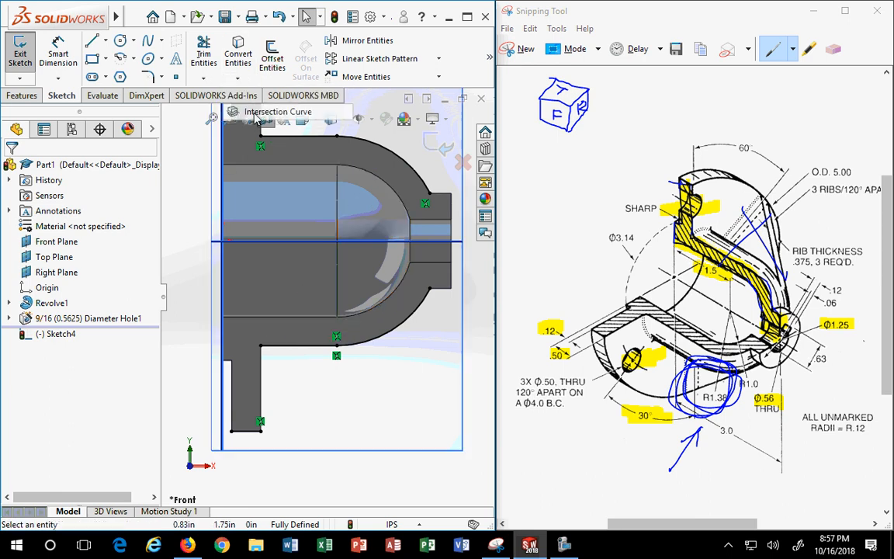
{"action": "left_click", "coordinate": [374, 309]}
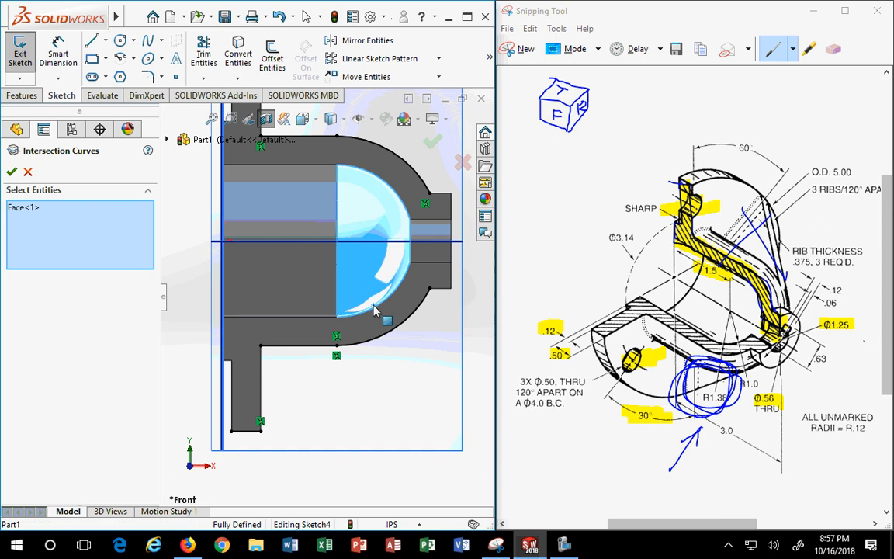
{"action": "left_click", "coordinate": [303, 311]}
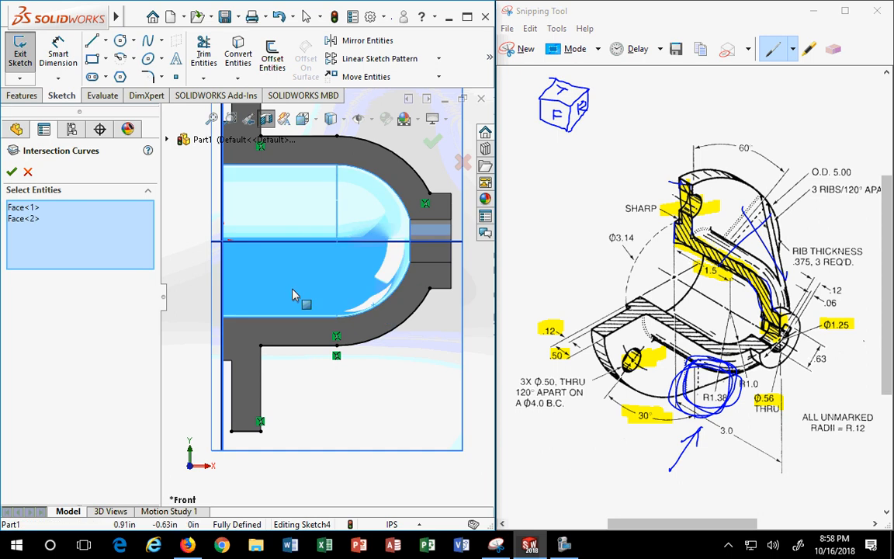
{"action": "left_click", "coordinate": [14, 172]}
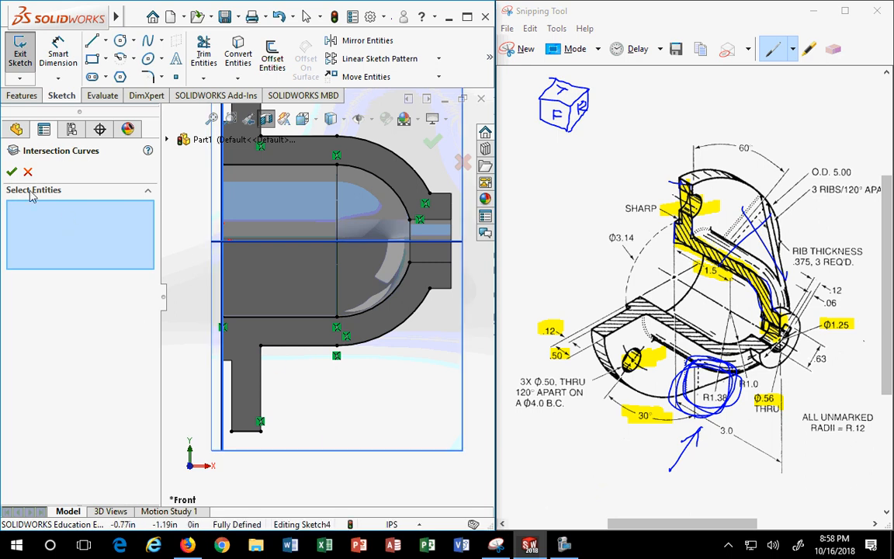
{"action": "left_click", "coordinate": [28, 171]}
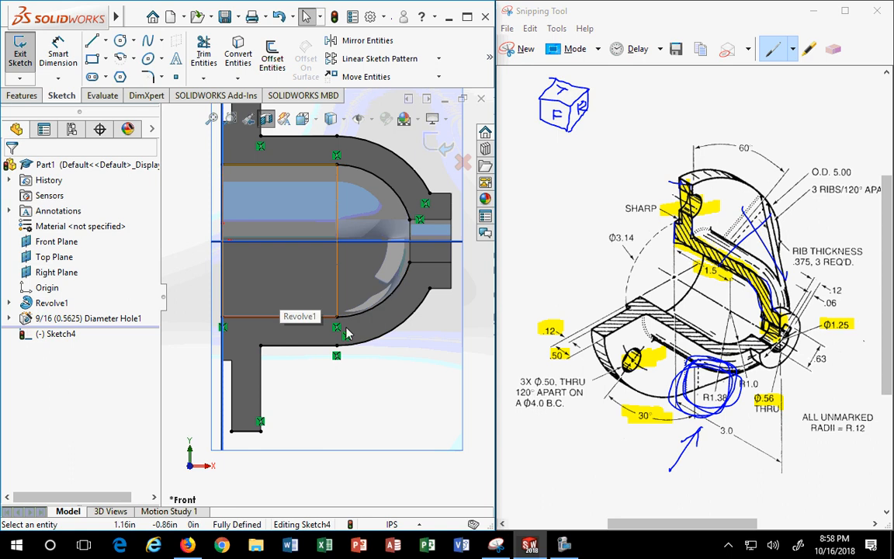
Select all the intersection curves in the sketch and convert them to construction geometry
{"action": "scroll", "coordinate": [397, 355], "scroll_direction": "up", "scroll_amount": 2}
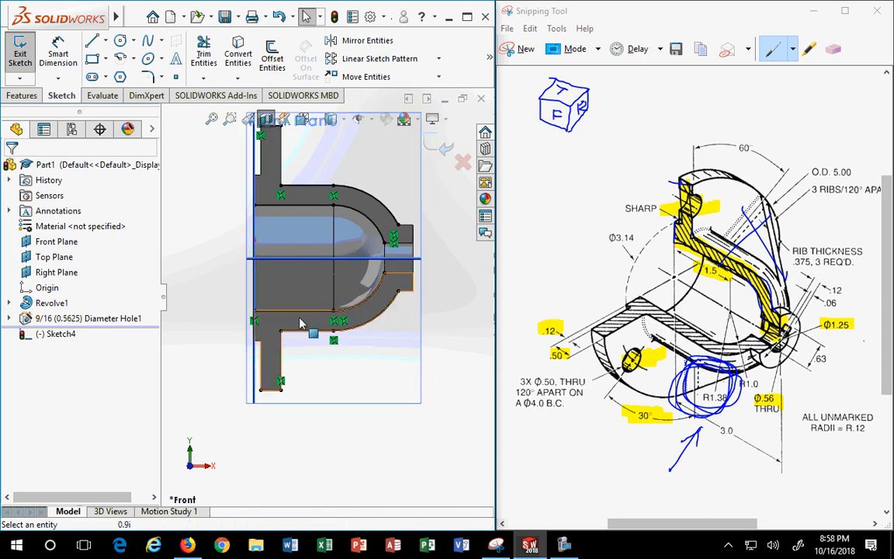
{"action": "left_click", "coordinate": [307, 161]}
{"action": "key", "text": "ctrl+8"}
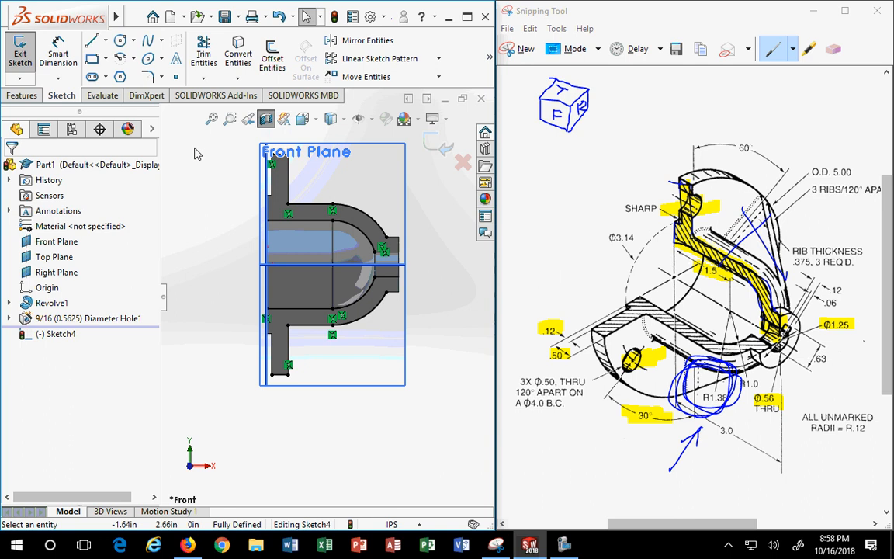
{"action": "mouse_move", "coordinate": [184, 120]}
{"action": "left_mouse_down"}
{"action": "mouse_move", "coordinate": [447, 406]}
{"action": "mouse_move", "coordinate": [454, 427]}
{"action": "left_mouse_up"}
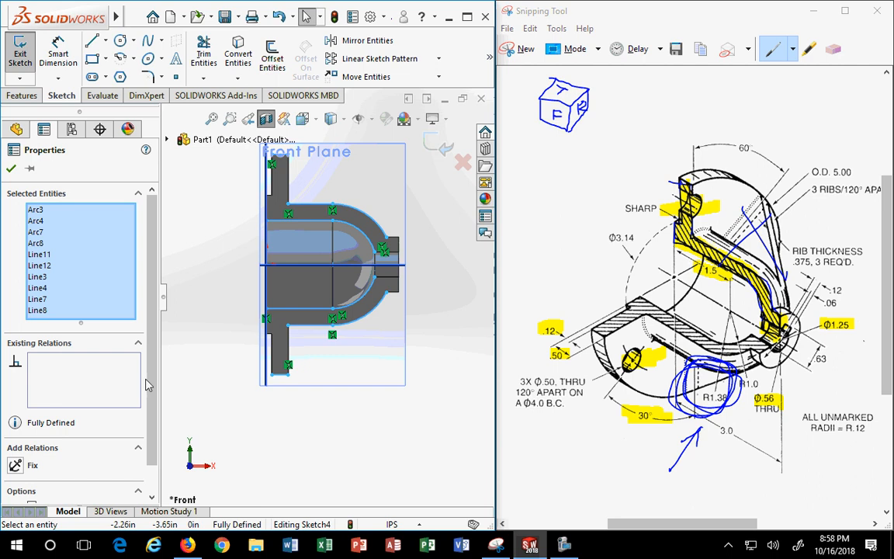
{"action": "scroll", "coordinate": [138, 388], "scroll_direction": "down", "scroll_amount": 1}
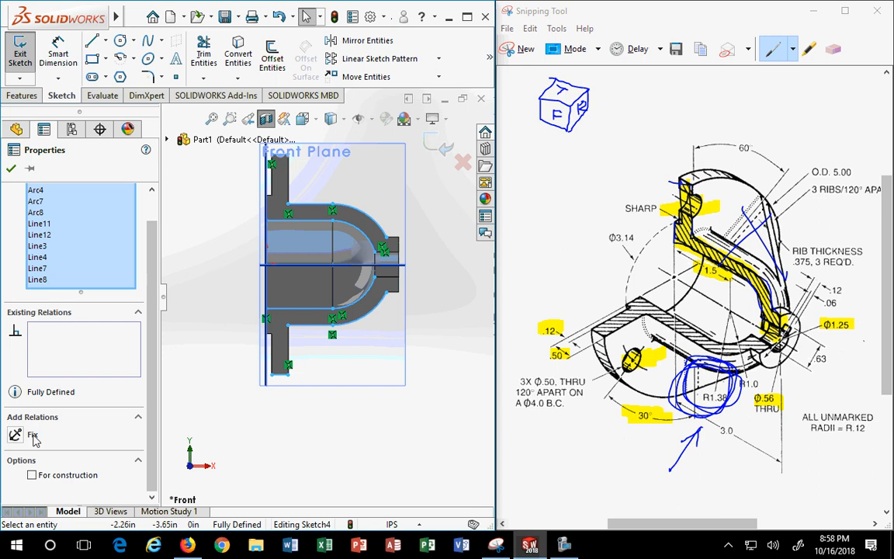
{"action": "left_click", "coordinate": [32, 476]}
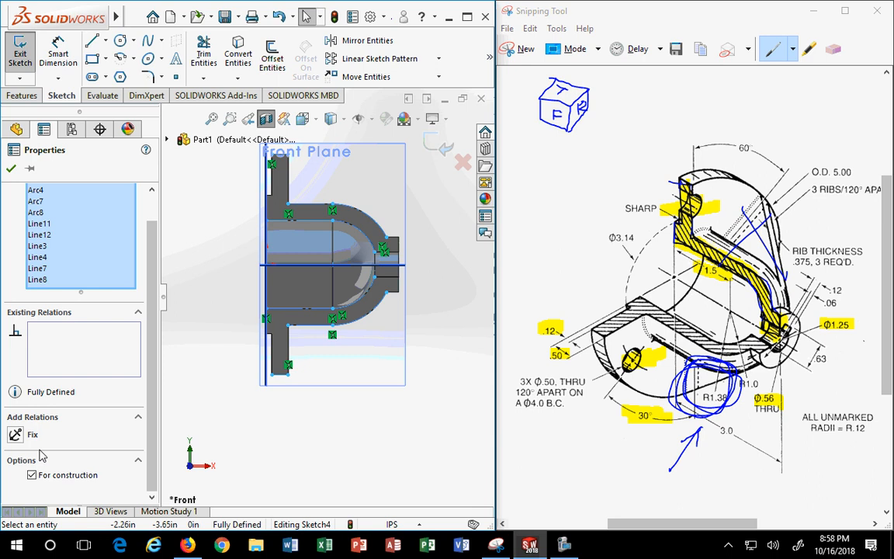
{"action": "left_click", "coordinate": [237, 78]}
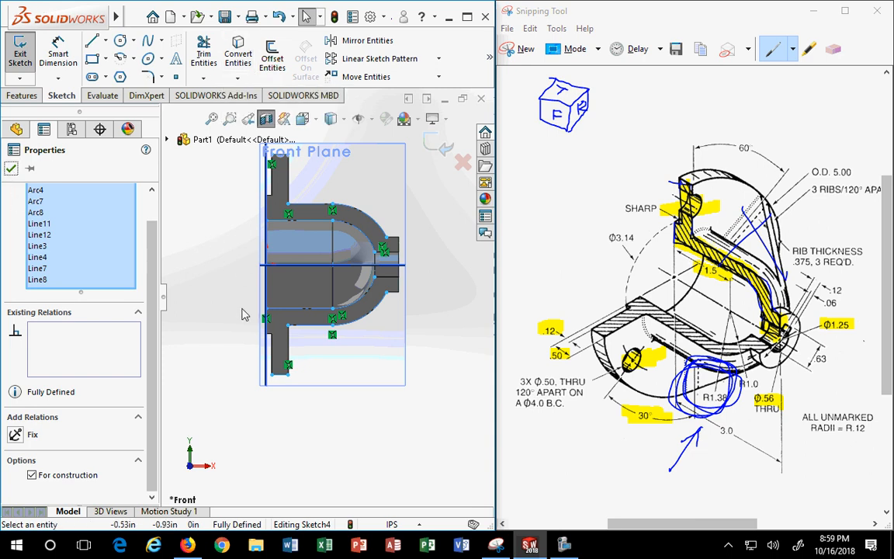
{"action": "left_click", "coordinate": [11, 168]}
Check the properties of the lower flange's edge lines and the adjoining outer barrel line in the sketch
{"action": "scroll", "coordinate": [326, 371], "scroll_direction": "up", "scroll_amount": 1}
{"action": "scroll", "coordinate": [307, 357], "scroll_direction": "down", "scroll_amount": 5}
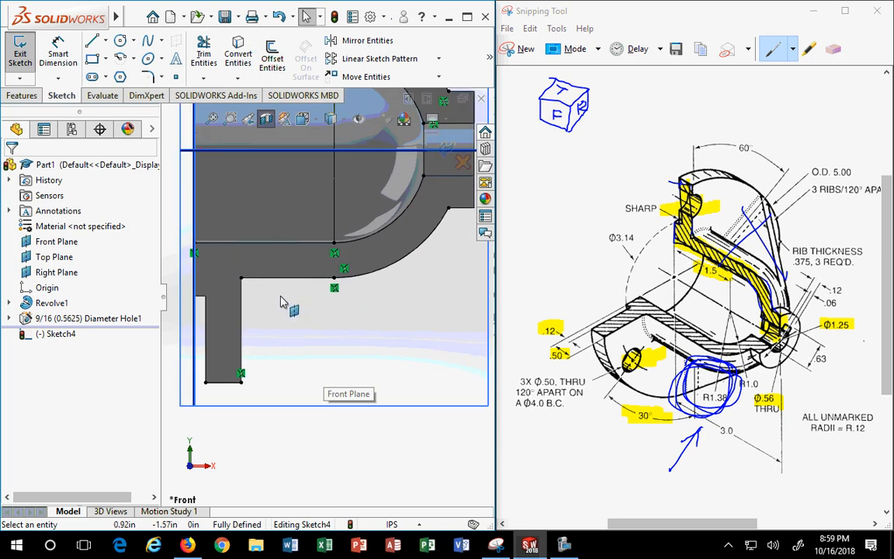
{"action": "left_click", "coordinate": [242, 311]}
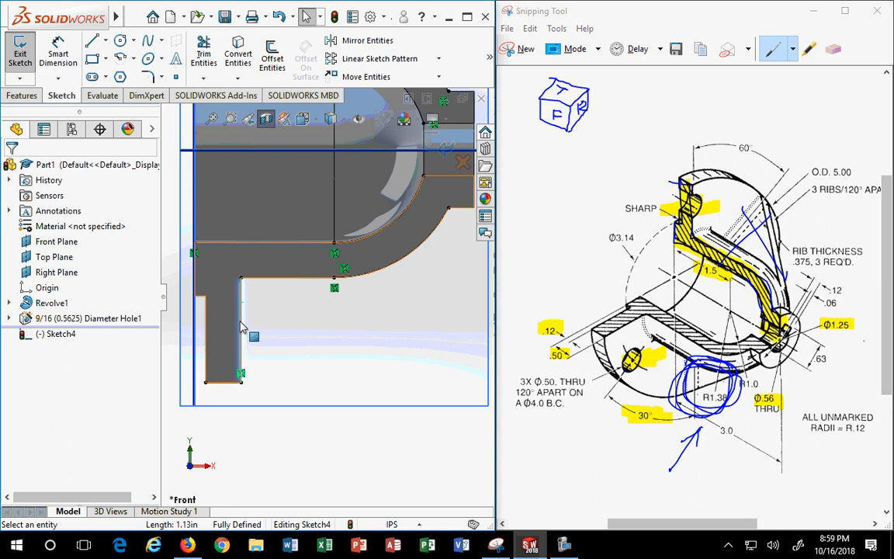
{"action": "left_click", "coordinate": [222, 381]}
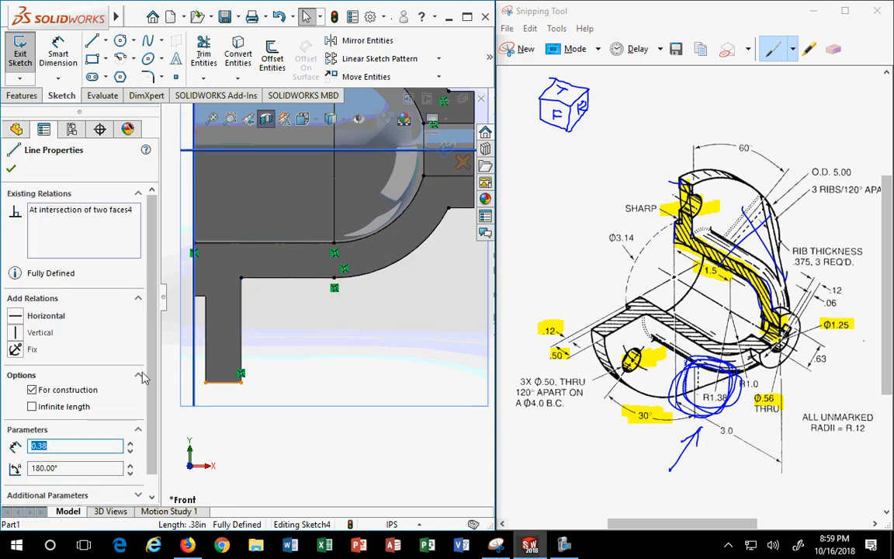
{"action": "left_click", "coordinate": [179, 417]}
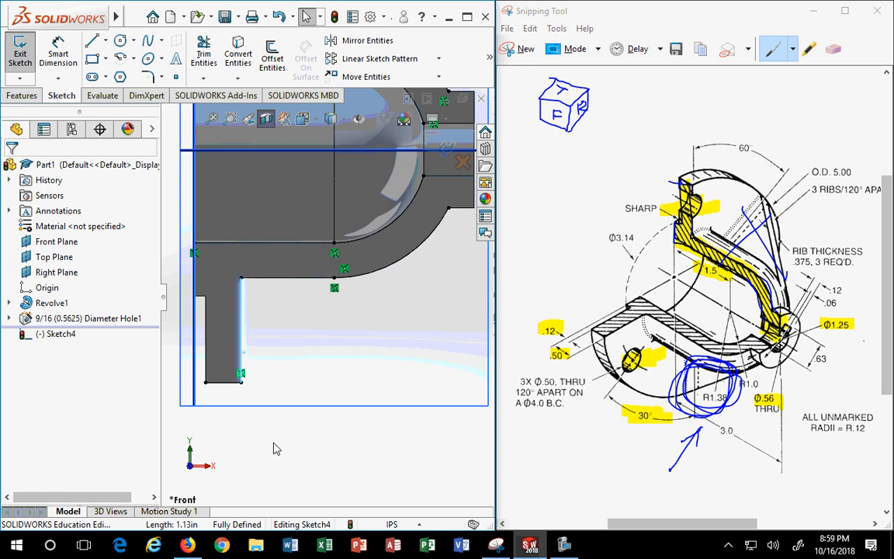
{"action": "left_click", "coordinate": [295, 278]}
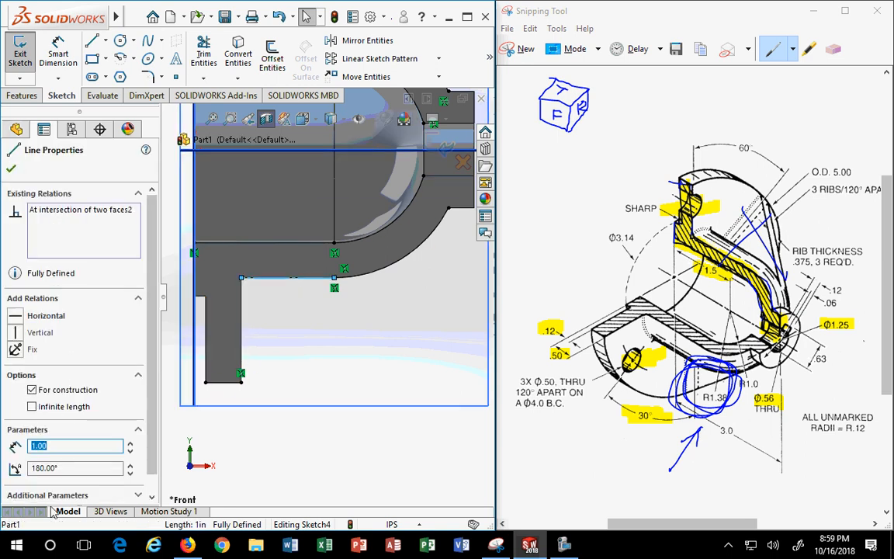
{"action": "left_click", "coordinate": [315, 454]}
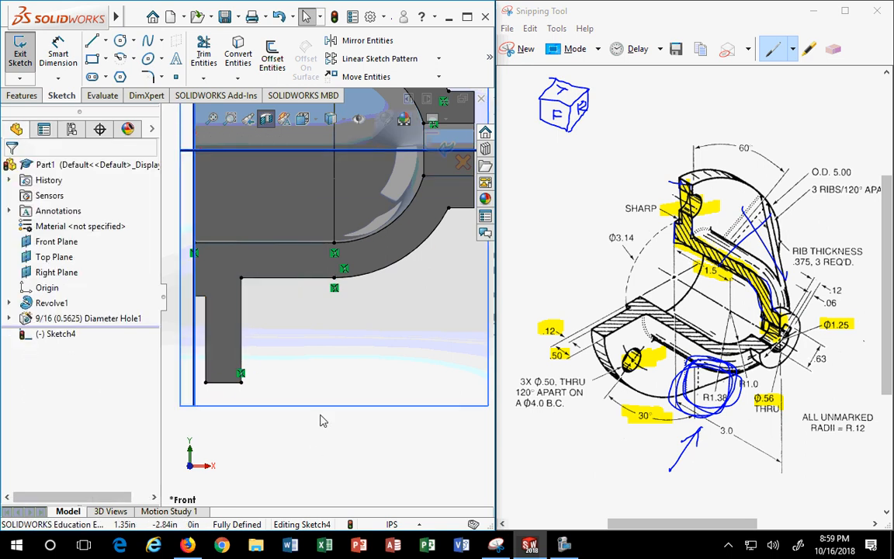
Sketch a vertical line from the lower flange's outer corner to the inner wall line, continuing with a horizontal line about 2.36 in long toward the hub
{"action": "left_click", "coordinate": [92, 40]}
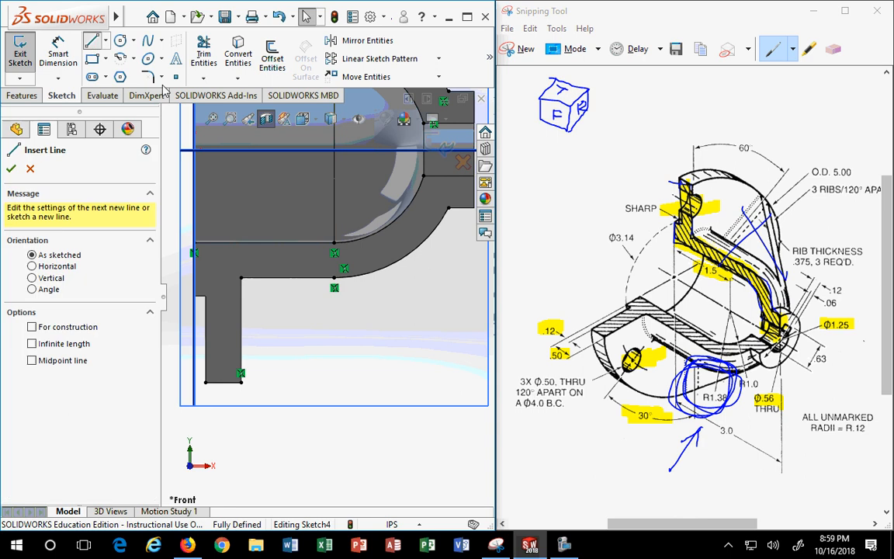
{"action": "left_click", "coordinate": [241, 375]}
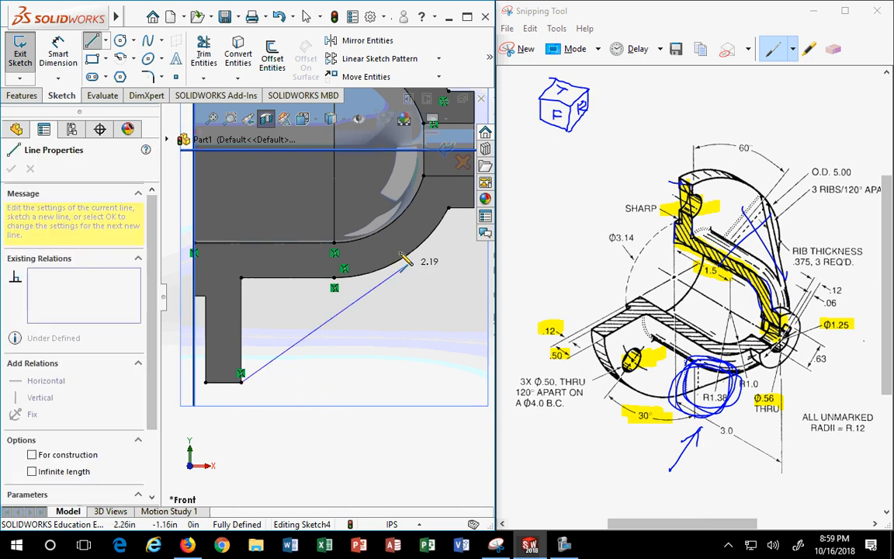
{"action": "left_click", "coordinate": [242, 242]}
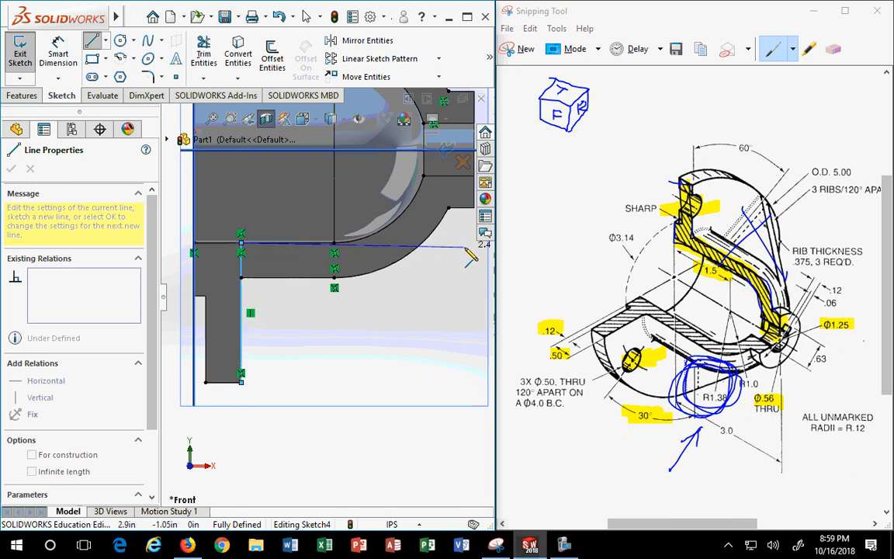
{"action": "scroll", "coordinate": [447, 259], "scroll_direction": "up", "scroll_amount": 2}
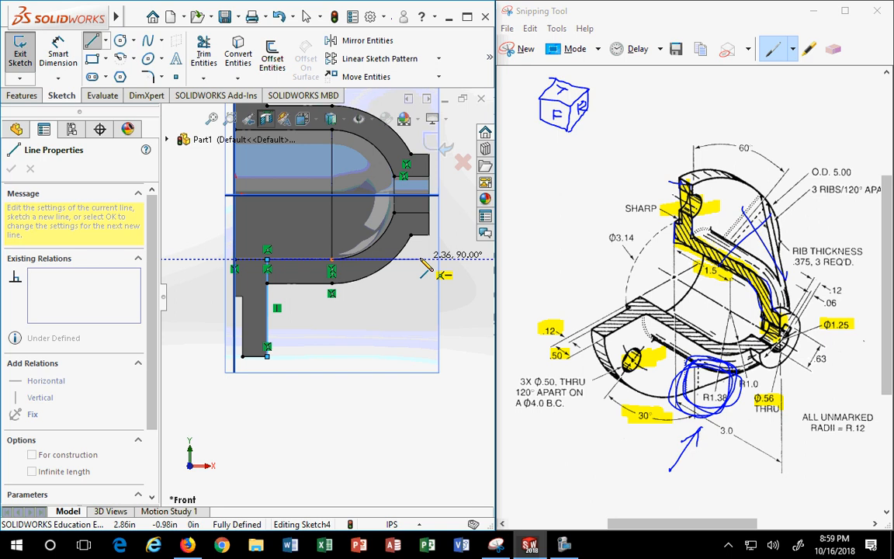
{"action": "left_click", "coordinate": [420, 259]}
{"action": "key", "text": "Escape"}
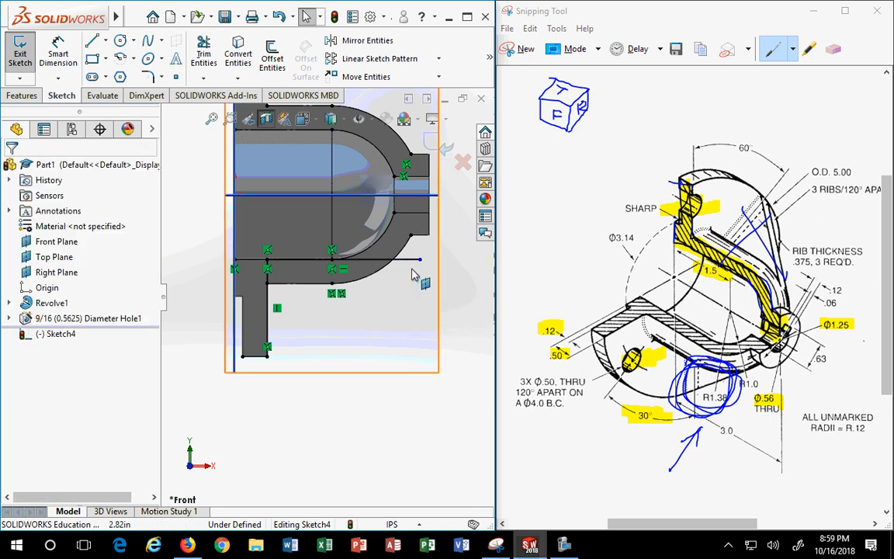
Sketch a sloping line from the lower flange's outer corner to a free point beyond the hub end
{"action": "left_click", "coordinate": [92, 42]}
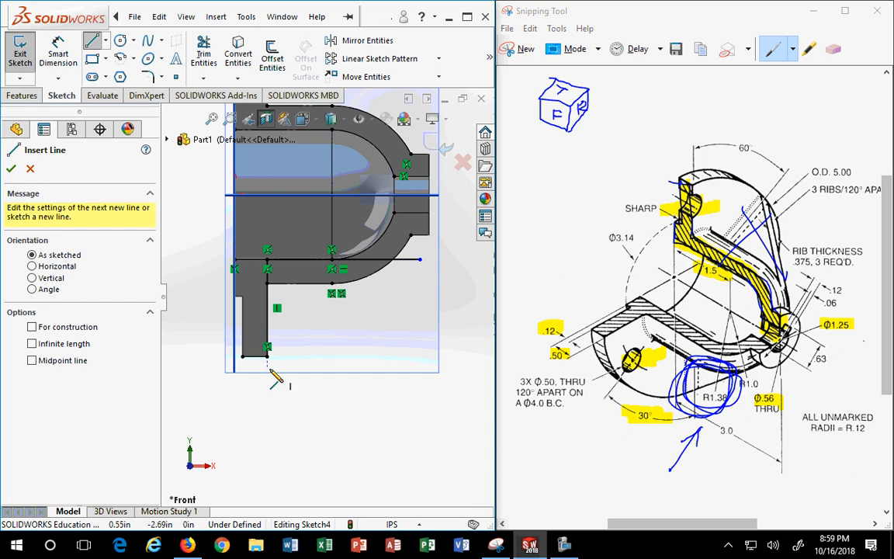
{"action": "left_click", "coordinate": [267, 355]}
{"action": "scroll", "coordinate": [435, 376], "scroll_direction": "up", "scroll_amount": 3}
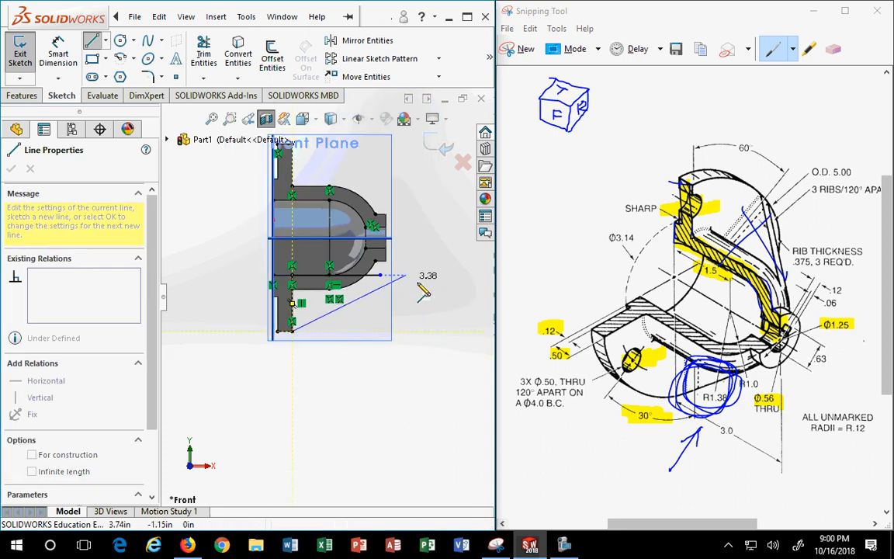
{"action": "scroll", "coordinate": [410, 287], "scroll_direction": "down", "scroll_amount": 3}
{"action": "scroll", "coordinate": [382, 308], "scroll_direction": "down", "scroll_amount": 2}
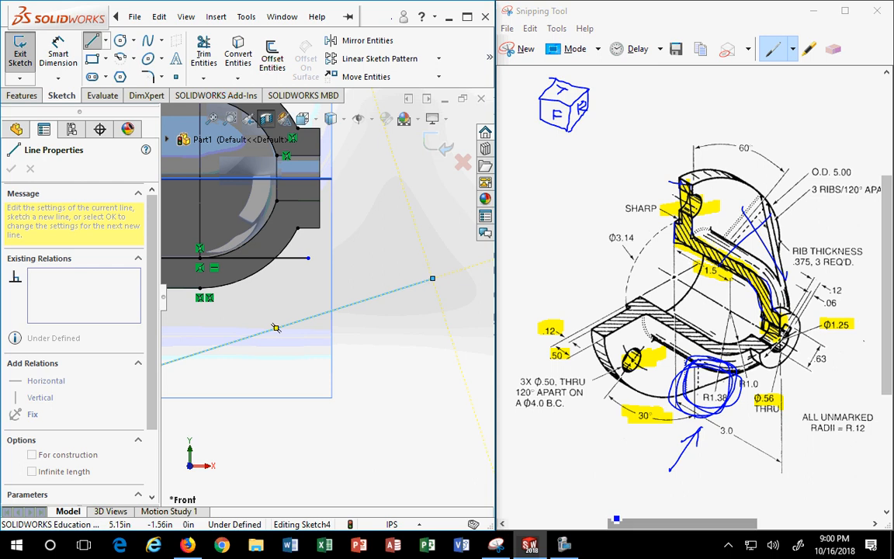
{"action": "left_click", "coordinate": [432, 280]}
{"action": "key", "text": "Escape"}
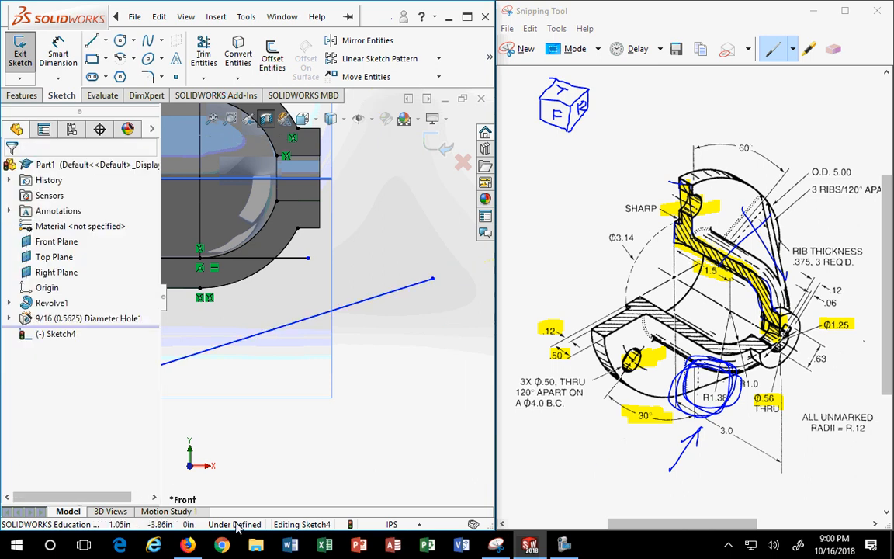
Switch to theotherdrawings.pdf in Firefox and examine the drawing on page 9 with the three cylindrical bosses
{"action": "left_click", "coordinate": [189, 546]}
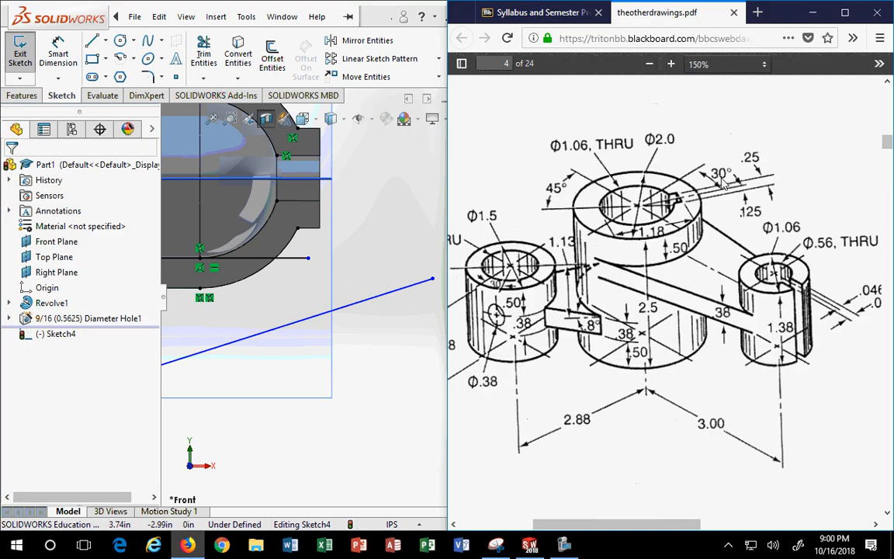
{"action": "scroll", "coordinate": [668, 198], "scroll_direction": "down", "scroll_amount": 15}
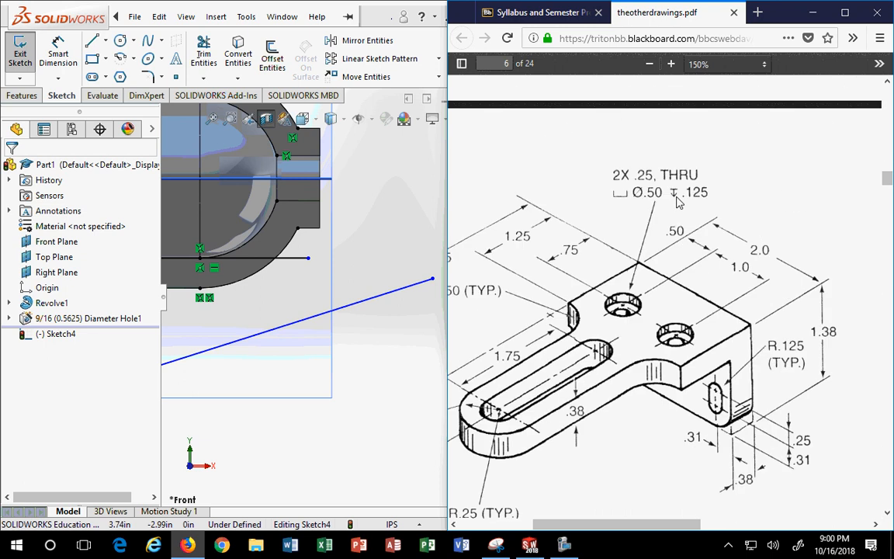
{"action": "scroll", "coordinate": [680, 203], "scroll_direction": "down", "scroll_amount": 20}
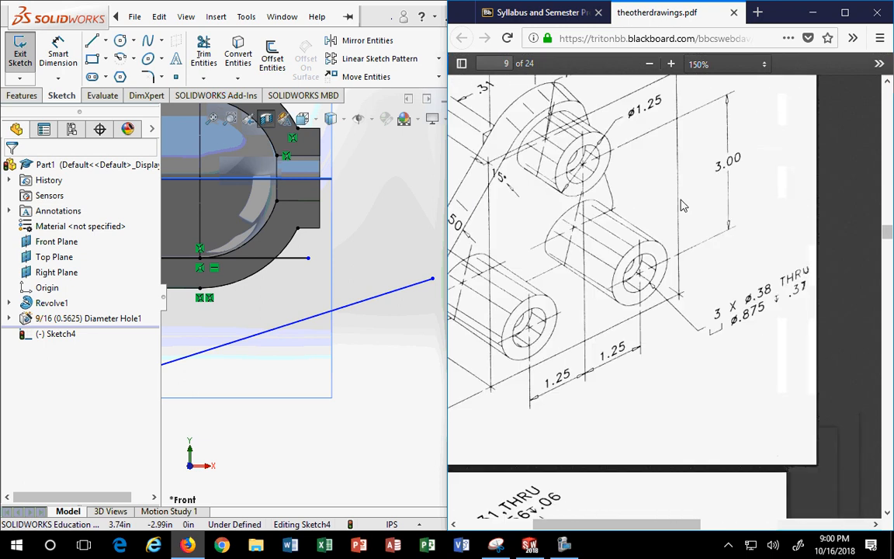
{"action": "scroll", "coordinate": [680, 204], "scroll_direction": "up", "scroll_amount": 2}
{"action": "scroll", "coordinate": [681, 204], "scroll_direction": "down", "scroll_amount": 1}
{"action": "left_click_drag", "start_coordinate": [685, 525], "coordinate": [626, 524]}
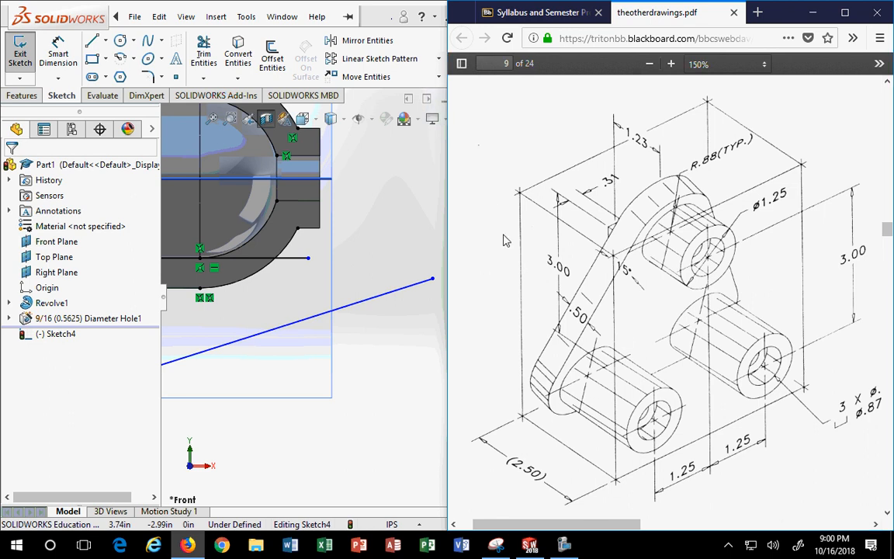
Return to the SolidWorks sketch and make the sloping line tangent to the dome's outer arc
{"action": "left_click", "coordinate": [811, 12]}
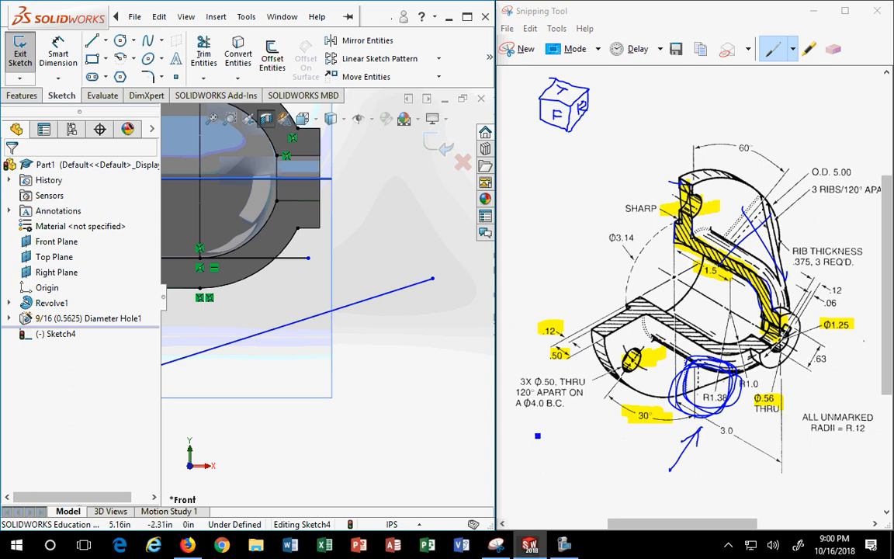
{"action": "left_click", "coordinate": [310, 322]}
{"action": "left_click", "coordinate": [262, 272], "text": "ctrl"}
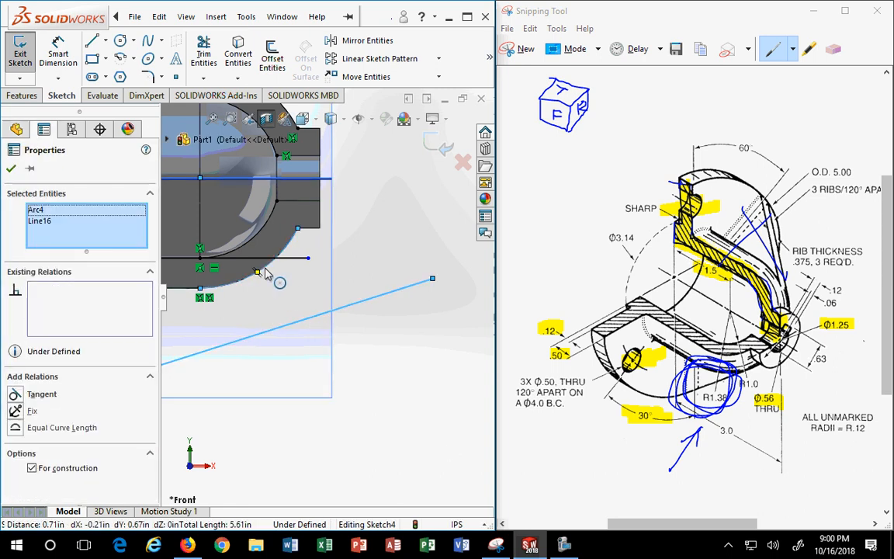
{"action": "left_click", "coordinate": [14, 395]}
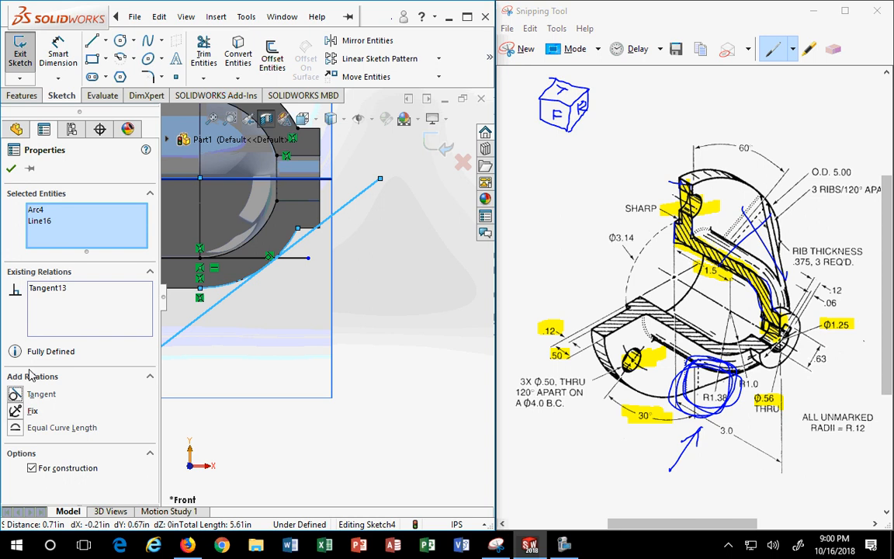
{"action": "scroll", "coordinate": [250, 260], "scroll_direction": "down", "scroll_amount": 4}
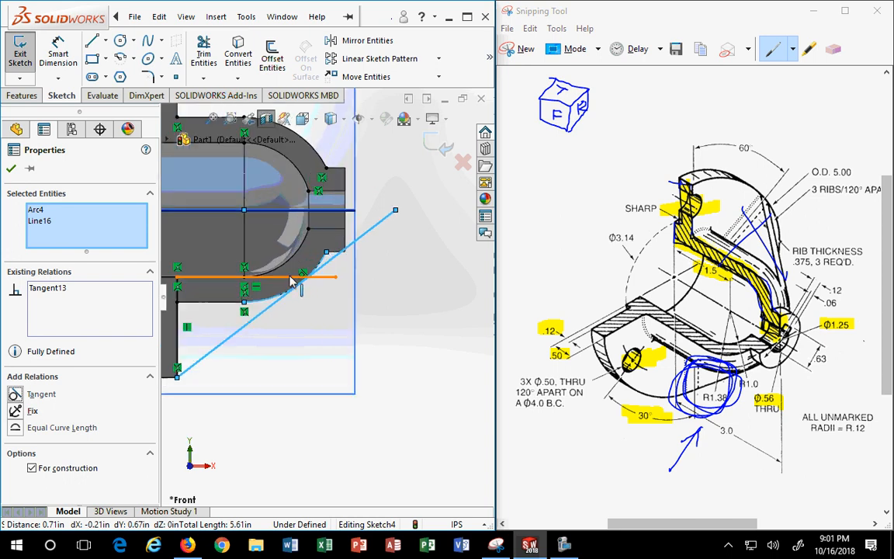
{"action": "scroll", "coordinate": [254, 246], "scroll_direction": "down", "scroll_amount": 5}
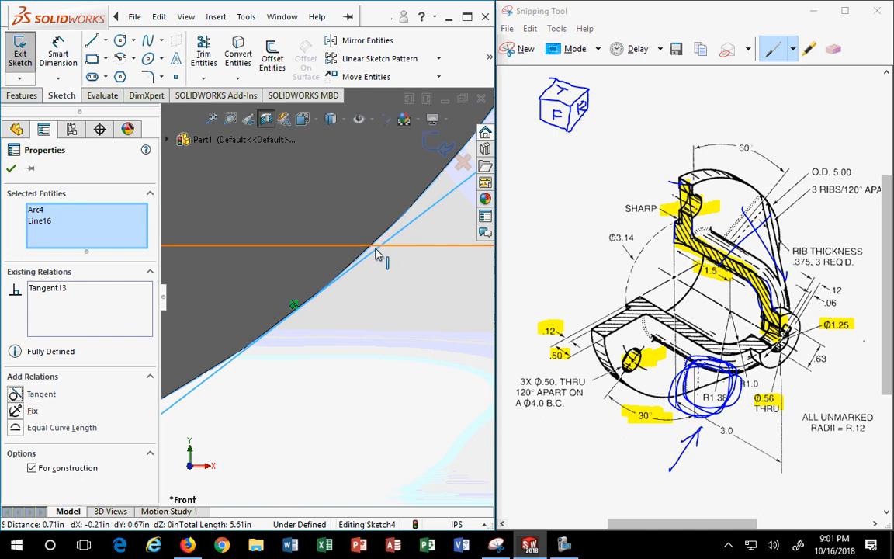
{"action": "left_click", "coordinate": [11, 172]}
{"action": "scroll", "coordinate": [357, 307], "scroll_direction": "up", "scroll_amount": 5}
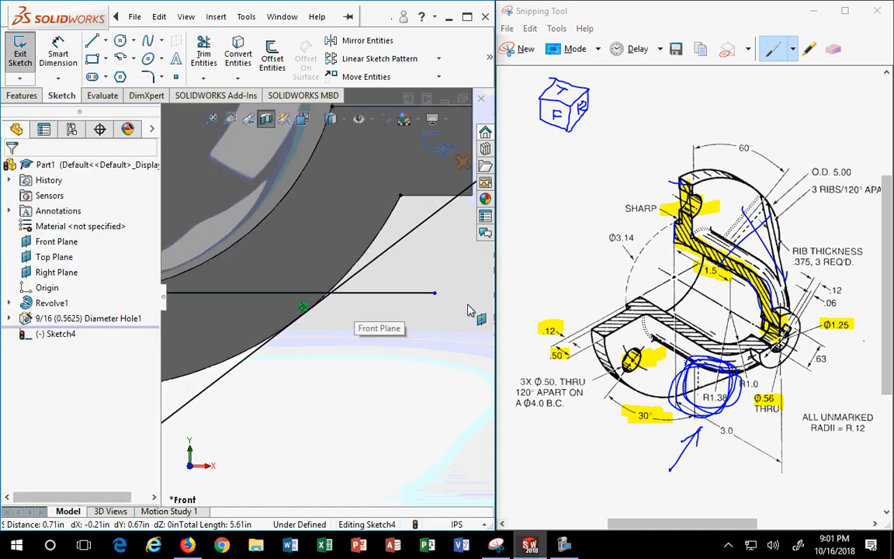
Pull the horizontal line's free end back inside the dome wall and trim the sloping line beyond its tangent point
{"action": "left_click_drag", "start_coordinate": [434, 293], "coordinate": [320, 295]}
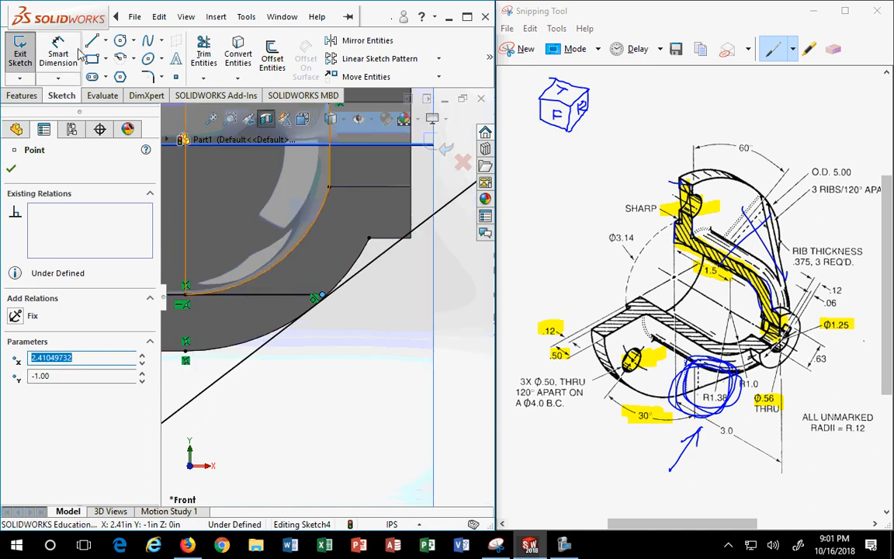
{"action": "left_click", "coordinate": [201, 56]}
{"action": "left_click", "coordinate": [448, 203]}
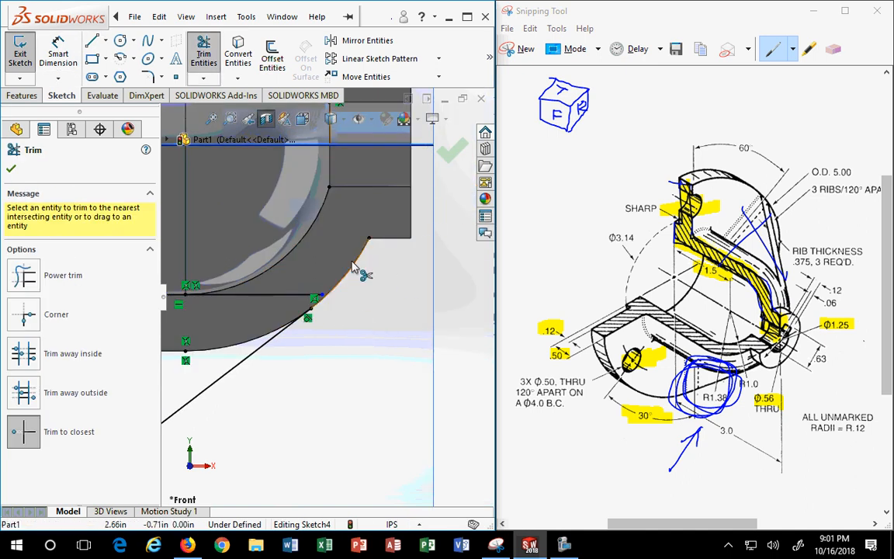
{"action": "left_click", "coordinate": [353, 268]}
{"action": "scroll", "coordinate": [342, 303], "scroll_direction": "down", "scroll_amount": 5}
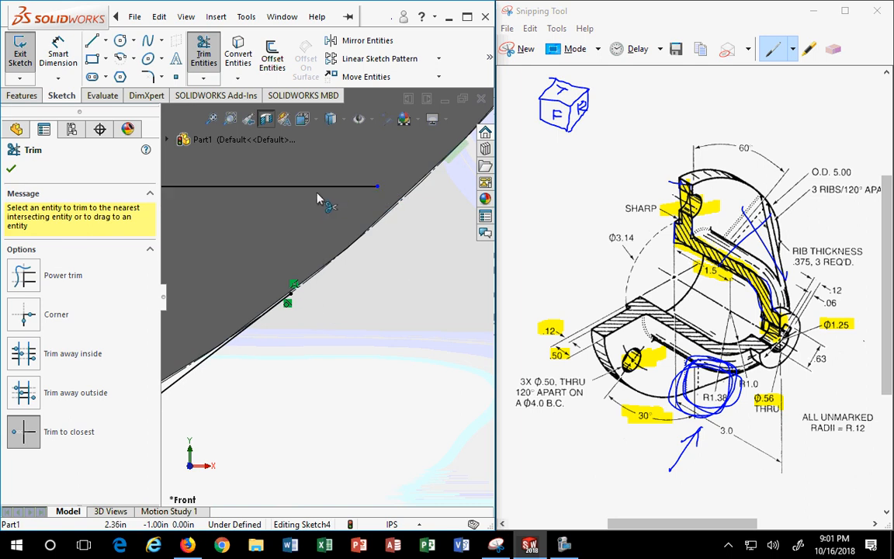
{"action": "key", "text": "Escape"}
{"action": "mouse_move", "coordinate": [377, 186]}
{"action": "left_mouse_down"}
{"action": "mouse_move", "coordinate": [291, 187]}
{"action": "mouse_move", "coordinate": [363, 186]}
{"action": "left_mouse_up"}
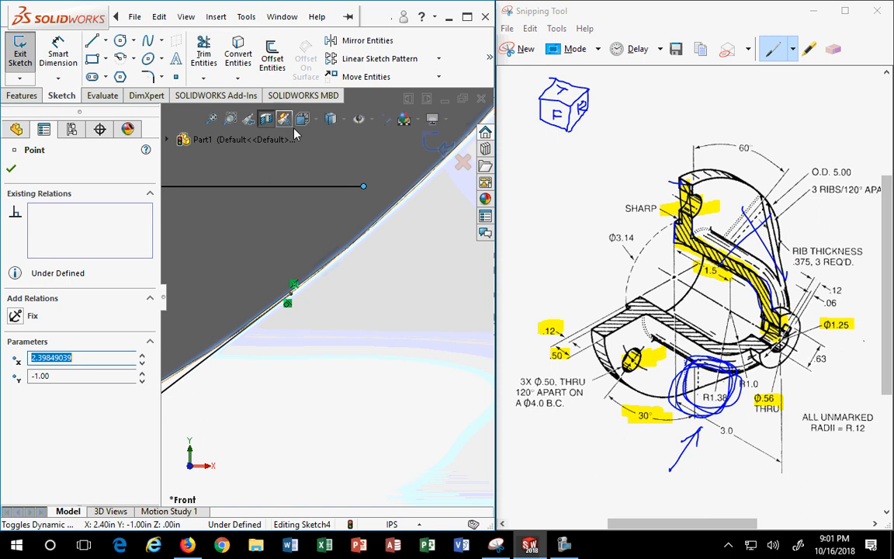
Sketch a vertical line from the tangent point up past the horizontal line near its free end
{"action": "left_click", "coordinate": [92, 41]}
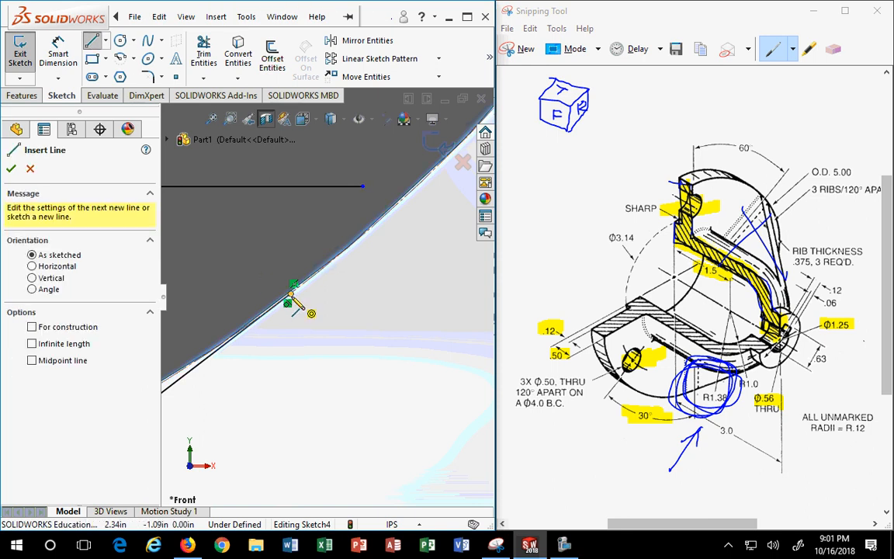
{"action": "left_click", "coordinate": [293, 284]}
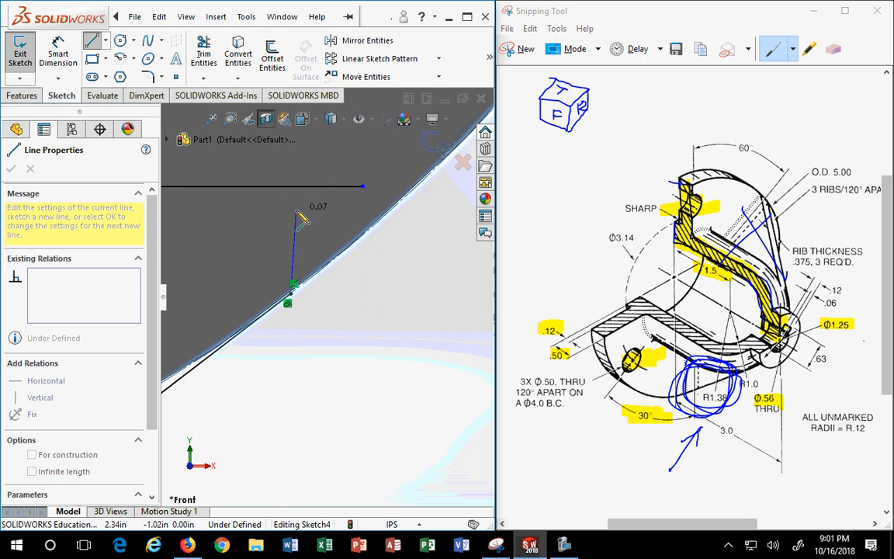
{"action": "scroll", "coordinate": [308, 200], "scroll_direction": "up", "scroll_amount": 3}
{"action": "left_click", "coordinate": [305, 197]}
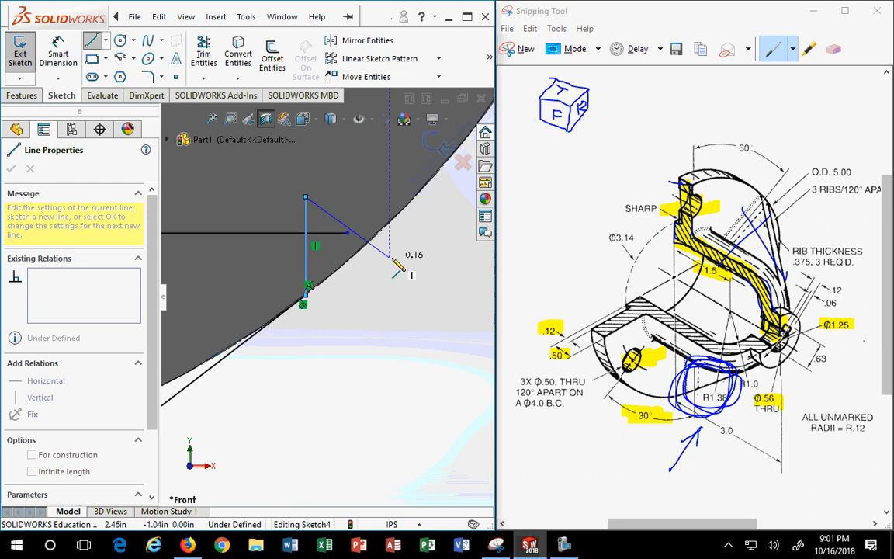
{"action": "key", "text": "Escape"}
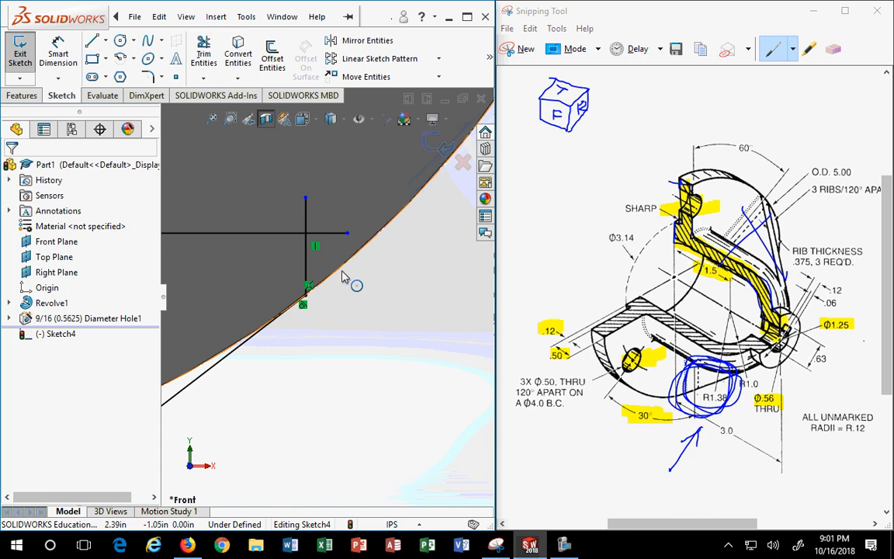
Trim the overhanging ends of the vertical and horizontal lines where they cross to close the rib profile
{"action": "left_click", "coordinate": [203, 53]}
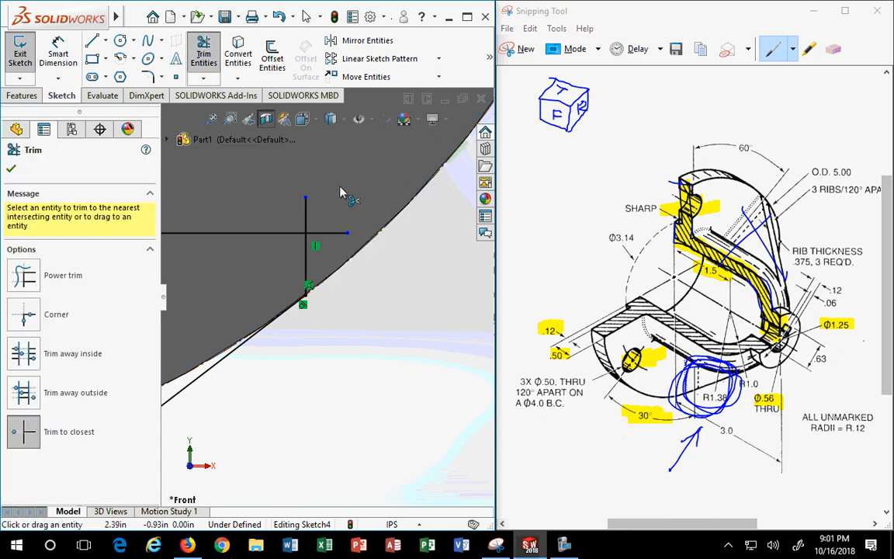
{"action": "left_click", "coordinate": [306, 213]}
{"action": "left_click", "coordinate": [326, 233]}
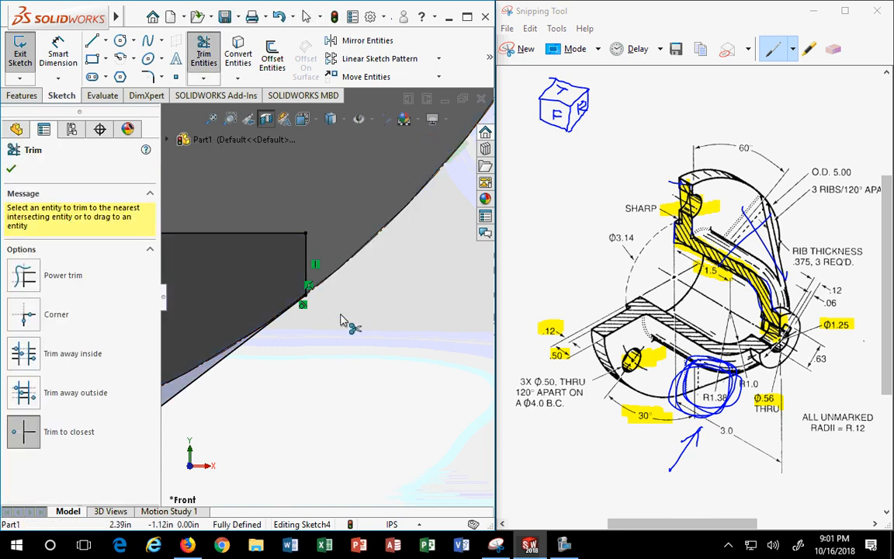
{"action": "scroll", "coordinate": [344, 322], "scroll_direction": "up", "scroll_amount": 2}
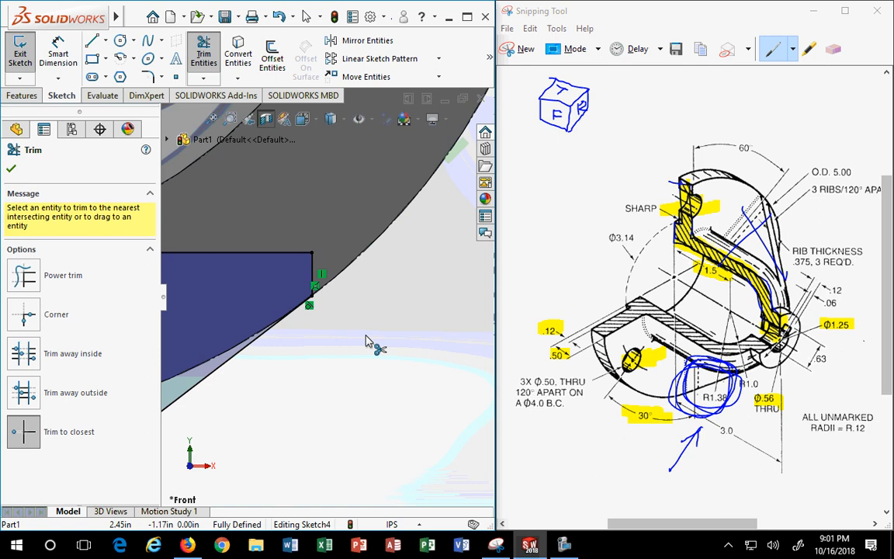
{"action": "scroll", "coordinate": [299, 349], "scroll_direction": "up", "scroll_amount": 5}
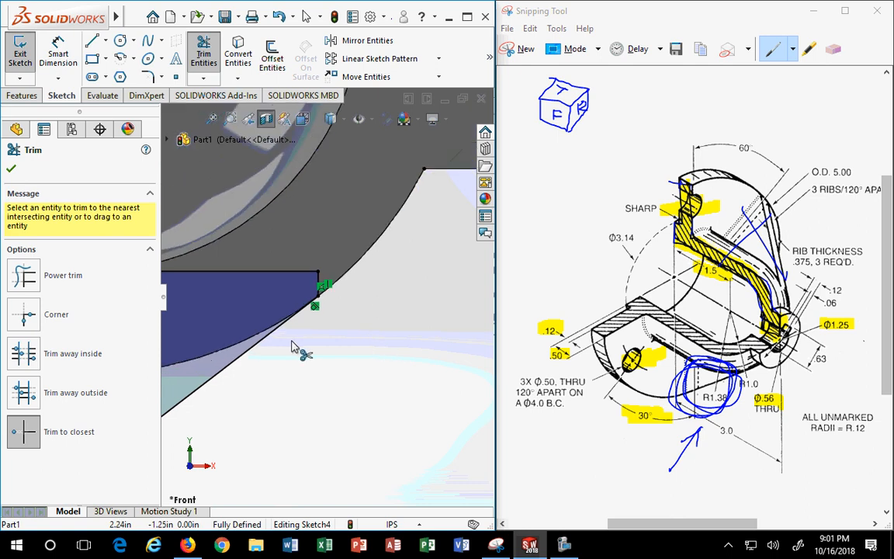
{"action": "scroll", "coordinate": [326, 299], "scroll_direction": "down", "scroll_amount": 3}
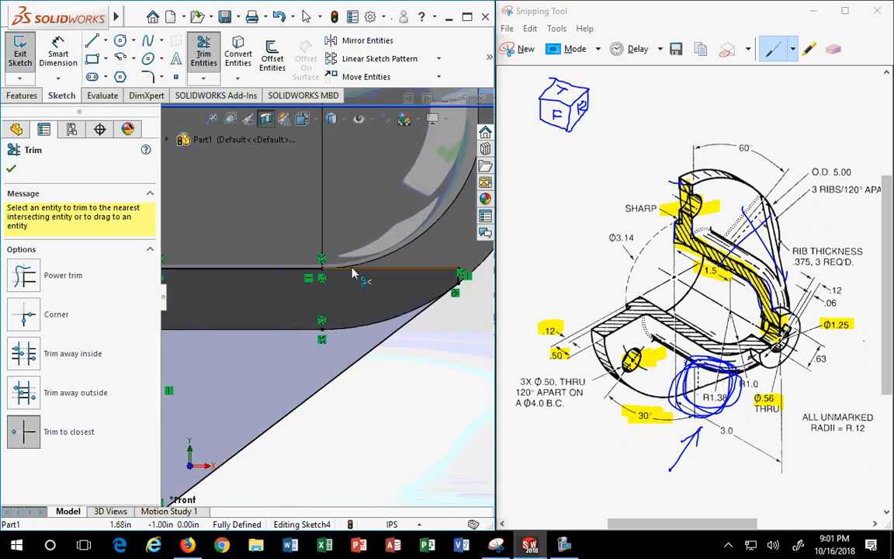
{"action": "scroll", "coordinate": [285, 273], "scroll_direction": "up", "scroll_amount": 4}
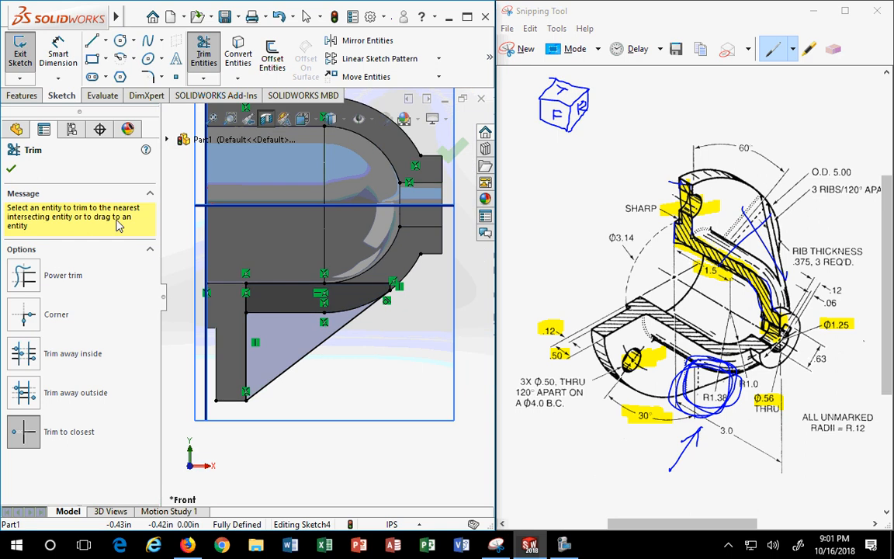
{"action": "left_click", "coordinate": [10, 172]}
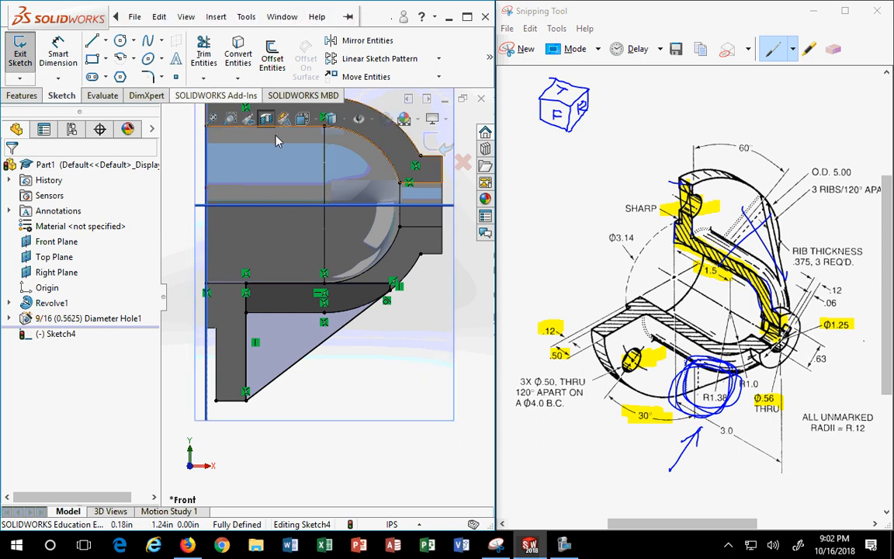
Start a boss extrusion of the rib profile, circle the rib thickness note on the reference drawing, and set the depth to 0.375 in
{"action": "left_click", "coordinate": [21, 94]}
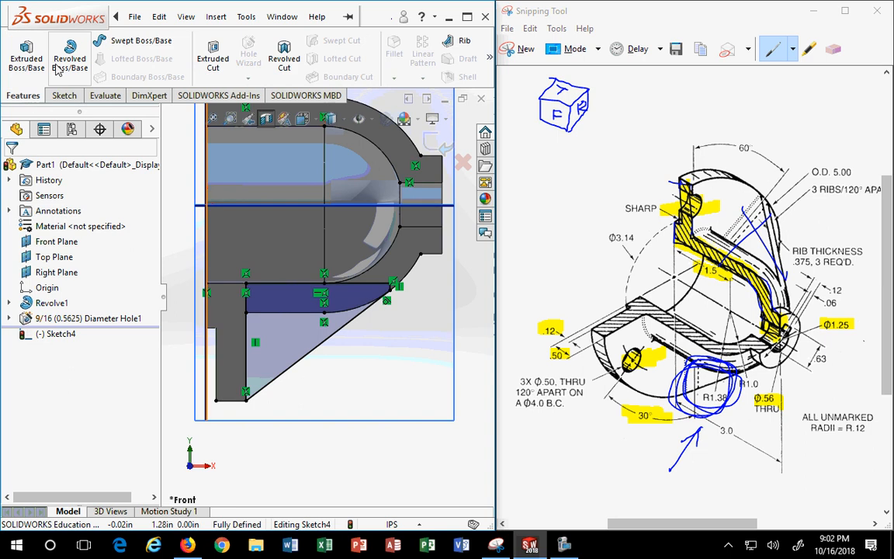
{"action": "left_click", "coordinate": [28, 53]}
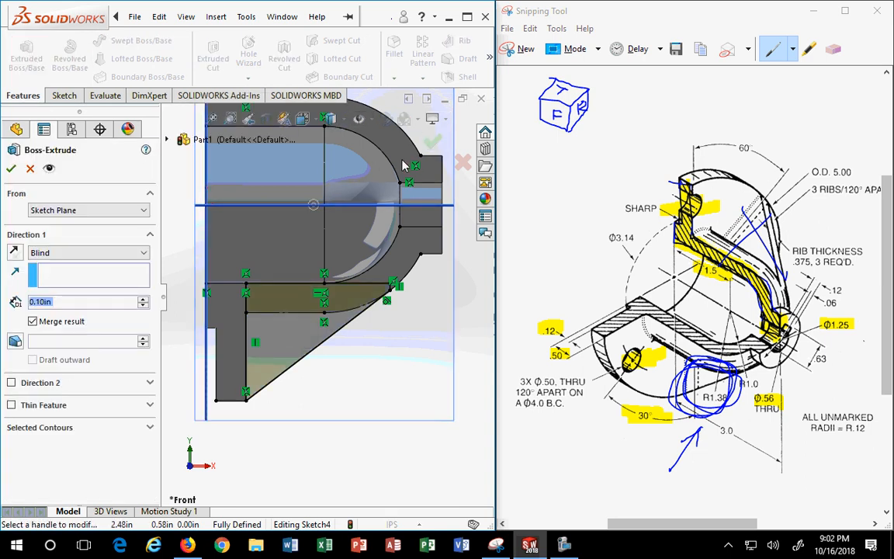
{"action": "scroll", "coordinate": [404, 162], "scroll_direction": "up", "scroll_amount": 2}
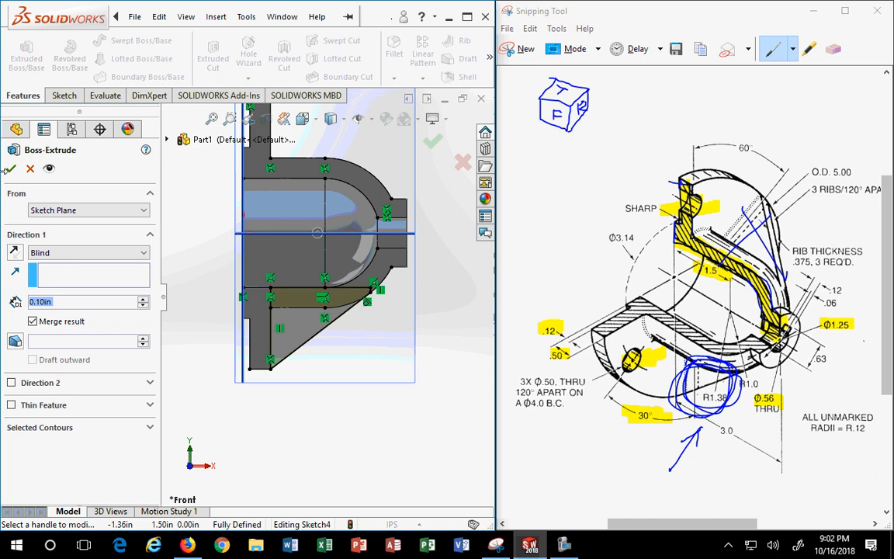
{"action": "left_click", "coordinate": [302, 118]}
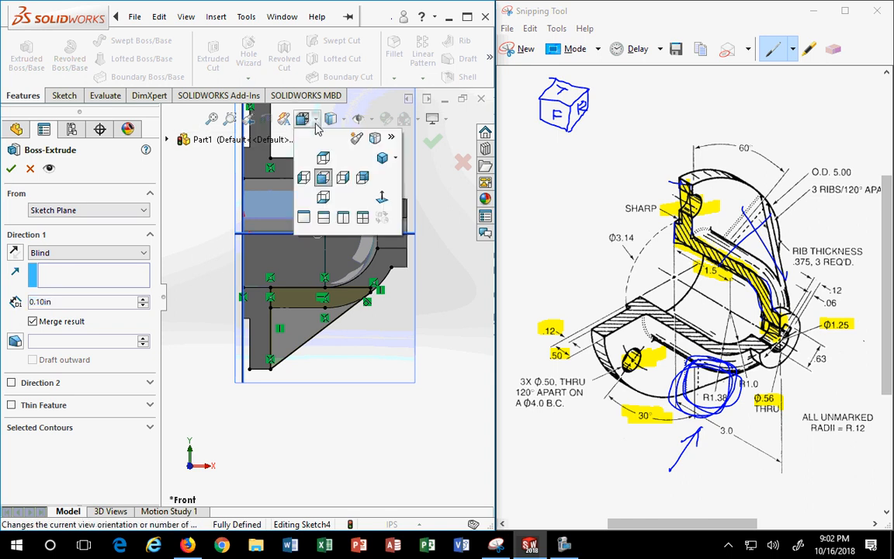
{"action": "left_click", "coordinate": [382, 159]}
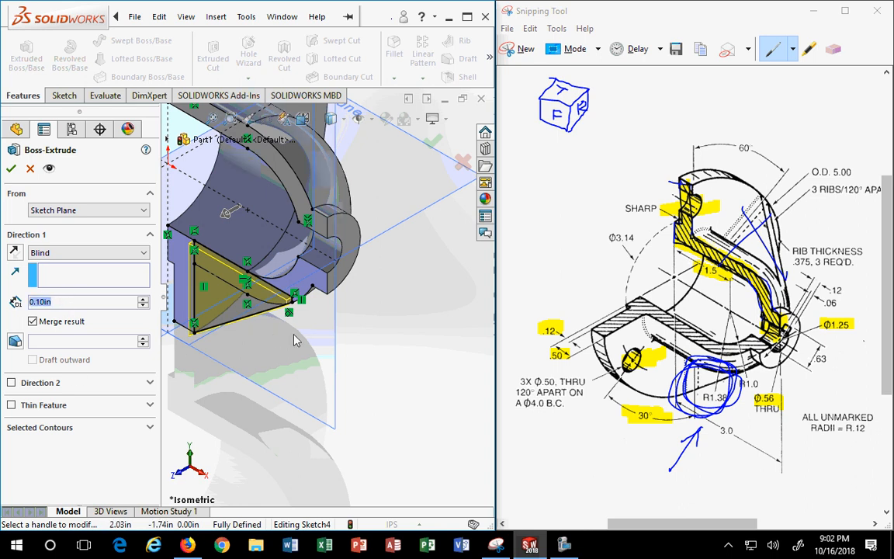
{"action": "mouse_move", "coordinate": [799, 241]}
{"action": "left_mouse_down"}
{"action": "mouse_move", "coordinate": [790, 258]}
{"action": "mouse_move", "coordinate": [804, 269]}
{"action": "mouse_move", "coordinate": [859, 271]}
{"action": "mouse_move", "coordinate": [790, 250]}
{"action": "left_mouse_up"}
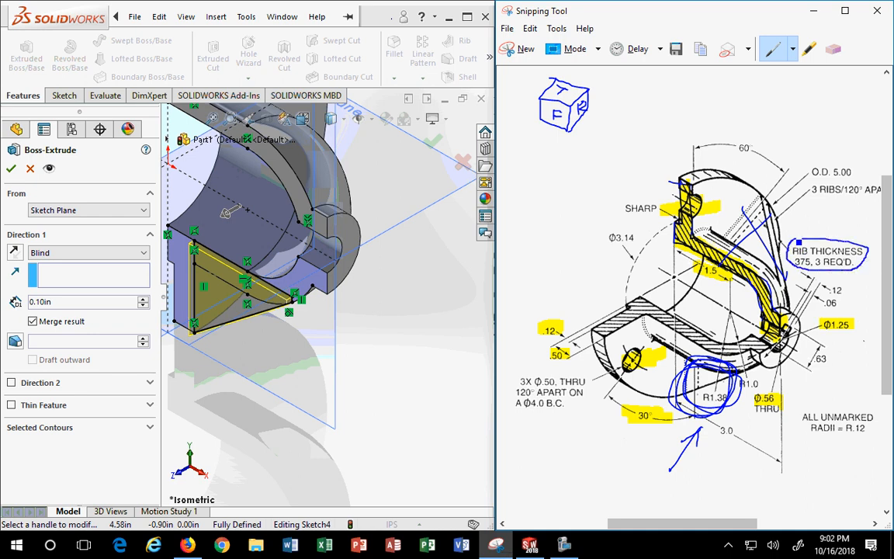
{"action": "left_click", "coordinate": [58, 303]}
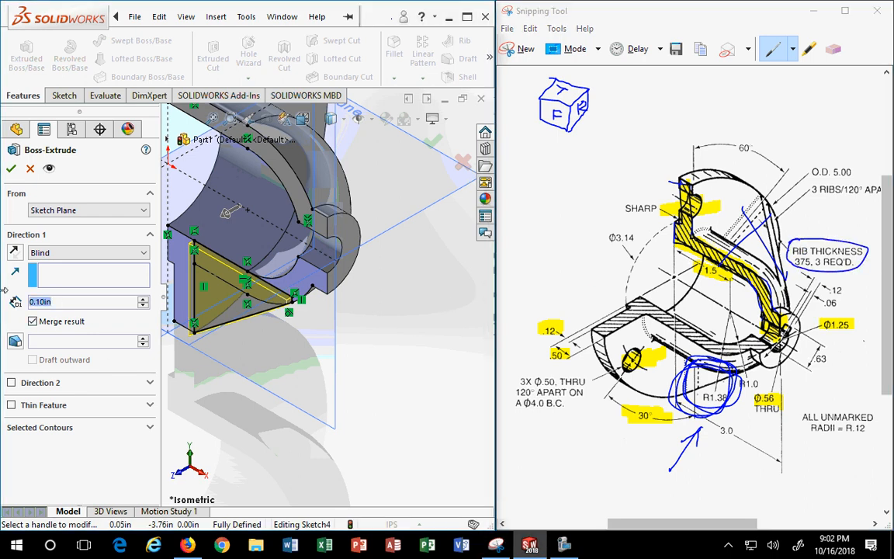
{"action": "type", "text": ".375"}
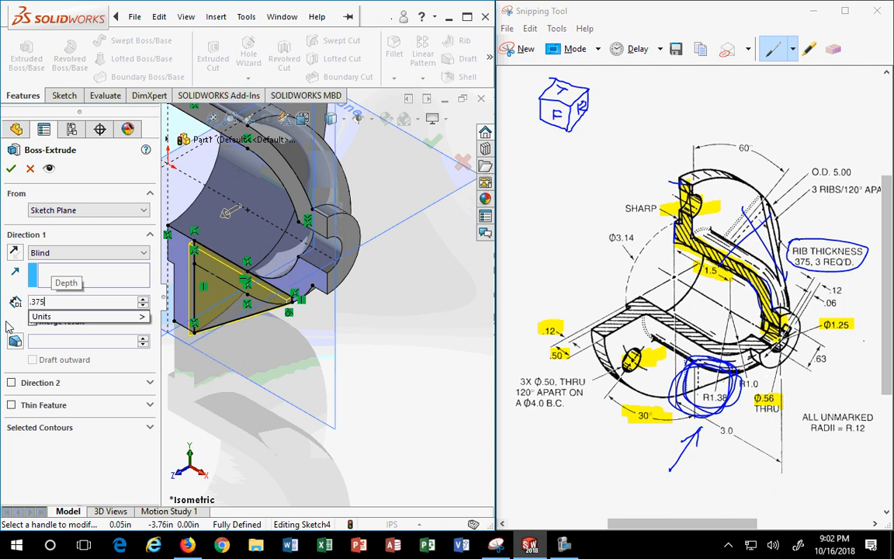
{"action": "key", "text": "Return"}
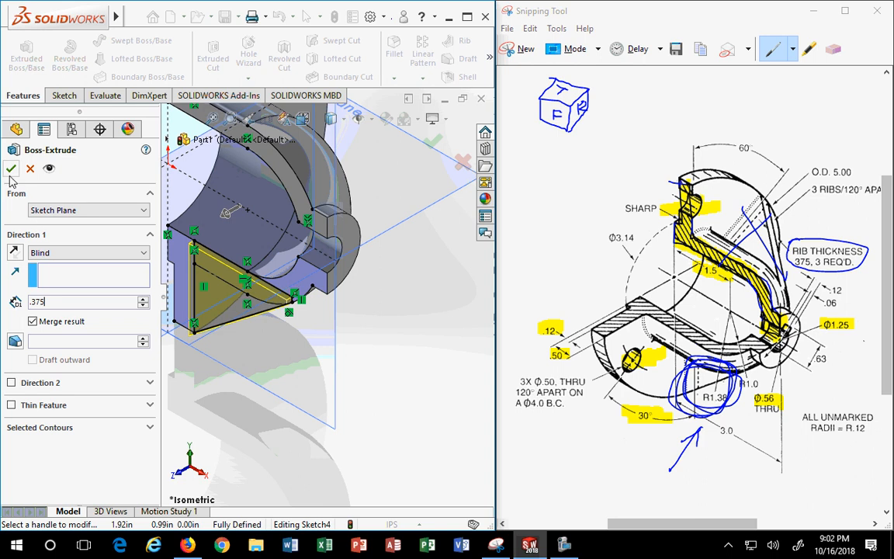
Complete the rib extrusion with the Mid Plane end condition and turn off the section view to inspect the rib
{"action": "left_click", "coordinate": [59, 255]}
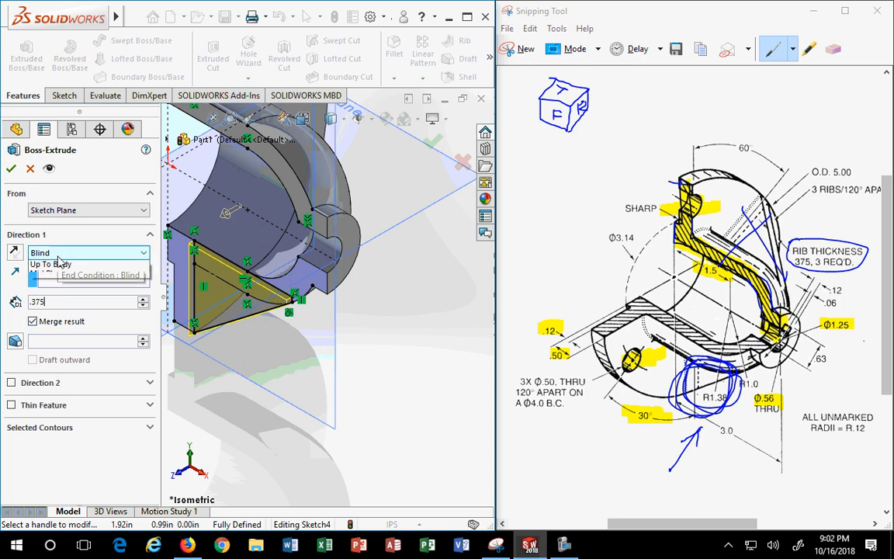
{"action": "left_click", "coordinate": [48, 320]}
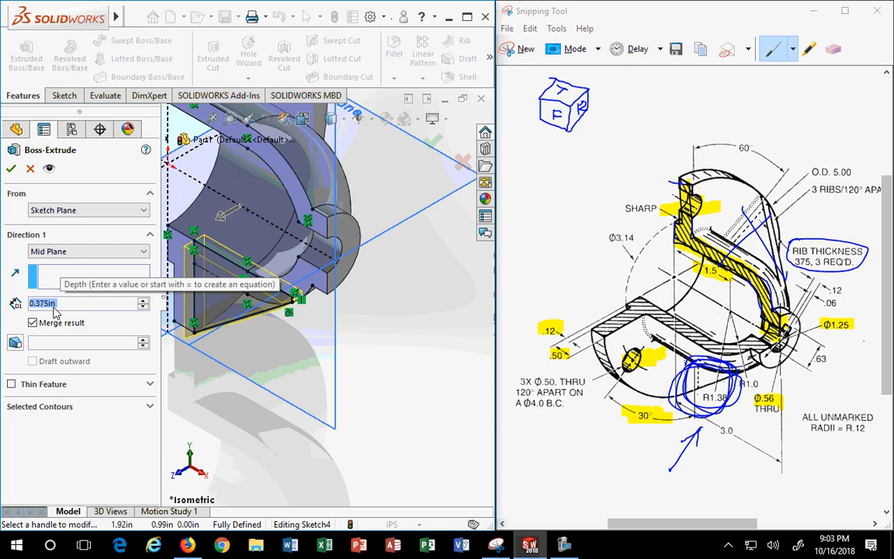
{"action": "left_click", "coordinate": [11, 168]}
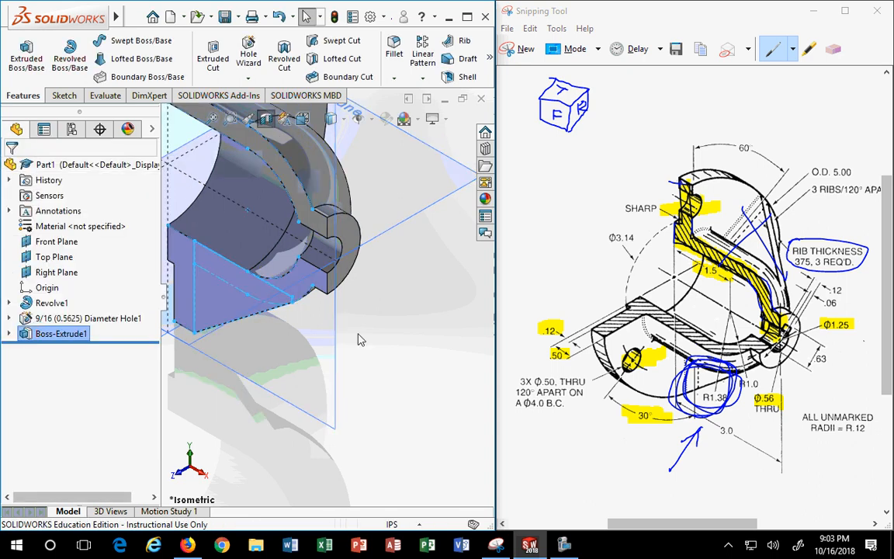
{"action": "left_click", "coordinate": [267, 122]}
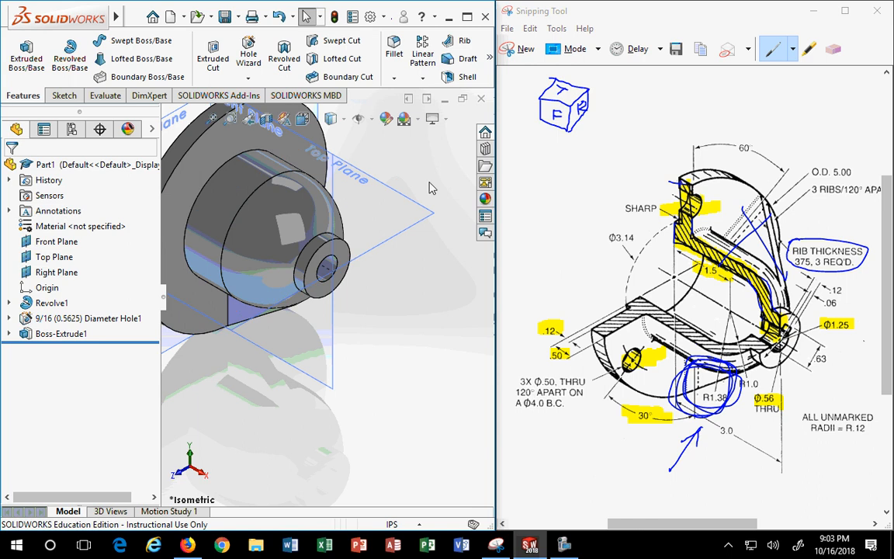
{"action": "middle_click_drag", "start_coordinate": [419, 203], "coordinate": [295, 356]}
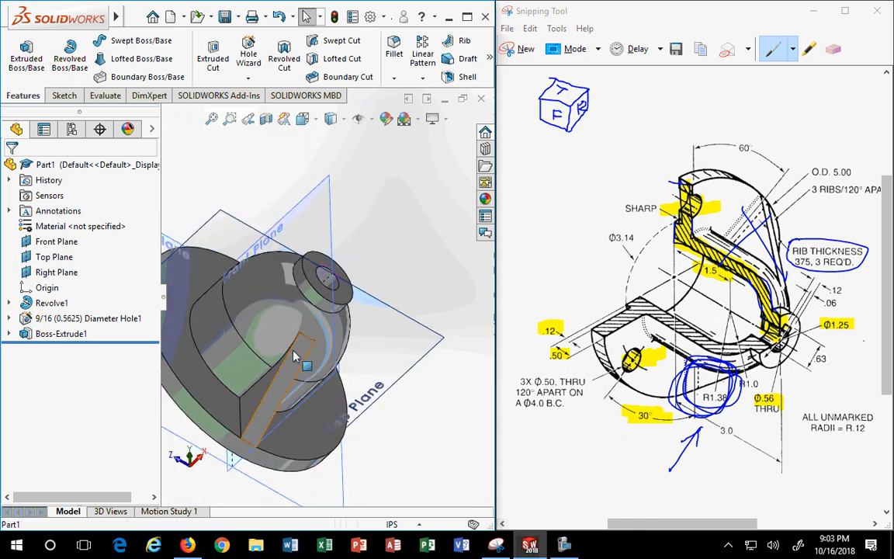
Examine from several angles how the rib's outer end meets the flange rim and how its inner end meets the dome
{"action": "scroll", "coordinate": [304, 352], "scroll_direction": "down", "scroll_amount": 13}
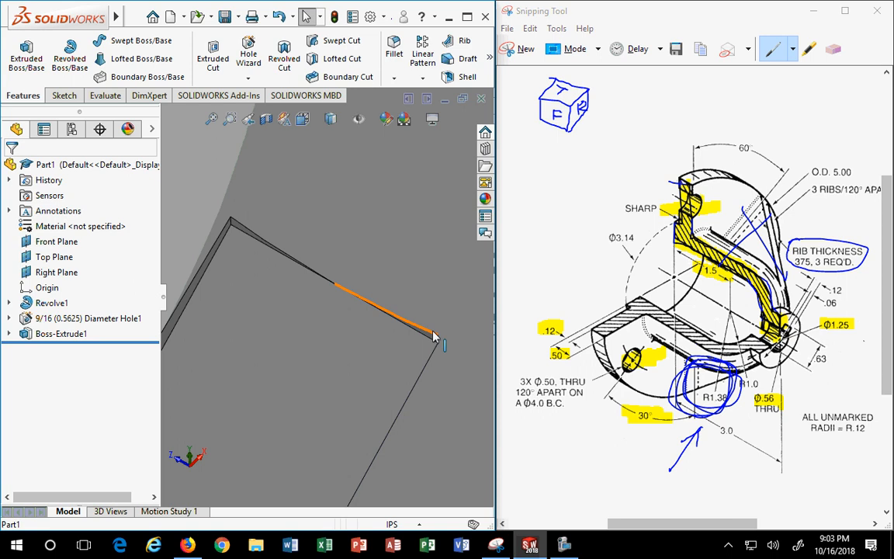
{"action": "mouse_move", "coordinate": [407, 309]}
{"action": "middle_mouse_down"}
{"action": "mouse_move", "coordinate": [383, 326]}
{"action": "mouse_move", "coordinate": [391, 305]}
{"action": "middle_mouse_up"}
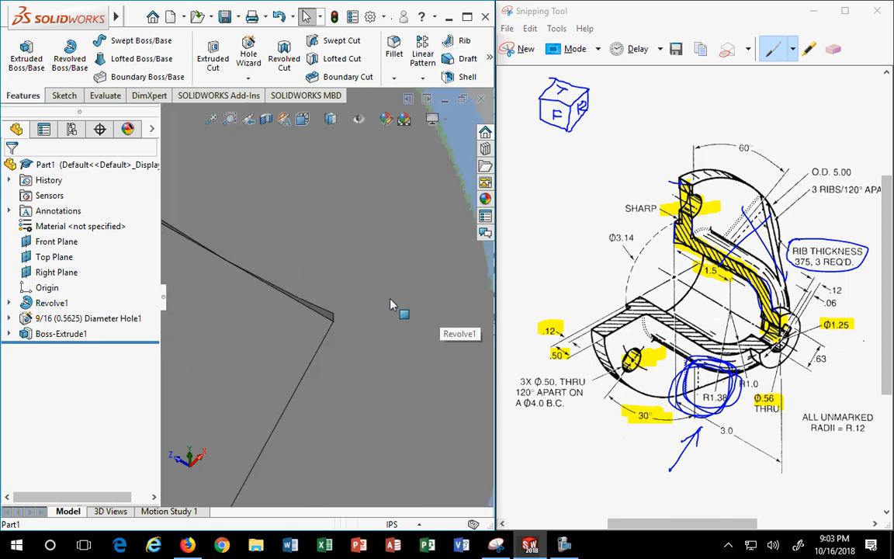
{"action": "scroll", "coordinate": [391, 304], "scroll_direction": "up", "scroll_amount": 3}
{"action": "scroll", "coordinate": [391, 305], "scroll_direction": "up", "scroll_amount": 7}
{"action": "scroll", "coordinate": [257, 423], "scroll_direction": "down", "scroll_amount": 7}
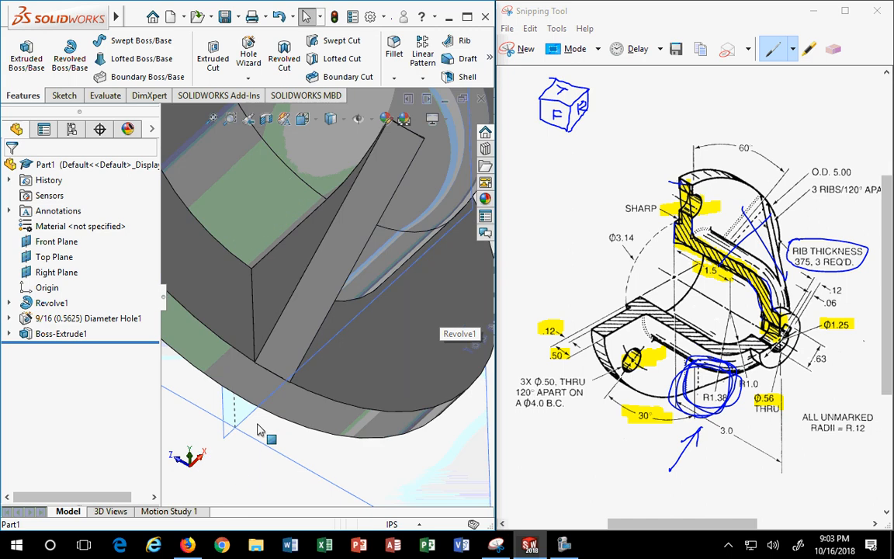
{"action": "middle_click_drag", "start_coordinate": [309, 365], "coordinate": [313, 279]}
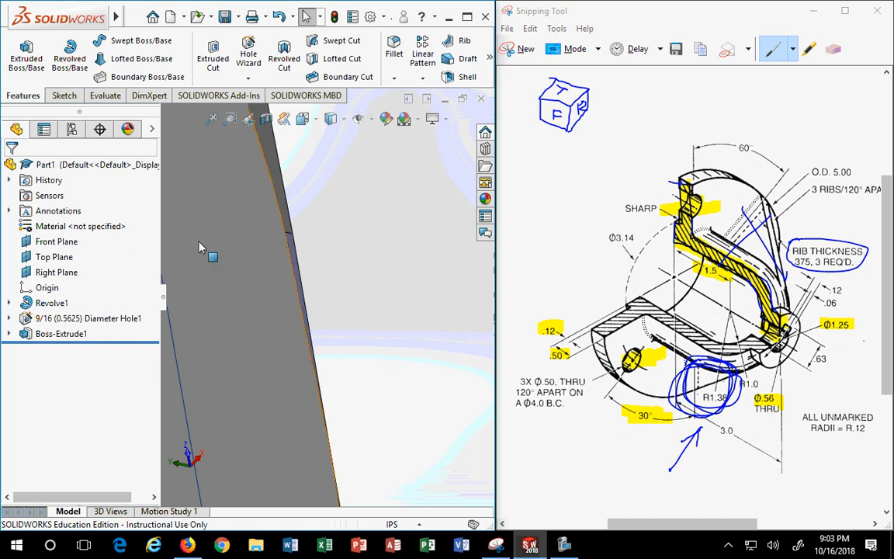
{"action": "middle_click_drag", "start_coordinate": [201, 249], "coordinate": [332, 270]}
{"action": "scroll", "coordinate": [333, 269], "scroll_direction": "up", "scroll_amount": 10}
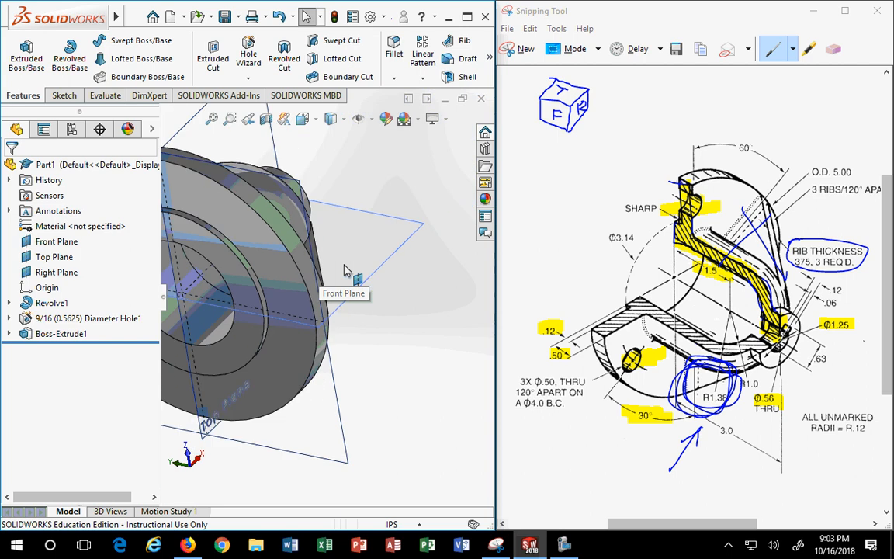
{"action": "middle_click_drag", "start_coordinate": [367, 320], "coordinate": [267, 371]}
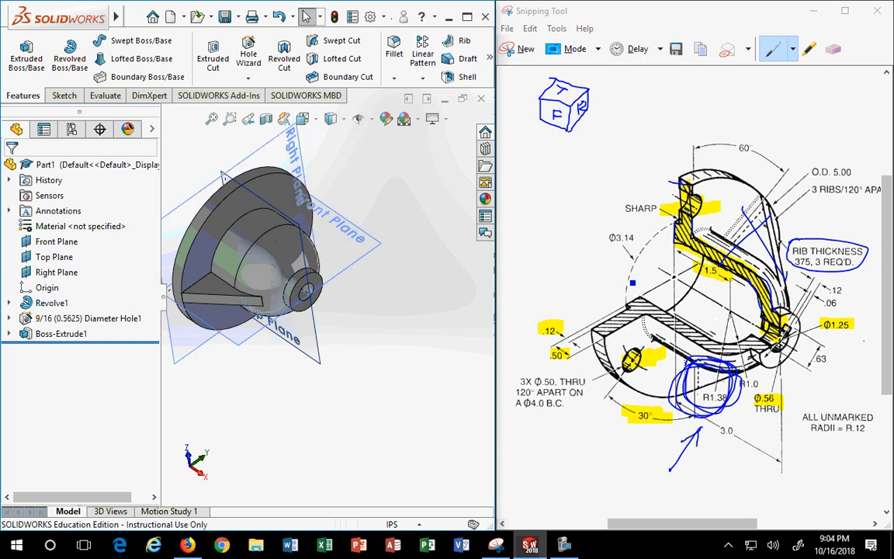
{"action": "scroll", "coordinate": [233, 303], "scroll_direction": "down", "scroll_amount": 5}
{"action": "scroll", "coordinate": [233, 303], "scroll_direction": "up", "scroll_amount": 5}
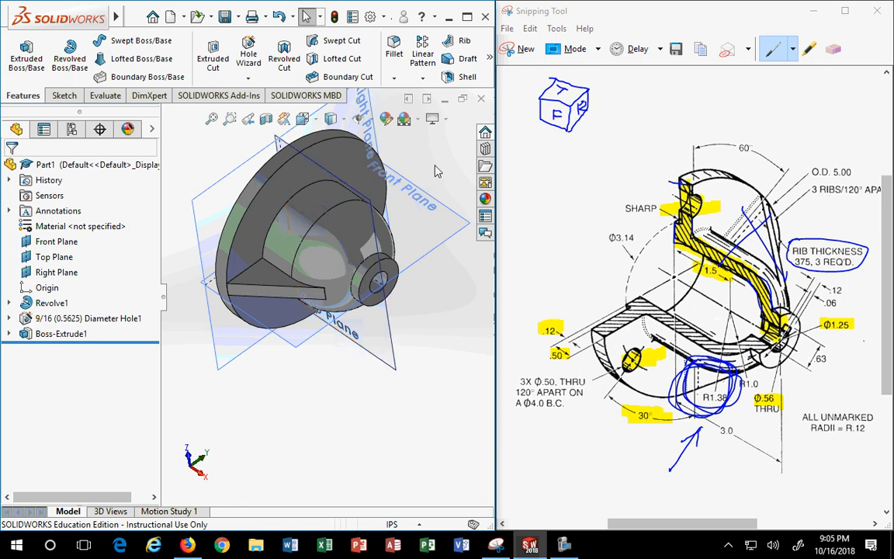
Set up a circular pattern of the rib about the flange's cylindrical rim face with 3 equally spaced instances over 360°
{"action": "left_click", "coordinate": [422, 77]}
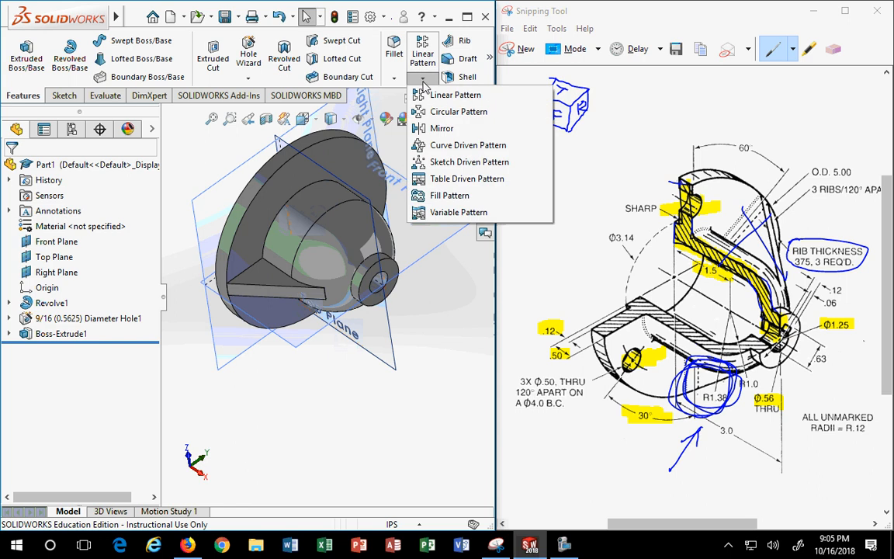
{"action": "left_click", "coordinate": [438, 113]}
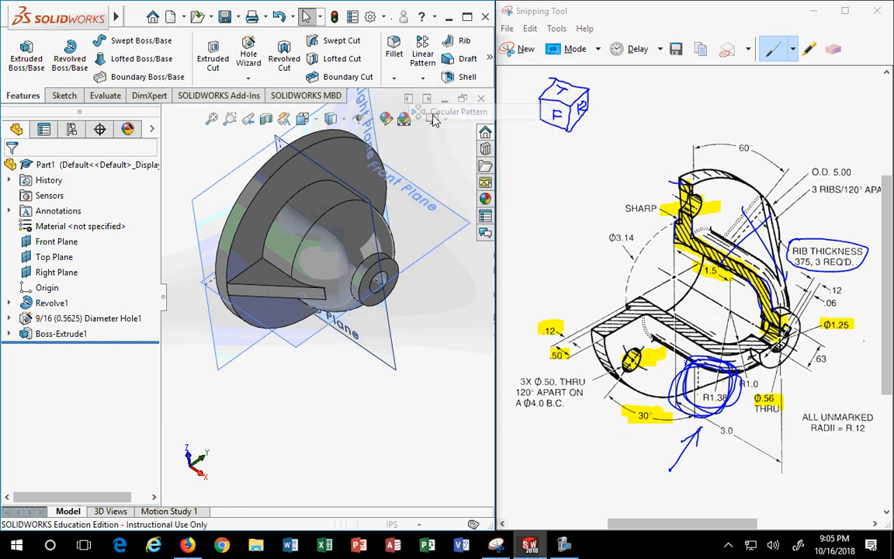
{"action": "left_click", "coordinate": [270, 295]}
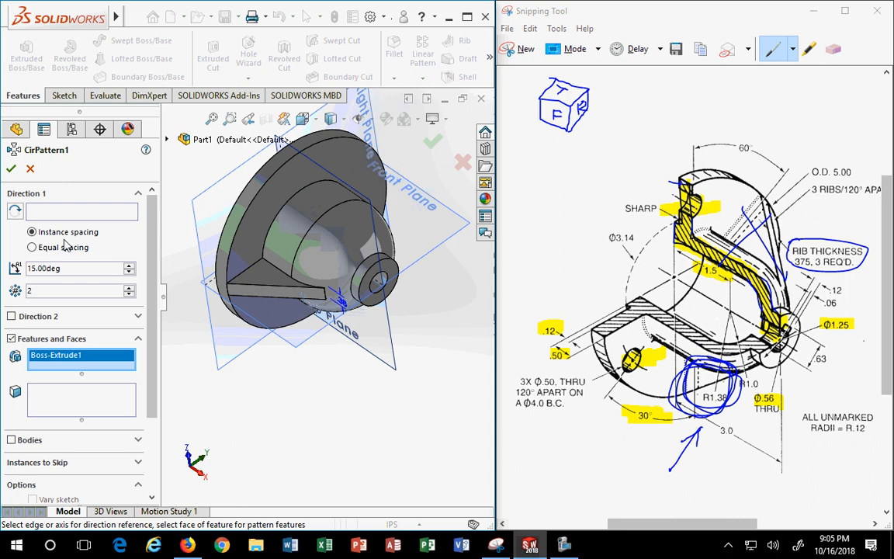
{"action": "left_click", "coordinate": [62, 212]}
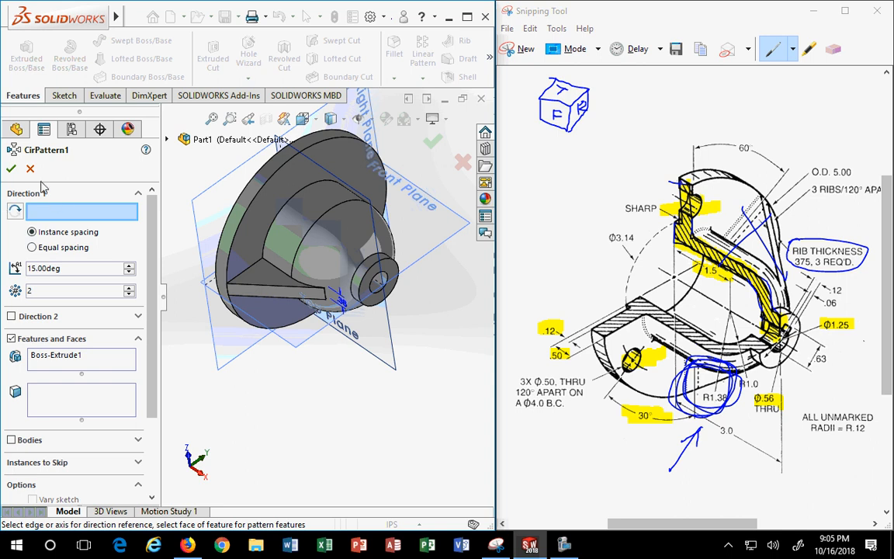
{"action": "left_click", "coordinate": [247, 199]}
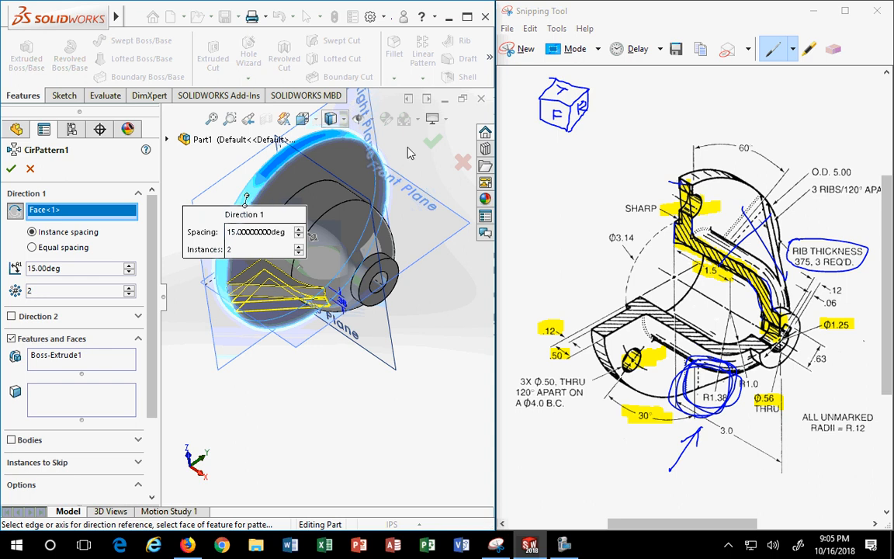
{"action": "double_click", "coordinate": [52, 291]}
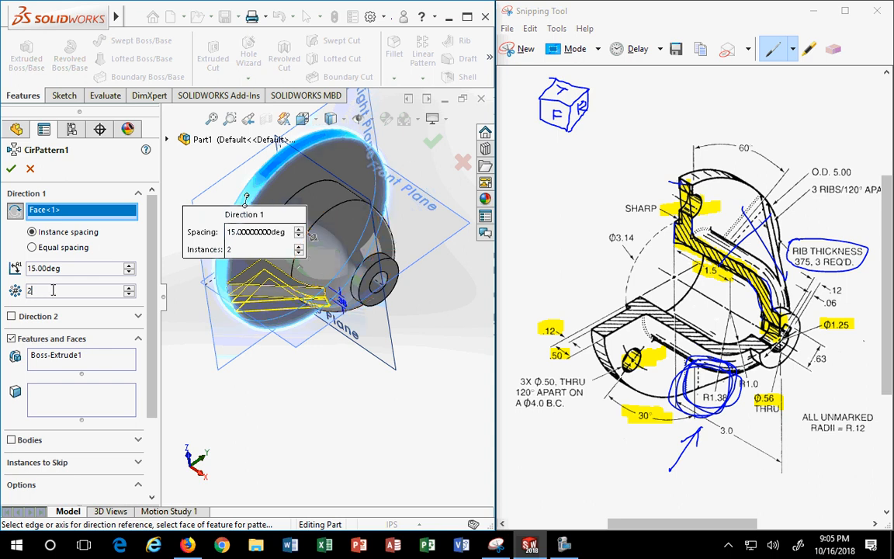
{"action": "type", "text": "3"}
{"action": "left_click", "coordinate": [33, 247]}
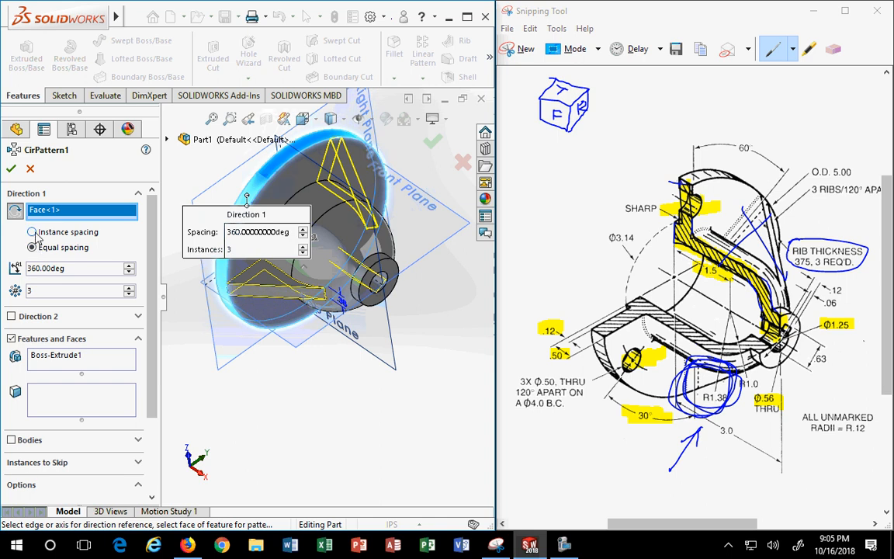
Try instance spacing of 120° for the rib pattern and return to equal spacing over 360°
{"action": "left_click", "coordinate": [32, 231]}
{"action": "double_click", "coordinate": [75, 268]}
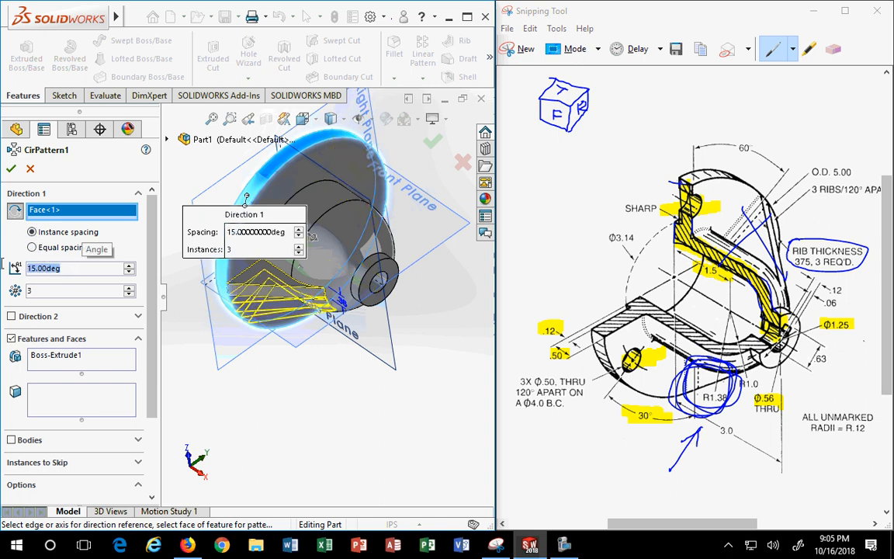
{"action": "type", "text": "120"}
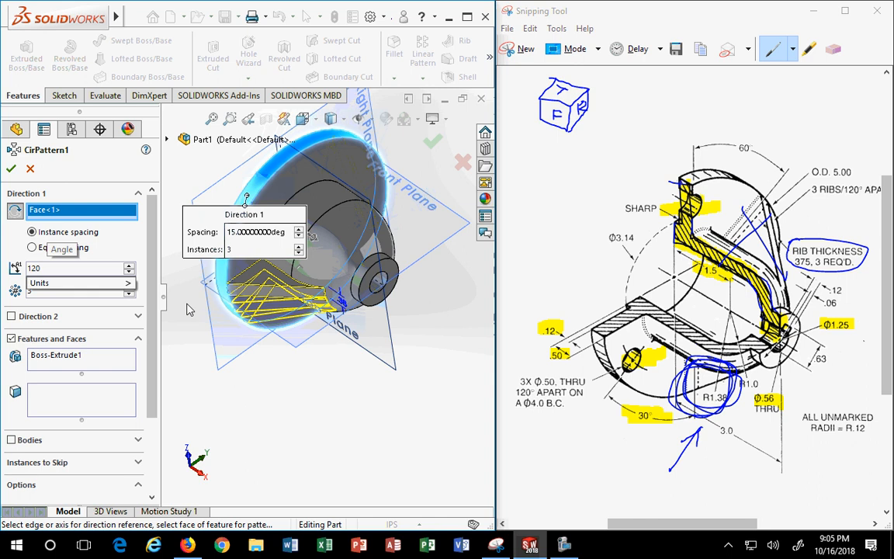
{"action": "mouse_move", "coordinate": [96, 287]}
{"action": "key", "text": "Return"}
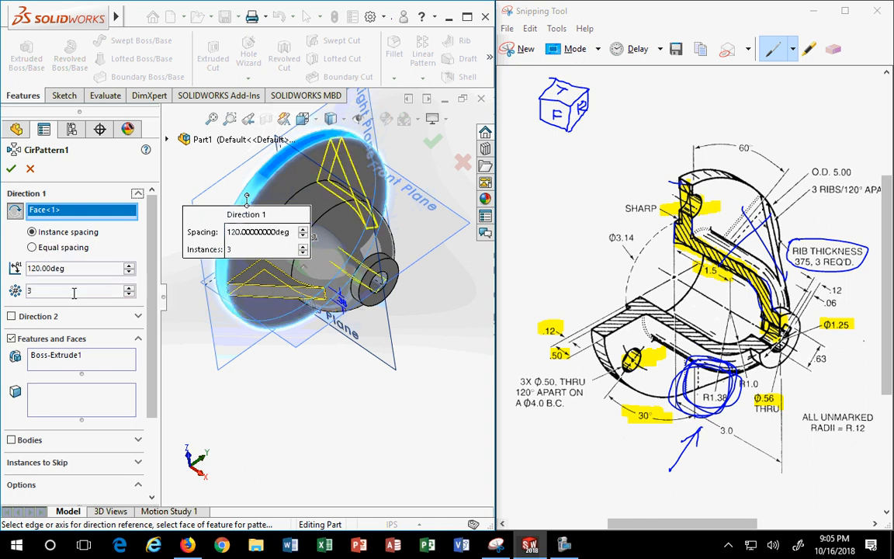
{"action": "left_click", "coordinate": [33, 247]}
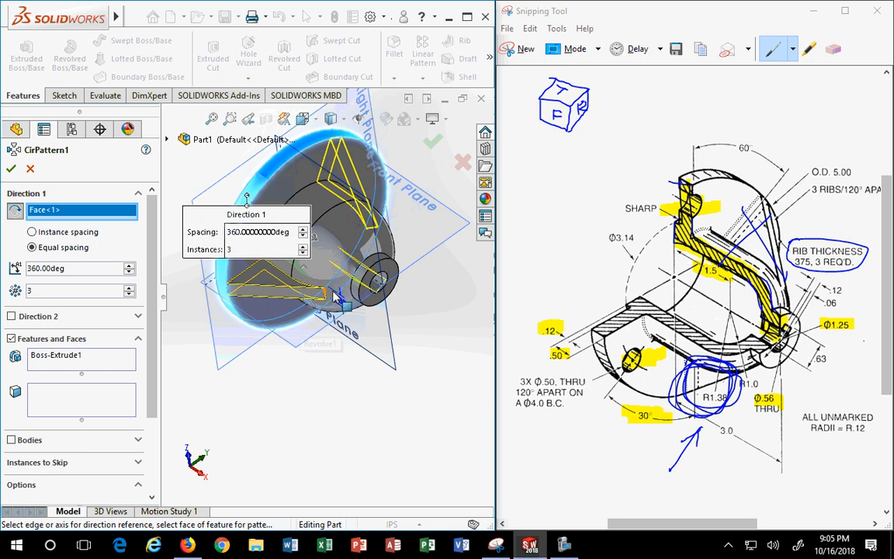
Check the rib pattern preview in the Front, Top and Right views and accept the circular pattern
{"action": "middle_click_drag", "start_coordinate": [369, 373], "coordinate": [329, 339]}
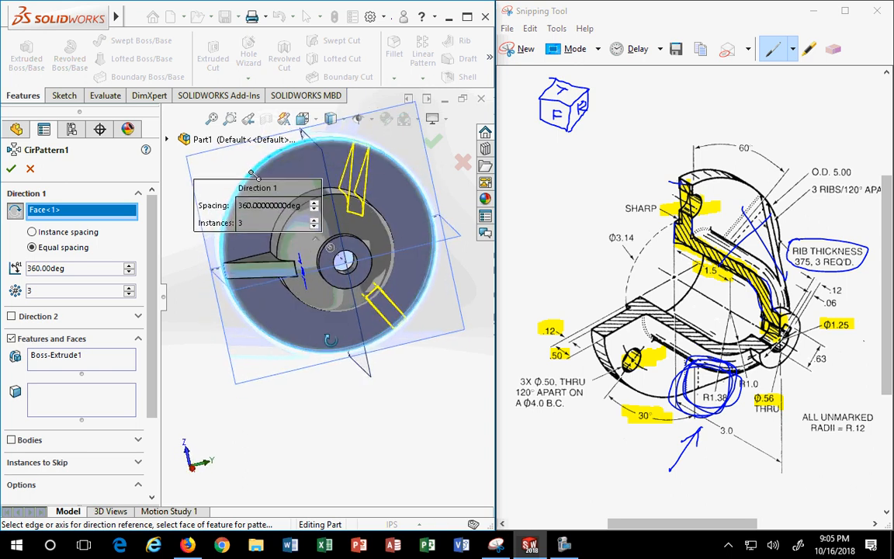
{"action": "left_click", "coordinate": [316, 122]}
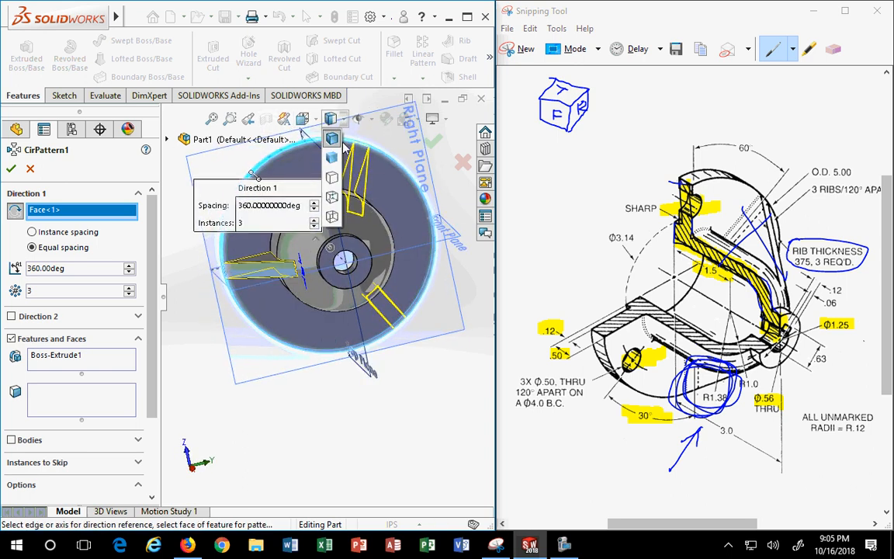
{"action": "left_click", "coordinate": [323, 177]}
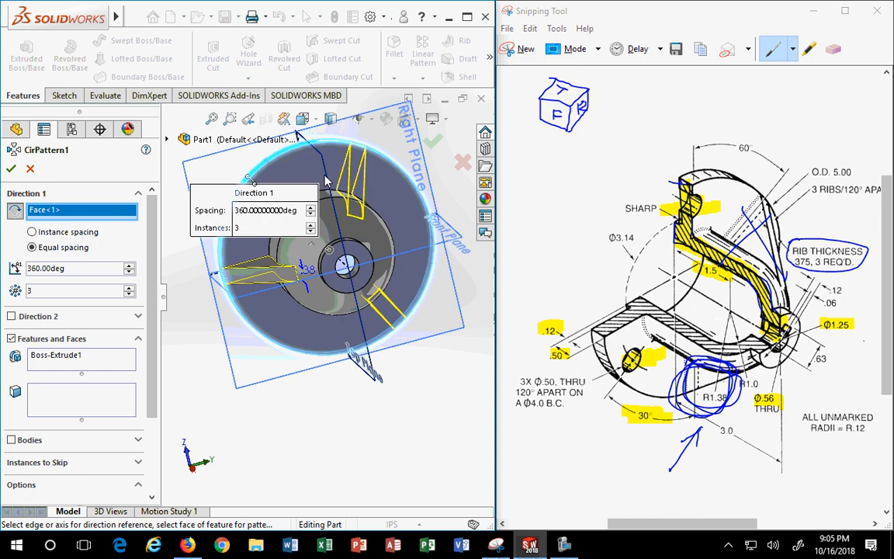
{"action": "left_click", "coordinate": [308, 127]}
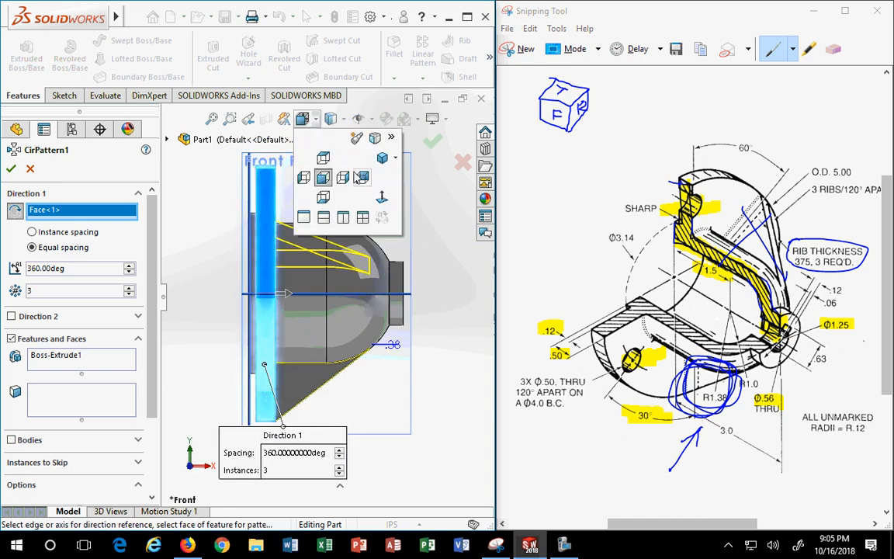
{"action": "left_click", "coordinate": [323, 157]}
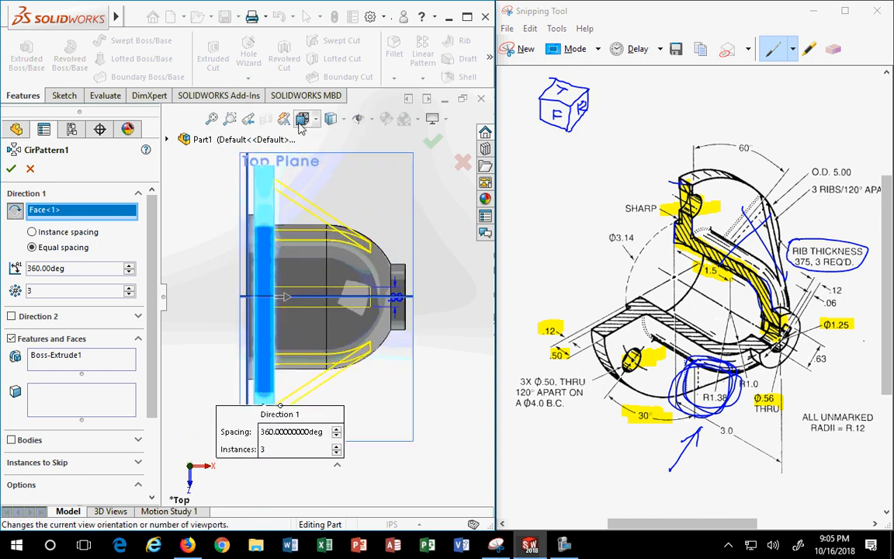
{"action": "left_click", "coordinate": [303, 119]}
{"action": "left_click", "coordinate": [294, 165]}
{"action": "left_click", "coordinate": [314, 122]}
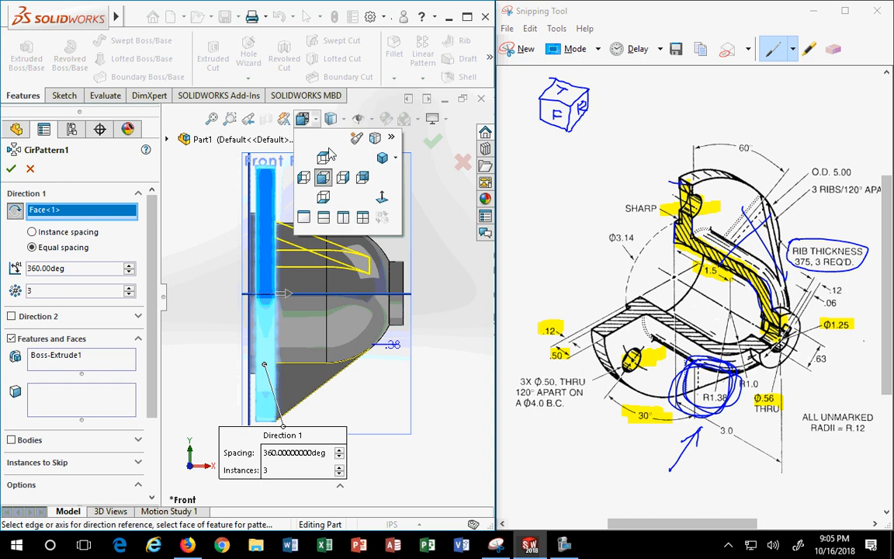
{"action": "left_click", "coordinate": [342, 181]}
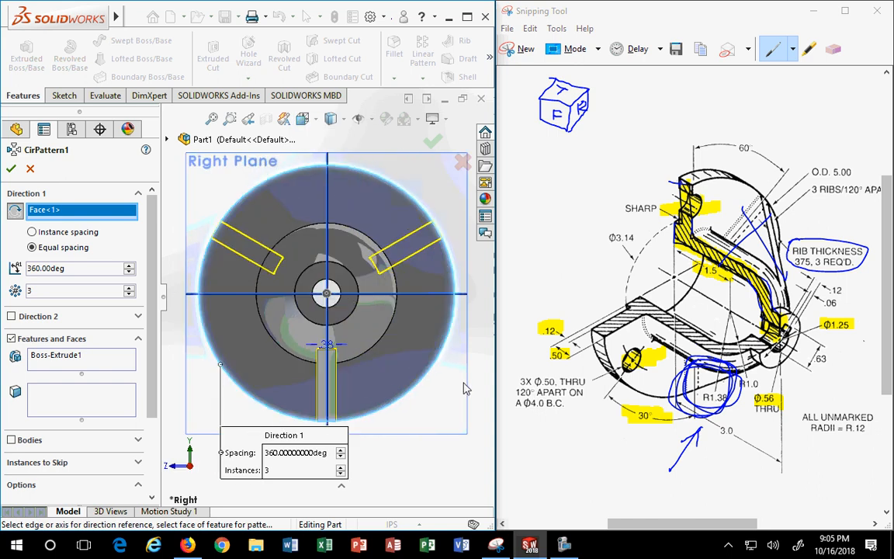
{"action": "left_click", "coordinate": [10, 169]}
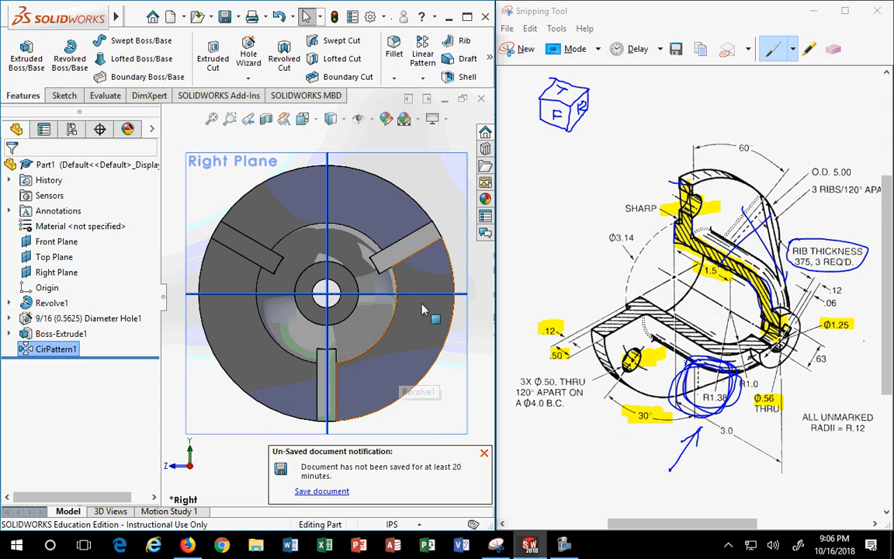
{"action": "left_click", "coordinate": [314, 120]}
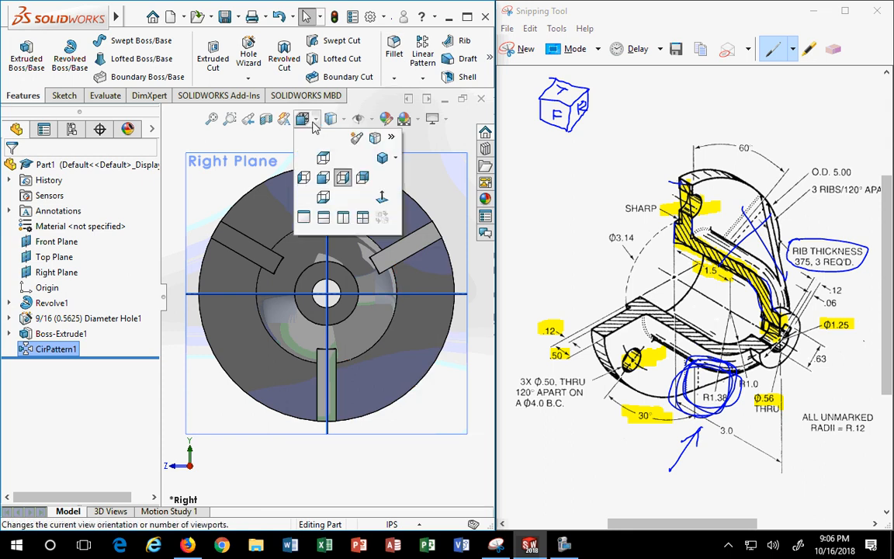
{"action": "left_click", "coordinate": [314, 127]}
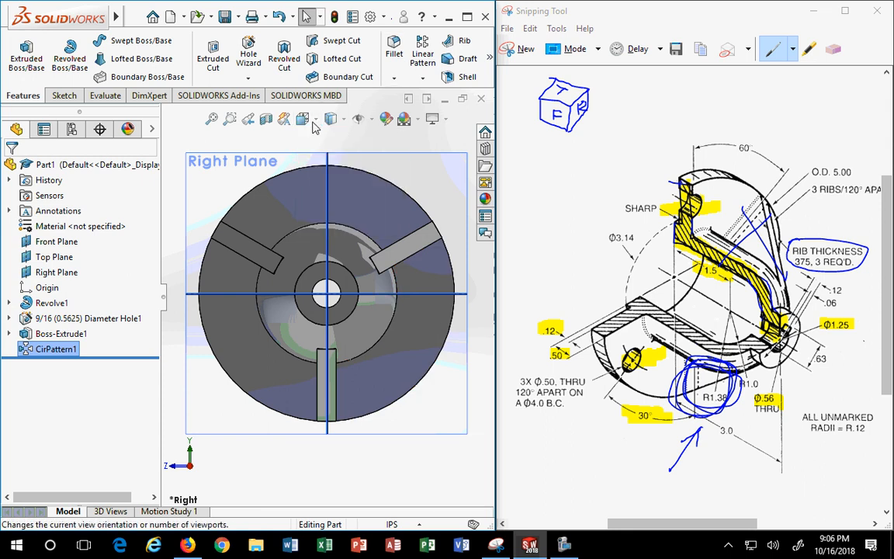
{"action": "left_click", "coordinate": [422, 79]}
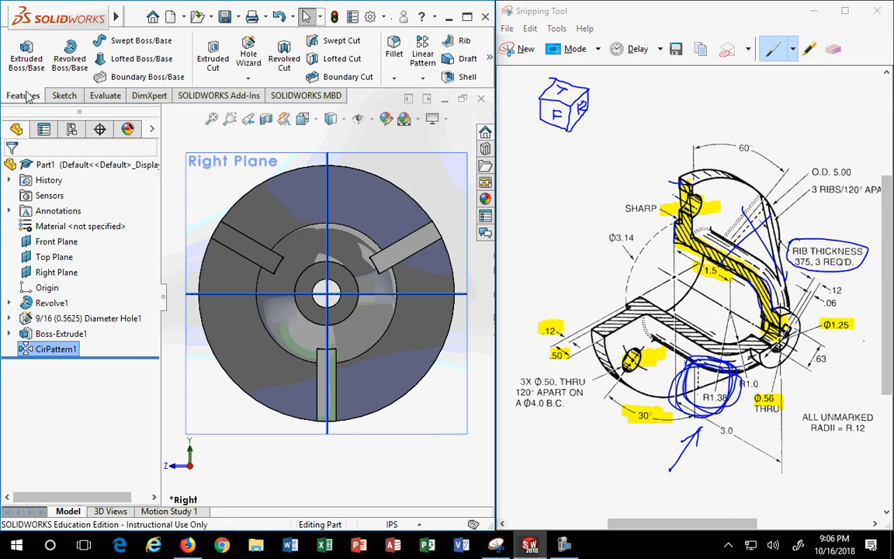
{"action": "left_click", "coordinate": [420, 81]}
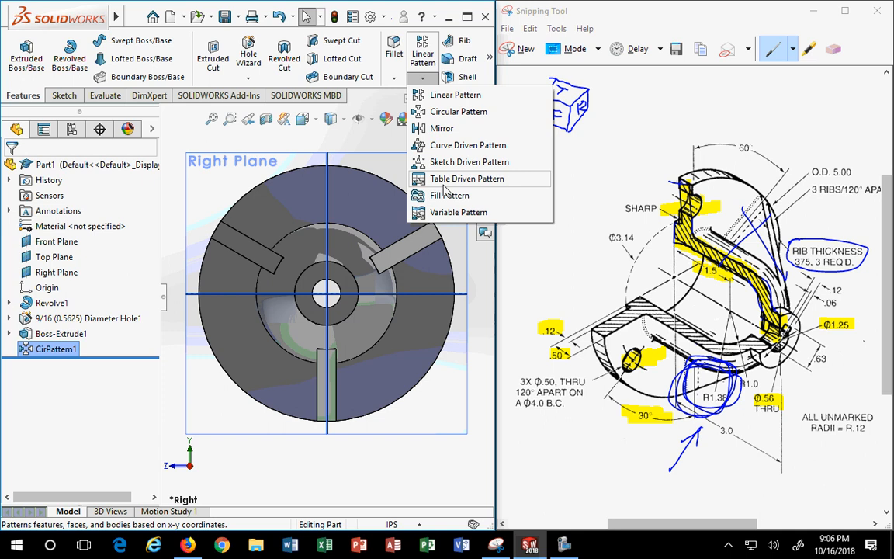
{"action": "left_click", "coordinate": [367, 477]}
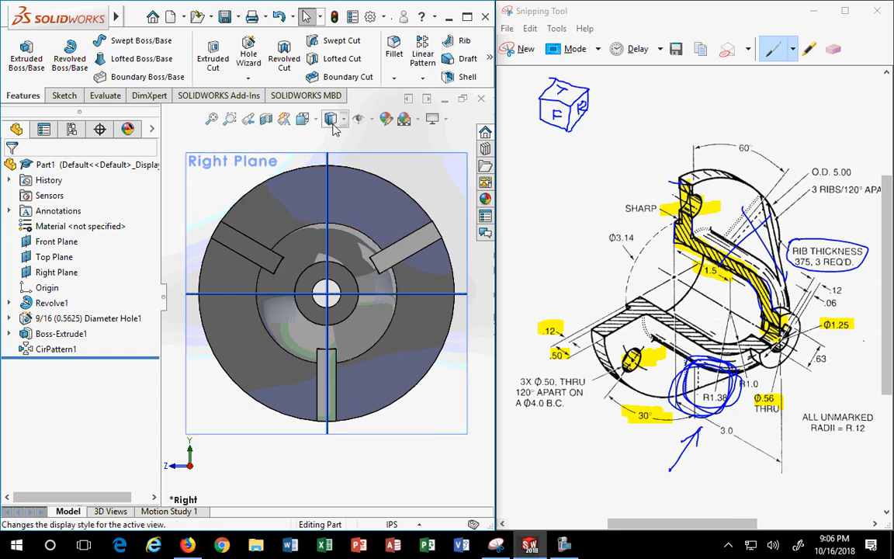
Switch to the isometric view and examine closely where a patterned rib meets the flange's outer edge
{"action": "left_click", "coordinate": [303, 118]}
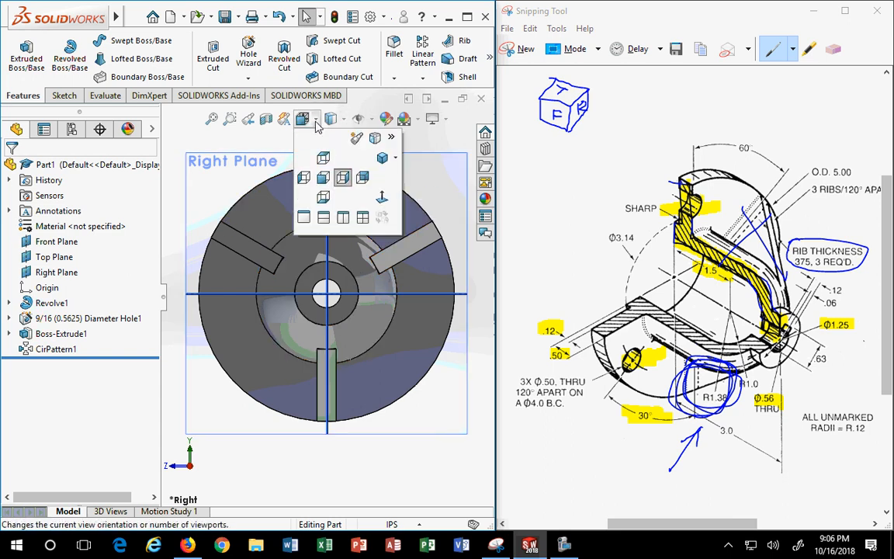
{"action": "left_click", "coordinate": [363, 178]}
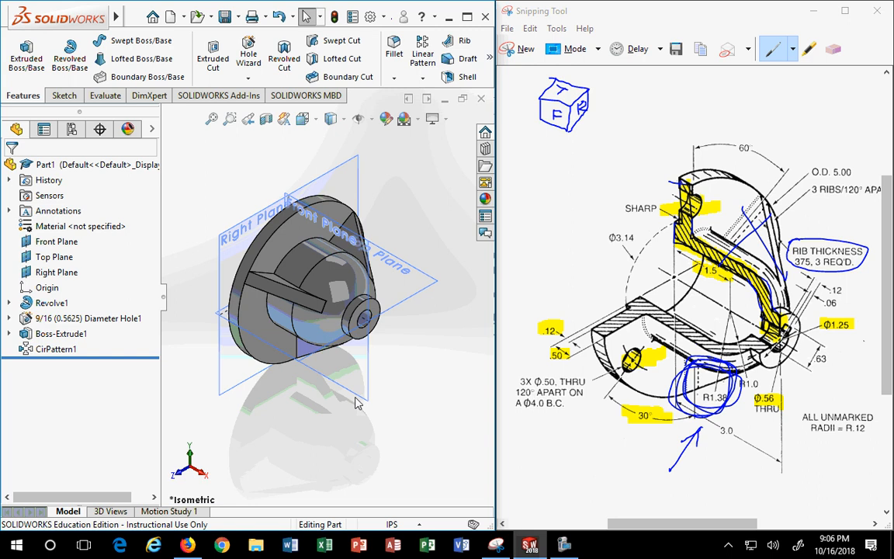
{"action": "left_click", "coordinate": [316, 128]}
{"action": "left_click", "coordinate": [319, 124]}
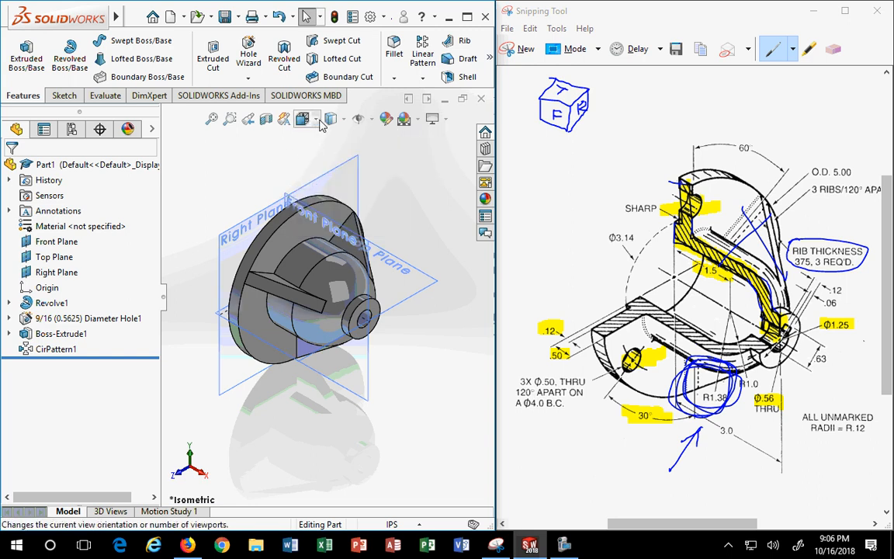
{"action": "left_click", "coordinate": [319, 121]}
{"action": "left_click", "coordinate": [257, 185]}
{"action": "scroll", "coordinate": [248, 294], "scroll_direction": "down", "scroll_amount": 8}
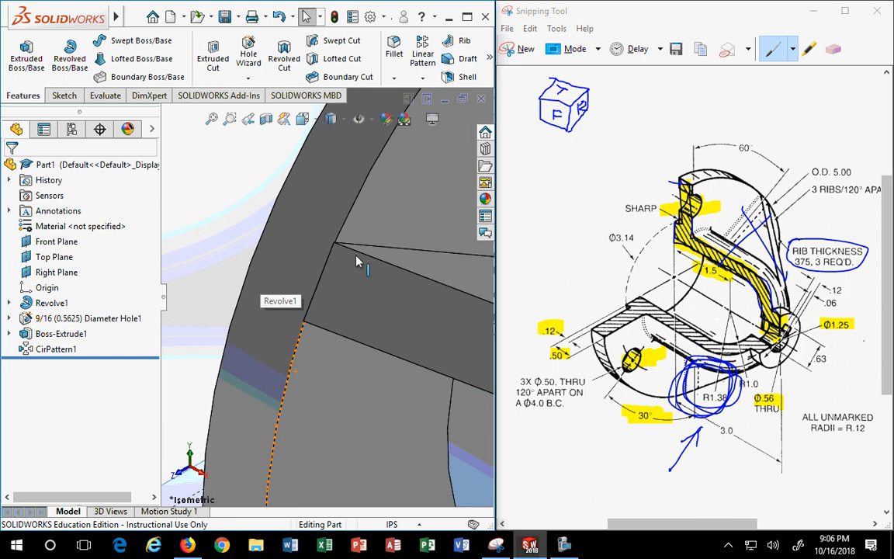
Examine the patterned rib's junction with the flange rim and the dome from the back and the side
{"action": "middle_click_drag", "start_coordinate": [369, 314], "coordinate": [349, 274]}
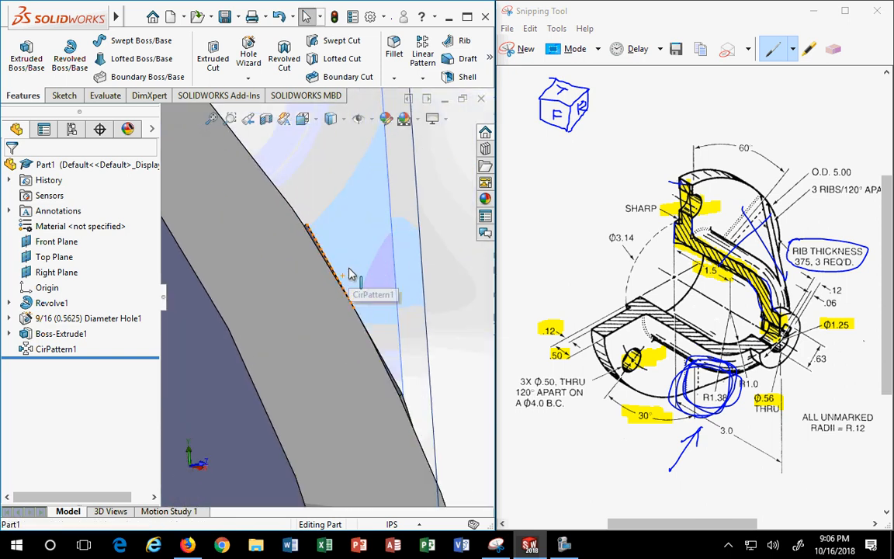
{"action": "scroll", "coordinate": [244, 319], "scroll_direction": "up", "scroll_amount": 3}
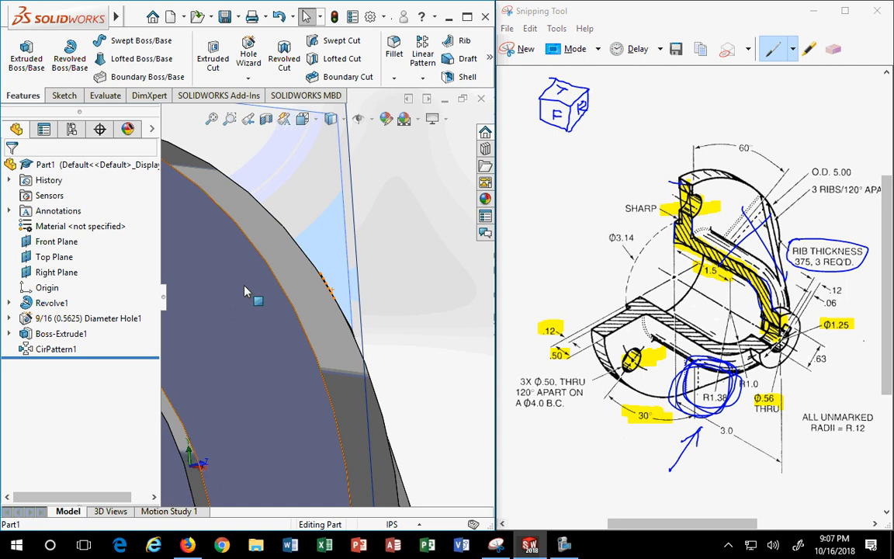
{"action": "scroll", "coordinate": [245, 291], "scroll_direction": "up", "scroll_amount": 6}
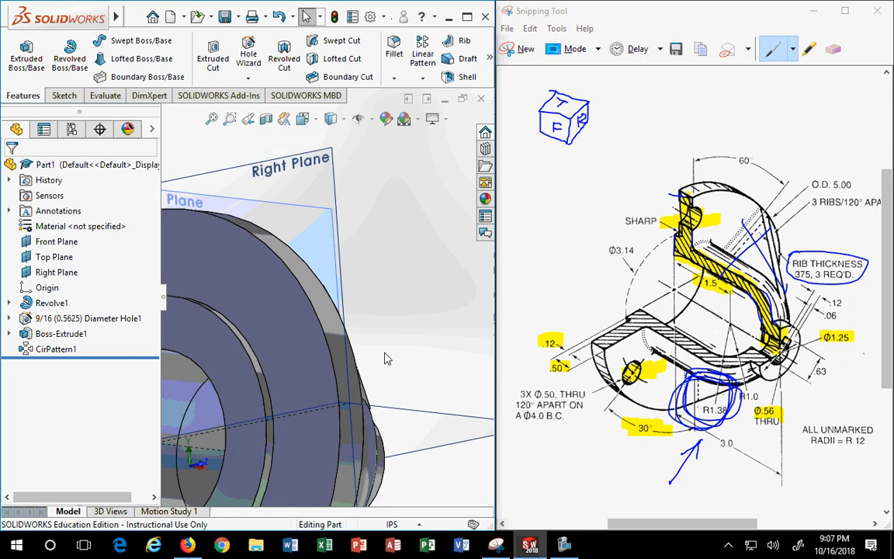
{"action": "middle_click_drag", "start_coordinate": [384, 357], "coordinate": [250, 343]}
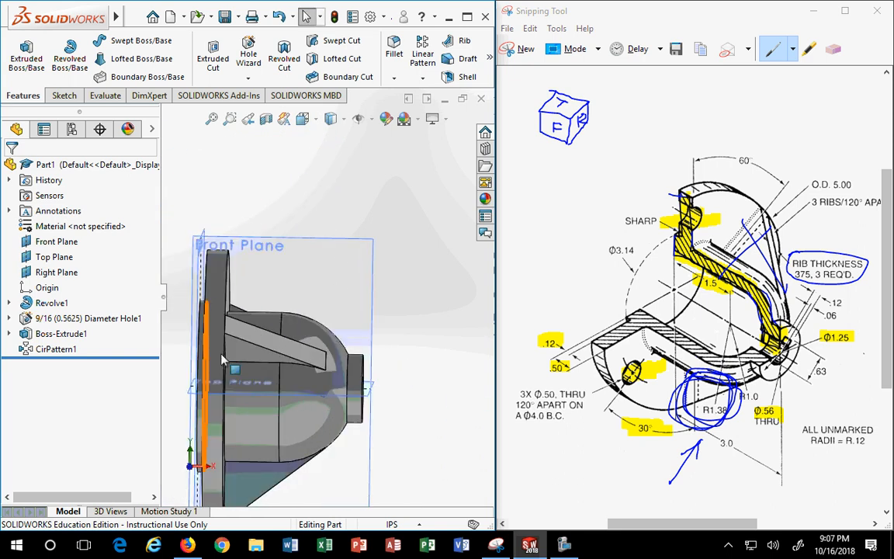
{"action": "scroll", "coordinate": [225, 359], "scroll_direction": "down", "scroll_amount": 3}
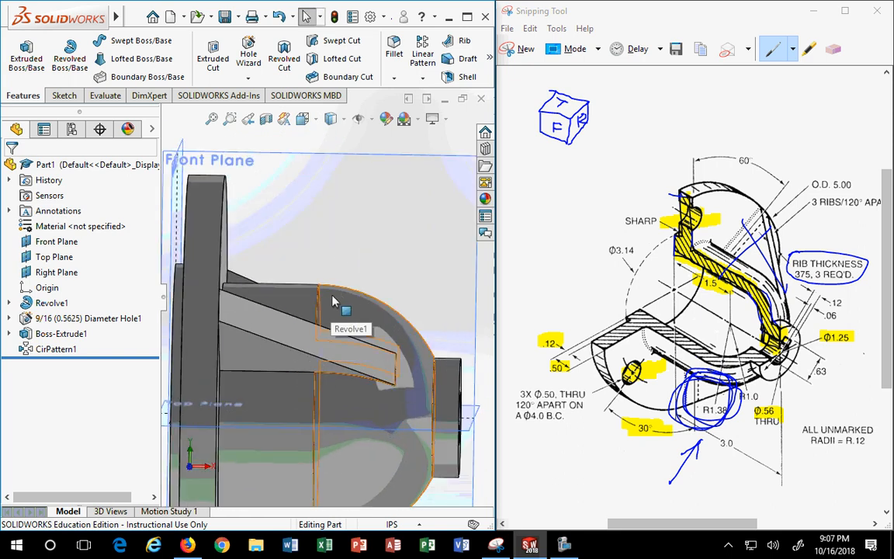
{"action": "scroll", "coordinate": [335, 300], "scroll_direction": "up", "scroll_amount": 2}
{"action": "scroll", "coordinate": [334, 300], "scroll_direction": "up", "scroll_amount": 2}
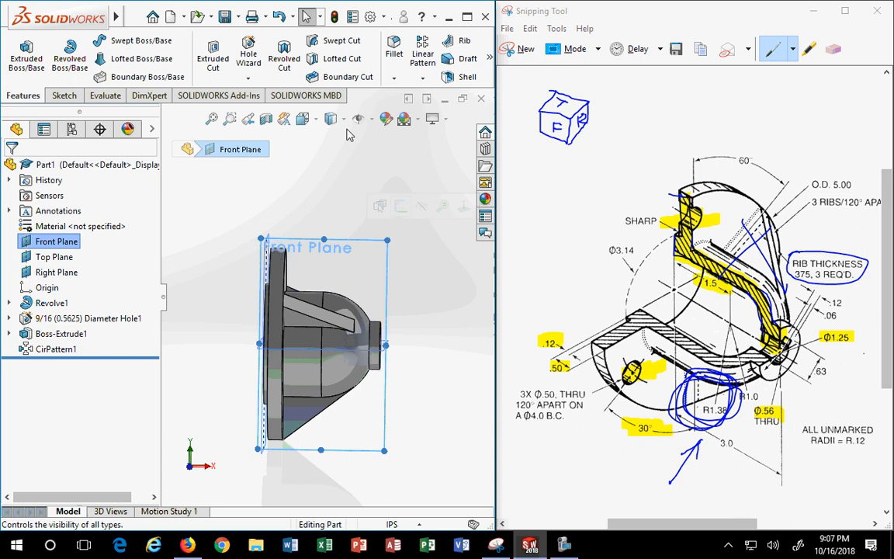
Orient the model to the Front view and start a sketch on the Front Plane
{"action": "left_click", "coordinate": [304, 118]}
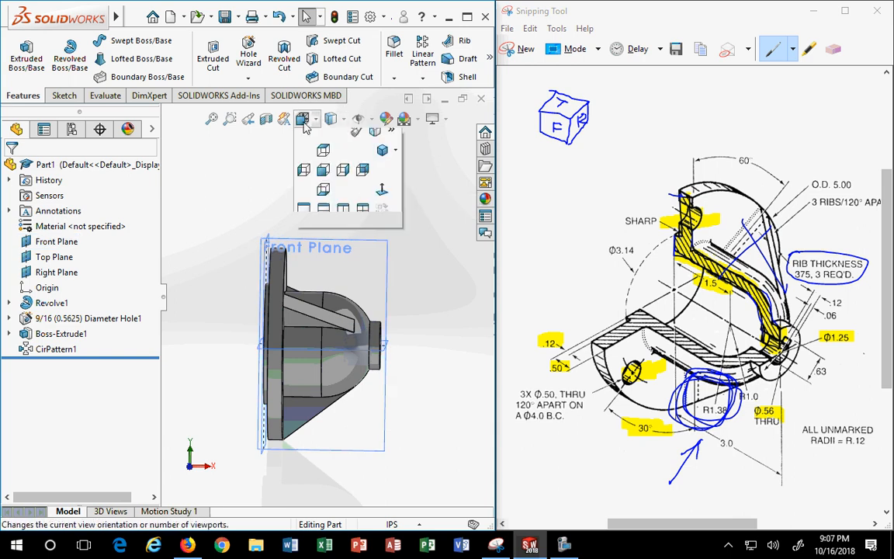
{"action": "left_click", "coordinate": [324, 178]}
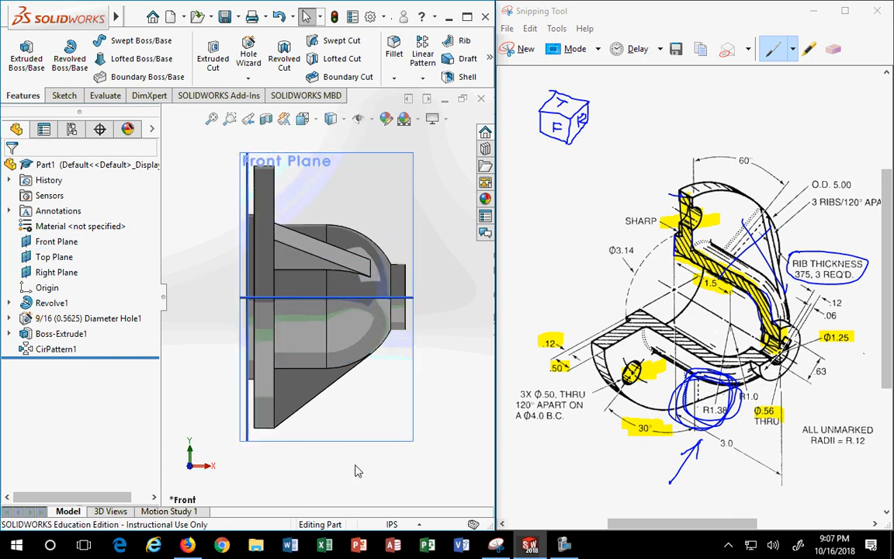
{"action": "left_click", "coordinate": [356, 444]}
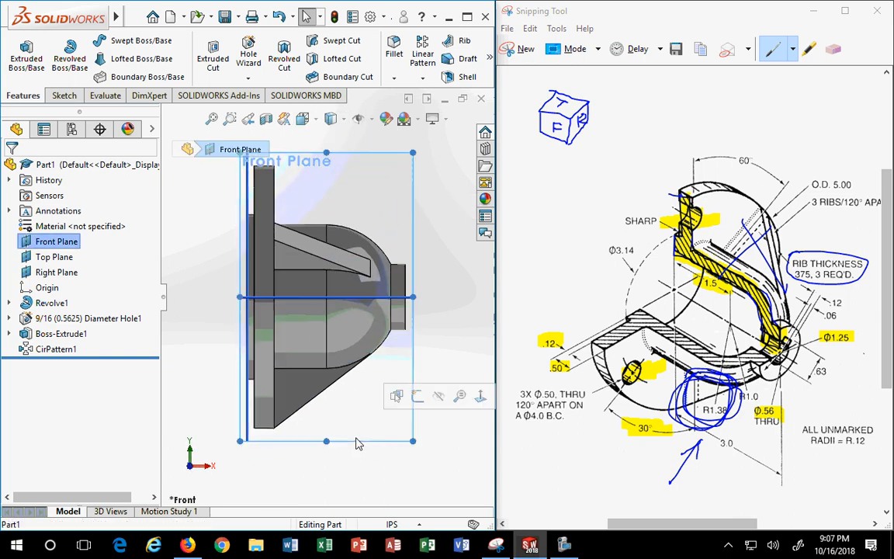
{"action": "left_click", "coordinate": [411, 397]}
Convert the lower rib's sloping outer edge into a sketch line with Convert Entities
{"action": "scroll", "coordinate": [343, 443], "scroll_direction": "down", "scroll_amount": 3}
{"action": "scroll", "coordinate": [343, 448], "scroll_direction": "down", "scroll_amount": 3}
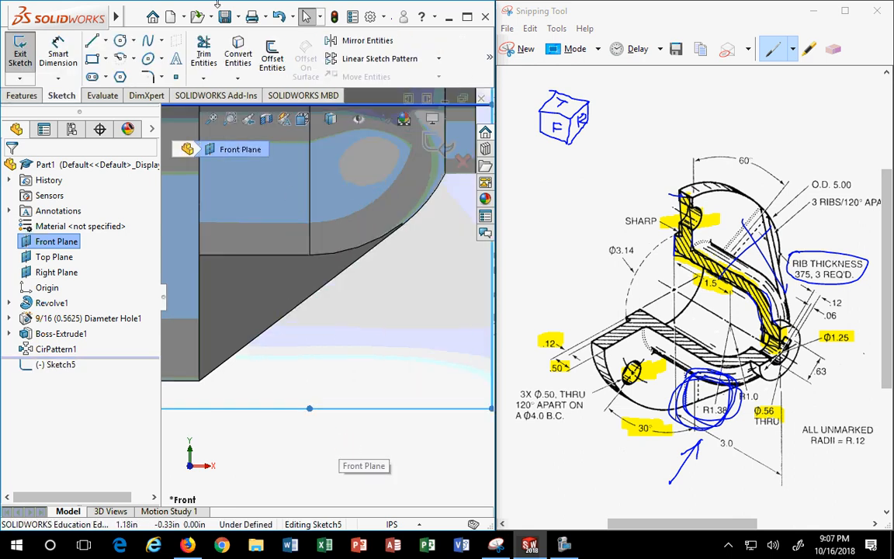
{"action": "left_click", "coordinate": [238, 58]}
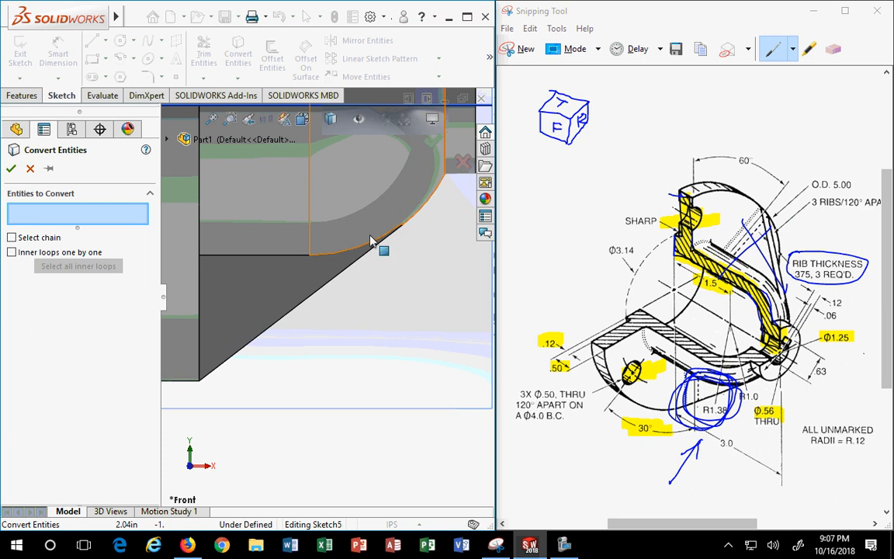
{"action": "scroll", "coordinate": [414, 240], "scroll_direction": "down", "scroll_amount": 2}
{"action": "scroll", "coordinate": [361, 253], "scroll_direction": "down", "scroll_amount": 5}
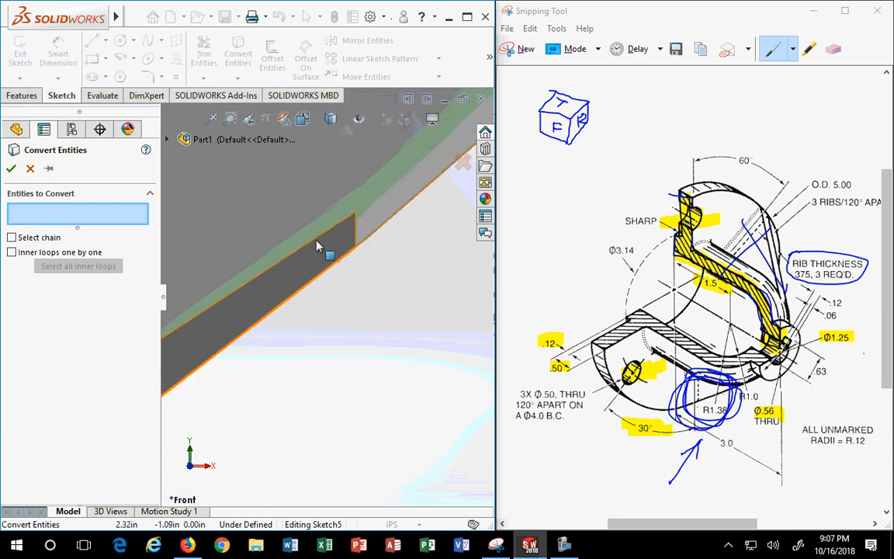
{"action": "left_click", "coordinate": [309, 287]}
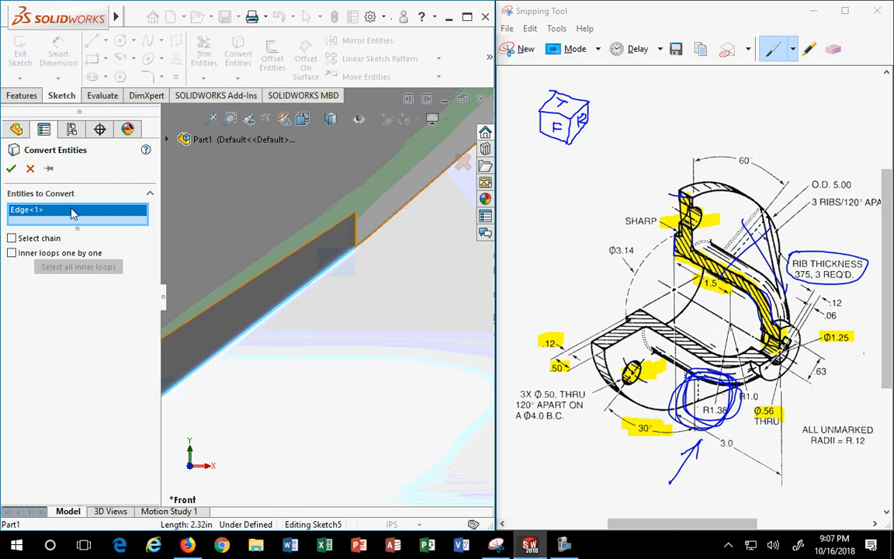
{"action": "left_click", "coordinate": [11, 169]}
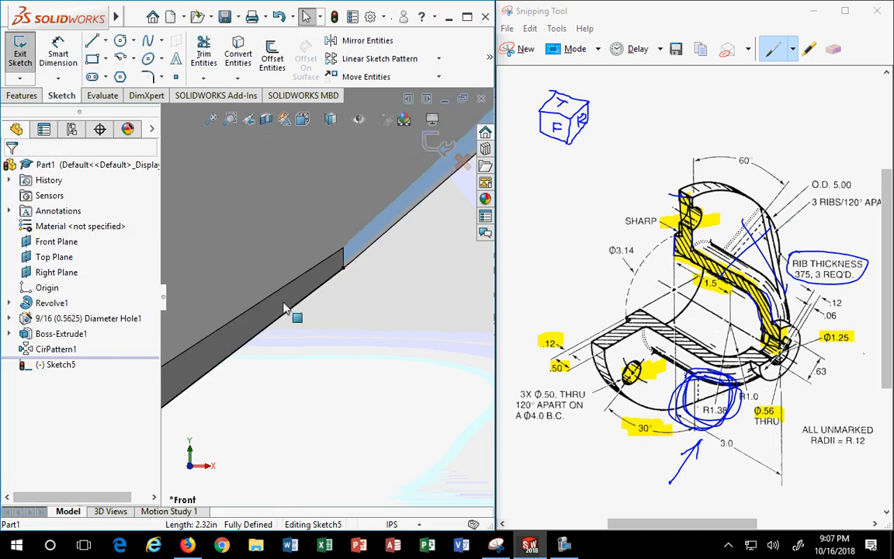
Examine both ends of the converted line, where the lower rib meets the flange and the dome
{"action": "scroll", "coordinate": [321, 326], "scroll_direction": "up", "scroll_amount": 3}
{"action": "scroll", "coordinate": [320, 326], "scroll_direction": "up", "scroll_amount": 5}
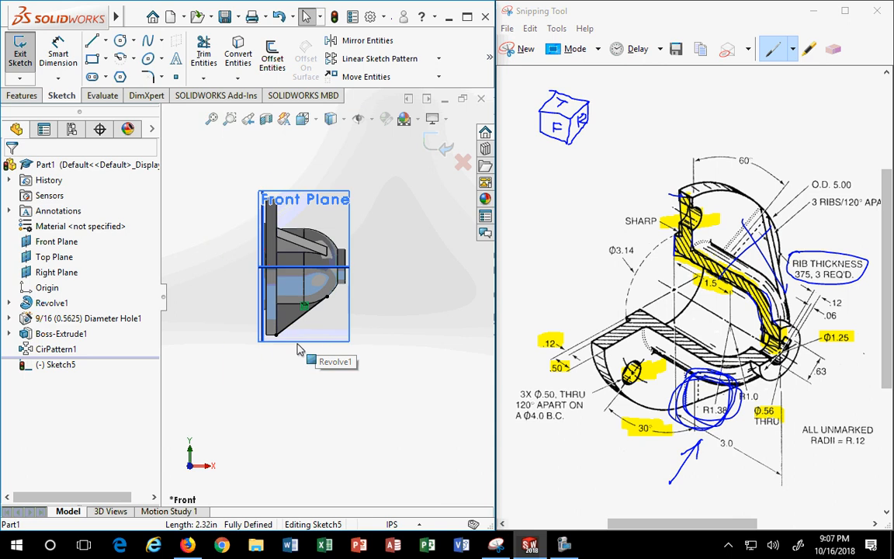
{"action": "scroll", "coordinate": [264, 322], "scroll_direction": "down", "scroll_amount": 5}
{"action": "scroll", "coordinate": [319, 313], "scroll_direction": "down", "scroll_amount": 3}
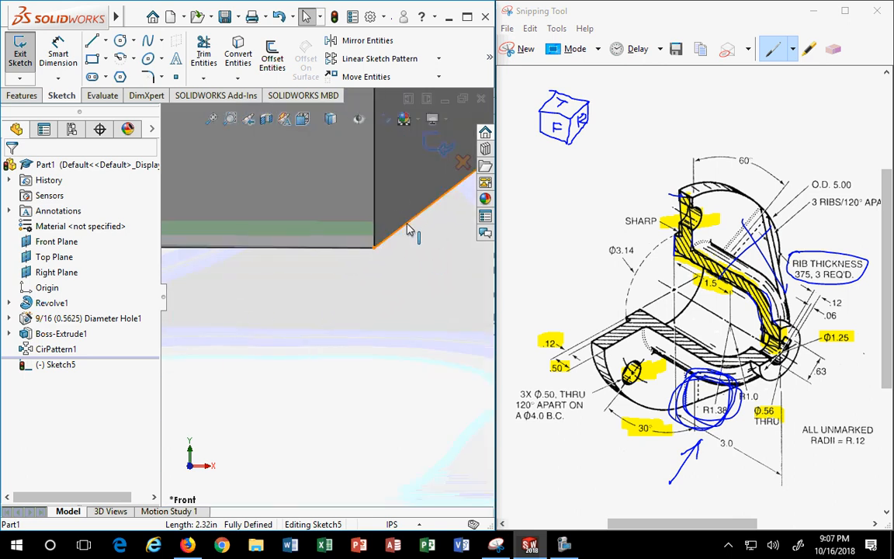
{"action": "scroll", "coordinate": [411, 232], "scroll_direction": "up", "scroll_amount": 5}
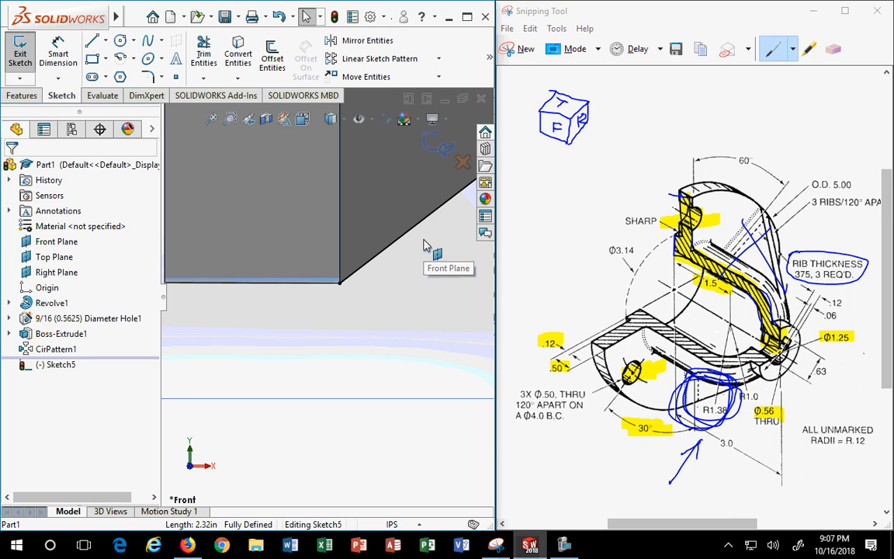
{"action": "scroll", "coordinate": [452, 231], "scroll_direction": "down", "scroll_amount": 8}
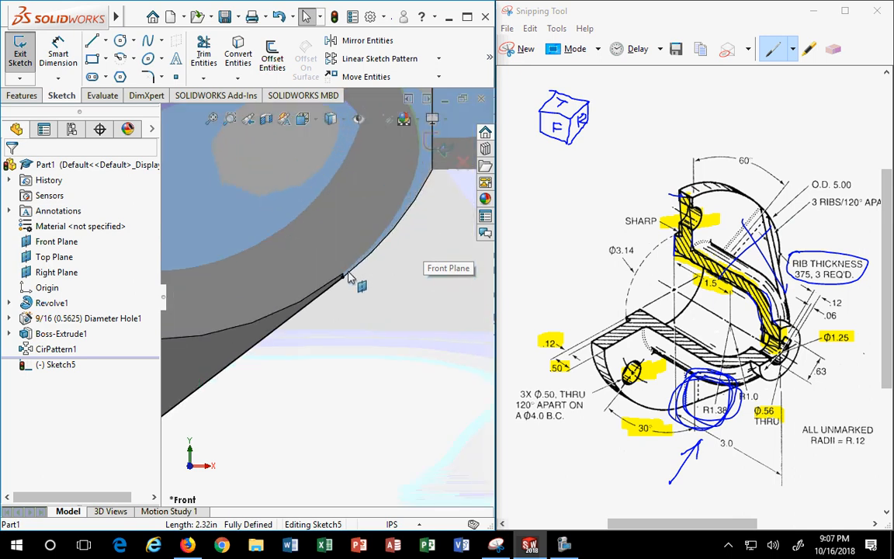
{"action": "scroll", "coordinate": [340, 276], "scroll_direction": "down", "scroll_amount": 6}
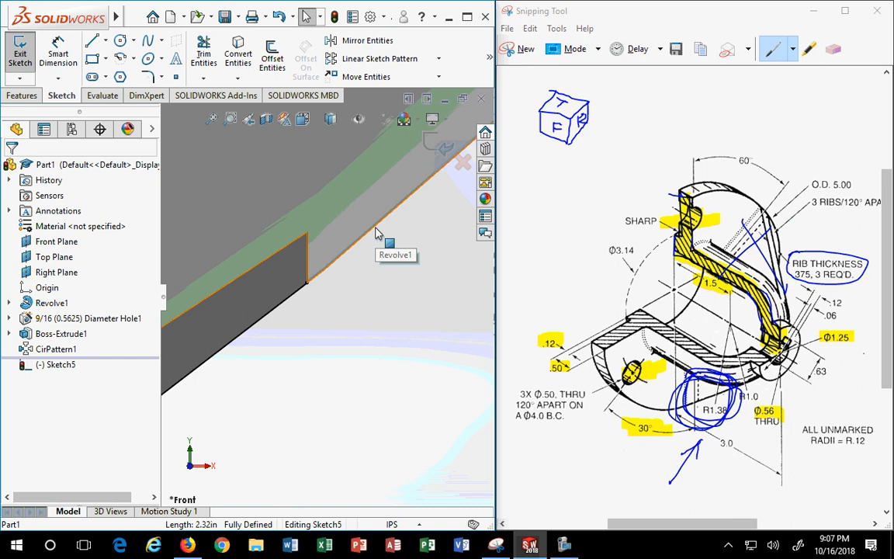
{"action": "scroll", "coordinate": [376, 228], "scroll_direction": "up", "scroll_amount": 2}
{"action": "scroll", "coordinate": [317, 335], "scroll_direction": "up", "scroll_amount": 8}
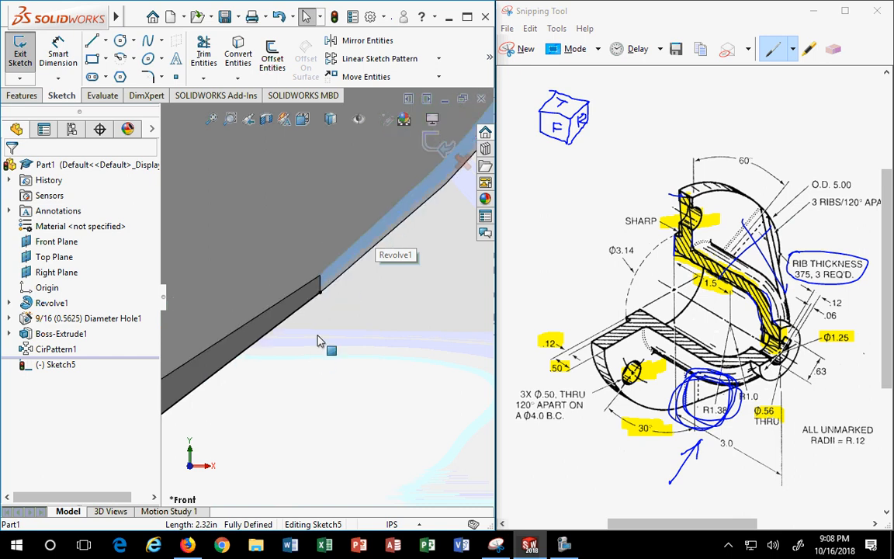
Close the profile below the rib's sloping edge with two vertical lines and a horizontal bottom line about 1.84 in long, and stretch it farther down
{"action": "key", "text": "l"}
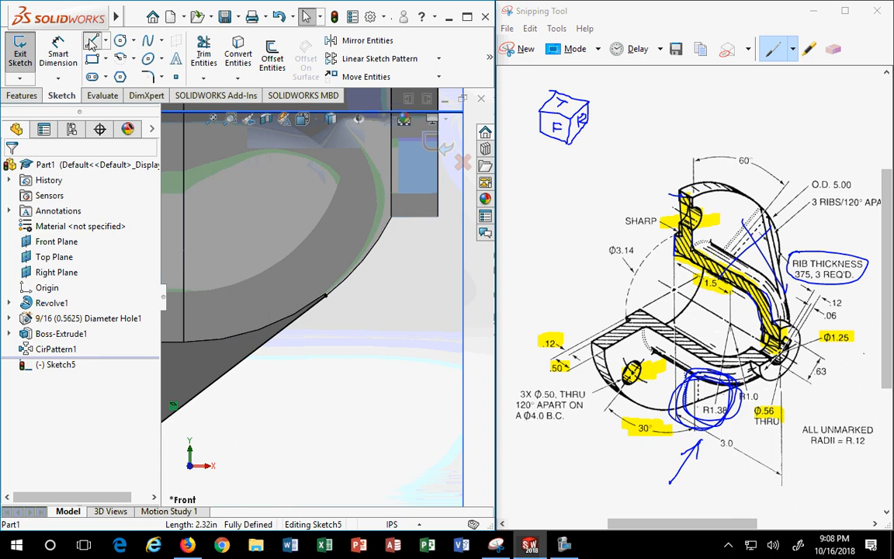
{"action": "left_click", "coordinate": [326, 297]}
{"action": "scroll", "coordinate": [329, 361], "scroll_direction": "up", "scroll_amount": 4}
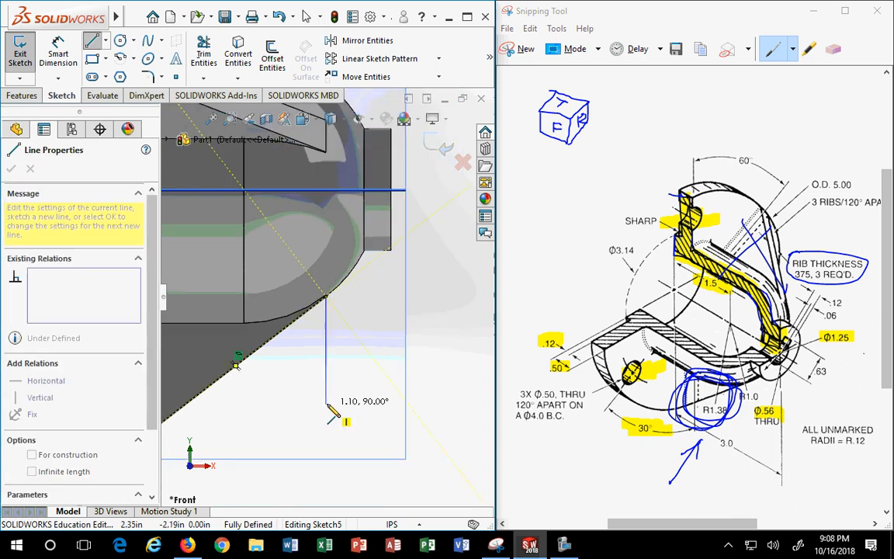
{"action": "left_click", "coordinate": [326, 419]}
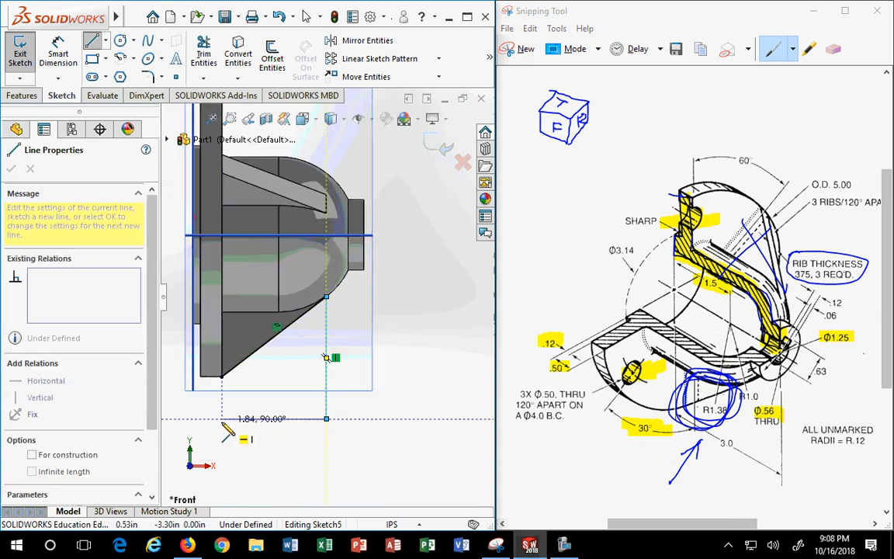
{"action": "left_click", "coordinate": [222, 419]}
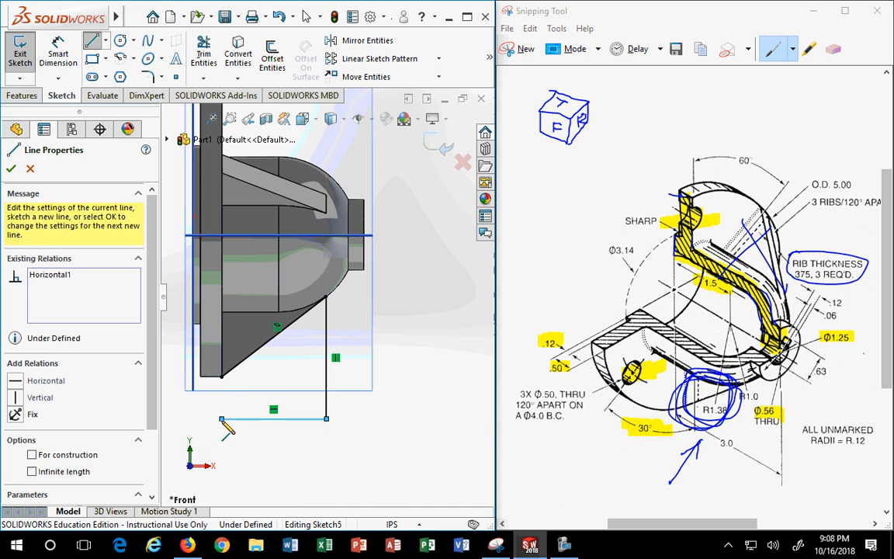
{"action": "left_click", "coordinate": [222, 376]}
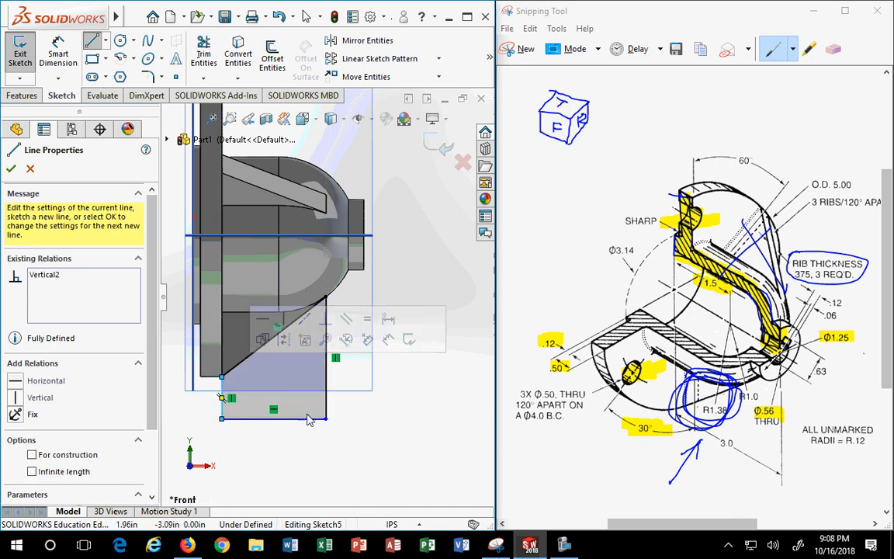
{"action": "key", "text": "Escape"}
{"action": "mouse_move", "coordinate": [262, 419]}
{"action": "left_mouse_down"}
{"action": "mouse_move", "coordinate": [270, 353]}
{"action": "mouse_move", "coordinate": [277, 439]}
{"action": "left_mouse_up"}
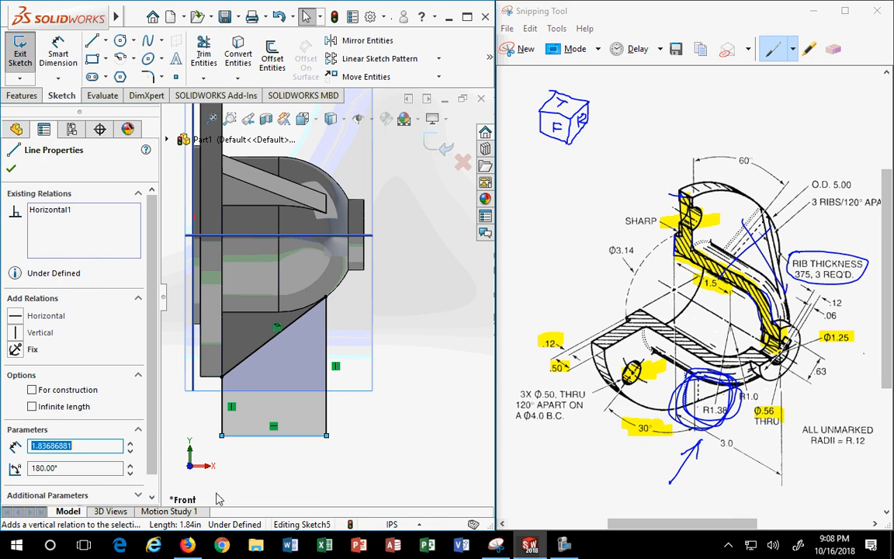
{"action": "scroll", "coordinate": [319, 317], "scroll_direction": "down", "scroll_amount": 3}
{"action": "scroll", "coordinate": [316, 280], "scroll_direction": "down", "scroll_amount": 2}
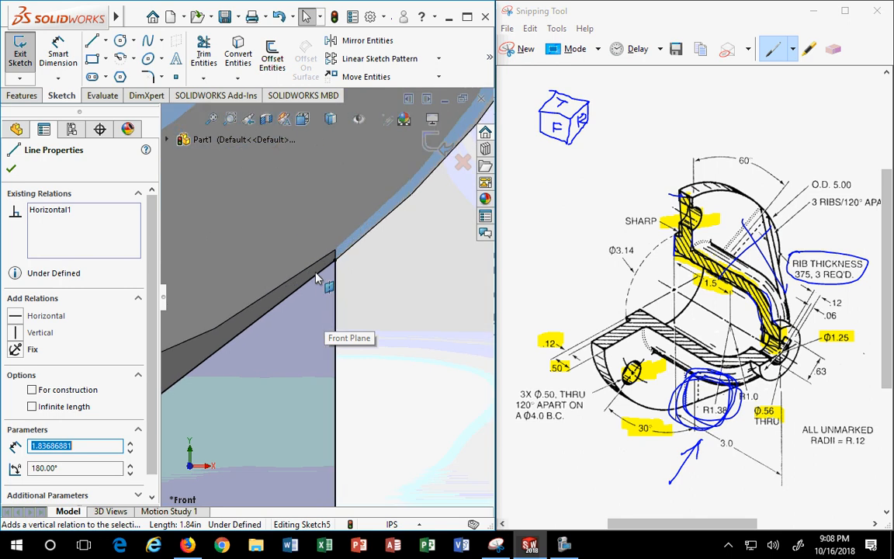
{"action": "scroll", "coordinate": [316, 274], "scroll_direction": "up", "scroll_amount": 2}
{"action": "scroll", "coordinate": [313, 344], "scroll_direction": "down", "scroll_amount": 4}
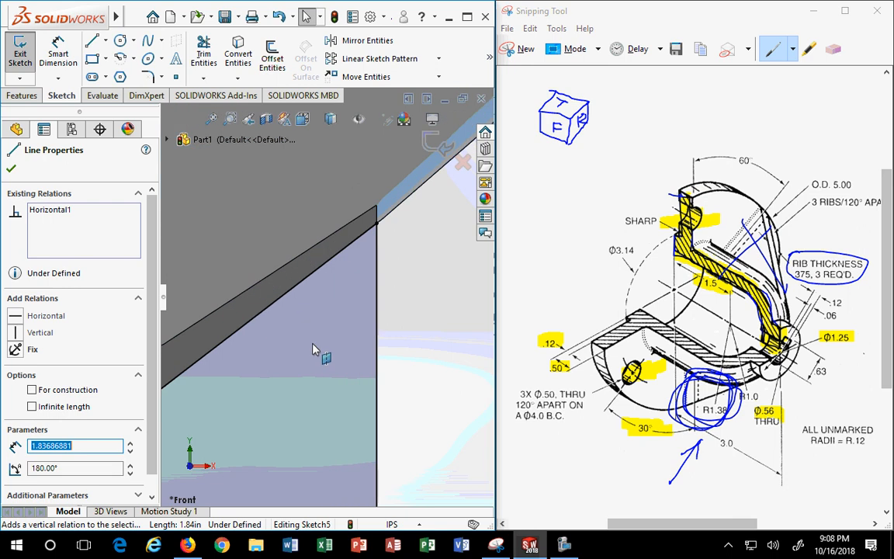
{"action": "scroll", "coordinate": [315, 348], "scroll_direction": "up", "scroll_amount": 5}
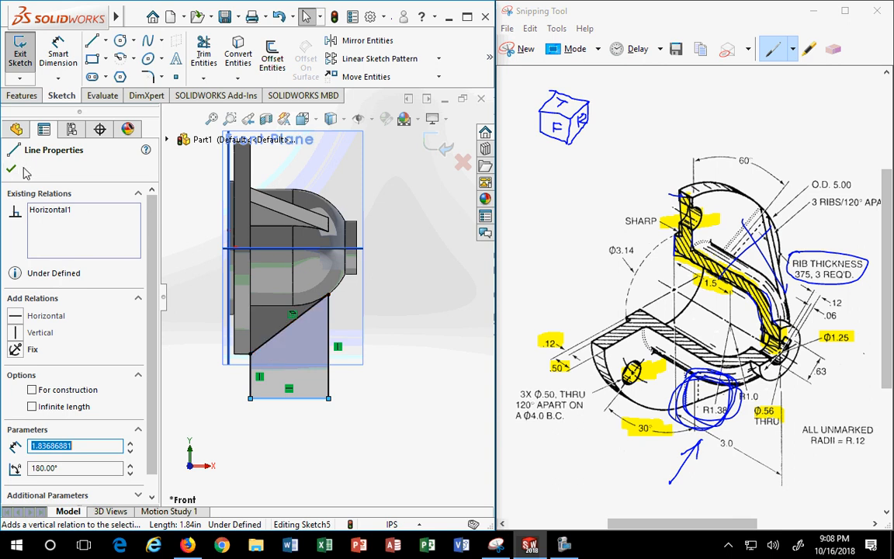
{"action": "left_click", "coordinate": [23, 96]}
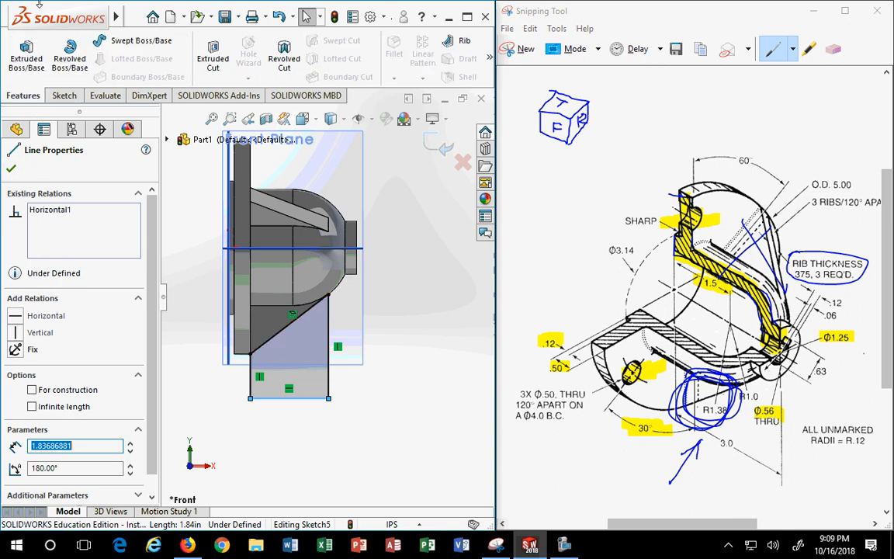
{"action": "left_click", "coordinate": [69, 62]}
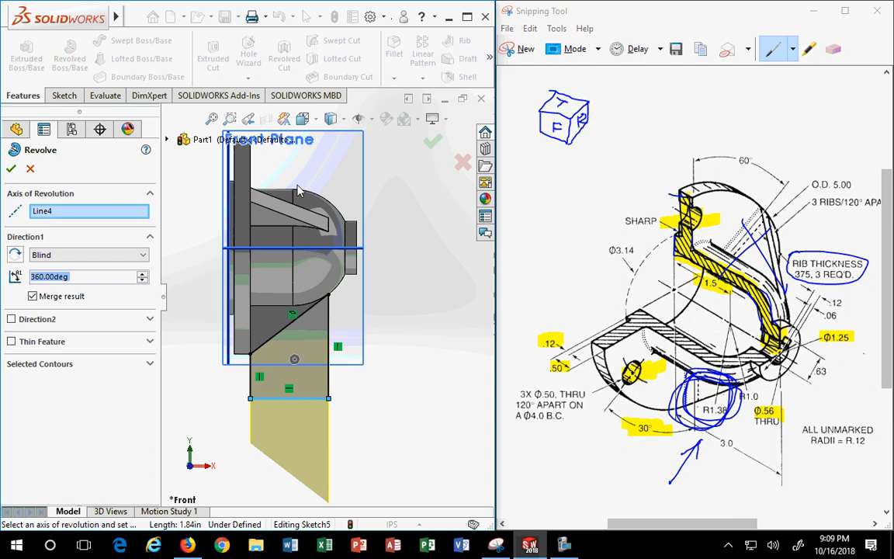
{"action": "left_click", "coordinate": [463, 163]}
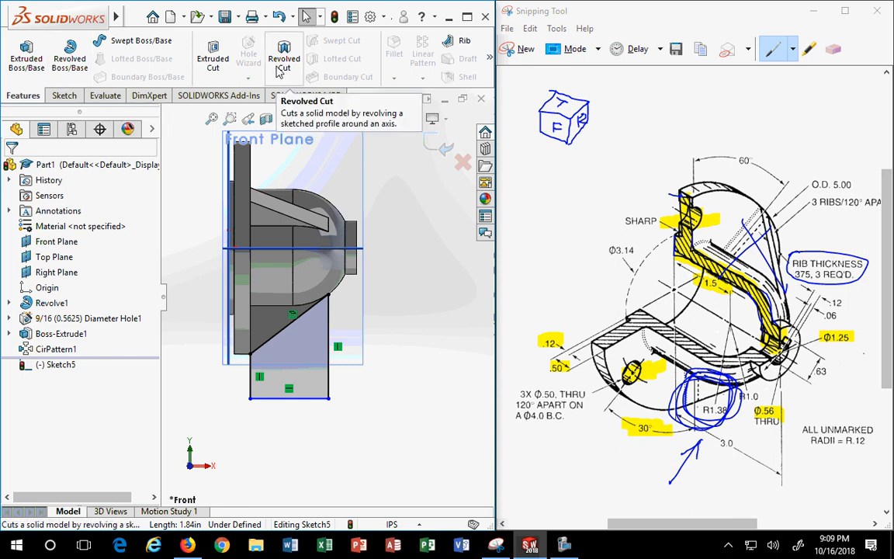
{"action": "middle_click_drag", "start_coordinate": [440, 353], "coordinate": [368, 347]}
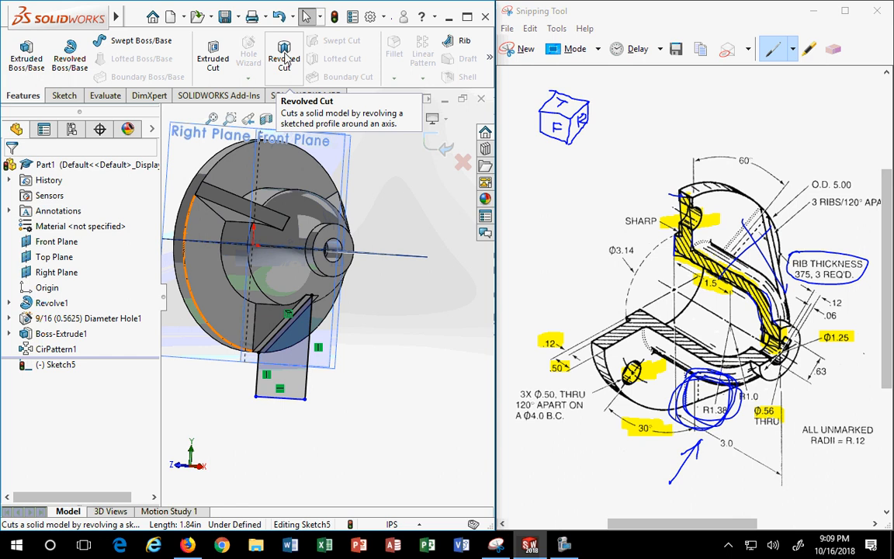
{"action": "middle_click_drag", "start_coordinate": [361, 325], "coordinate": [347, 371]}
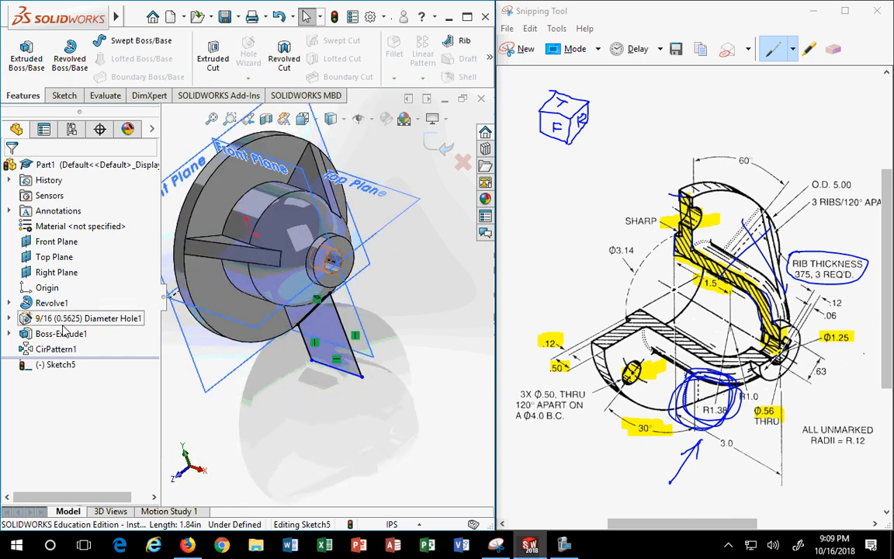
{"action": "left_click", "coordinate": [284, 58]}
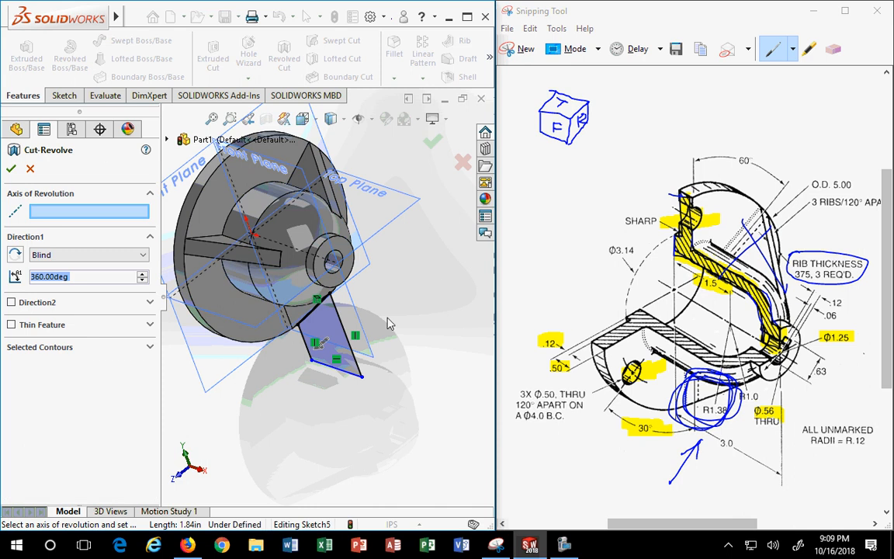
{"action": "middle_click_drag", "start_coordinate": [378, 320], "coordinate": [382, 282]}
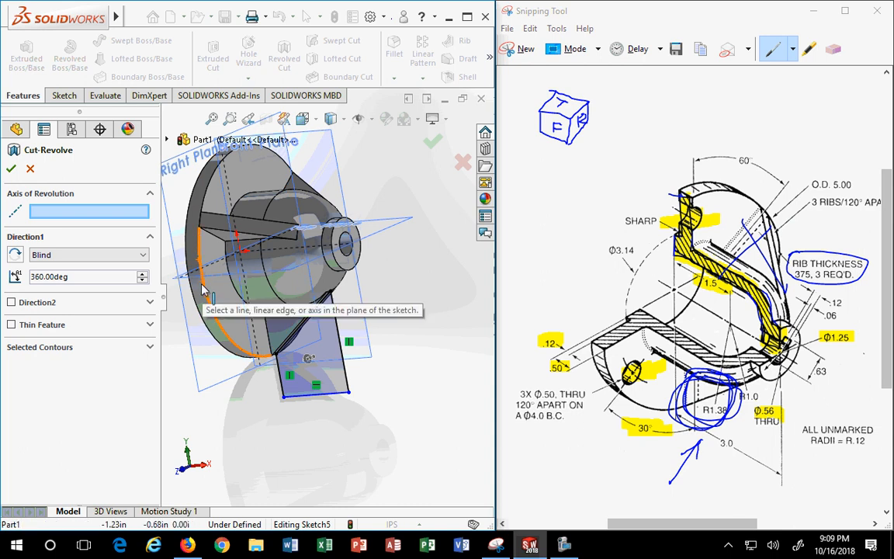
{"action": "middle_click_drag", "start_coordinate": [369, 327], "coordinate": [224, 268]}
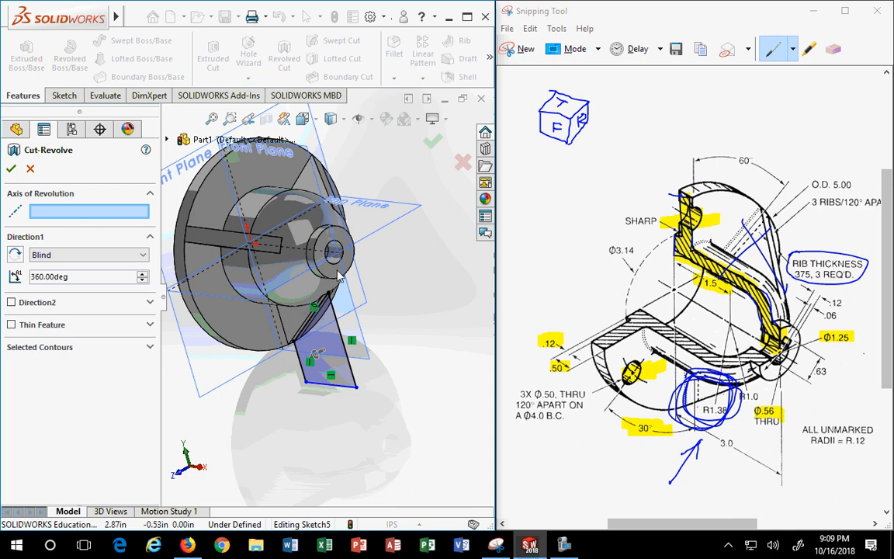
{"action": "scroll", "coordinate": [354, 274], "scroll_direction": "down", "scroll_amount": 2}
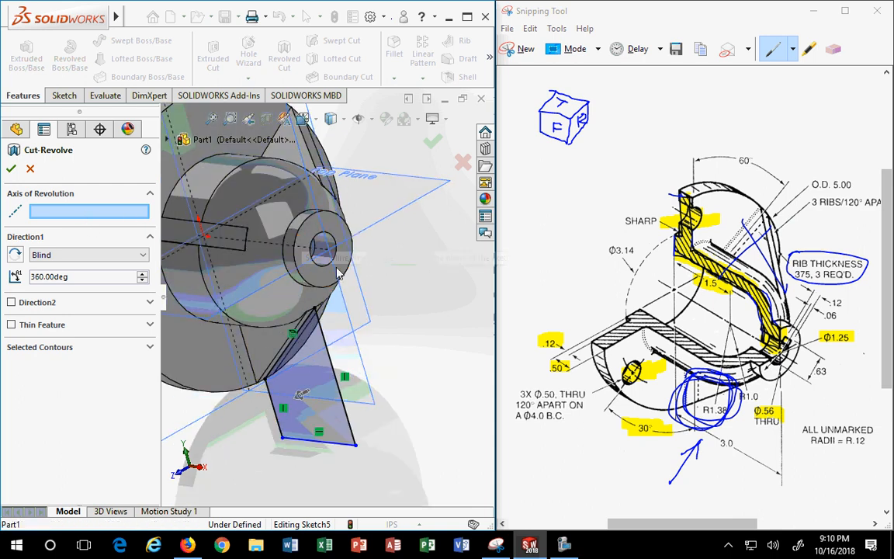
{"action": "left_click", "coordinate": [30, 169]}
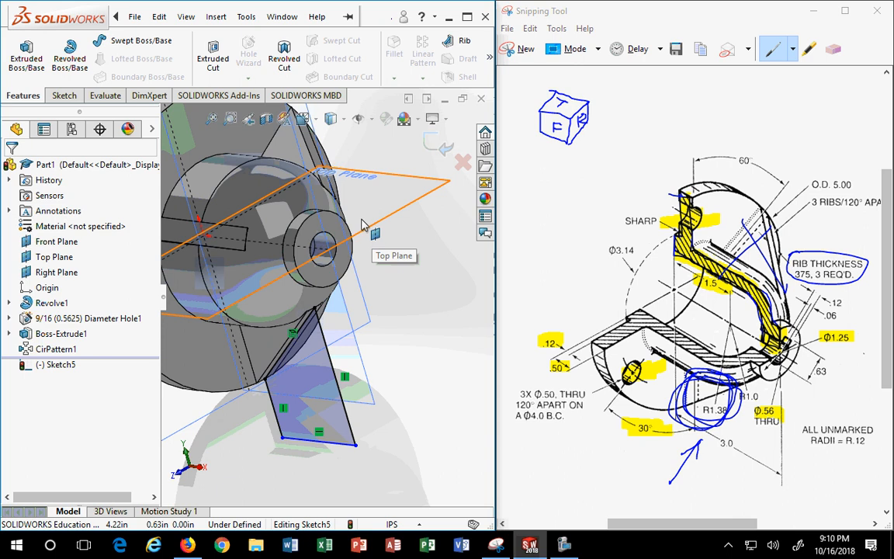
Show the temporary axes so the part's central axis can be selected
{"action": "scroll", "coordinate": [366, 221], "scroll_direction": "down", "scroll_amount": 1}
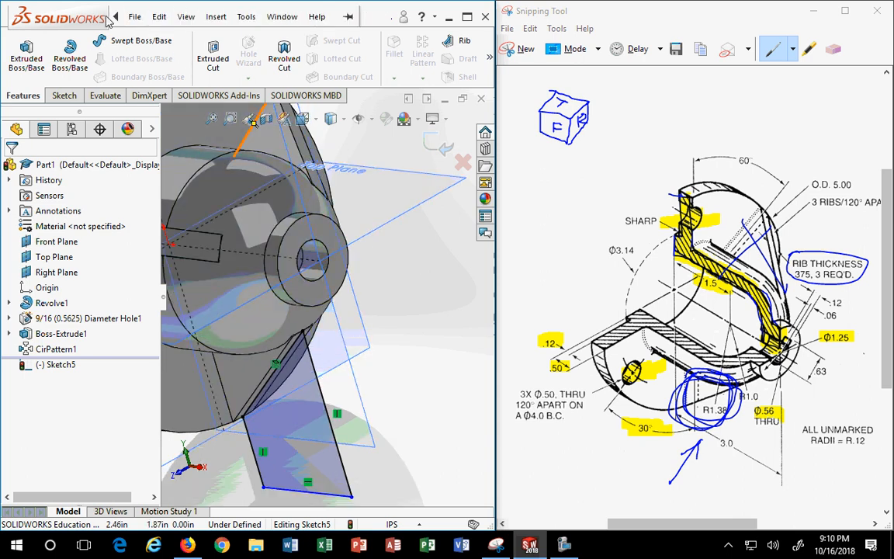
{"action": "left_click", "coordinate": [187, 17]}
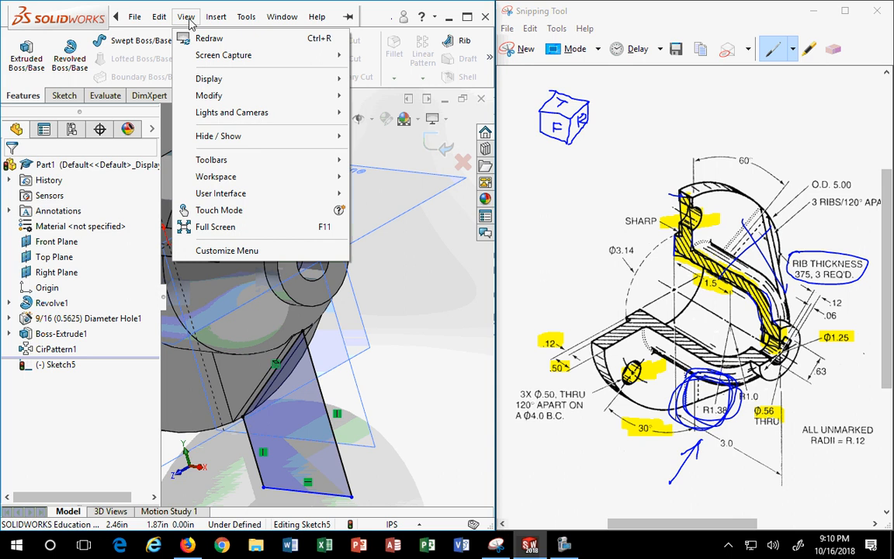
{"action": "mouse_move", "coordinate": [246, 145]}
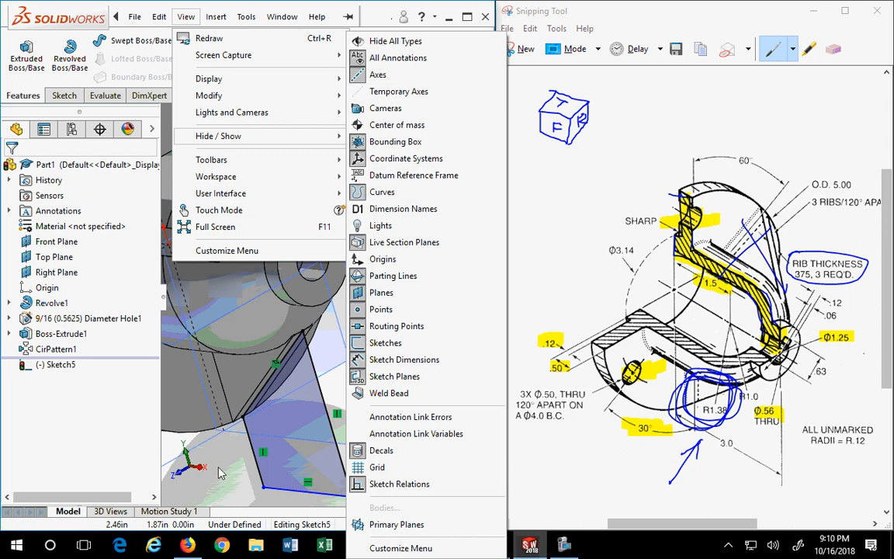
{"action": "left_click", "coordinate": [392, 92]}
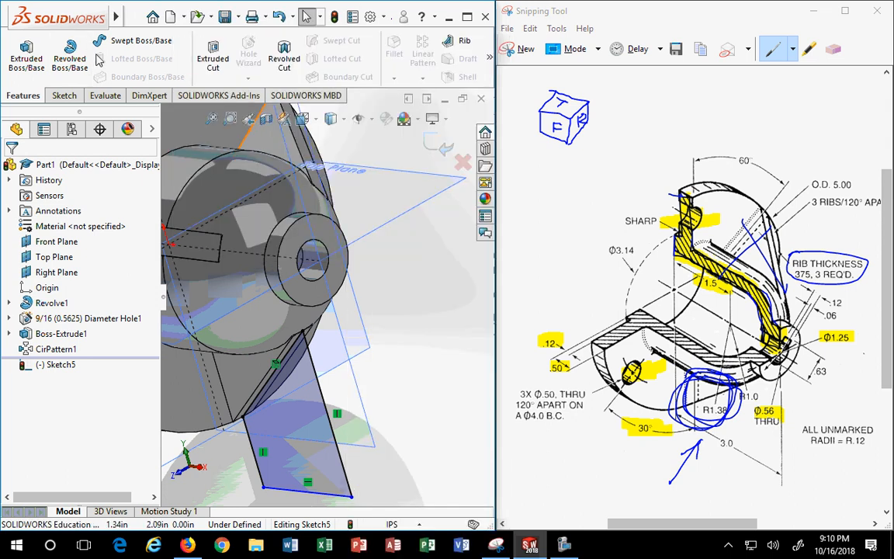
{"action": "left_click", "coordinate": [135, 17]}
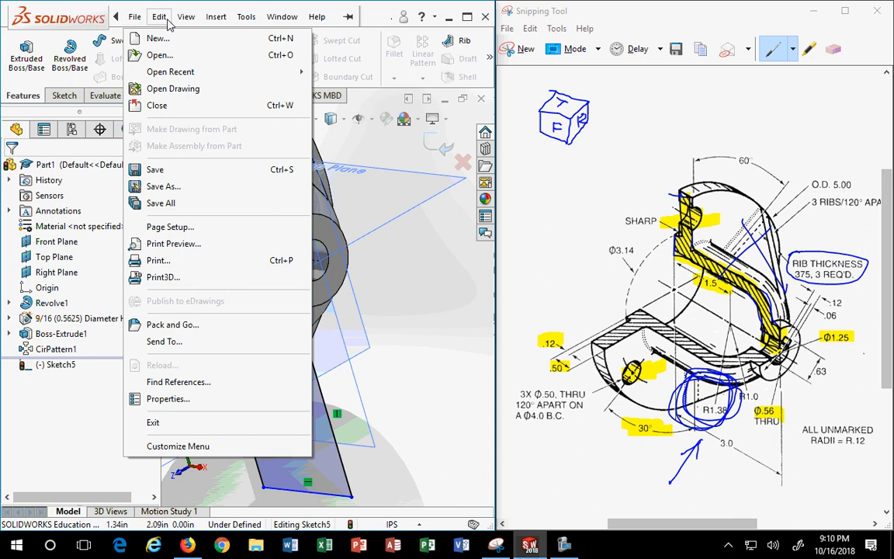
{"action": "mouse_move", "coordinate": [187, 22]}
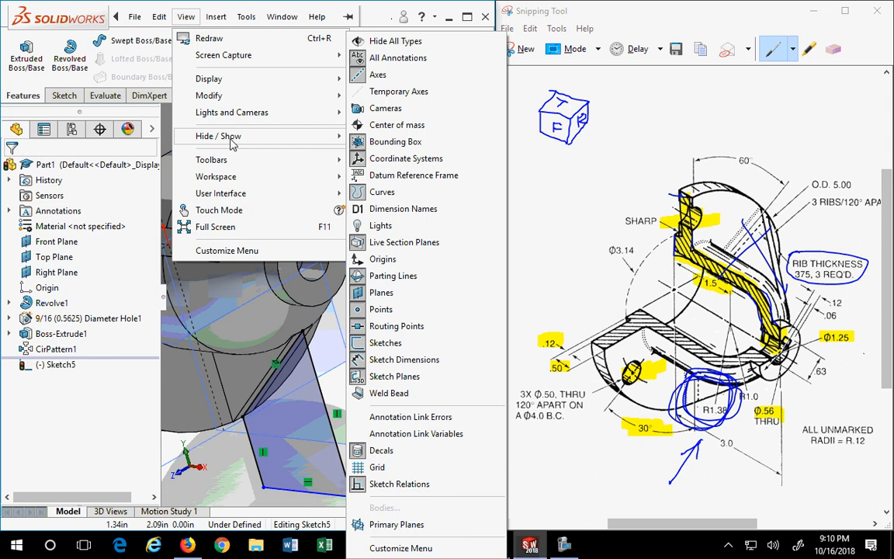
{"action": "left_click", "coordinate": [396, 92]}
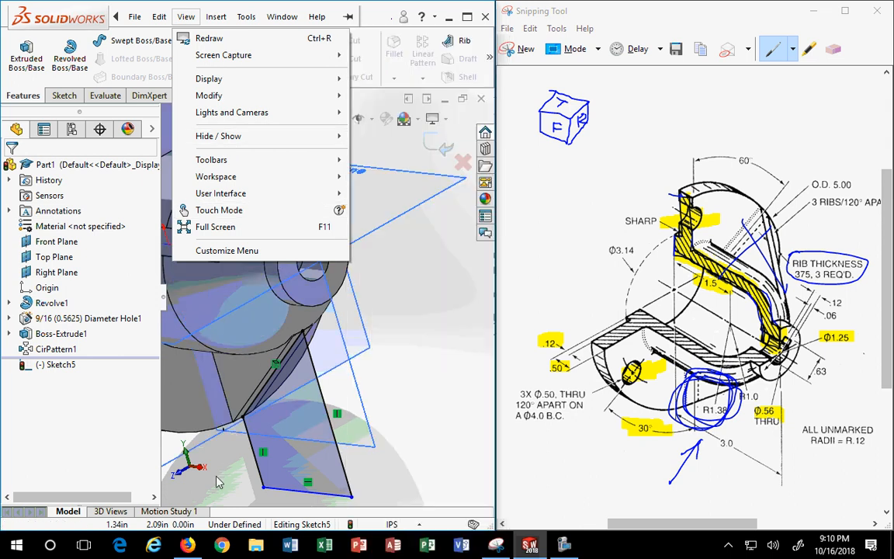
Create a 360-degree revolved cut from the profile below the lower rib, using the part's central temporary axis as the axis of revolution
{"action": "mouse_move", "coordinate": [373, 347]}
{"action": "middle_mouse_down"}
{"action": "mouse_move", "coordinate": [433, 283]}
{"action": "mouse_move", "coordinate": [383, 348]}
{"action": "middle_mouse_up"}
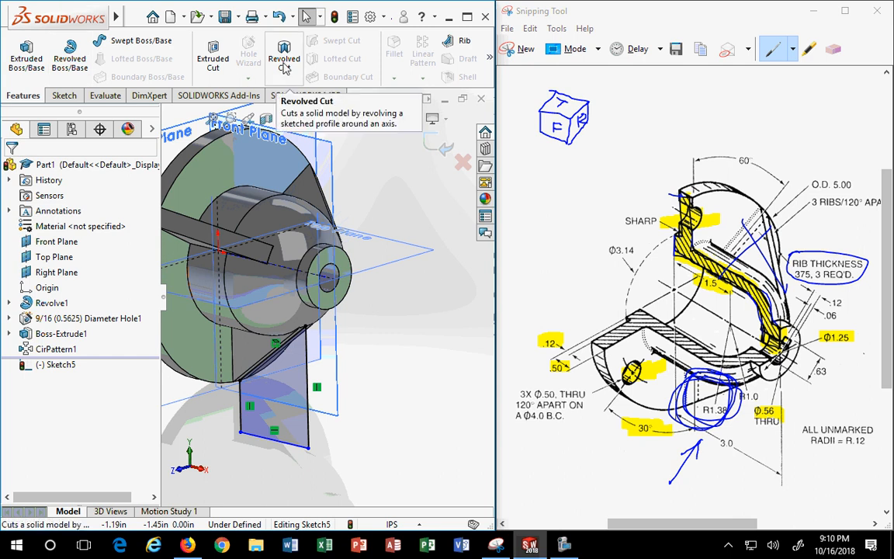
{"action": "scroll", "coordinate": [311, 326], "scroll_direction": "down", "scroll_amount": 10}
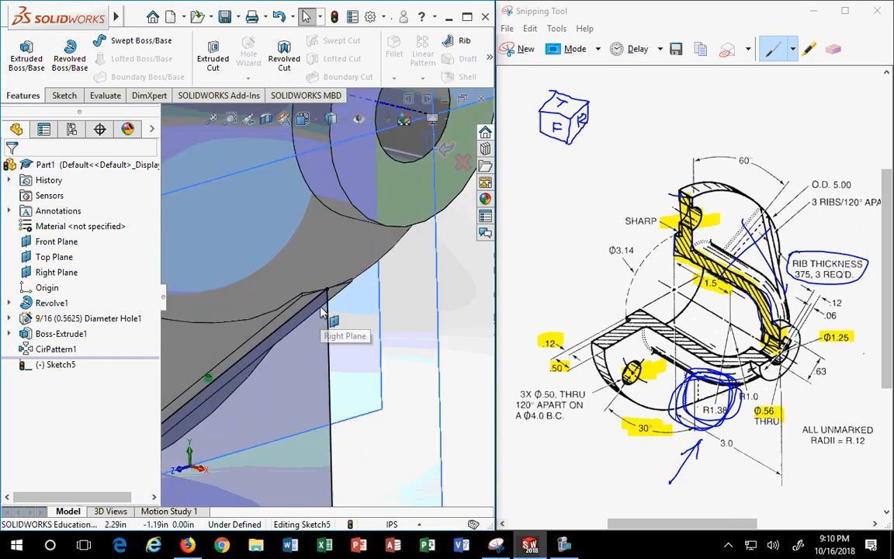
{"action": "scroll", "coordinate": [330, 295], "scroll_direction": "down", "scroll_amount": 3}
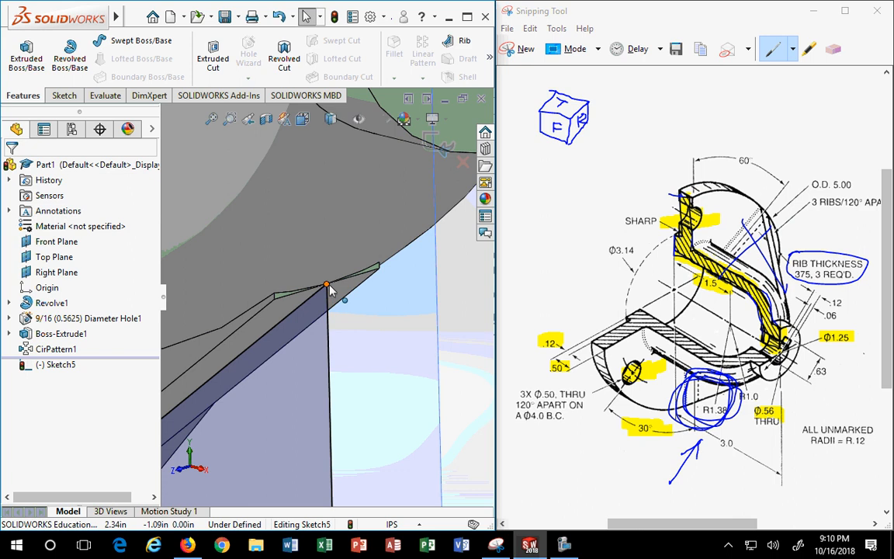
{"action": "scroll", "coordinate": [329, 289], "scroll_direction": "up", "scroll_amount": 10}
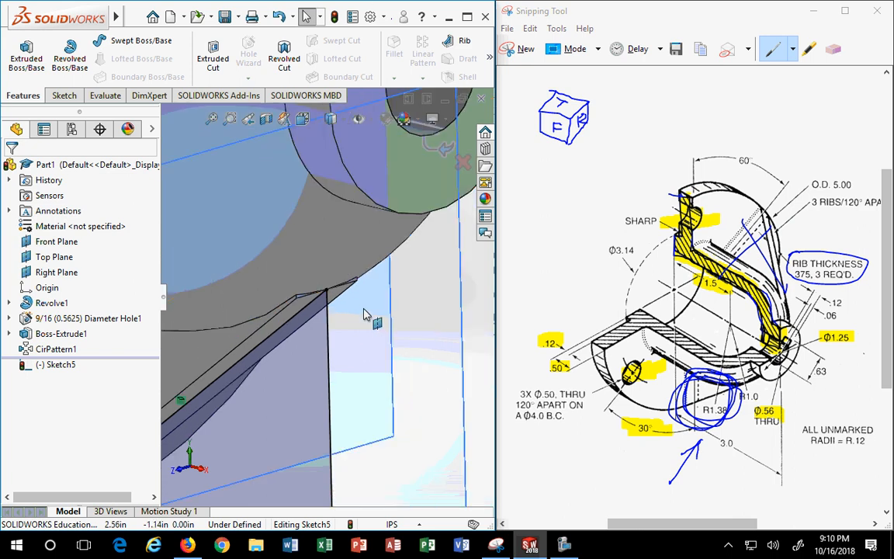
{"action": "left_click", "coordinate": [277, 56]}
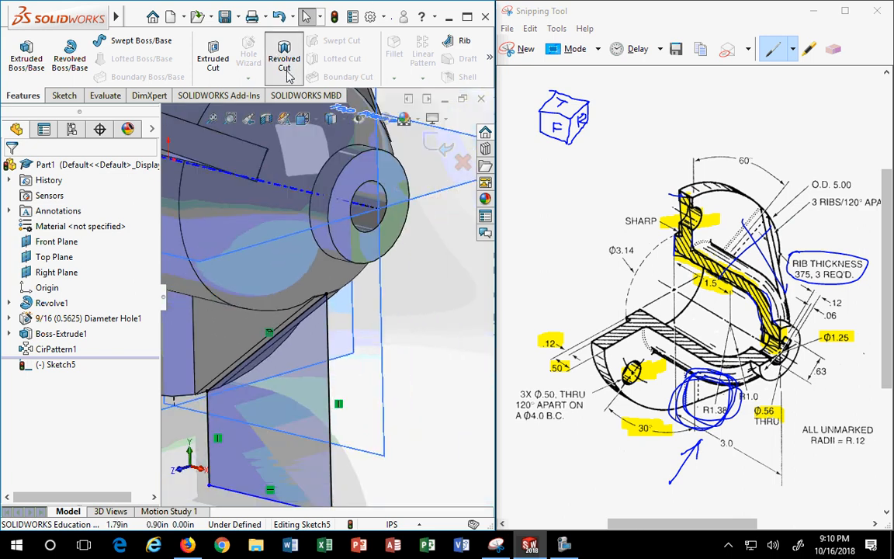
{"action": "scroll", "coordinate": [347, 287], "scroll_direction": "down", "scroll_amount": 3}
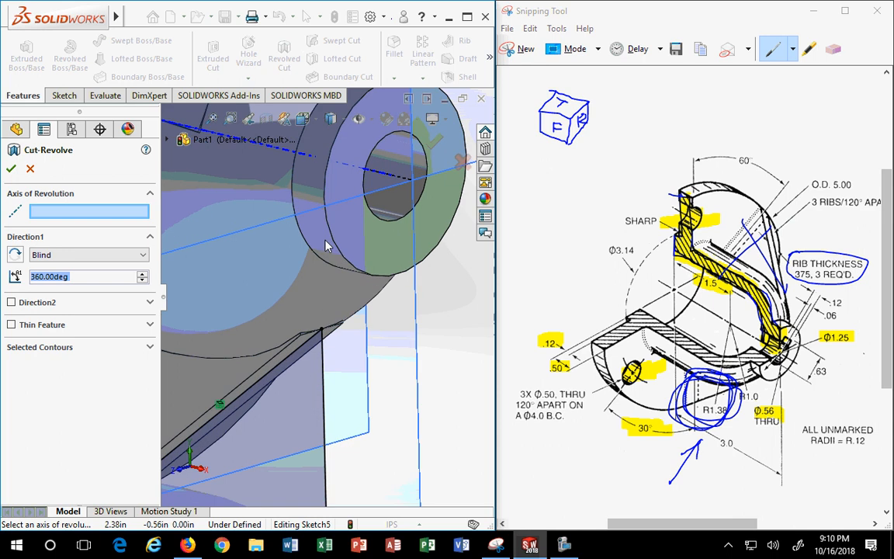
{"action": "left_click", "coordinate": [299, 158]}
{"action": "scroll", "coordinate": [379, 299], "scroll_direction": "down", "scroll_amount": 5}
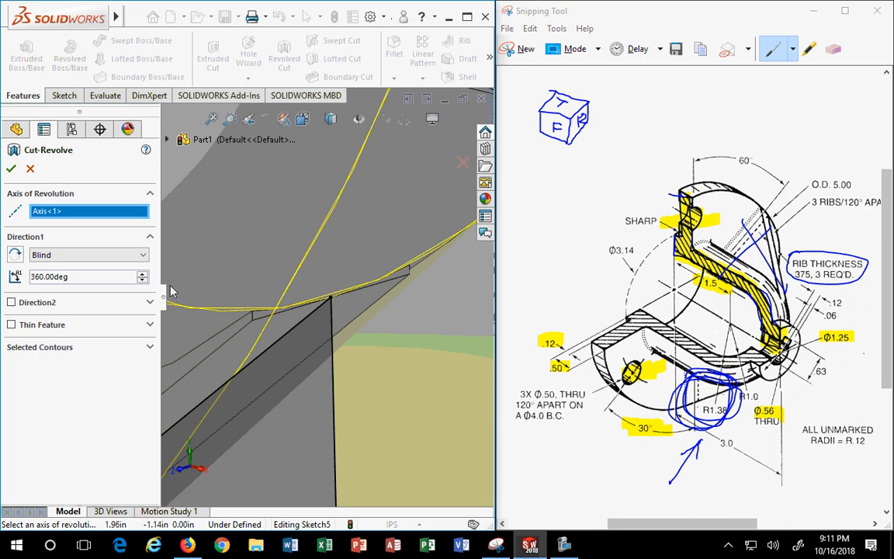
{"action": "middle_click_drag", "start_coordinate": [342, 343], "coordinate": [346, 287]}
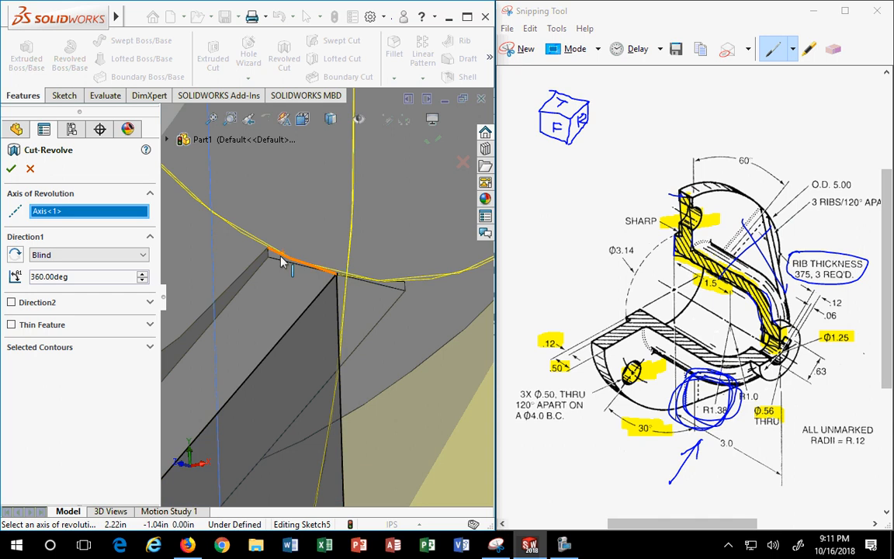
{"action": "left_click", "coordinate": [11, 169]}
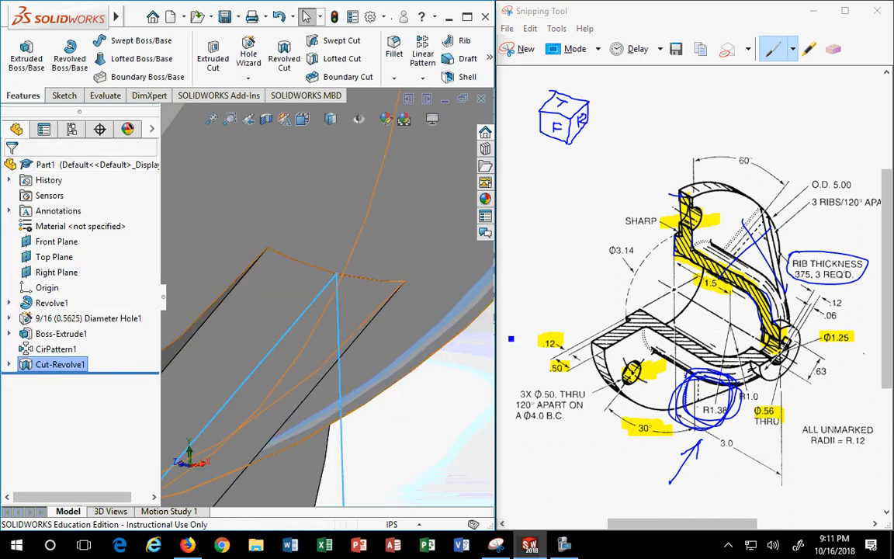
Examine the lower rib's trimmed end where its outer surface meets the dome
{"action": "scroll", "coordinate": [459, 287], "scroll_direction": "down", "scroll_amount": 3}
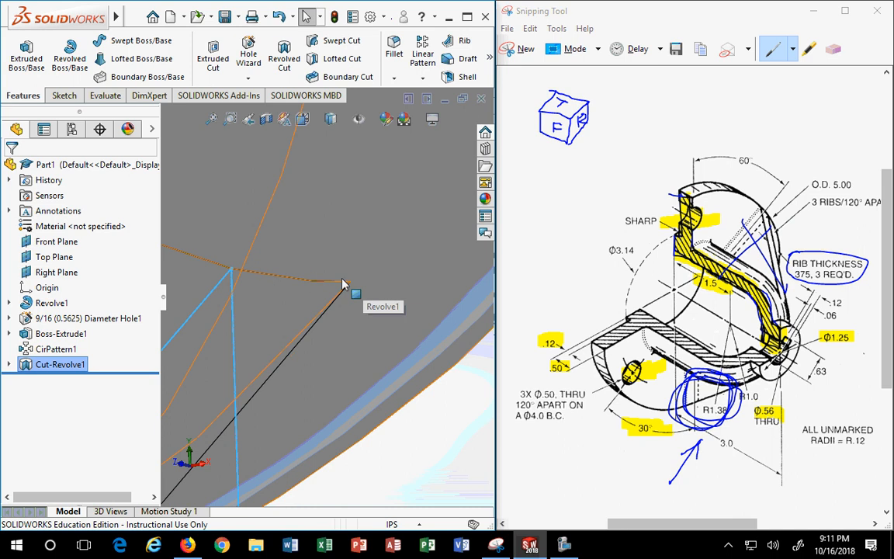
{"action": "scroll", "coordinate": [307, 293], "scroll_direction": "up", "scroll_amount": 5}
{"action": "left_click", "coordinate": [455, 363]}
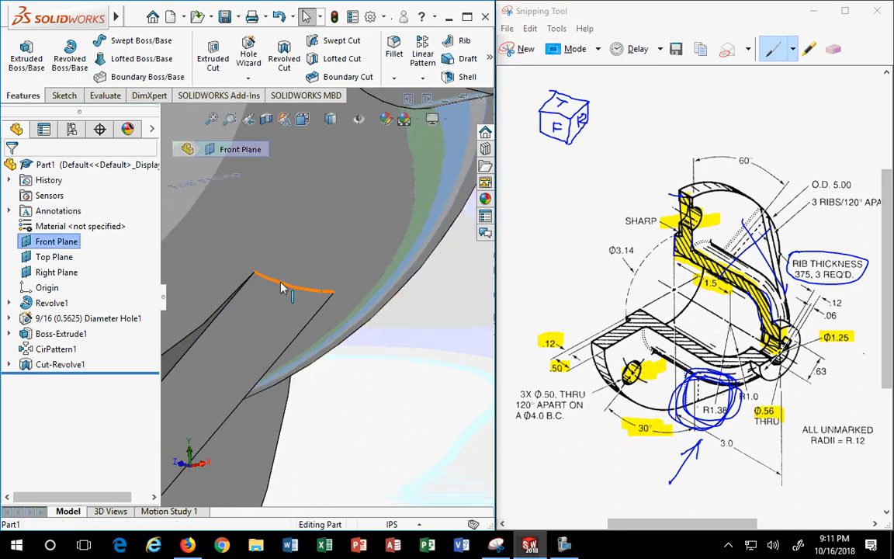
{"action": "scroll", "coordinate": [281, 286], "scroll_direction": "down", "scroll_amount": 5}
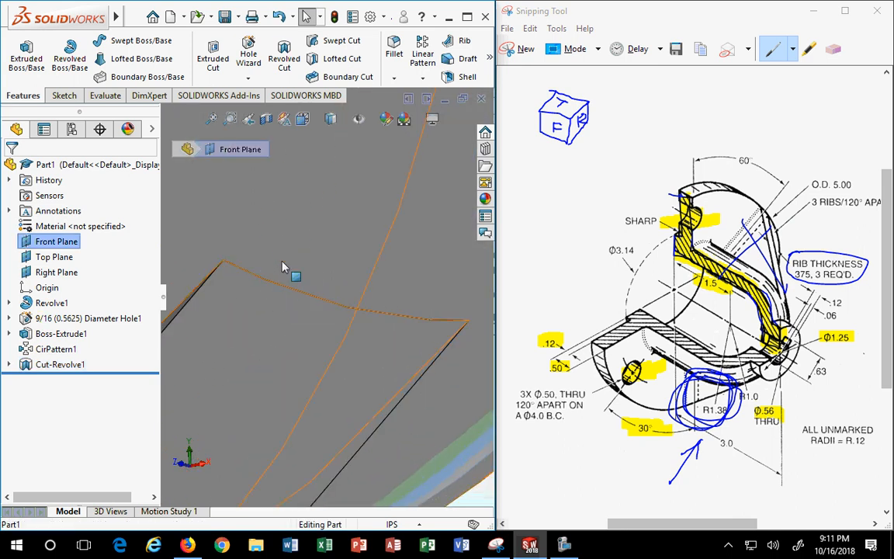
{"action": "scroll", "coordinate": [293, 298], "scroll_direction": "up", "scroll_amount": 4}
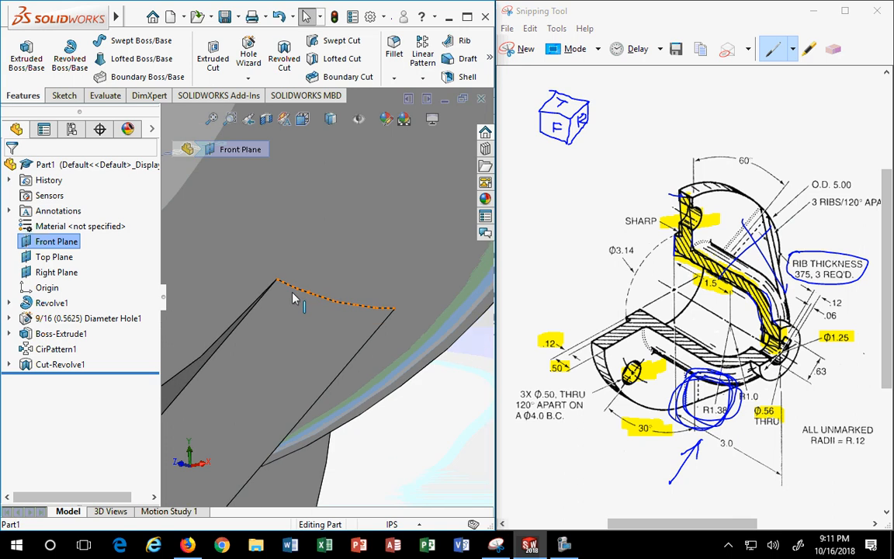
{"action": "scroll", "coordinate": [294, 299], "scroll_direction": "up", "scroll_amount": 4}
{"action": "left_click", "coordinate": [400, 332]}
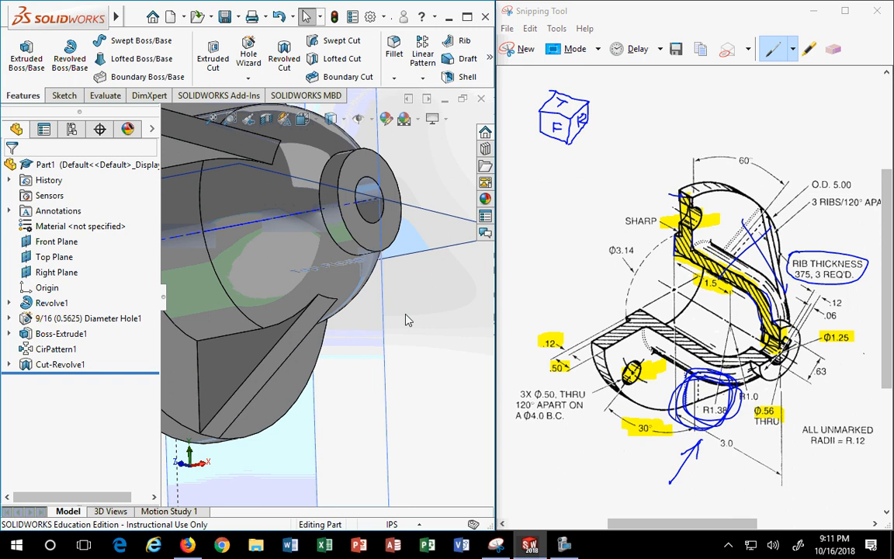
Set the display style to Shaded without edges and inspect the ribs' trimmed outer surfaces near the dome
{"action": "left_click", "coordinate": [345, 121]}
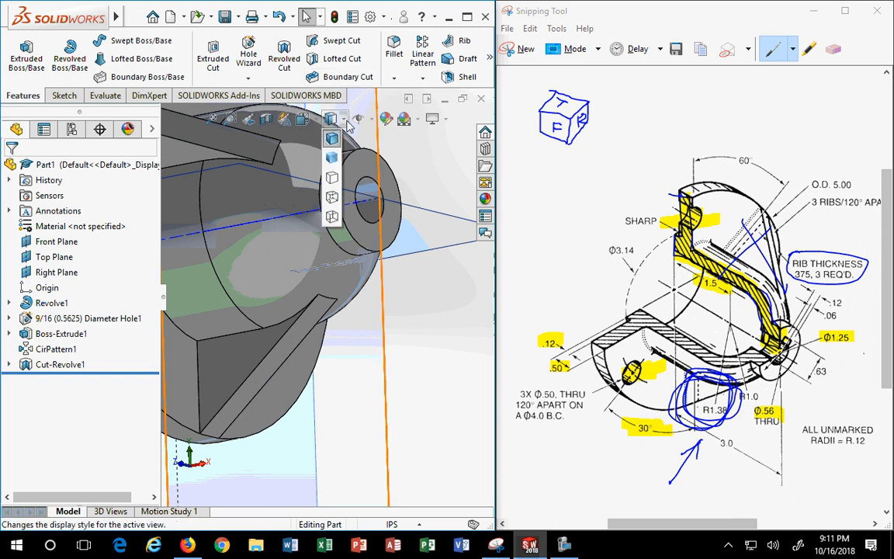
{"action": "left_click", "coordinate": [333, 160]}
{"action": "mouse_move", "coordinate": [334, 163]}
{"action": "middle_mouse_down"}
{"action": "mouse_move", "coordinate": [351, 247]}
{"action": "mouse_move", "coordinate": [329, 278]}
{"action": "mouse_move", "coordinate": [319, 207]}
{"action": "mouse_move", "coordinate": [273, 221]}
{"action": "mouse_move", "coordinate": [276, 259]}
{"action": "mouse_move", "coordinate": [273, 213]}
{"action": "middle_mouse_up"}
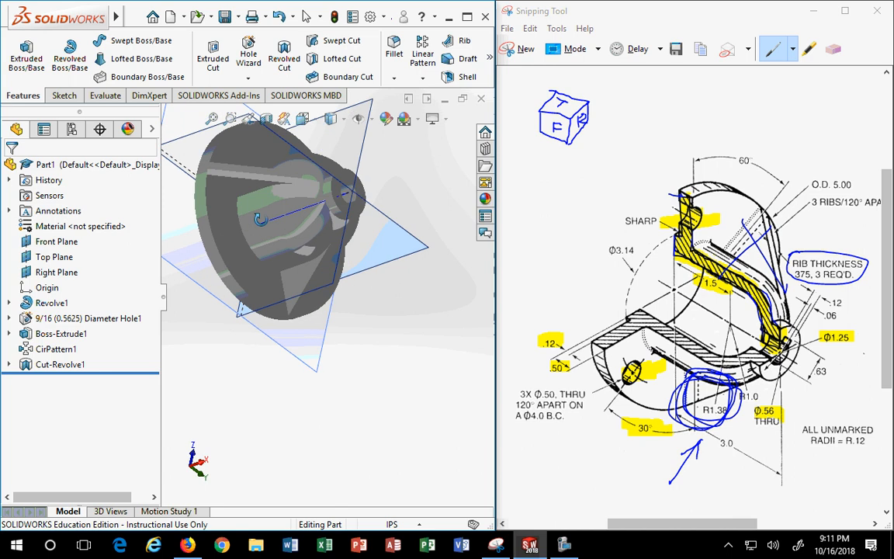
{"action": "scroll", "coordinate": [275, 210], "scroll_direction": "down", "scroll_amount": 3}
{"action": "scroll", "coordinate": [275, 210], "scroll_direction": "down", "scroll_amount": 2}
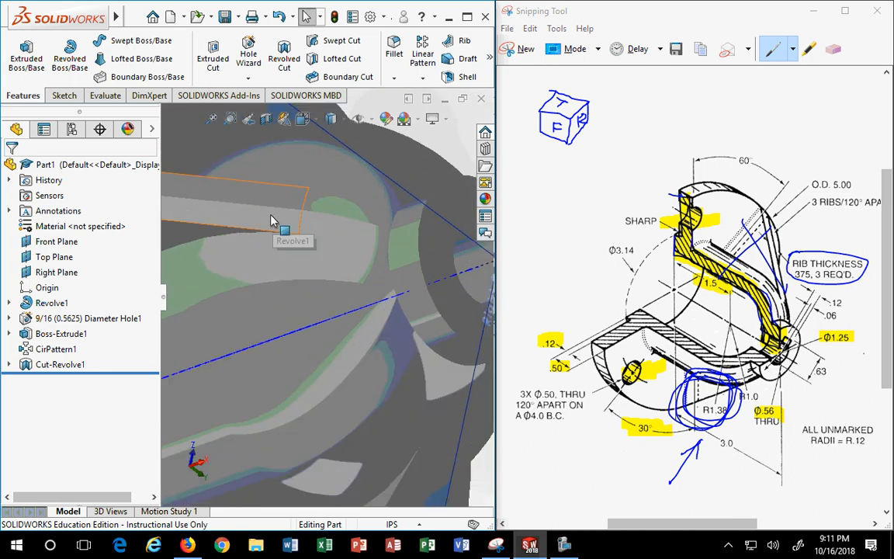
{"action": "scroll", "coordinate": [295, 240], "scroll_direction": "up", "scroll_amount": 10}
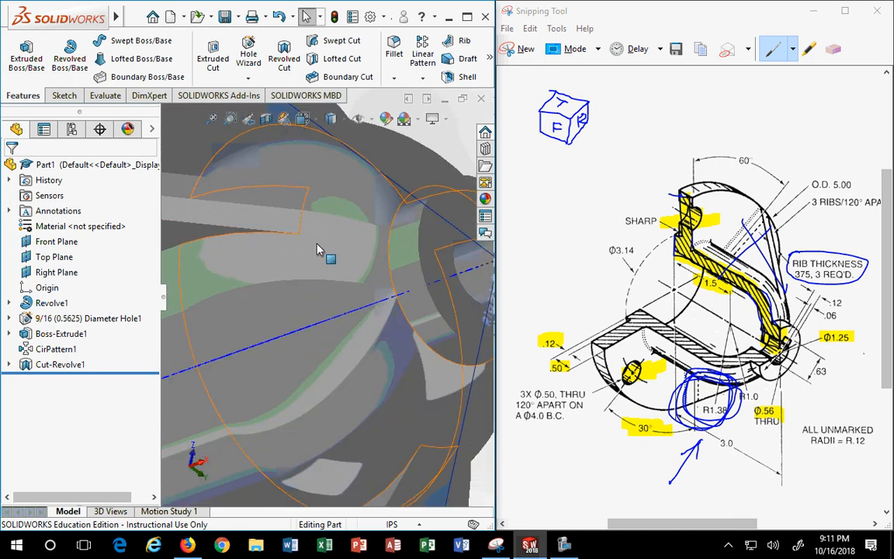
{"action": "scroll", "coordinate": [233, 268], "scroll_direction": "down", "scroll_amount": 10}
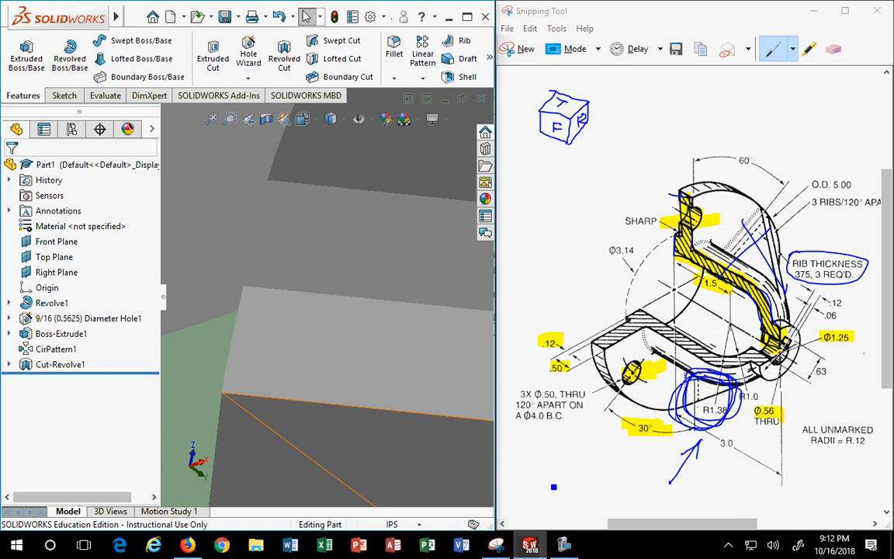
Switch to Firefox and go back to the first drawing page of theotherdrawings.pdf
{"action": "left_click", "coordinate": [188, 545]}
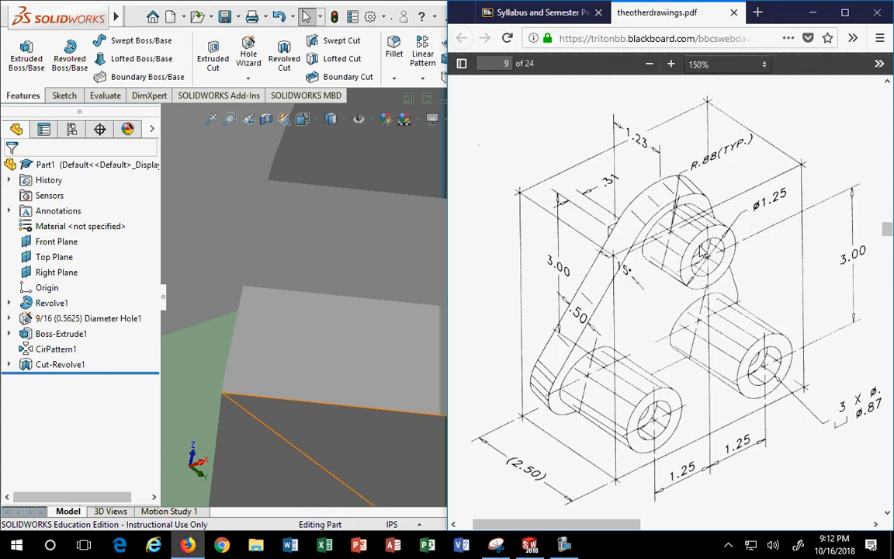
{"action": "scroll", "coordinate": [693, 265], "scroll_direction": "up", "scroll_amount": 20}
{"action": "scroll", "coordinate": [693, 265], "scroll_direction": "up", "scroll_amount": 20}
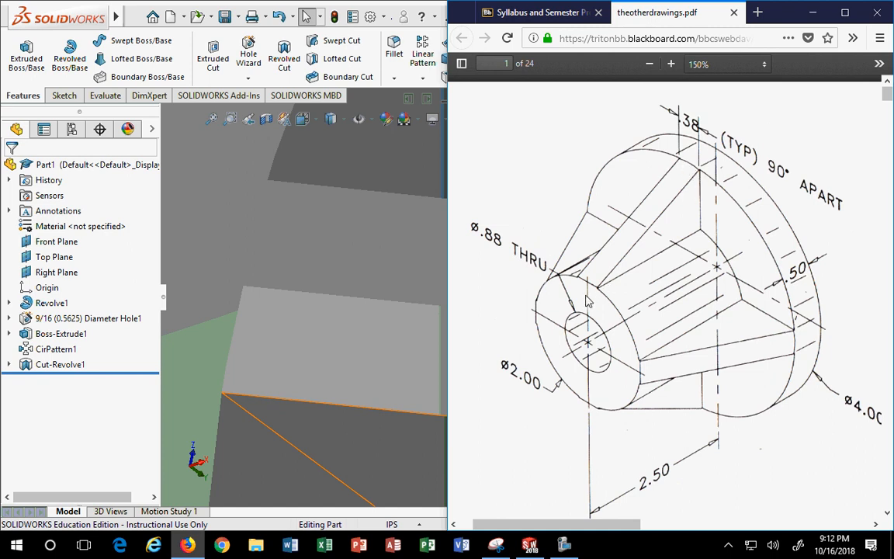
Enlarge the hub and rib junction in the first drawing and compare it with the model's trimmed rib end, selecting its outer and adjacent dome faces
{"action": "scroll", "coordinate": [588, 300], "scroll_direction": "up", "scroll_amount": 12, "text": "ctrl"}
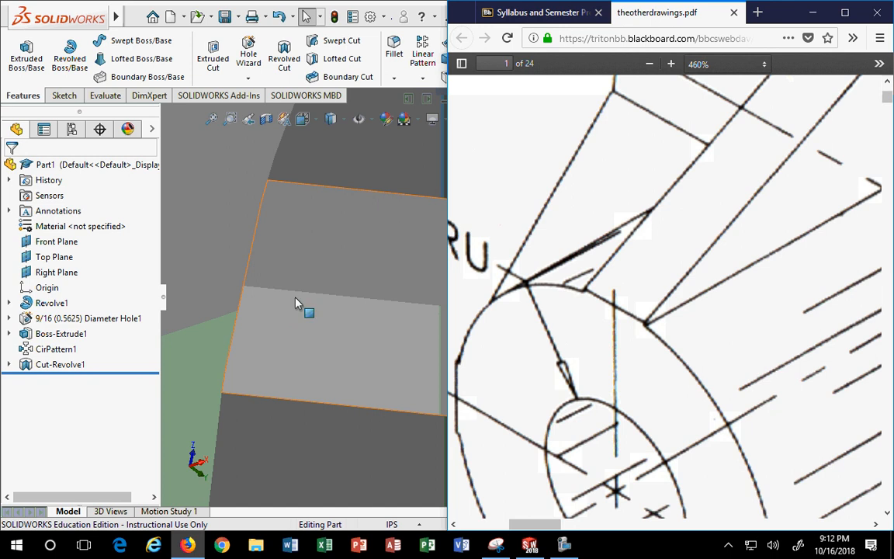
{"action": "scroll", "coordinate": [318, 303], "scroll_direction": "down", "scroll_amount": 2}
{"action": "scroll", "coordinate": [331, 292], "scroll_direction": "up", "scroll_amount": 15}
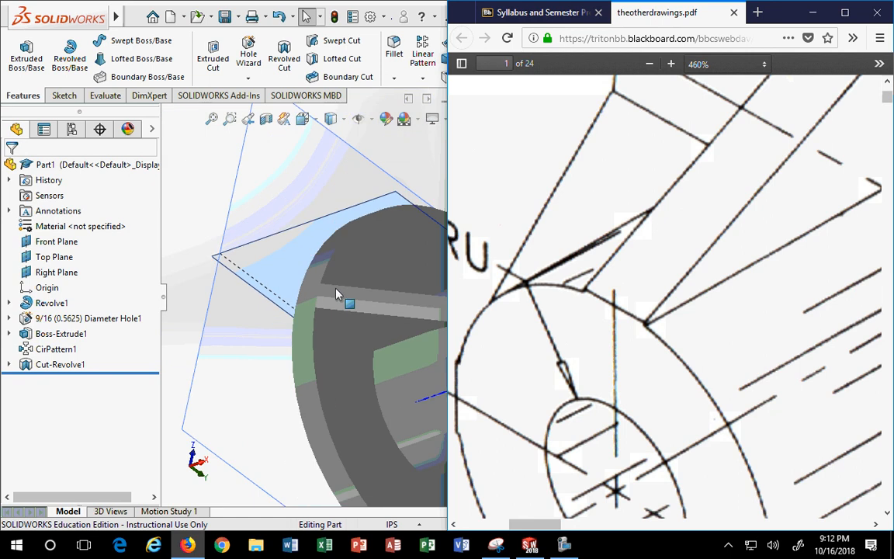
{"action": "scroll", "coordinate": [374, 317], "scroll_direction": "down", "scroll_amount": 10}
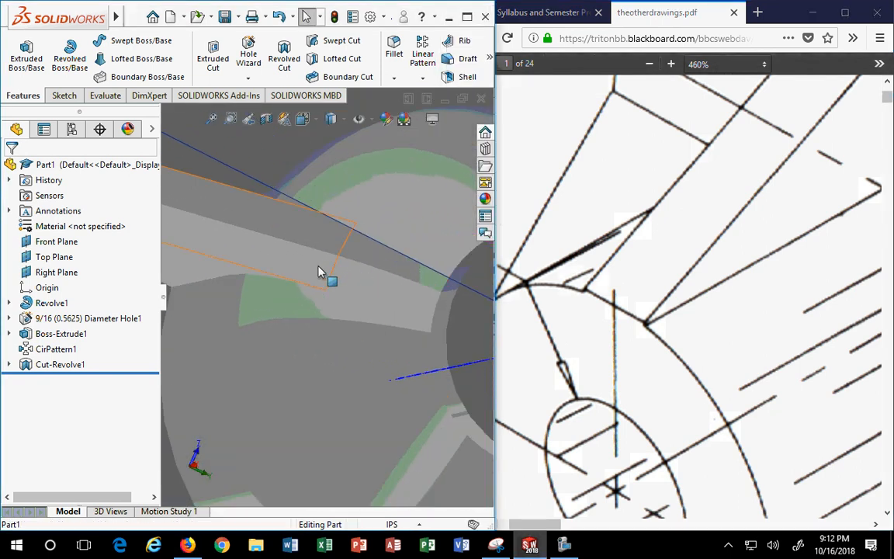
{"action": "left_click", "coordinate": [323, 268]}
{"action": "left_click", "coordinate": [335, 265]}
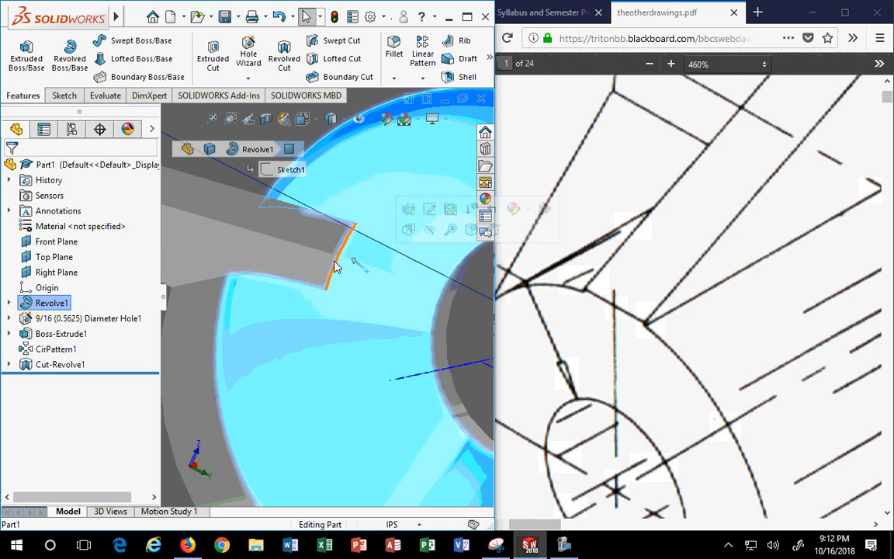
{"action": "left_click", "coordinate": [315, 255], "text": "ctrl"}
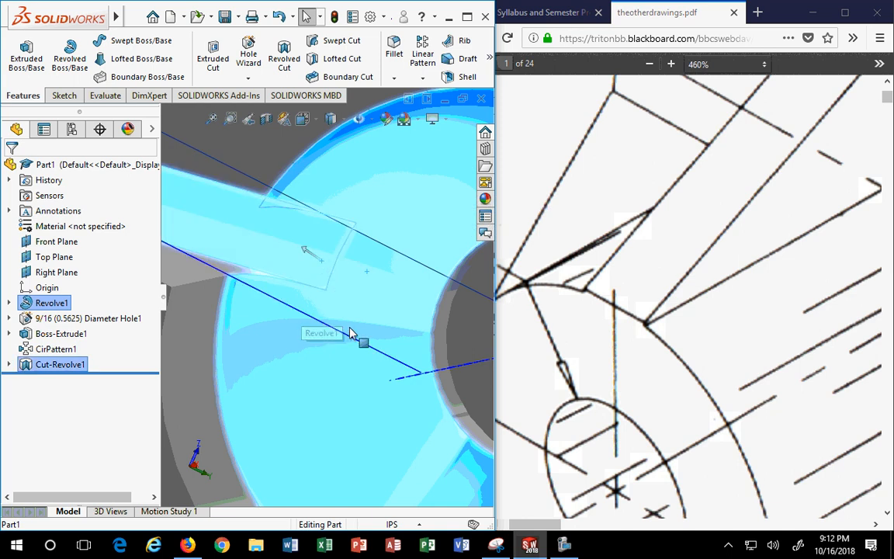
{"action": "key", "text": "f"}
{"action": "left_click", "coordinate": [256, 166]}
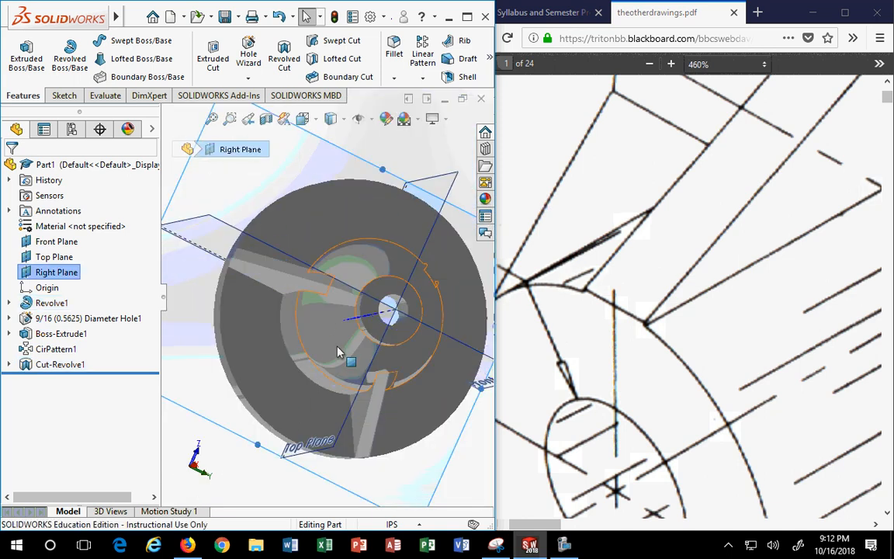
Examine the side of the trimmed rib where it runs into the dome near the hub
{"action": "middle_click_drag", "start_coordinate": [339, 349], "coordinate": [430, 309]}
{"action": "left_click", "coordinate": [431, 309]}
{"action": "scroll", "coordinate": [330, 319], "scroll_direction": "down", "scroll_amount": 3}
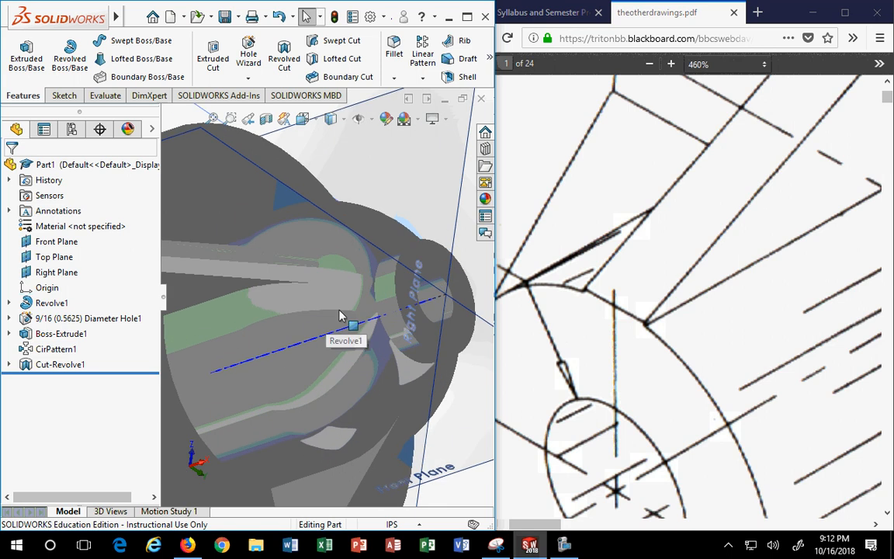
{"action": "scroll", "coordinate": [349, 300], "scroll_direction": "down", "scroll_amount": 5}
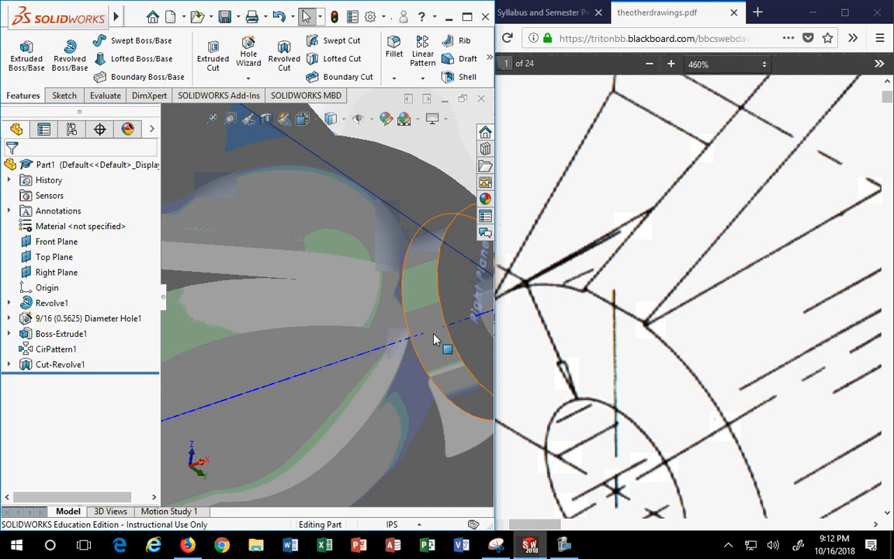
{"action": "scroll", "coordinate": [212, 247], "scroll_direction": "down", "scroll_amount": 2}
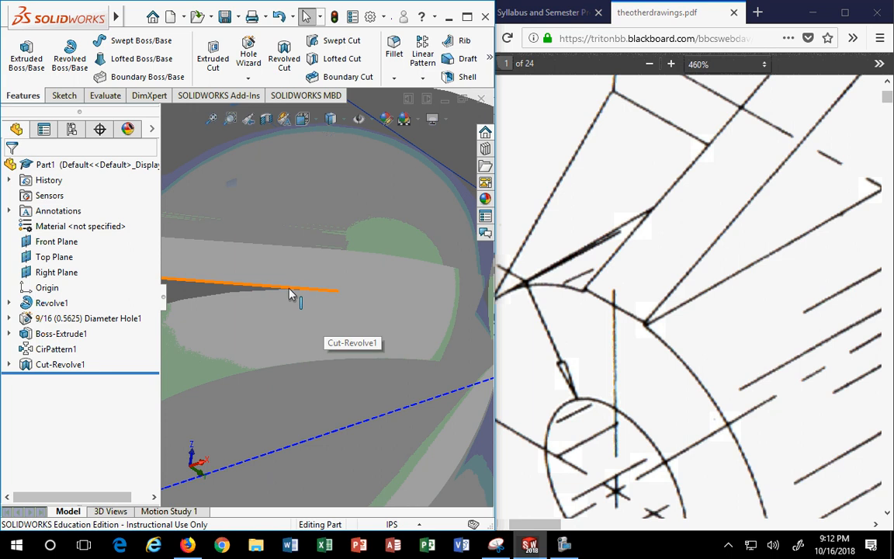
{"action": "mouse_move", "coordinate": [313, 315]}
{"action": "middle_mouse_down"}
{"action": "mouse_move", "coordinate": [310, 329]}
{"action": "mouse_move", "coordinate": [319, 314]}
{"action": "middle_mouse_up"}
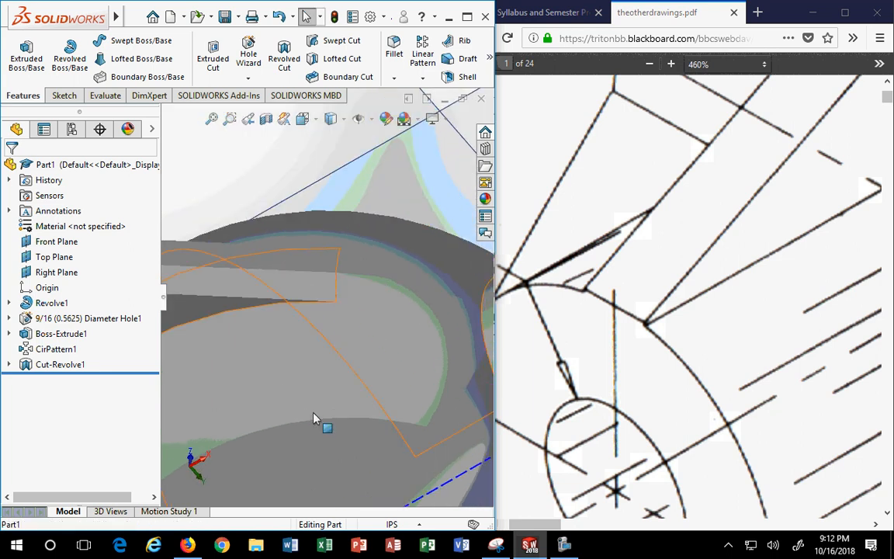
{"action": "left_click", "coordinate": [256, 133]}
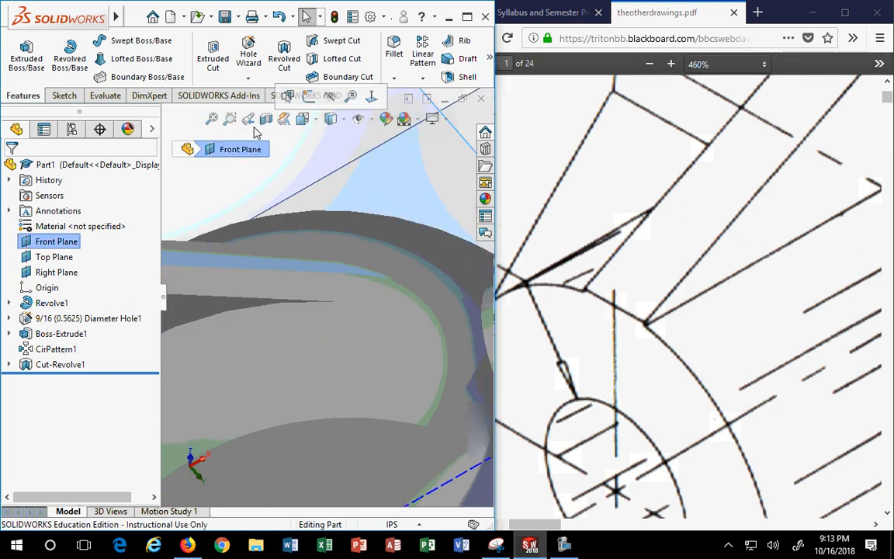
{"action": "scroll", "coordinate": [323, 308], "scroll_direction": "down", "scroll_amount": 2}
{"action": "scroll", "coordinate": [319, 322], "scroll_direction": "up", "scroll_amount": 2}
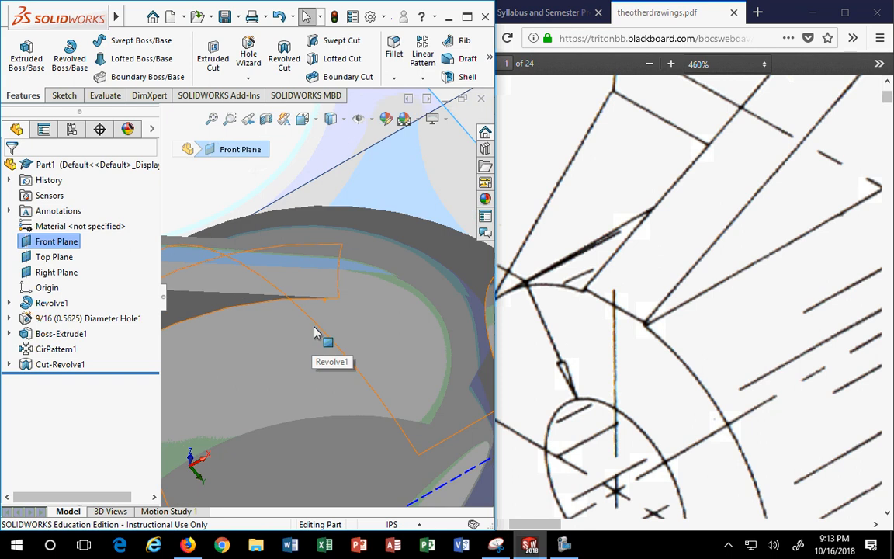
Select the rib's tapering side face and inspect the transition between rib, dome and hub from several angles
{"action": "left_click", "coordinate": [219, 309]}
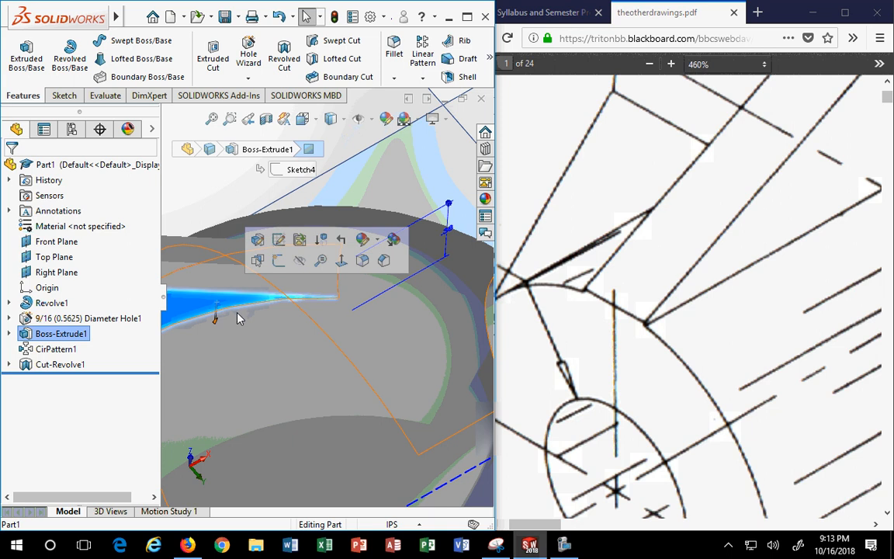
{"action": "left_click", "coordinate": [342, 284]}
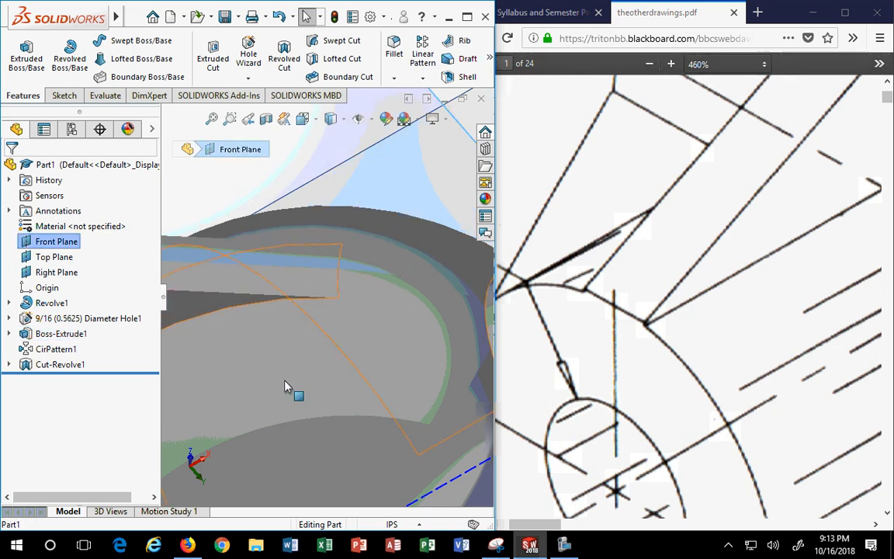
{"action": "middle_click_drag", "start_coordinate": [212, 208], "coordinate": [202, 203]}
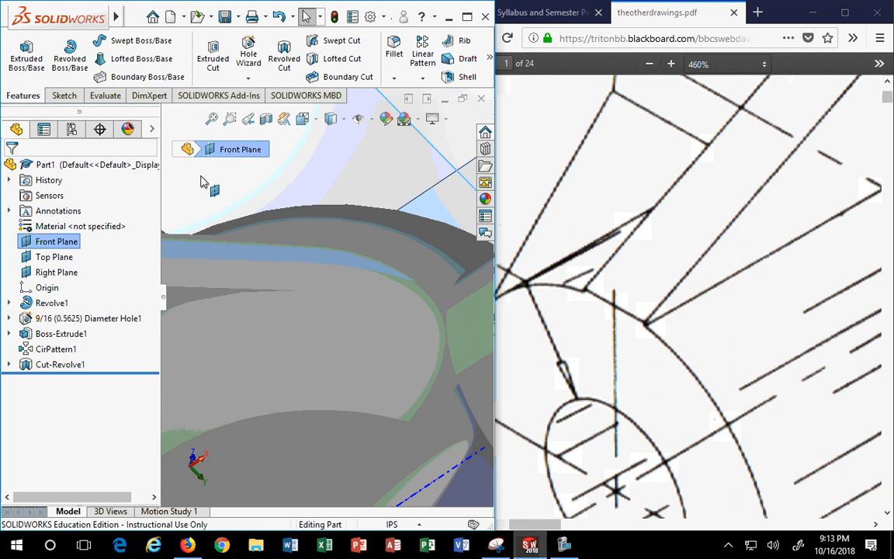
{"action": "middle_click_drag", "start_coordinate": [423, 398], "coordinate": [397, 396]}
{"action": "left_click", "coordinate": [423, 329]}
{"action": "scroll", "coordinate": [421, 328], "scroll_direction": "down", "scroll_amount": 2}
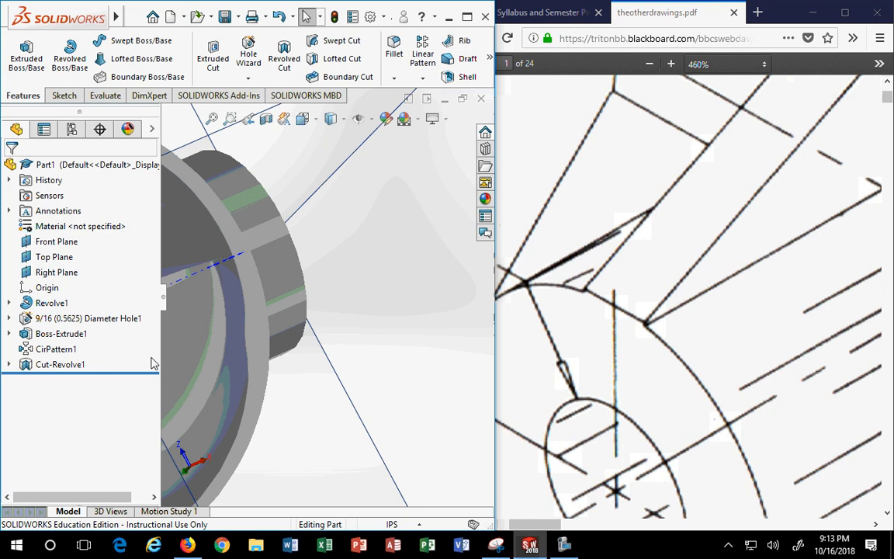
{"action": "middle_click_drag", "start_coordinate": [234, 347], "coordinate": [314, 419]}
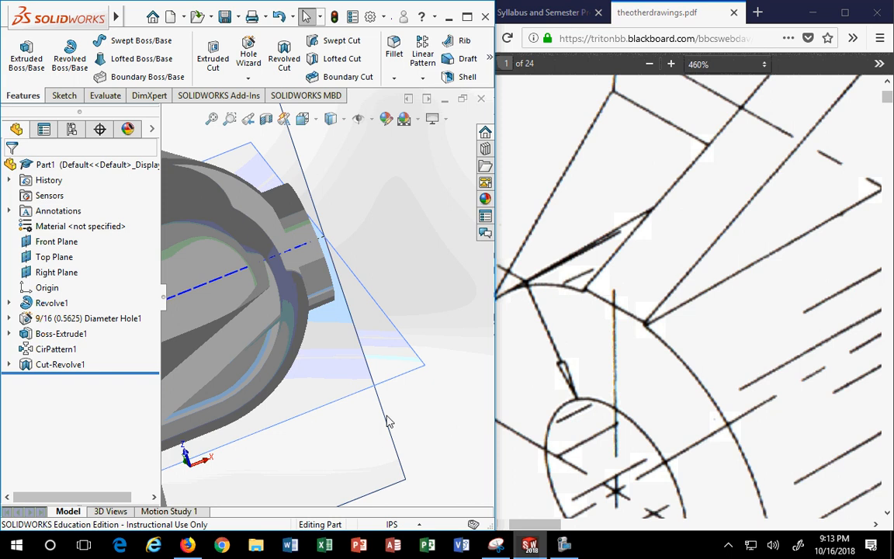
{"action": "mouse_move", "coordinate": [390, 421]}
{"action": "middle_mouse_down"}
{"action": "mouse_move", "coordinate": [409, 425]}
{"action": "mouse_move", "coordinate": [402, 434]}
{"action": "middle_mouse_up"}
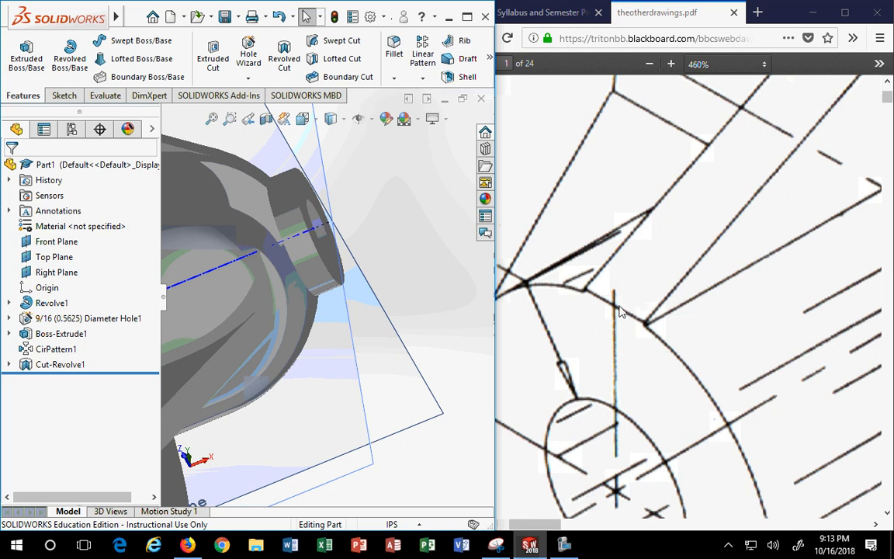
Switch from Firefox to Snipping Tool and highlight the rib's curved outer outline in yellow on the reference drawing
{"action": "scroll", "coordinate": [632, 306], "scroll_direction": "down", "scroll_amount": 5}
{"action": "left_click", "coordinate": [813, 13]}
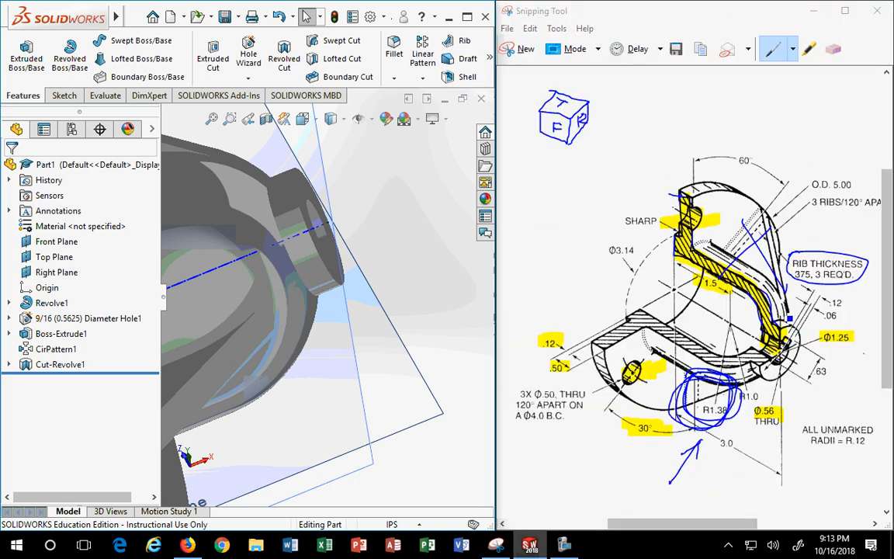
{"action": "left_click", "coordinate": [808, 48]}
{"action": "left_click_drag", "start_coordinate": [784, 293], "coordinate": [783, 309]}
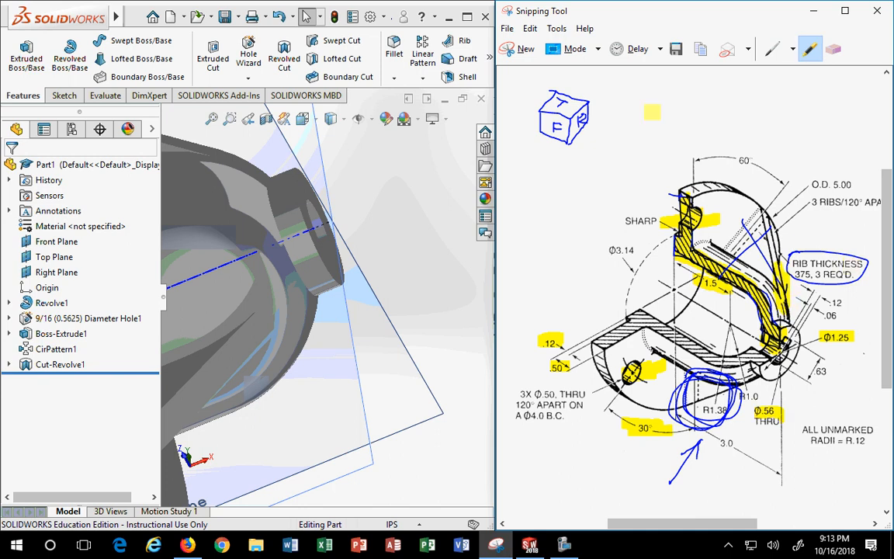
{"action": "mouse_move", "coordinate": [777, 215]}
{"action": "left_mouse_down"}
{"action": "mouse_move", "coordinate": [775, 228]}
{"action": "mouse_move", "coordinate": [759, 209]}
{"action": "left_mouse_up"}
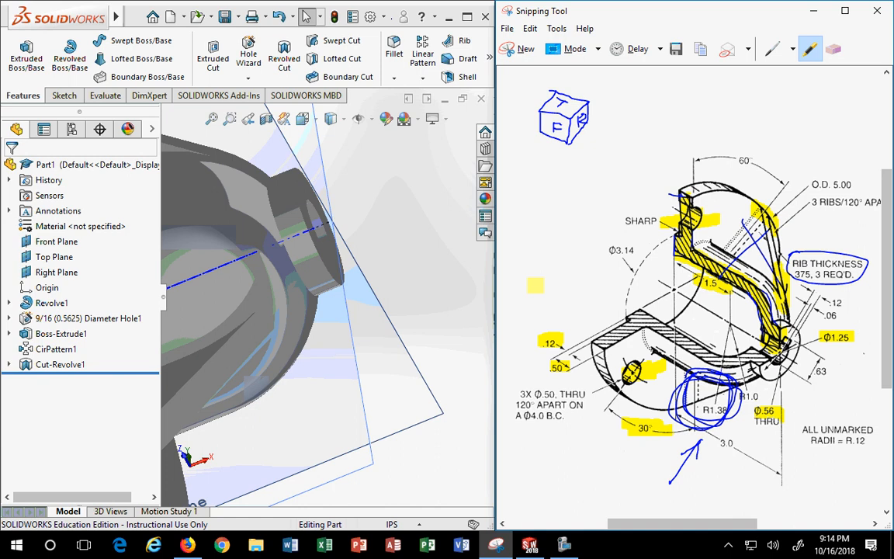
Show the whole part in an isometric view with the Shaded With Edges display style
{"action": "scroll", "coordinate": [535, 284], "scroll_direction": "up", "scroll_amount": 2}
{"action": "scroll", "coordinate": [436, 329], "scroll_direction": "up", "scroll_amount": 6}
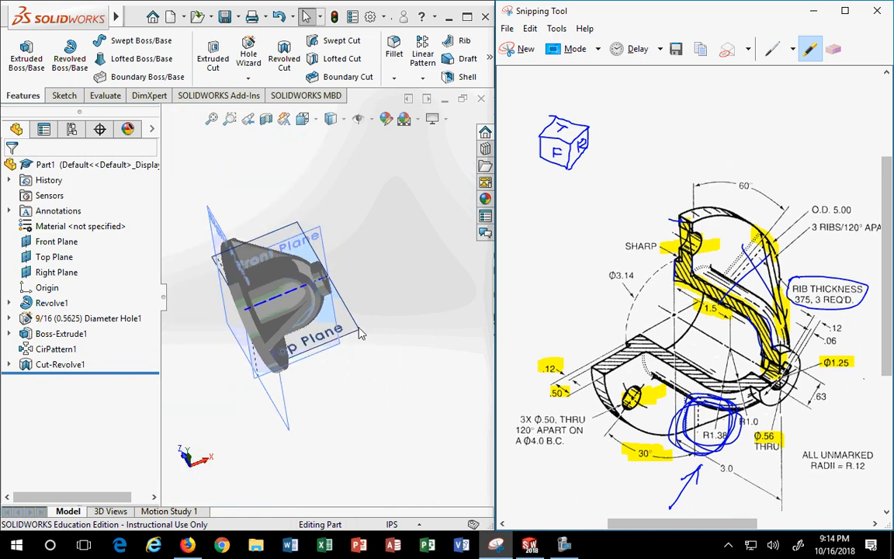
{"action": "key", "text": "ctrl+4"}
{"action": "left_click", "coordinate": [304, 118]}
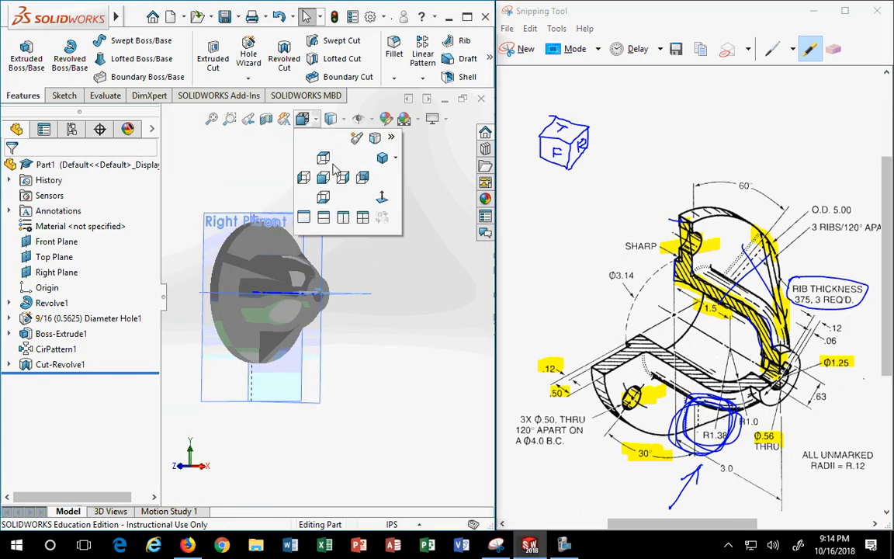
{"action": "left_click", "coordinate": [380, 159]}
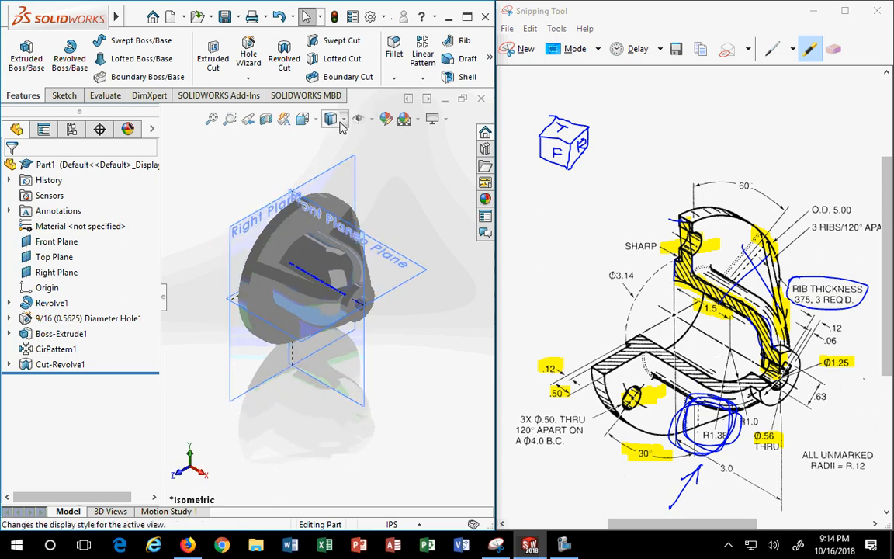
{"action": "scroll", "coordinate": [256, 213], "scroll_direction": "down", "scroll_amount": 2}
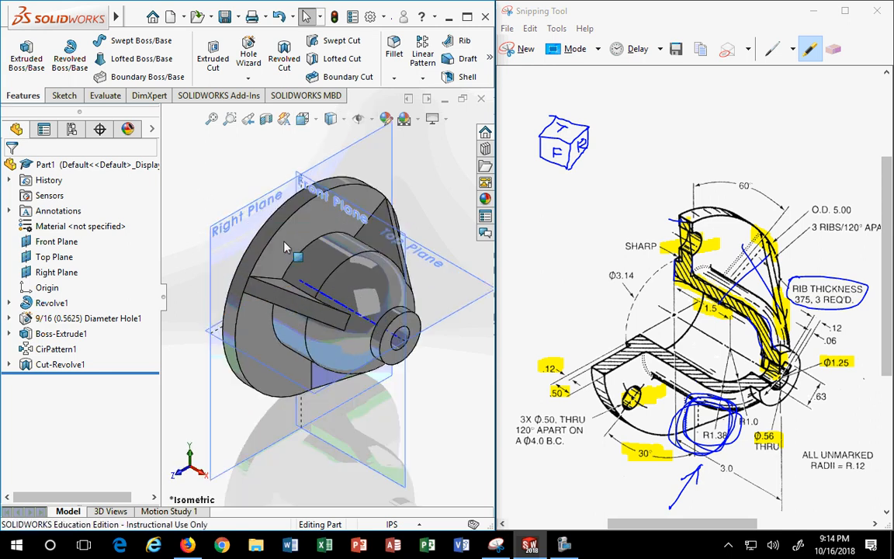
{"action": "left_click", "coordinate": [331, 118]}
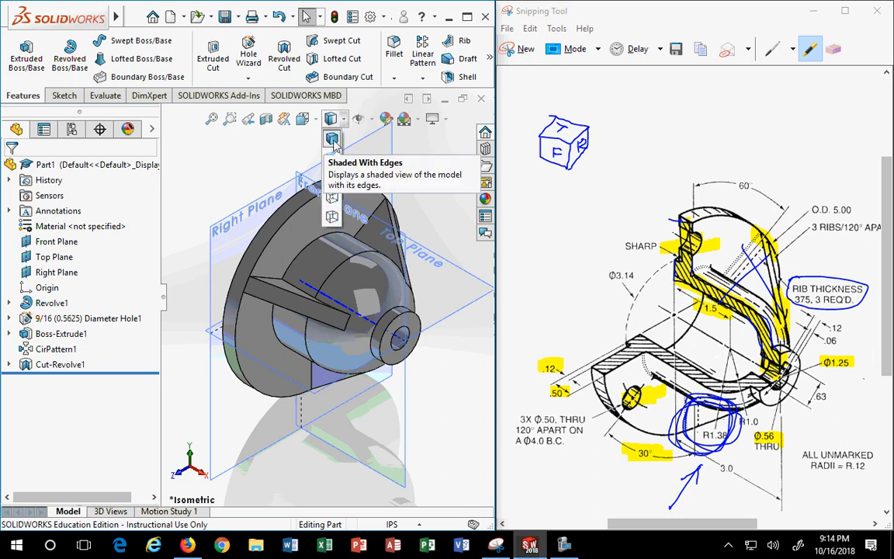
{"action": "scroll", "coordinate": [342, 309], "scroll_direction": "down", "scroll_amount": 3}
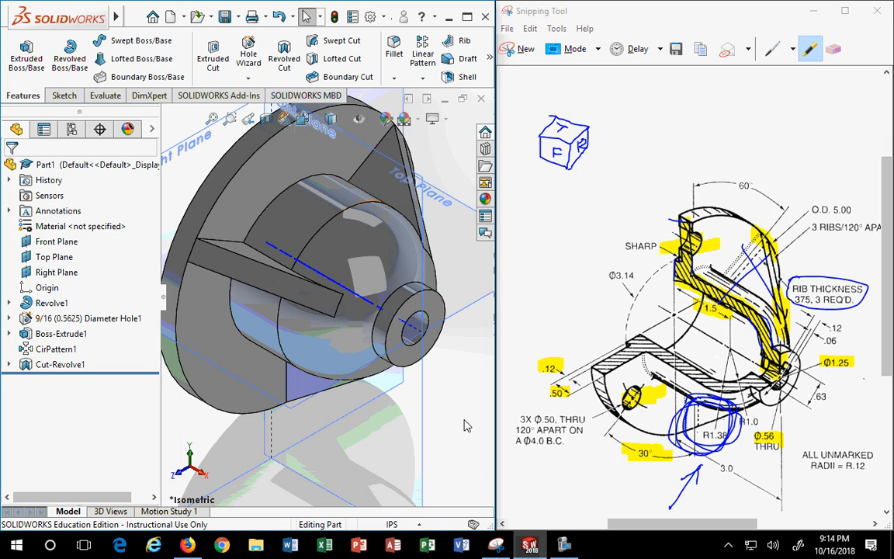
Inspect the completed part's three ribs, dome and hub in the isometric view and from the hub side
{"action": "scroll", "coordinate": [381, 436], "scroll_direction": "up", "scroll_amount": 2}
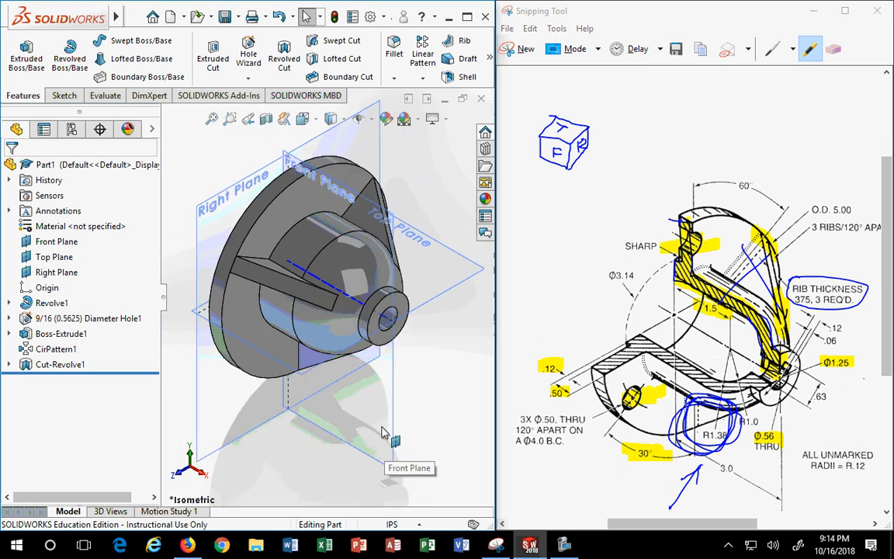
{"action": "scroll", "coordinate": [357, 211], "scroll_direction": "down", "scroll_amount": 2}
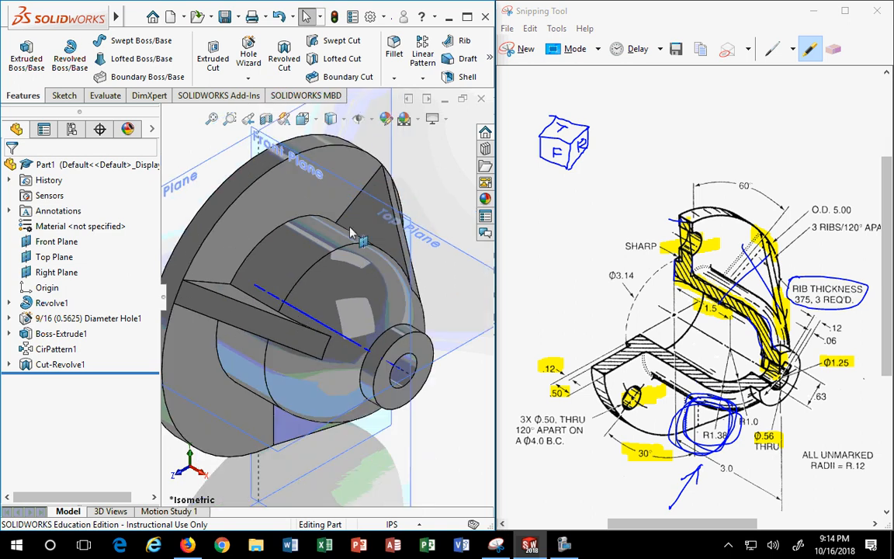
{"action": "scroll", "coordinate": [395, 310], "scroll_direction": "up", "scroll_amount": 3}
{"action": "middle_click_drag", "start_coordinate": [429, 388], "coordinate": [403, 317]}
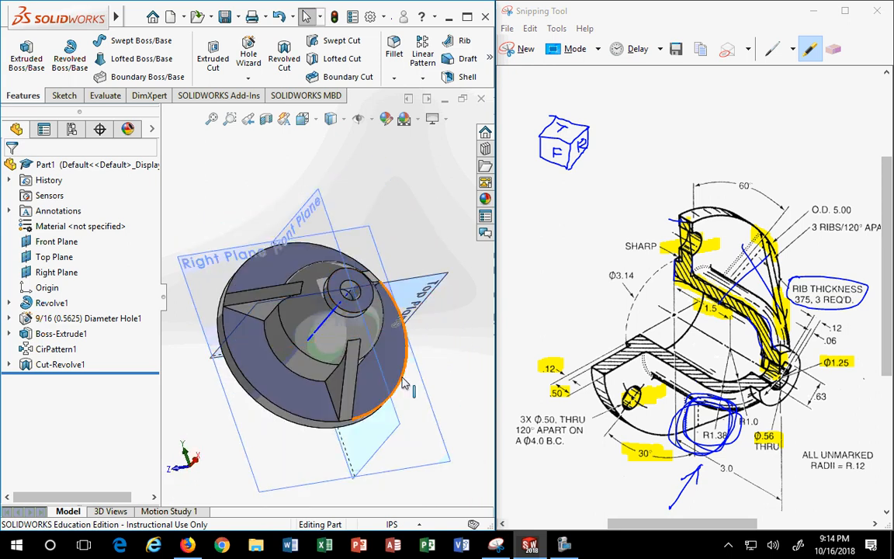
{"action": "middle_click_drag", "start_coordinate": [406, 382], "coordinate": [387, 386]}
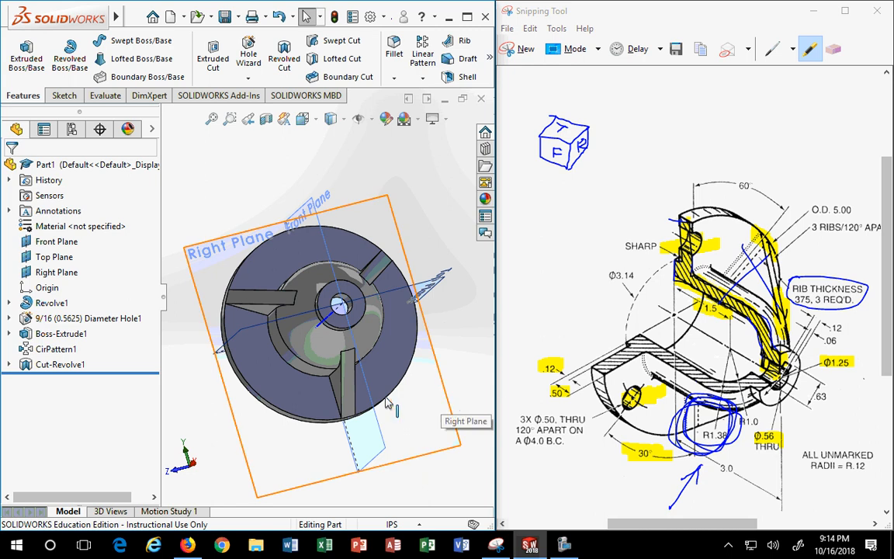
{"action": "middle_click_drag", "start_coordinate": [387, 405], "coordinate": [390, 423]}
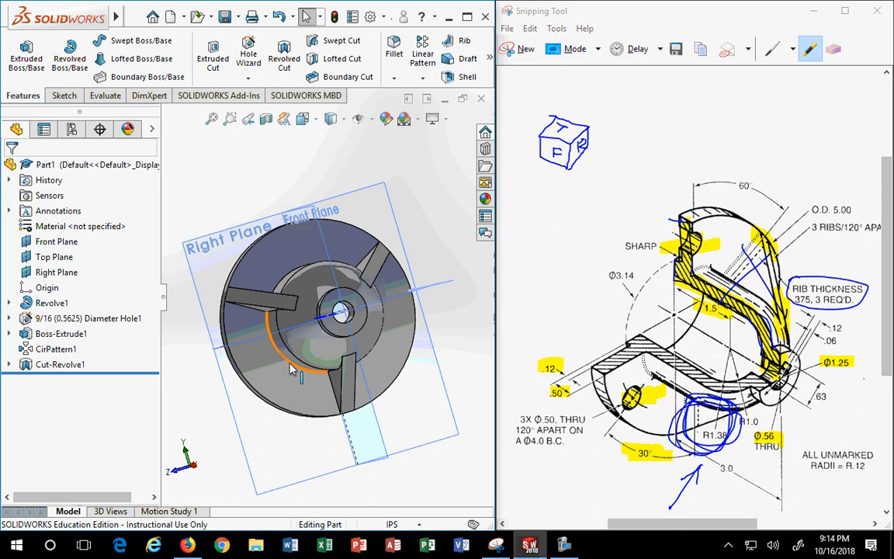
{"action": "left_click", "coordinate": [565, 547]}
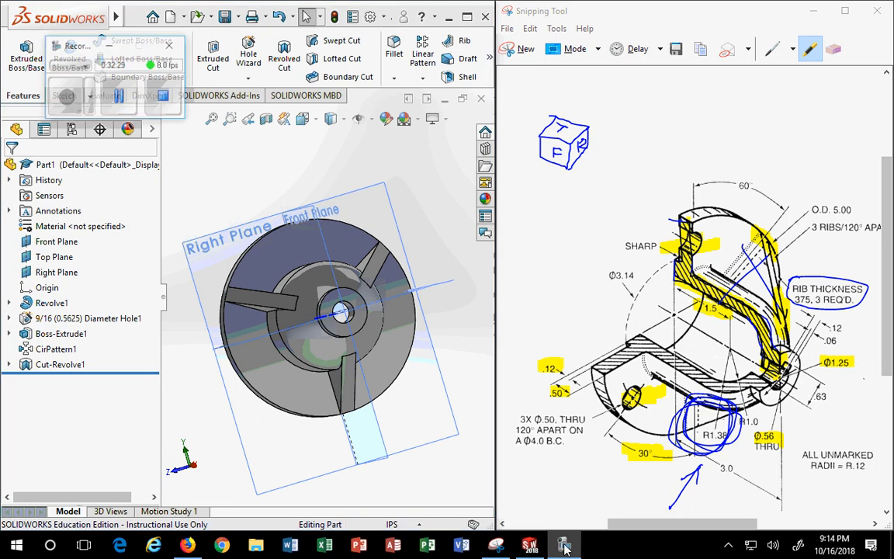